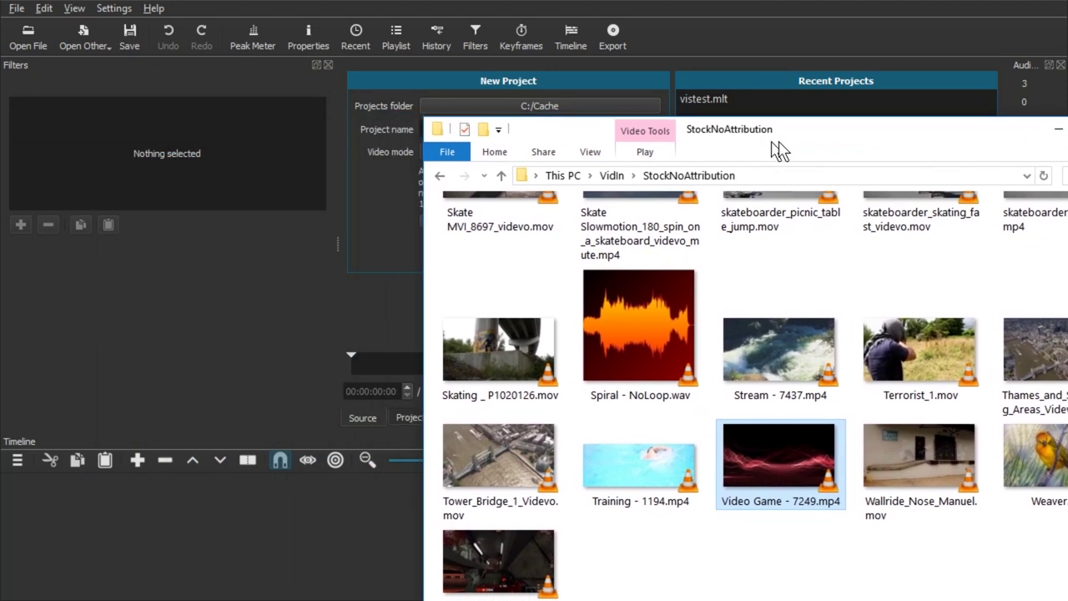
# - Load Thames_and_Surrounding_Areas_Videvo.mov from Explorer into the player and onto the V1 timeline
pyautogui.moveTo(925, 131); pyautogui.dragTo(812, 135)
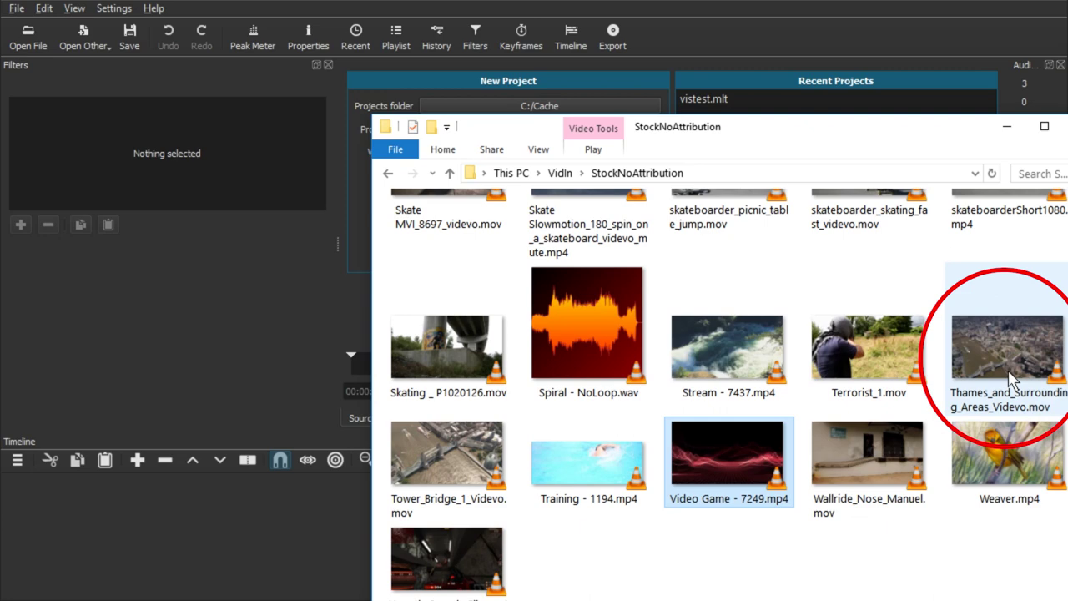
pyautogui.moveTo(1014, 357); pyautogui.dragTo(393, 107)
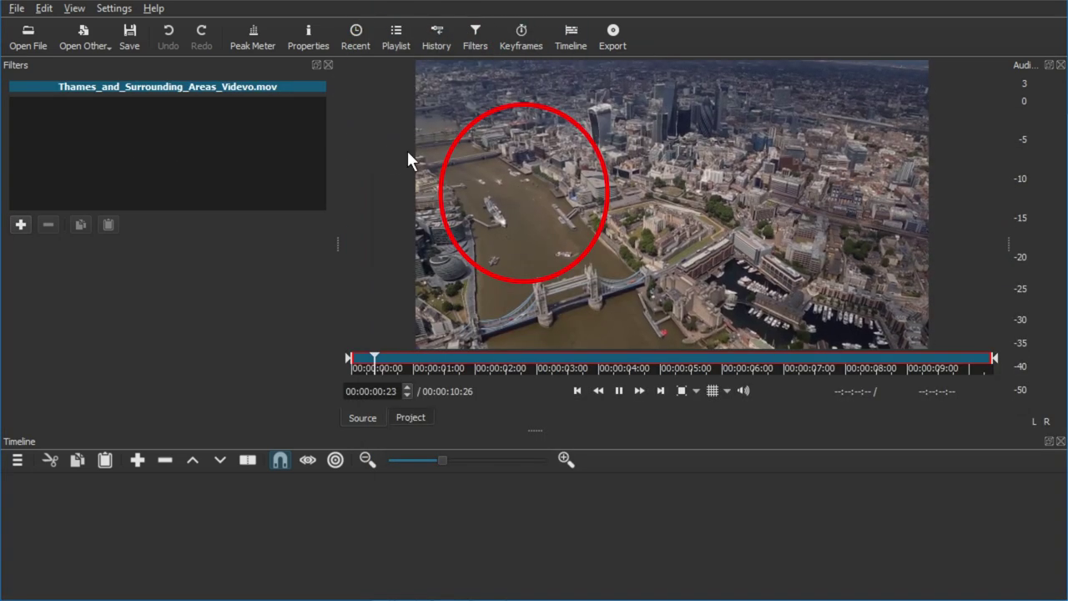
pyautogui.moveTo(587, 181); pyautogui.dragTo(120, 504)
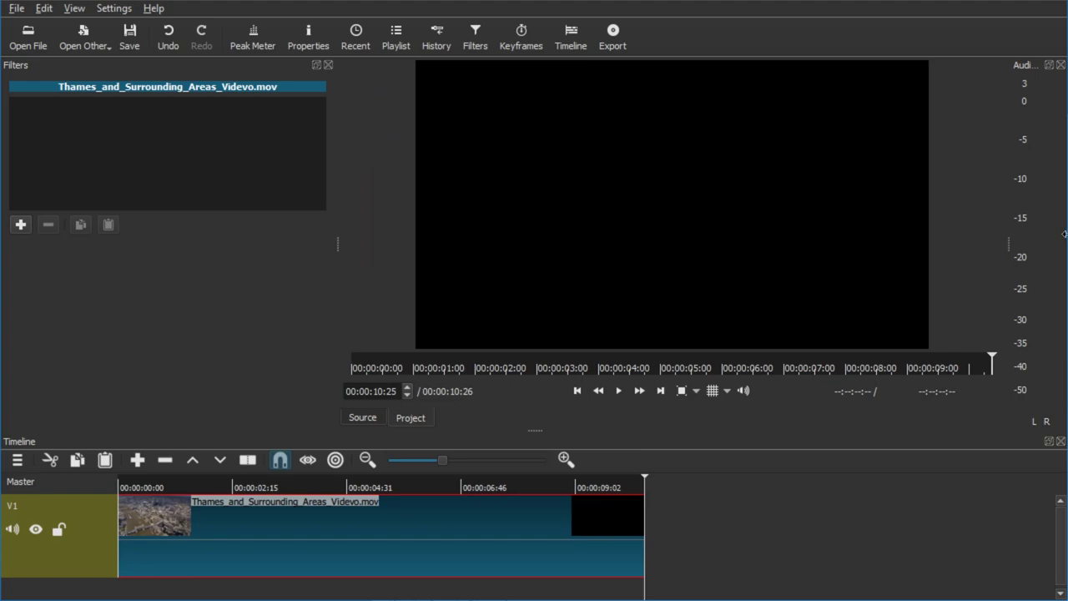
# - Add Video Game - 7249.mp4 right after the Thames clip on V1
pyautogui.hotkey('alt', 'Tab')
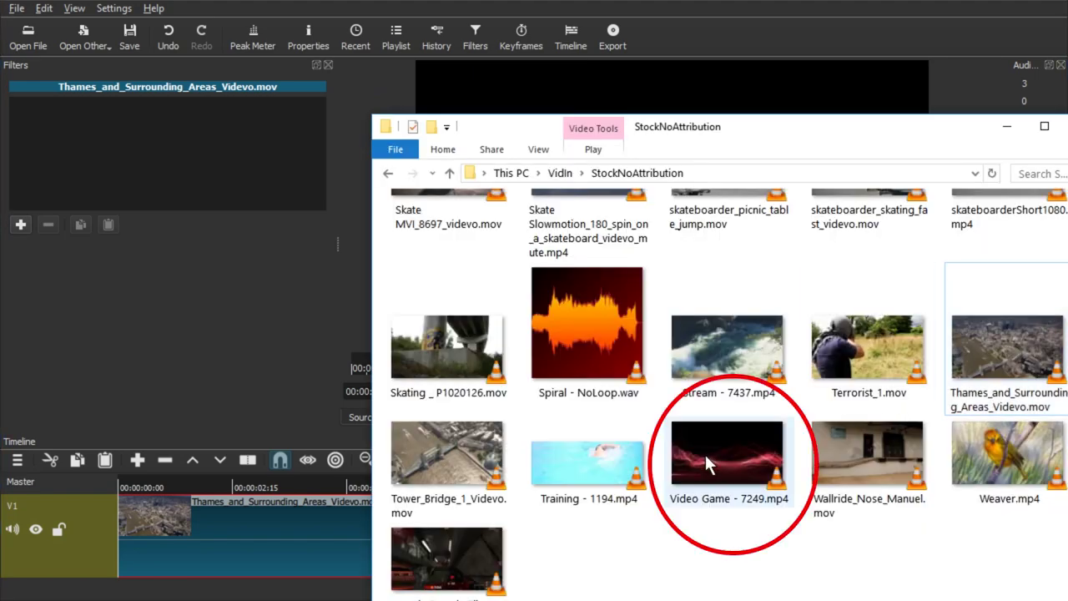
pyautogui.moveTo(707, 459); pyautogui.dragTo(717, 95)
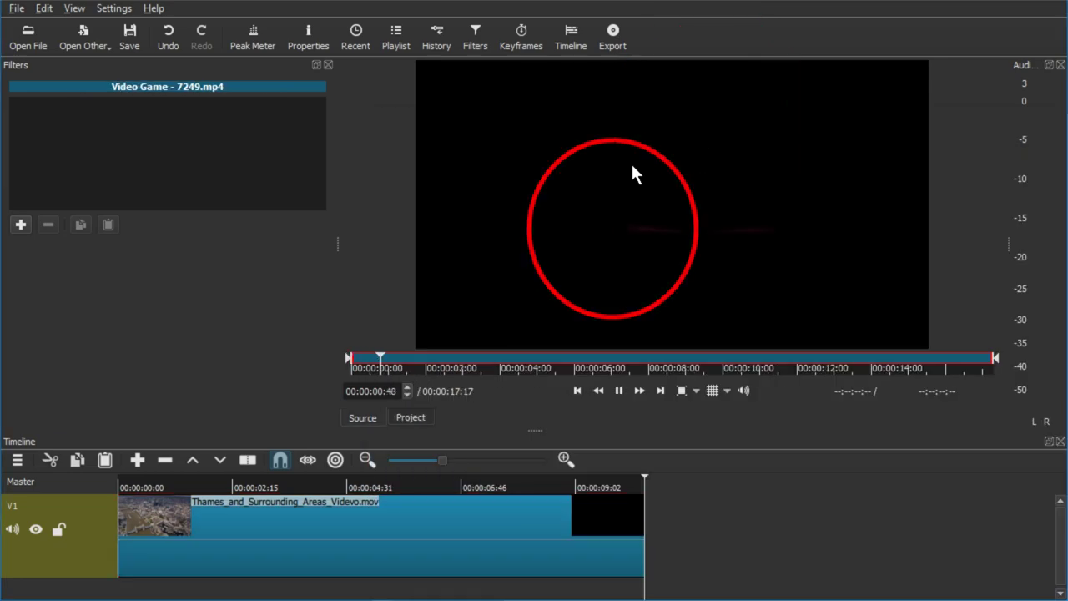
pyautogui.moveTo(605, 300); pyautogui.dragTo(732, 522)
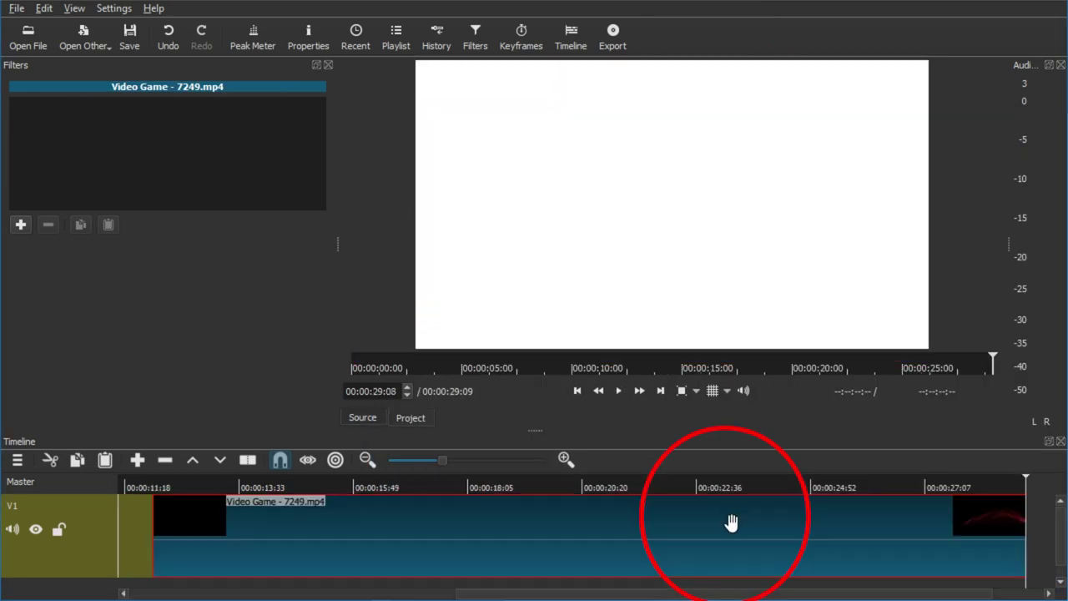
# - Hide the main toolbar and make the timeline taller with a smaller preview
pyautogui.click(75, 10)
pyautogui.click(95, 65)
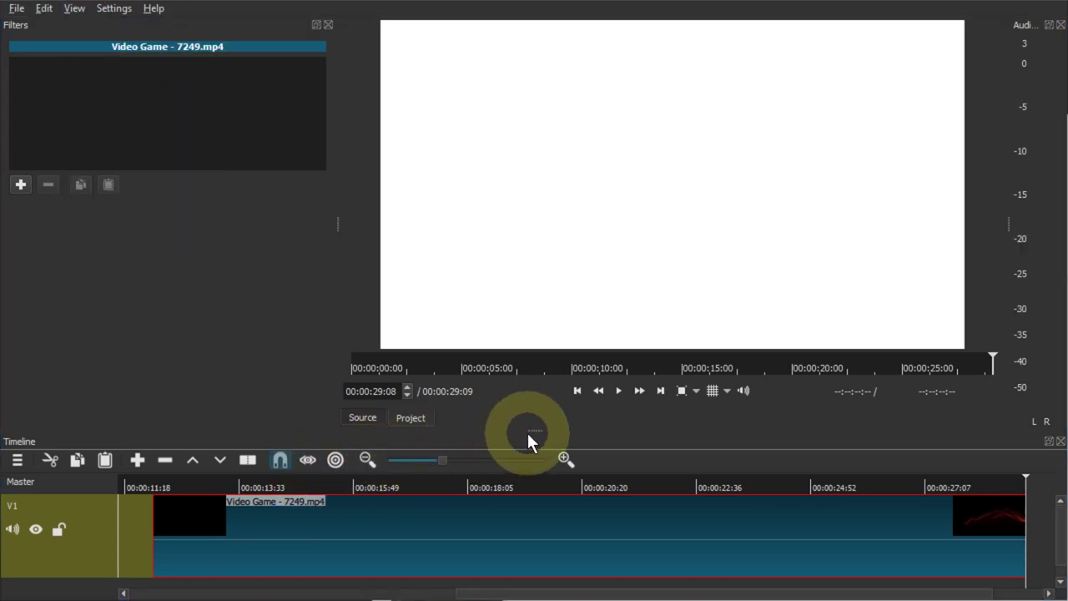
pyautogui.moveTo(527, 431); pyautogui.dragTo(520, 257)
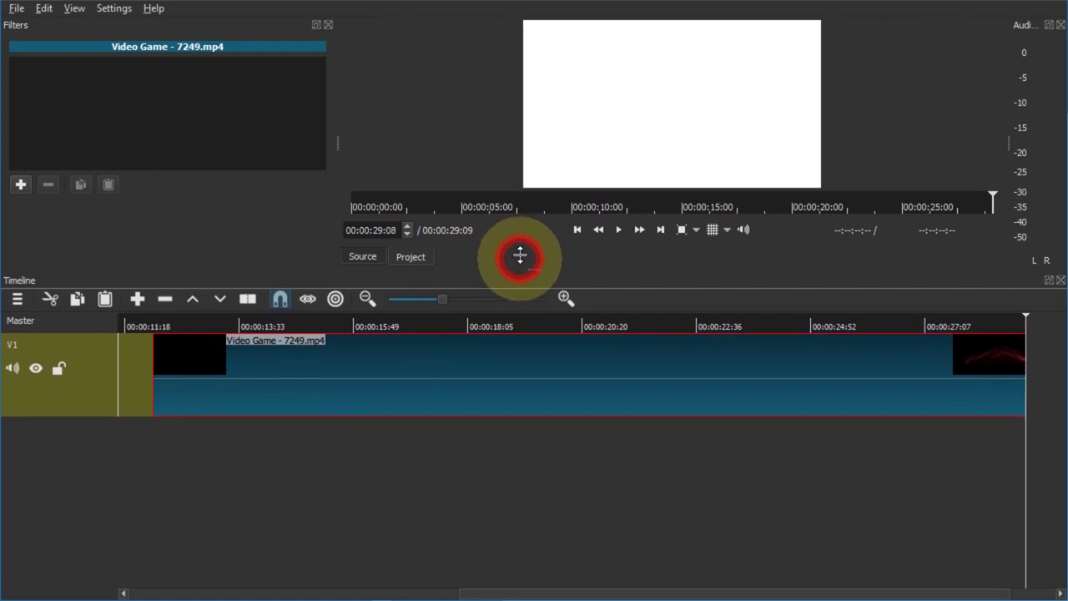
# - Add an audio track below V1 and load anticipation.ogg into the player
pyautogui.moveTo(1067, 354); pyautogui.dragTo(875, 341)
pyautogui.moveTo(798, 454); pyautogui.dragTo(570, 438)
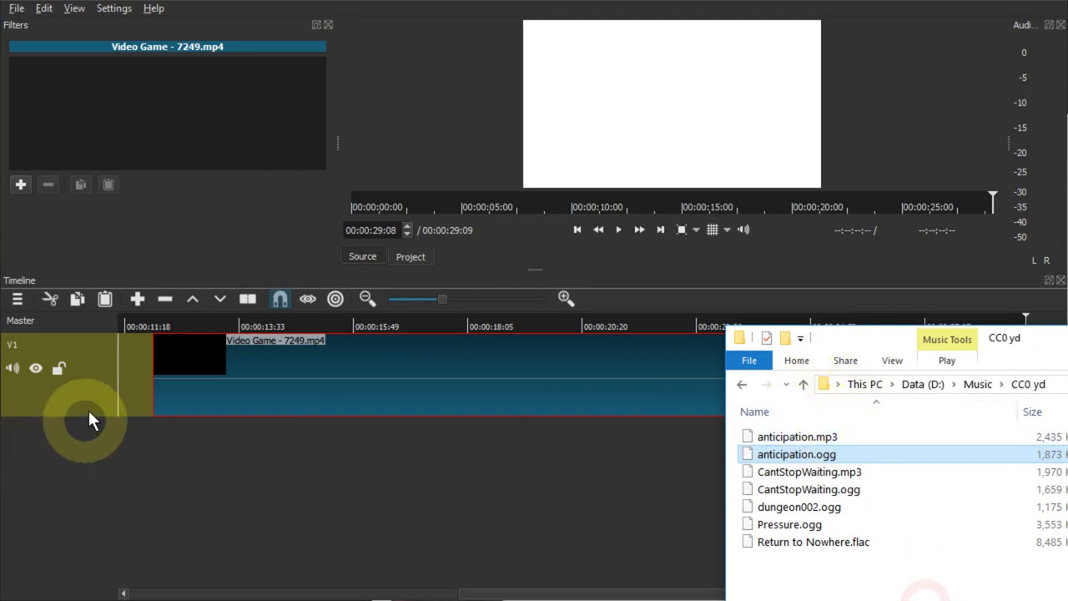
pyautogui.click(49, 403)
pyautogui.rightClick(48, 402)
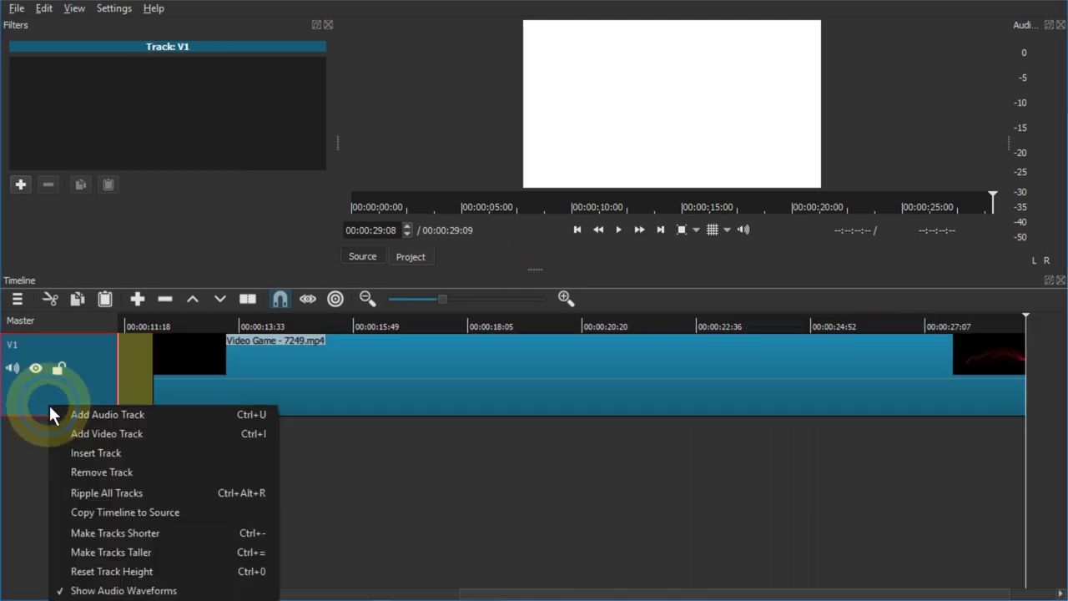
pyautogui.click(117, 415)
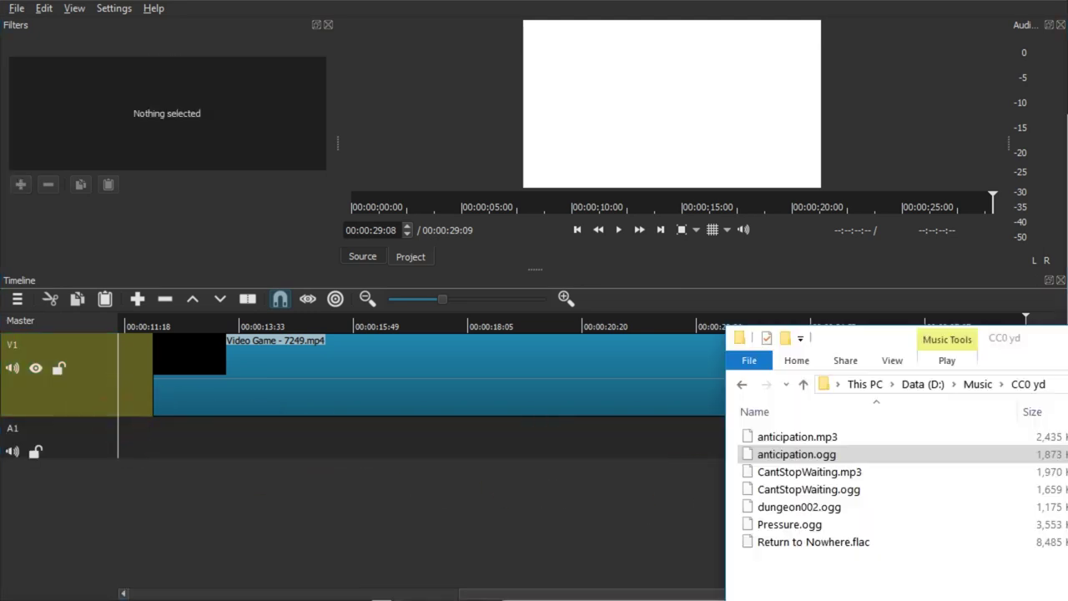
pyautogui.moveTo(797, 455); pyautogui.dragTo(181, 435)
# - Drop anticipation.ogg onto A1 and slide the Video Game clip left toward Thames
pyautogui.click(298, 410)
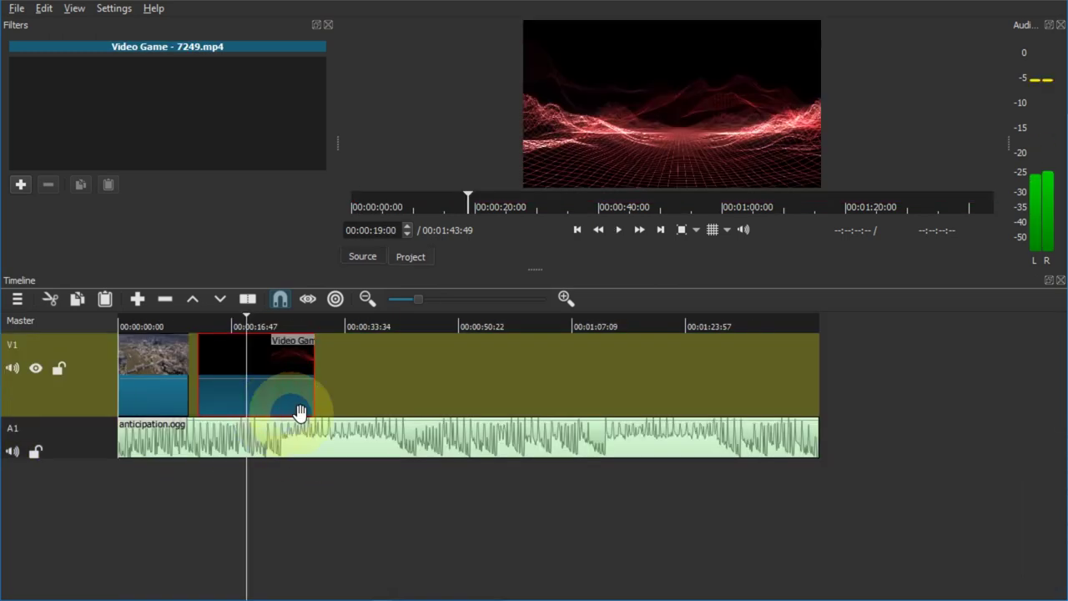
pyautogui.click(244, 372)
pyautogui.moveTo(282, 349); pyautogui.dragTo(214, 346)
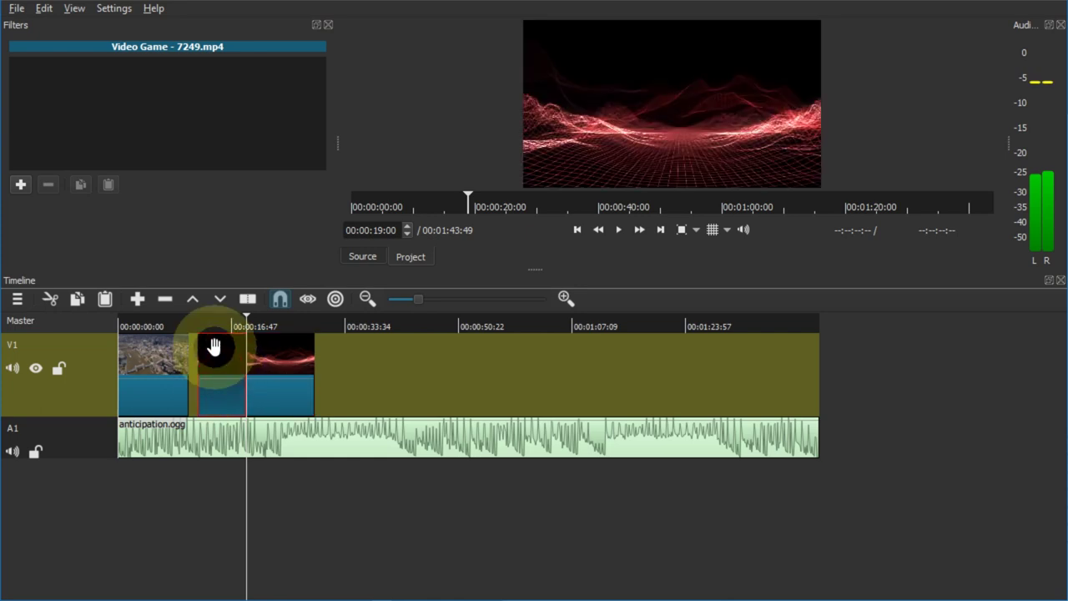
# - Split the Thames clip at about 7.5 seconds and delete its leftover tail piece
pyautogui.click(154, 330)
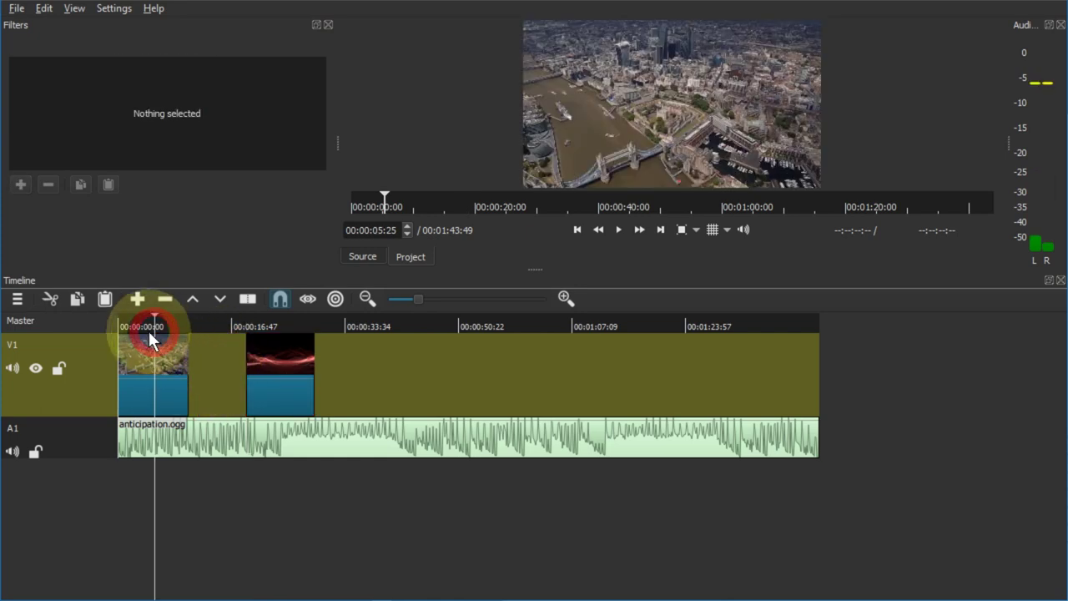
pyautogui.moveTo(149, 332)
pyautogui.mouseDown()
pyautogui.moveTo(136, 328)
pyautogui.moveTo(169, 329)
pyautogui.mouseUp()
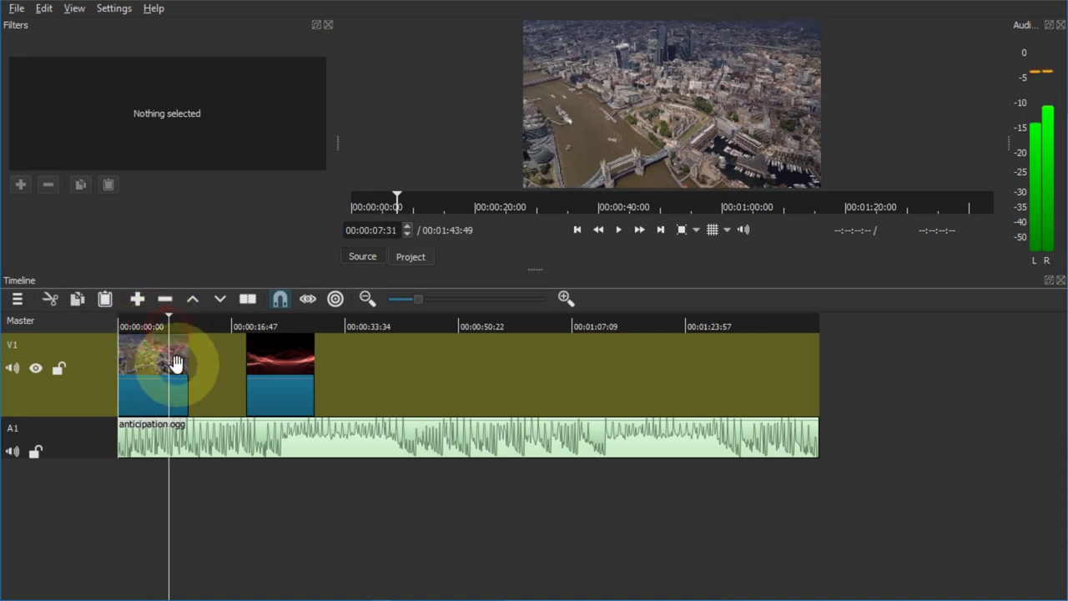
pyautogui.click(175, 363)
pyautogui.press('s')
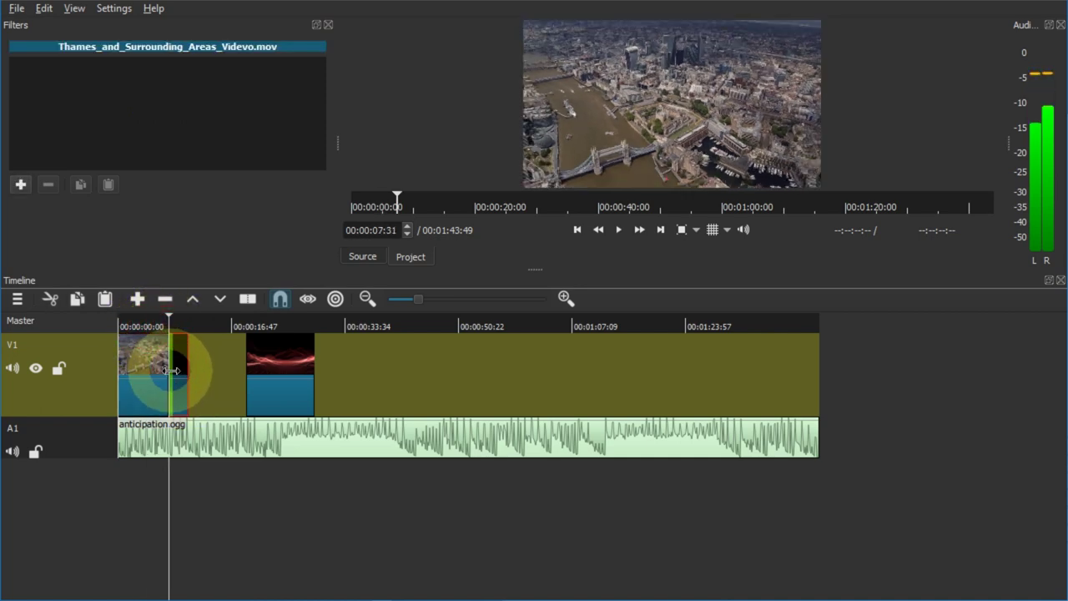
pyautogui.rightClick(176, 366)
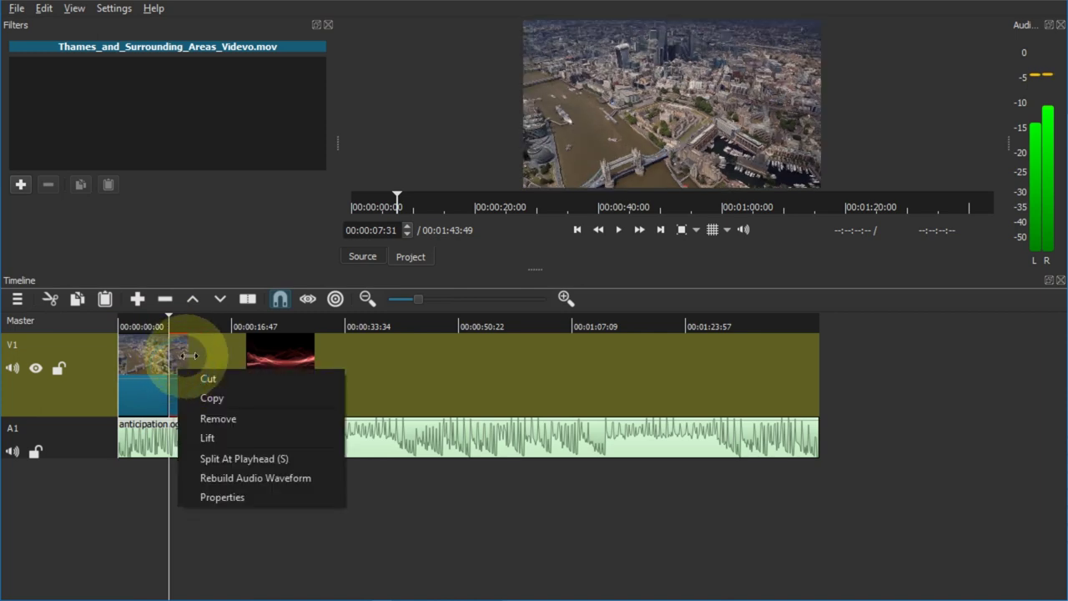
pyautogui.click(211, 361)
pyautogui.click(185, 359)
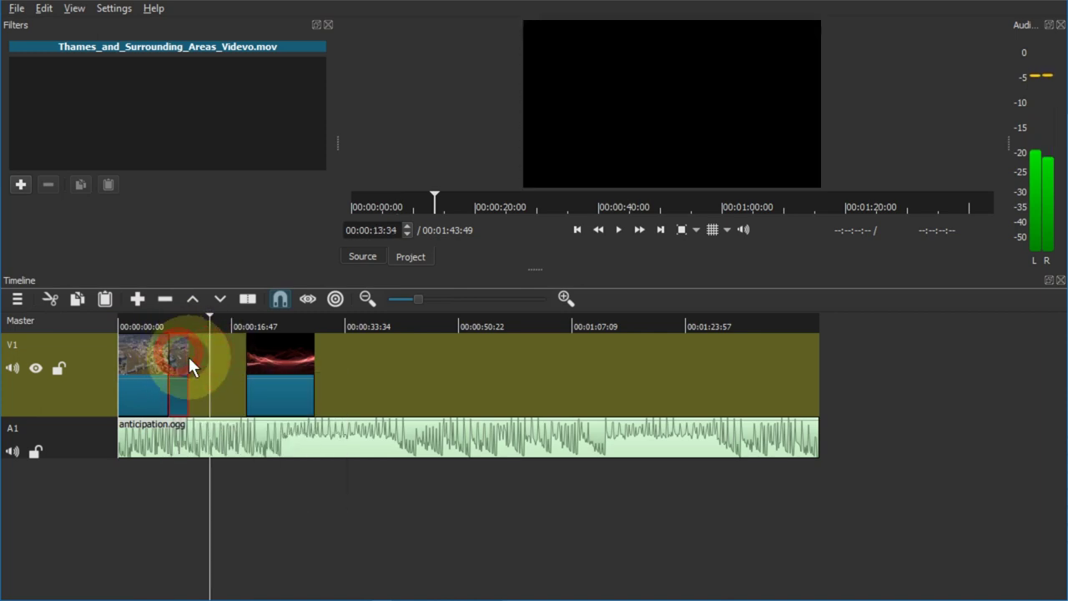
pyautogui.press('Delete')
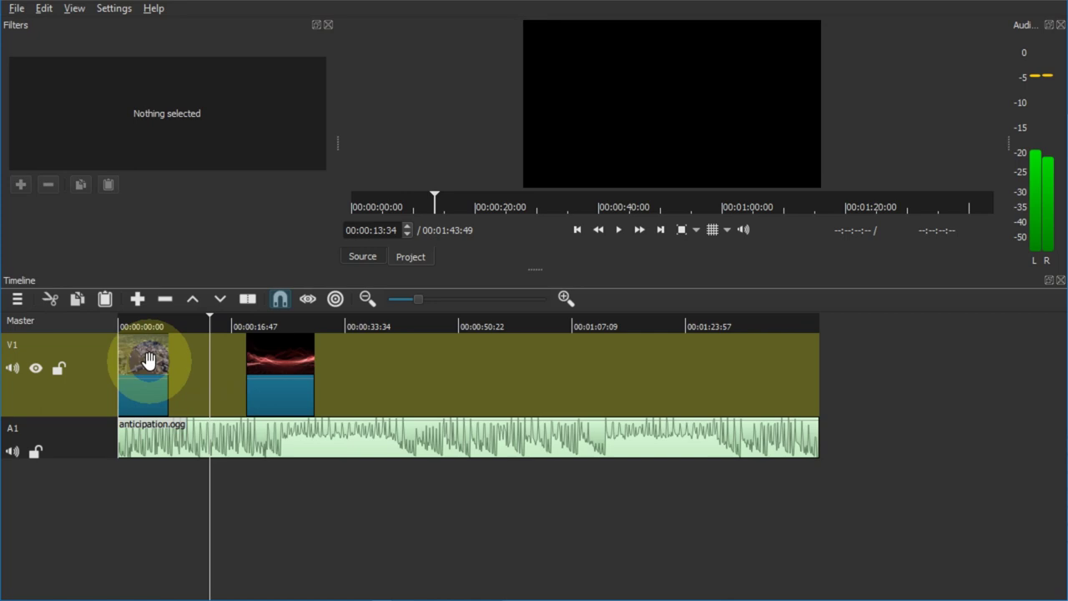
# - Move Video Game to about 23 seconds and slide Thames so it ends against it
pyautogui.moveTo(149, 359); pyautogui.dragTo(251, 361)
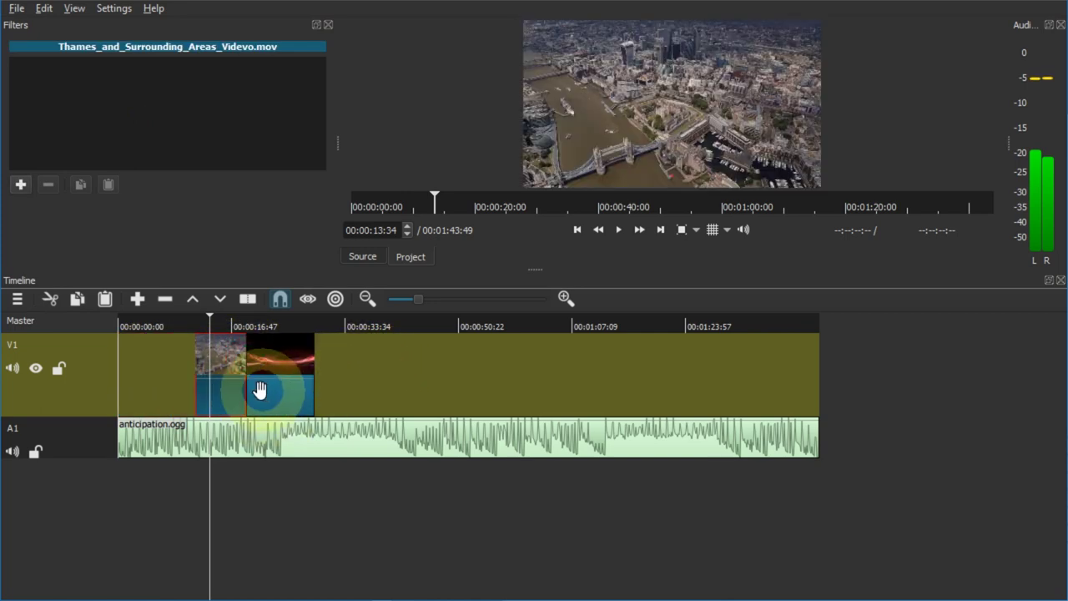
pyautogui.scroll(3, 251, 384)
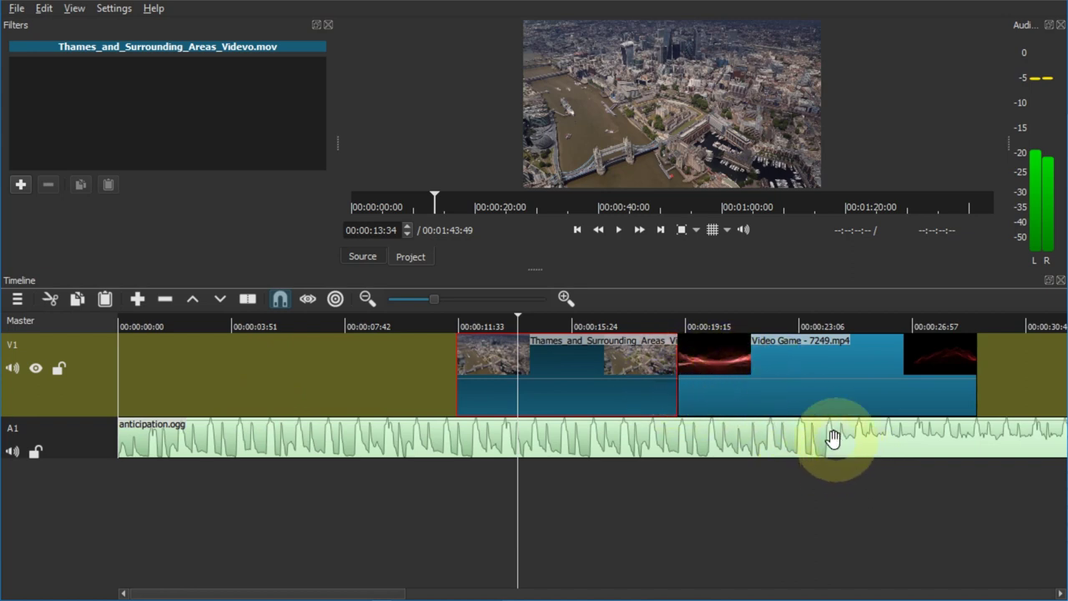
pyautogui.moveTo(740, 375); pyautogui.dragTo(910, 375)
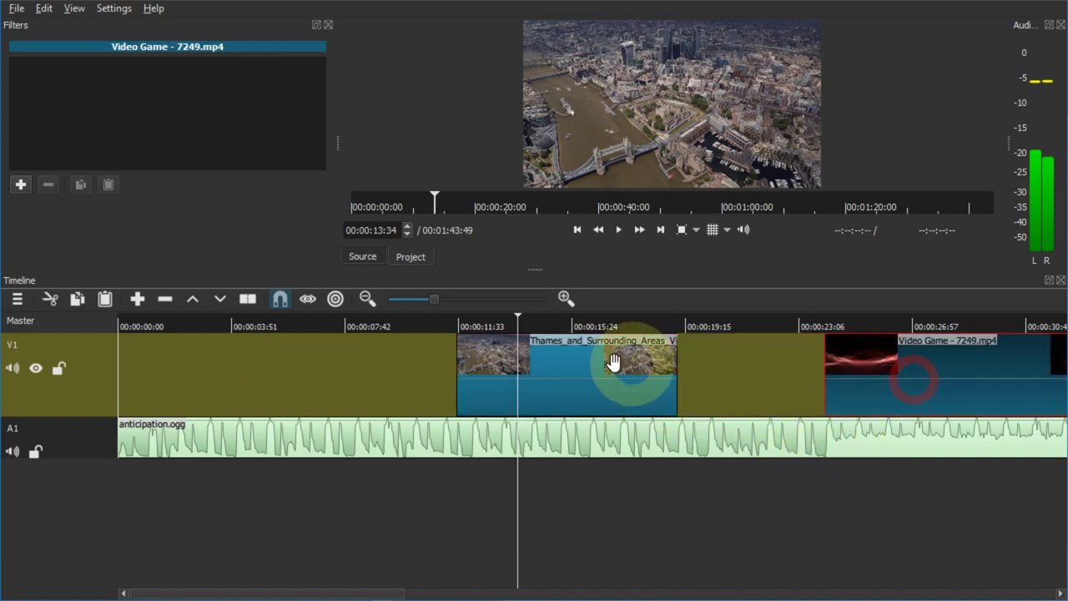
pyautogui.click(788, 380)
pyautogui.moveTo(616, 355); pyautogui.dragTo(762, 361)
# - Play the edit from about 00:00:20:19 to check the join
pyautogui.click(717, 325)
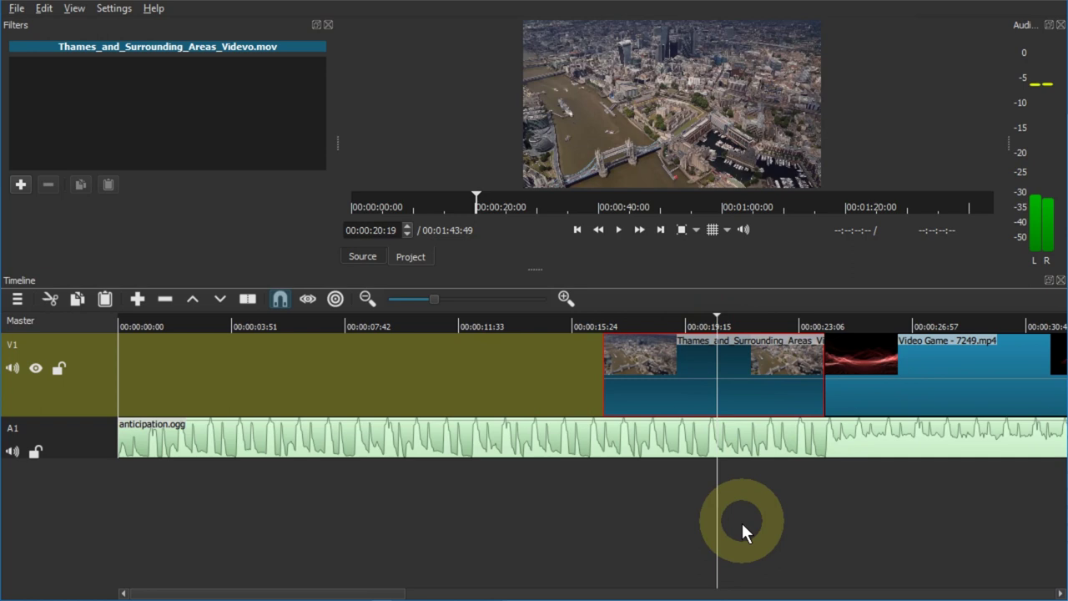
pyautogui.press('space')
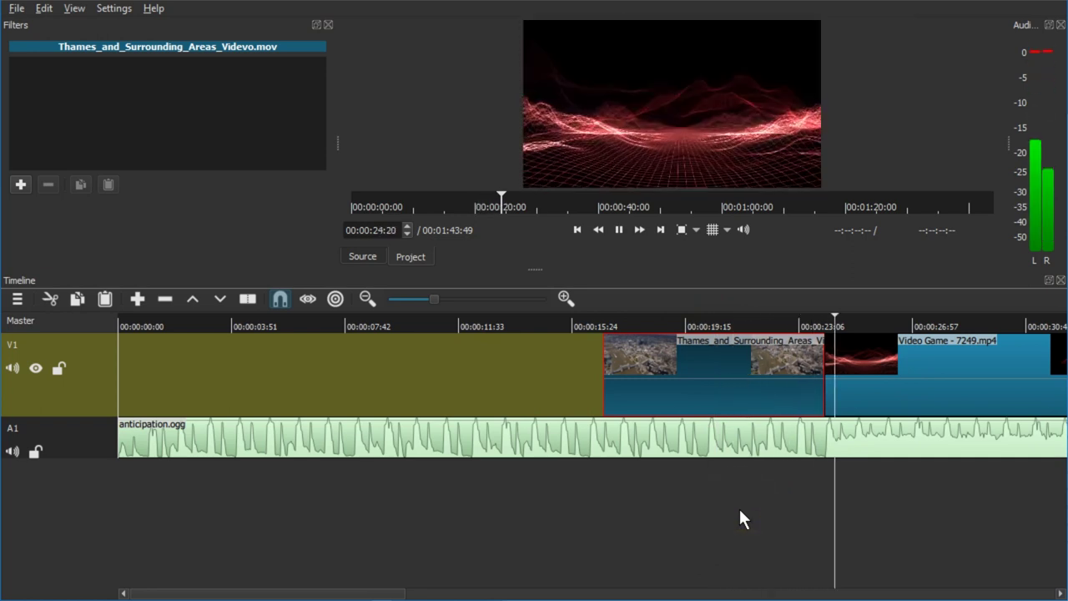
pyautogui.click(748, 509)
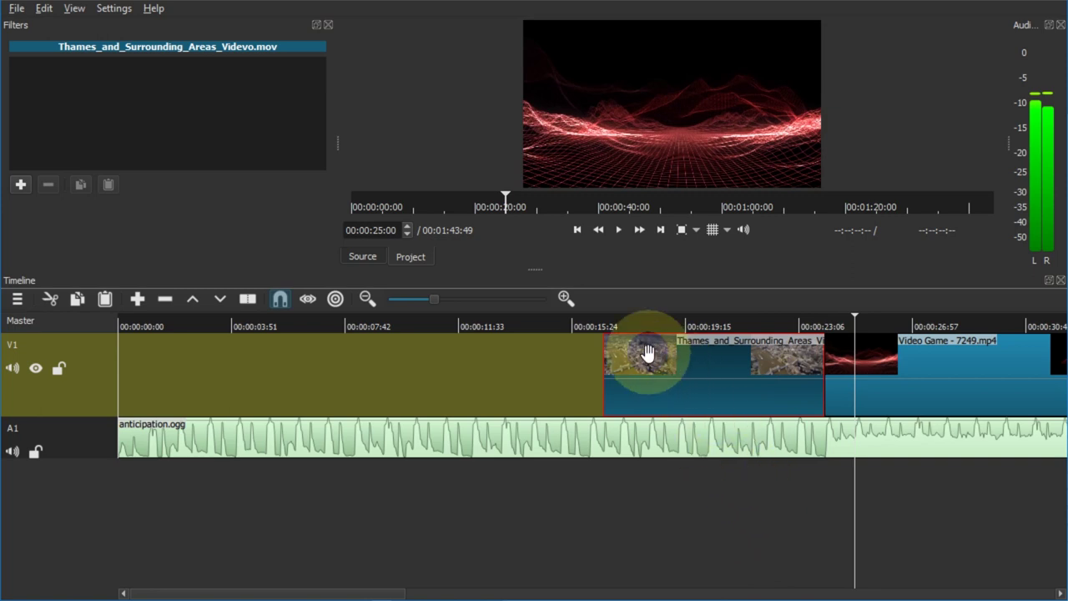
# - Split the music at the Thames clip's start, try removing the leading audio, then undo
pyautogui.click(565, 381)
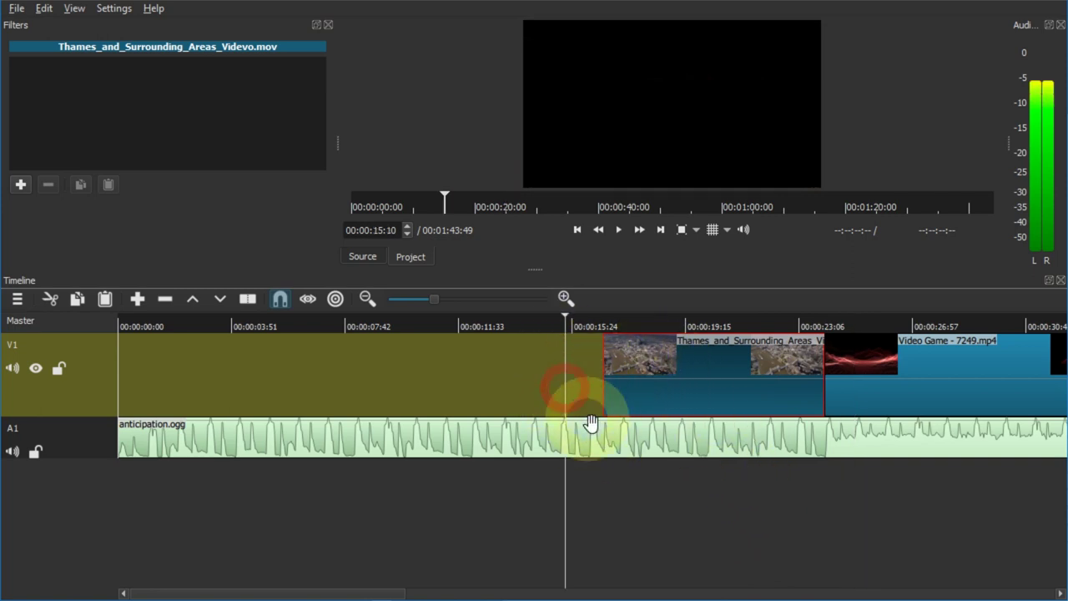
pyautogui.press('Down')
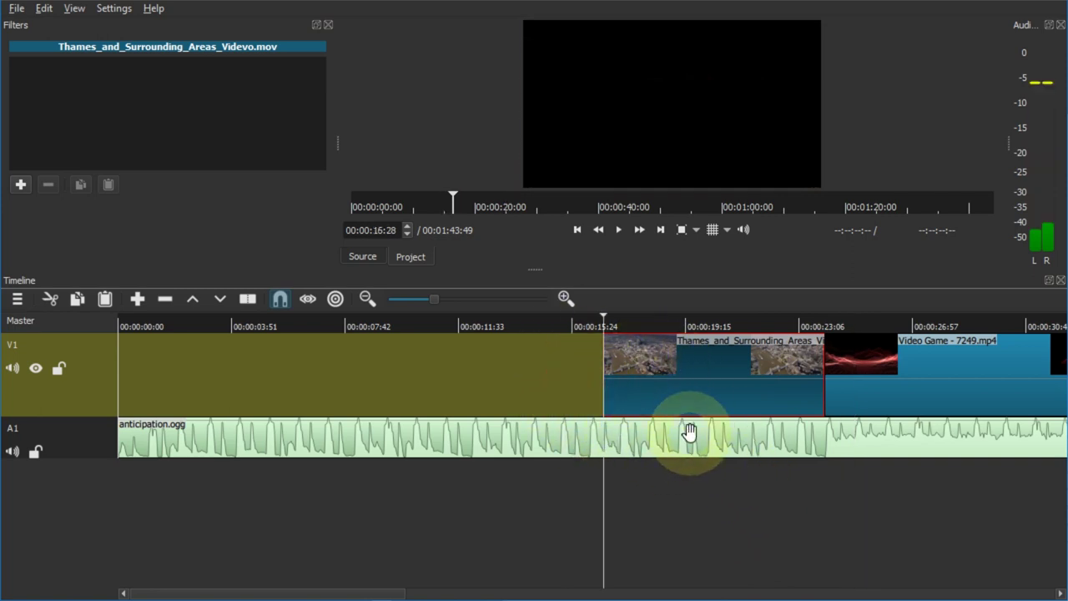
pyautogui.click(689, 432)
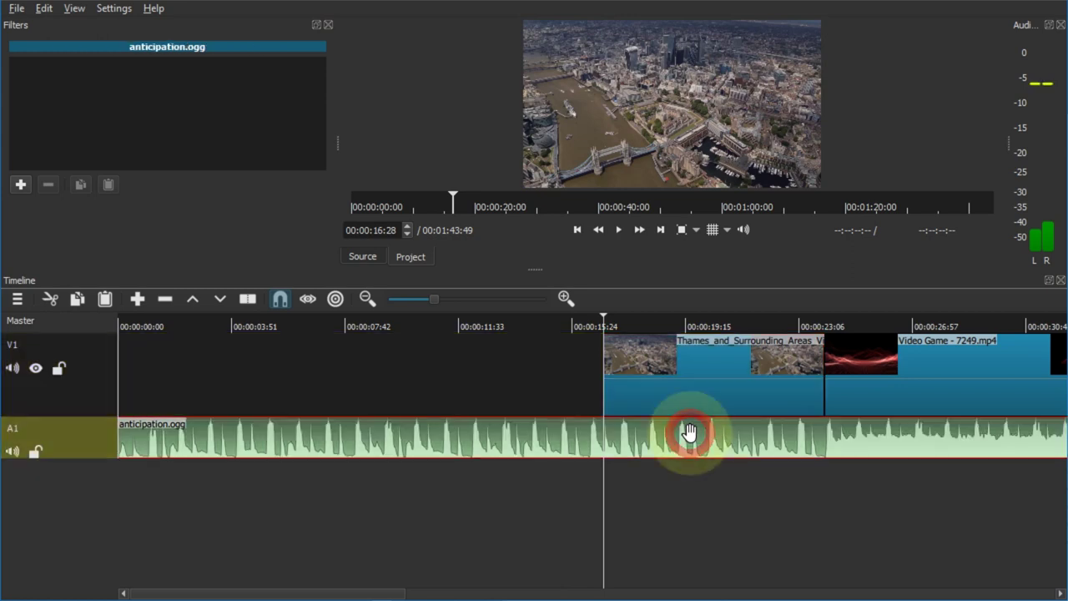
pyautogui.press('s')
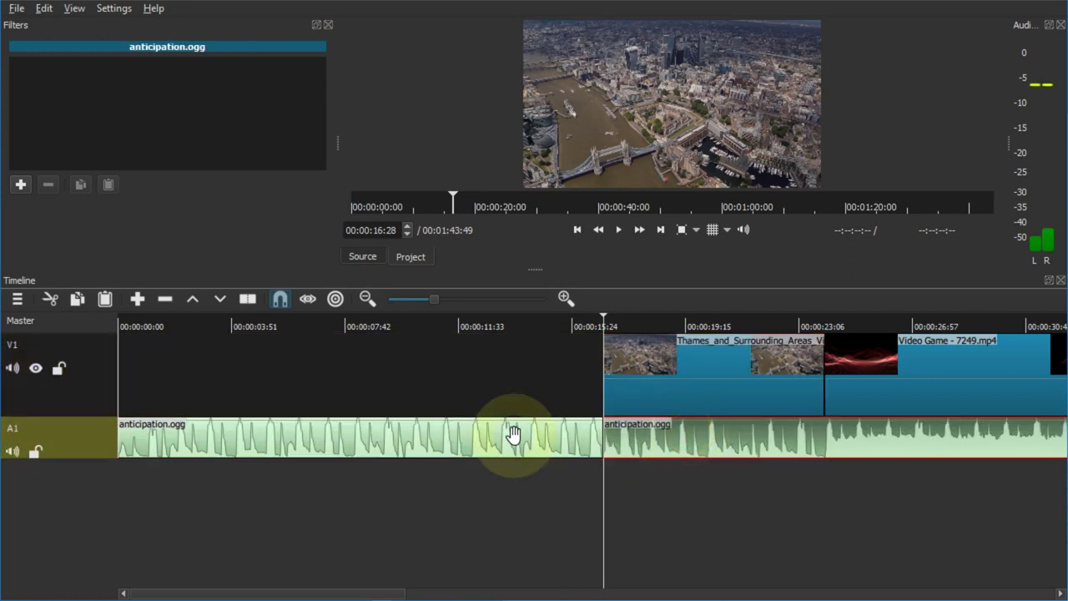
pyautogui.rightClick(512, 435)
pyautogui.click(556, 483)
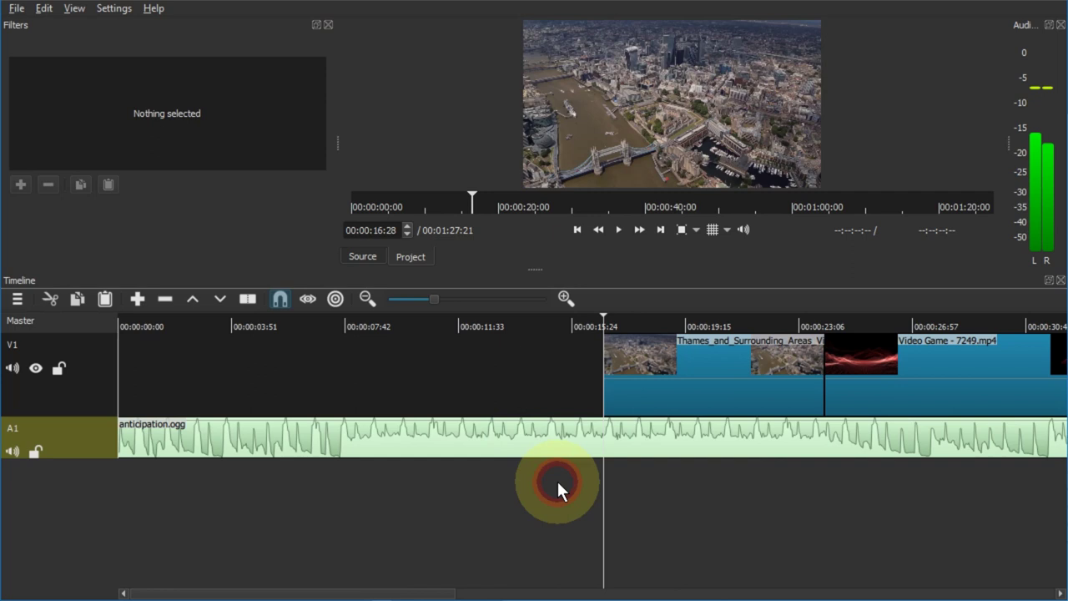
pyautogui.hotkey('ctrl', 'z')
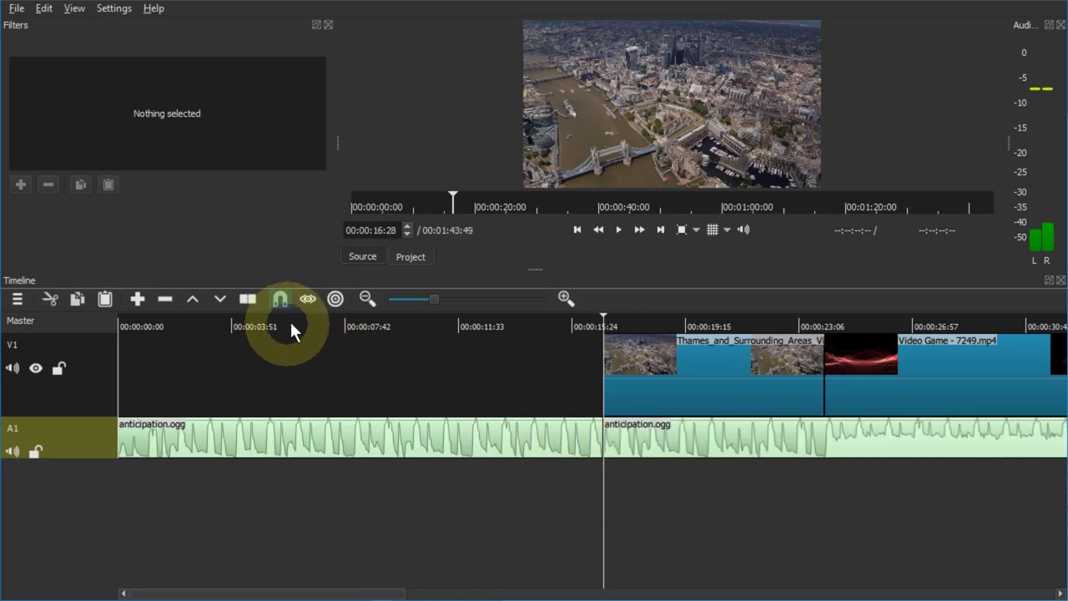
# - Enable Ripple All Tracks and remove the leading audio so both clips start at zero
pyautogui.click(16, 298)
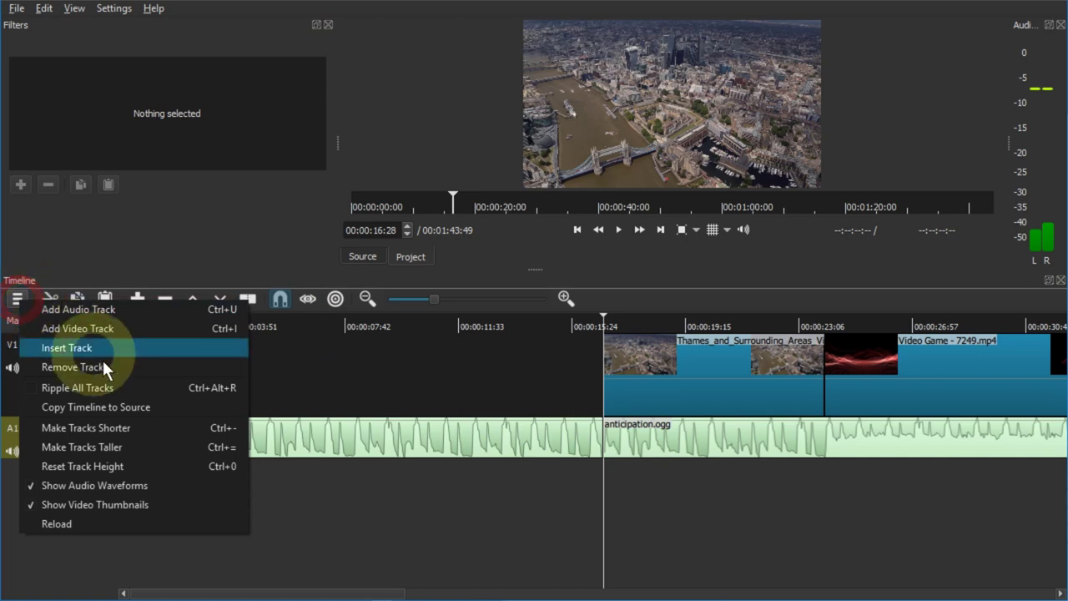
pyautogui.click(204, 389)
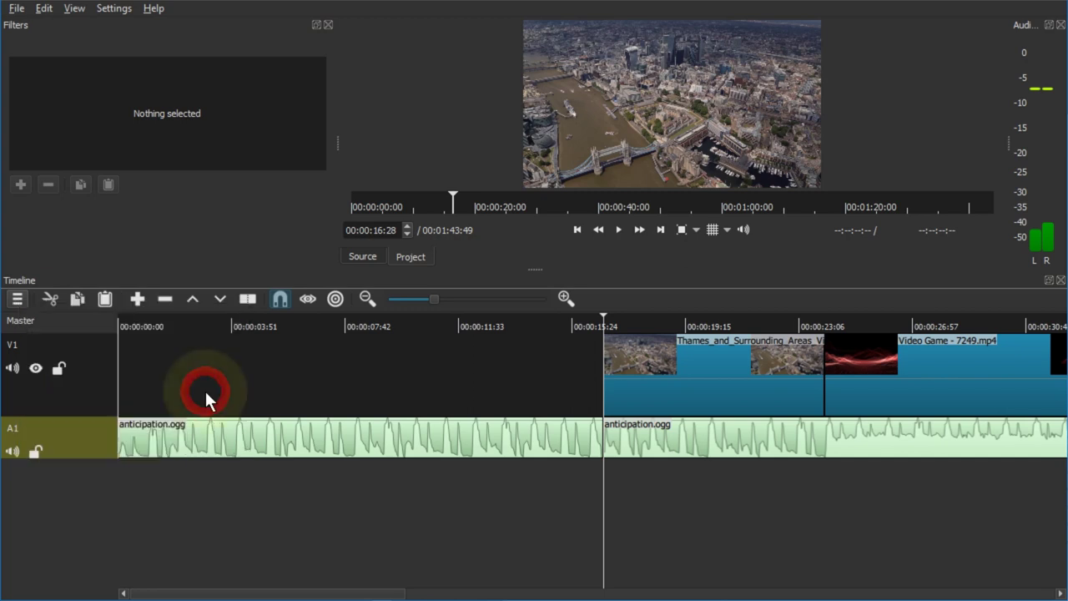
pyautogui.click(476, 371)
pyautogui.rightClick(537, 431)
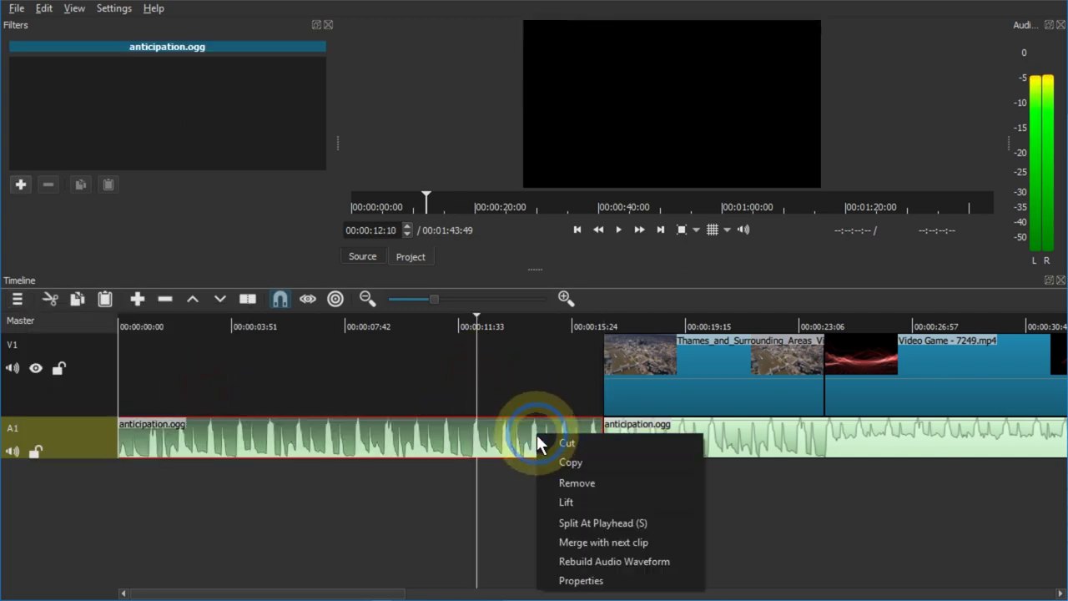
pyautogui.click(578, 482)
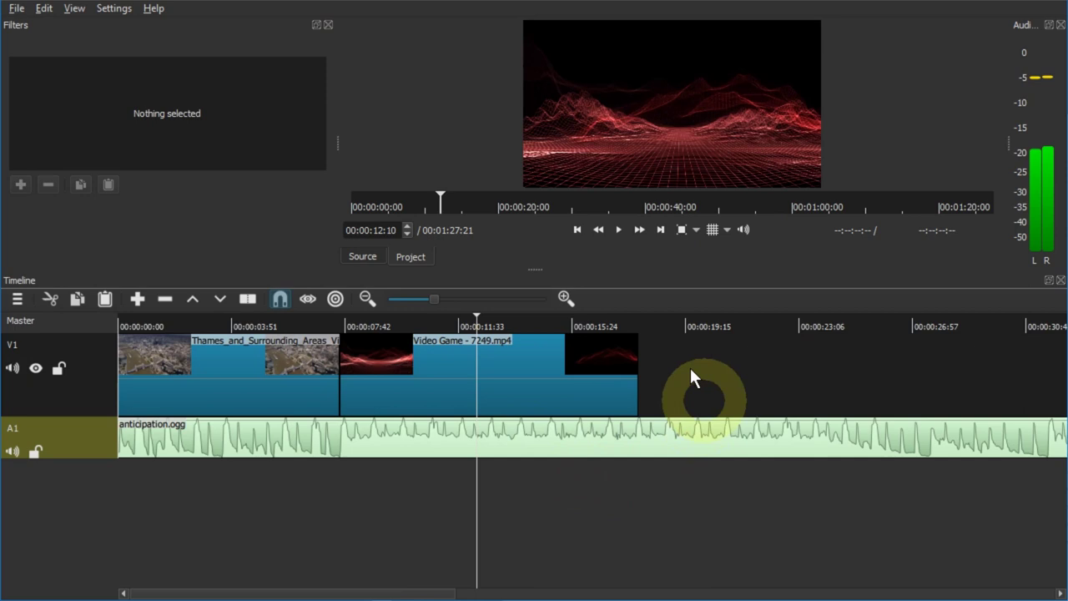
# - Split anticipation.ogg at the video's end (17:40) and remove the trailing audio
pyautogui.press('Down')
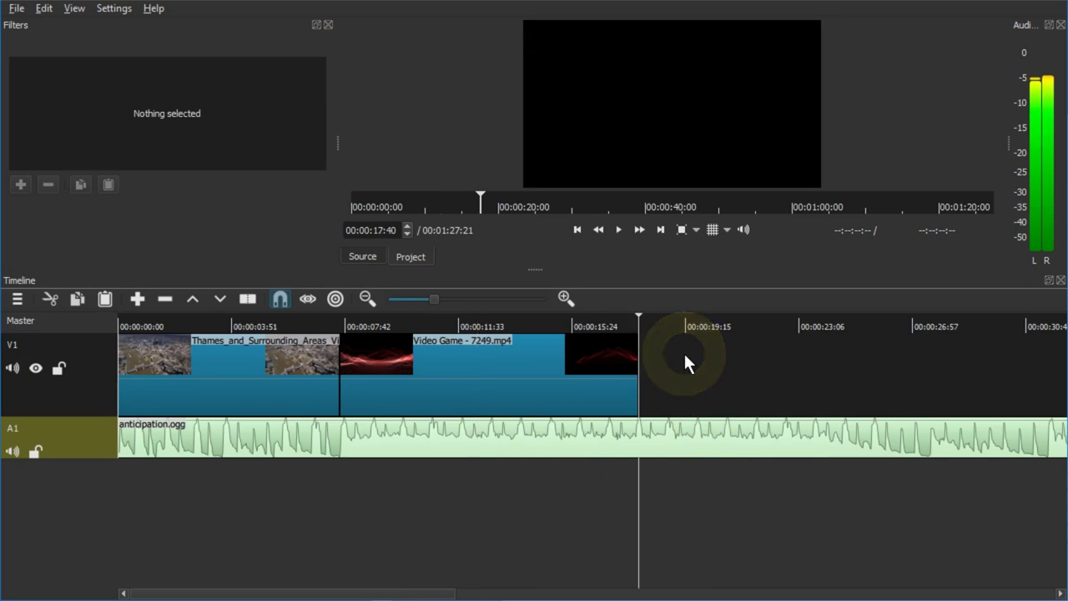
pyautogui.click(695, 430)
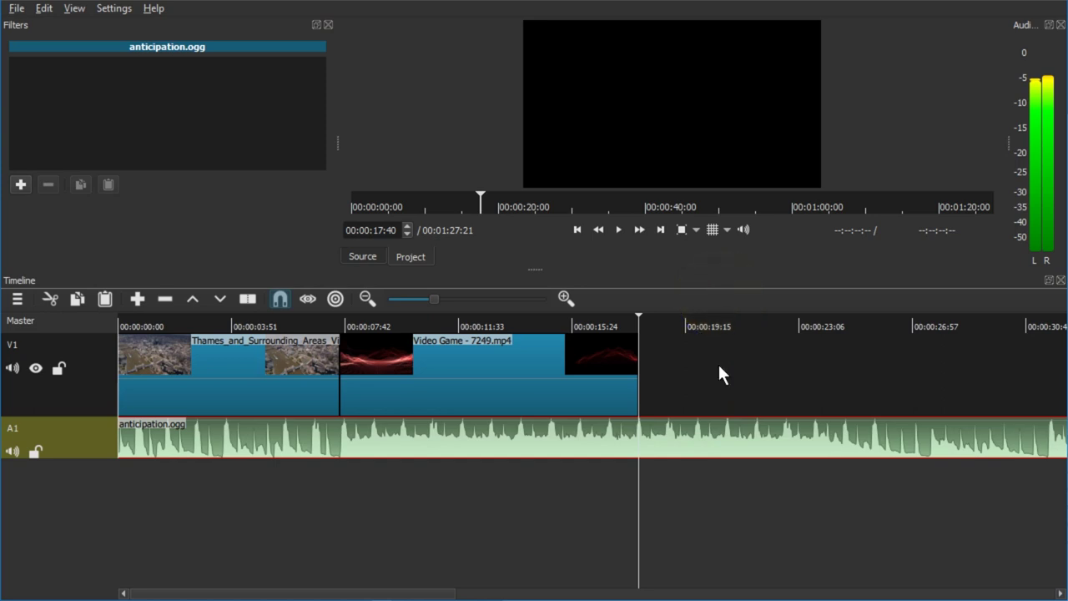
pyautogui.press('s')
pyautogui.rightClick(689, 436)
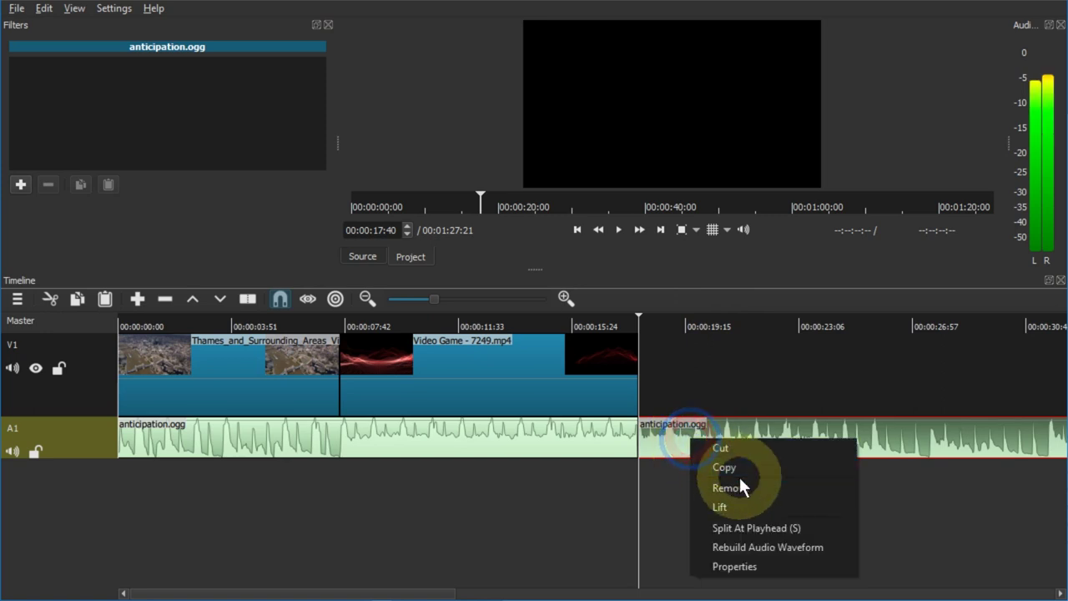
pyautogui.click(740, 489)
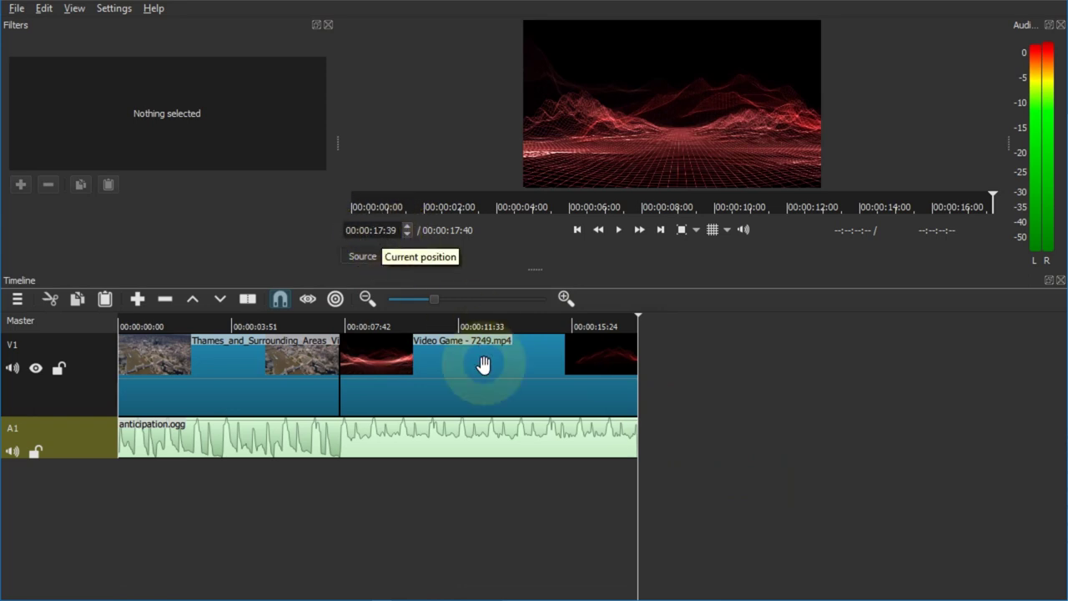
# - Scrub the playhead into the Thames clip and enlarge the preview above the timeline
pyautogui.moveTo(466, 329); pyautogui.dragTo(478, 325)
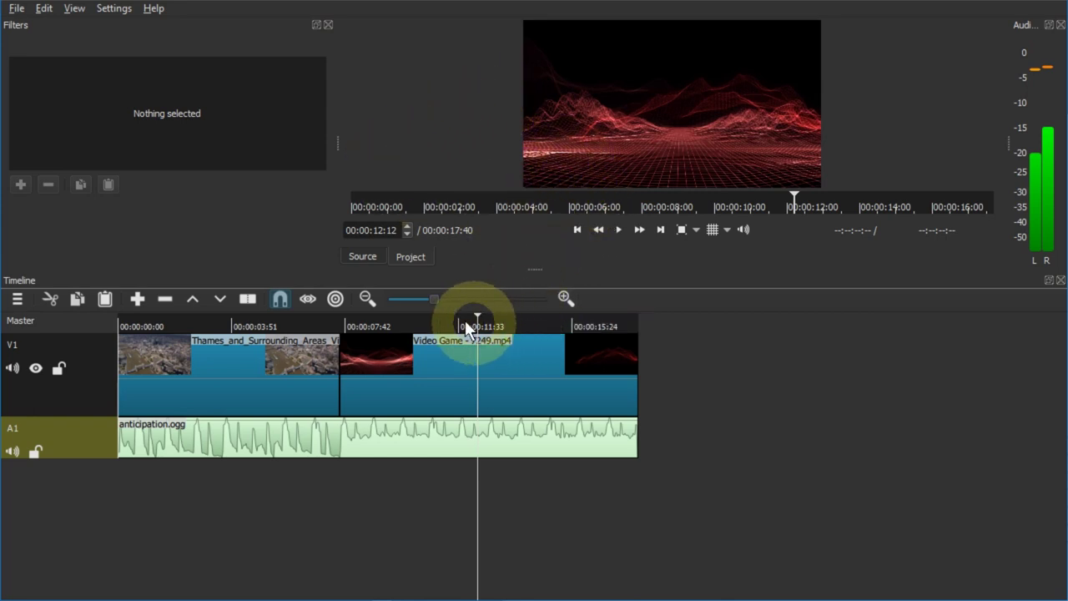
pyautogui.scroll(-5, 489, 393)
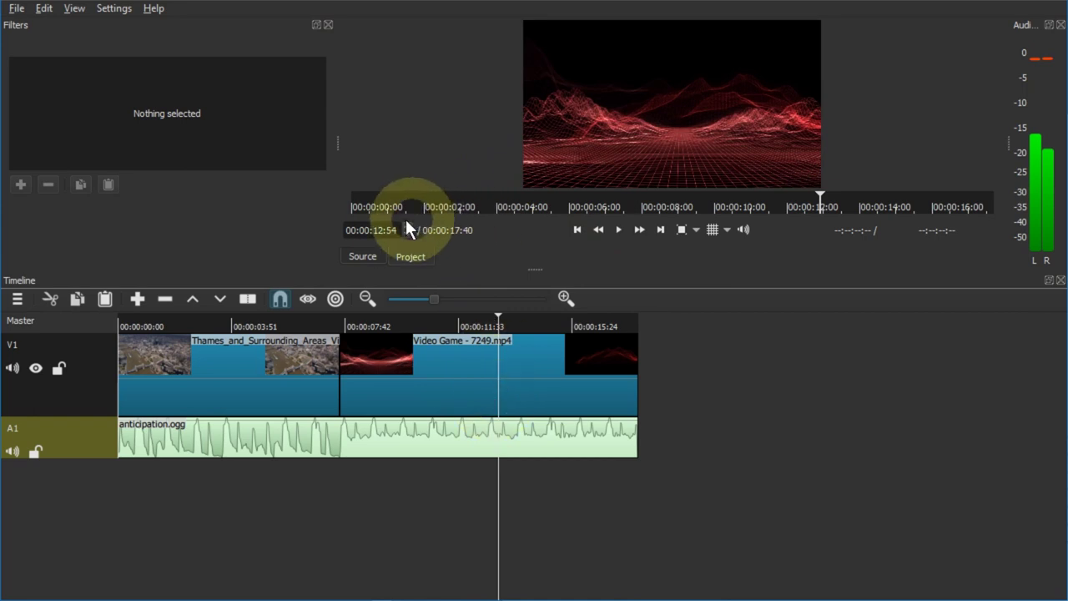
pyautogui.click(320, 334)
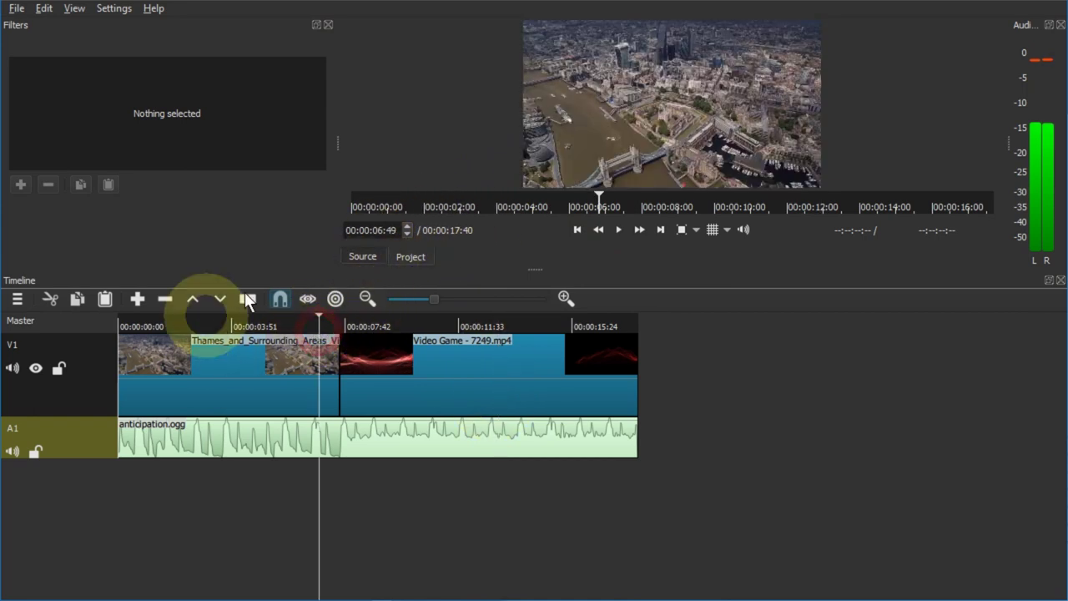
pyautogui.click(352, 207)
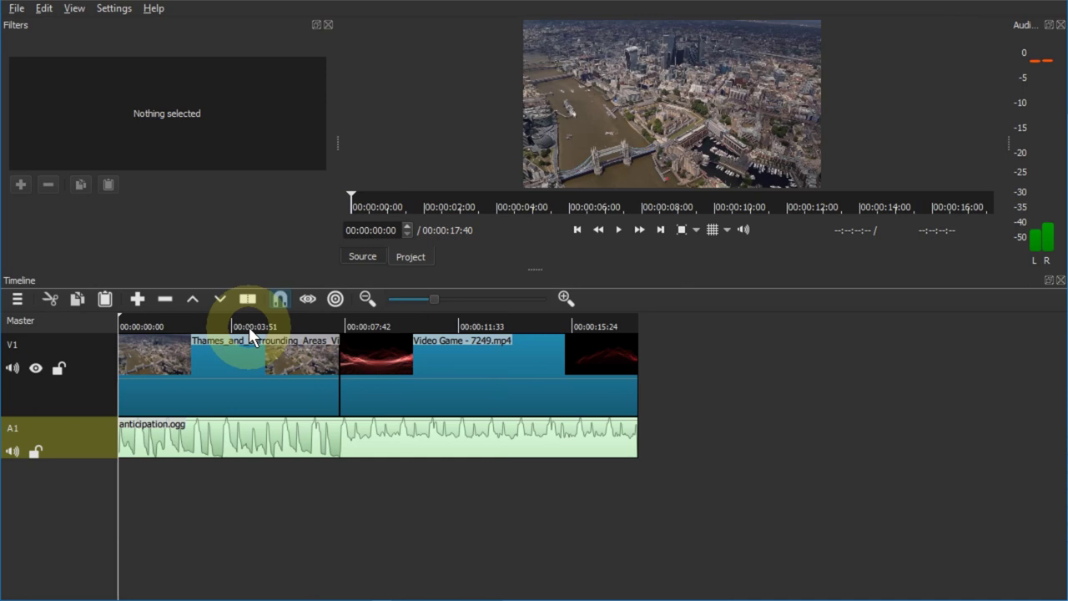
pyautogui.moveTo(248, 327); pyautogui.dragTo(294, 324)
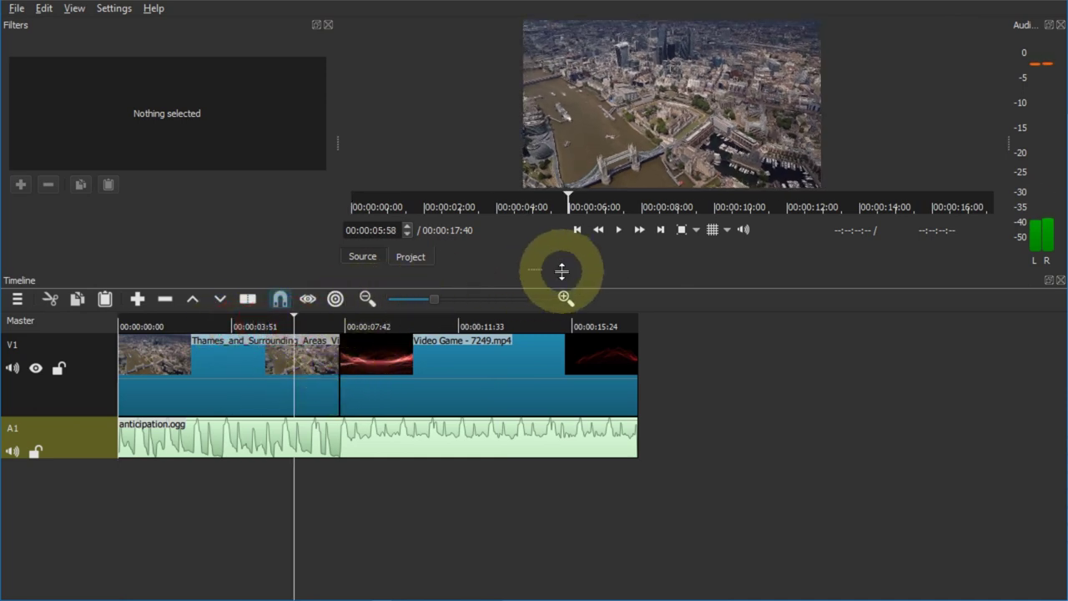
pyautogui.moveTo(557, 281); pyautogui.dragTo(546, 458)
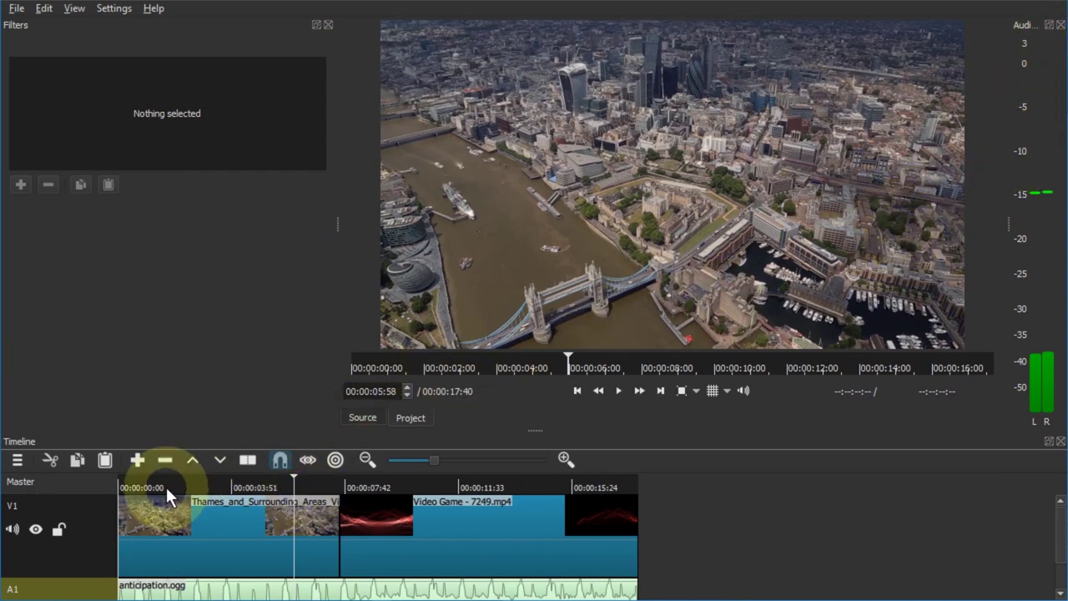
# - Play the Thames-to-Video Game cut, stop, and return the playhead near 05:44
pyautogui.press('space')
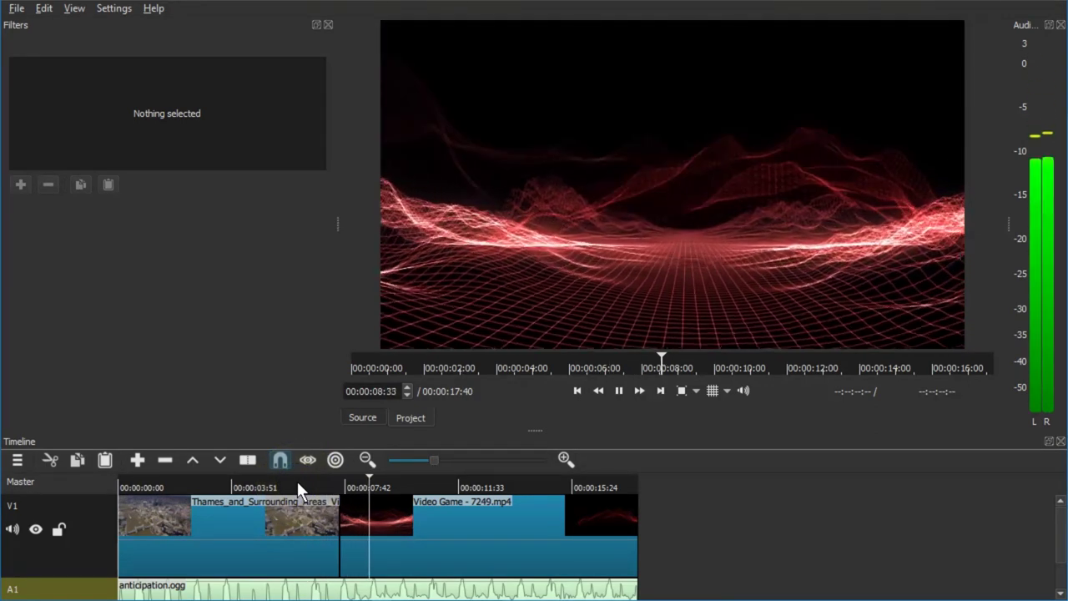
pyautogui.press('space')
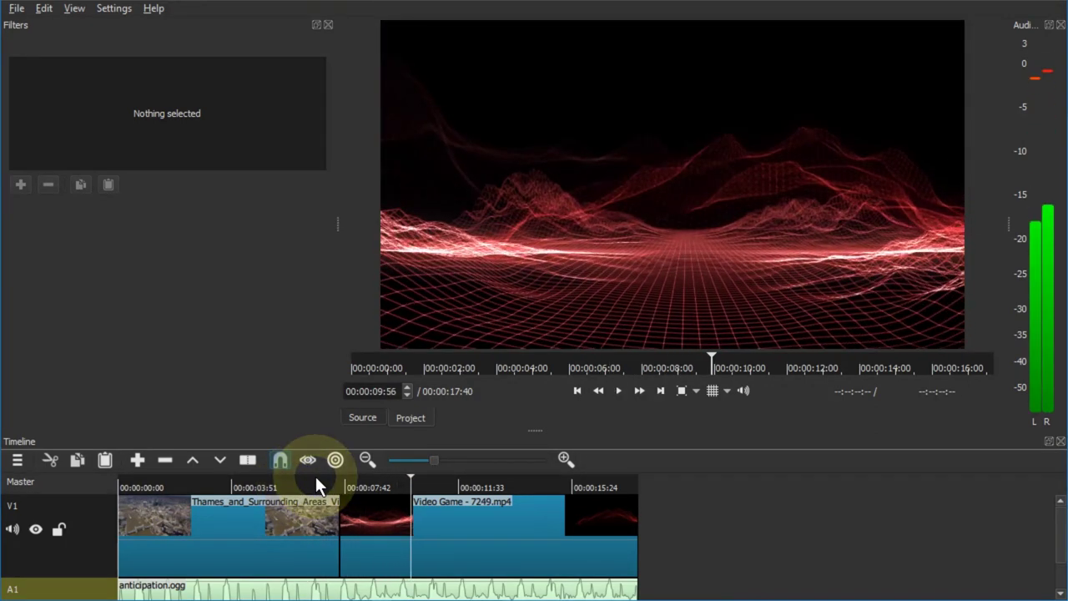
pyautogui.click(287, 482)
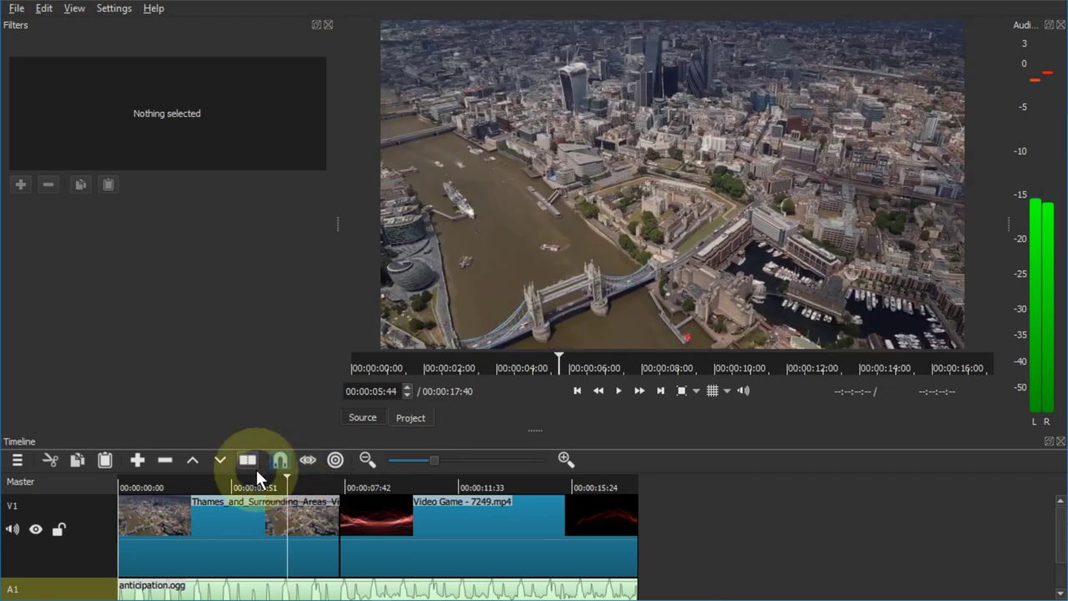
# - Split the Thames clip at 00:00:04:09
pyautogui.click(281, 513)
pyautogui.click(256, 516)
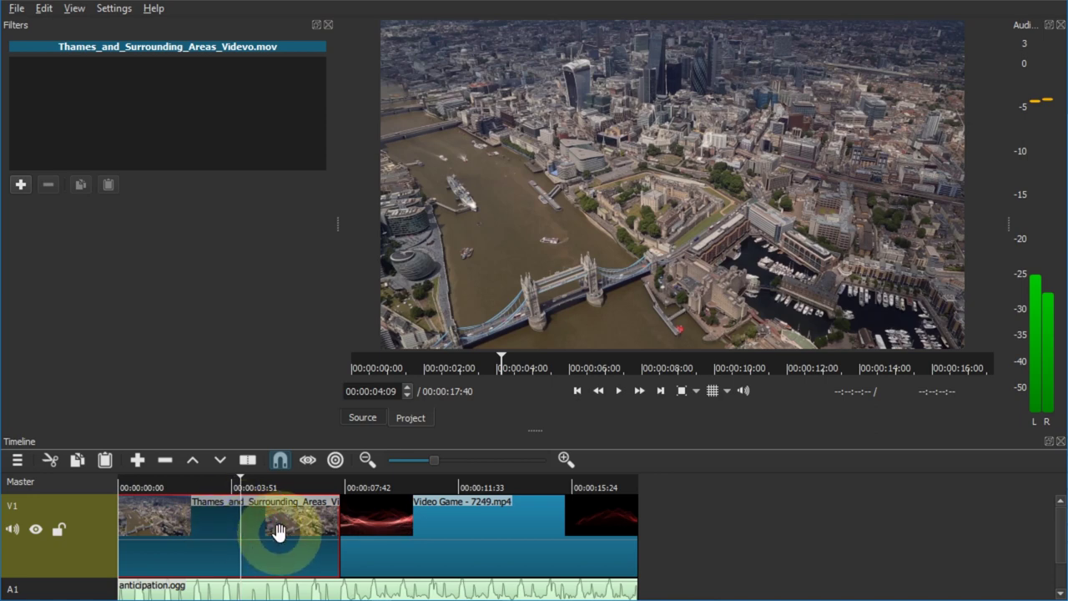
pyautogui.press('s')
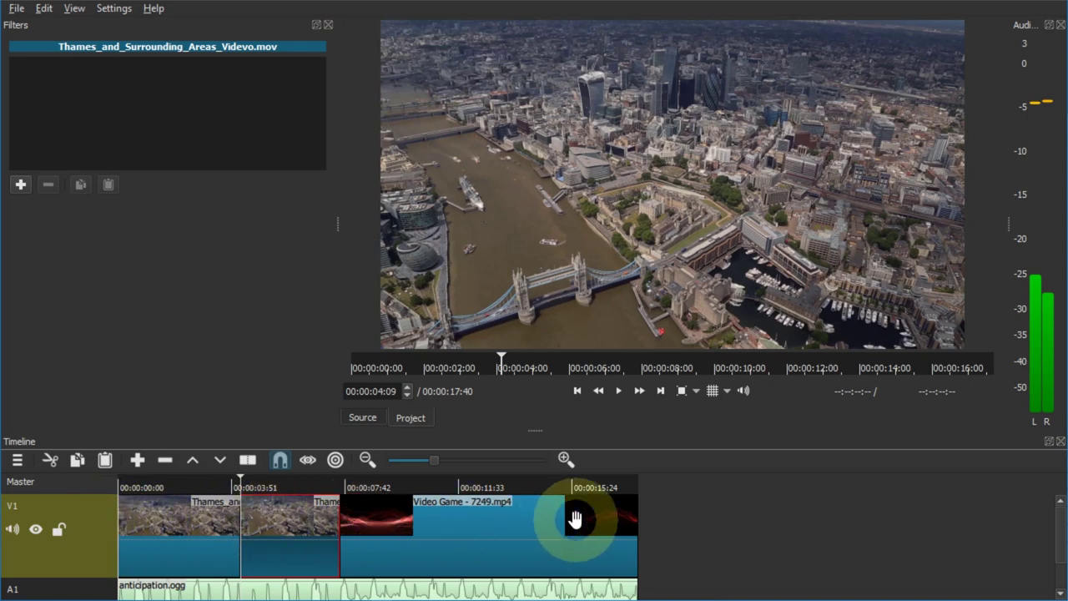
# - Split the Video Game clip at 00:00:12:13, then return the playhead to 00:00:06:23
pyautogui.click(479, 488)
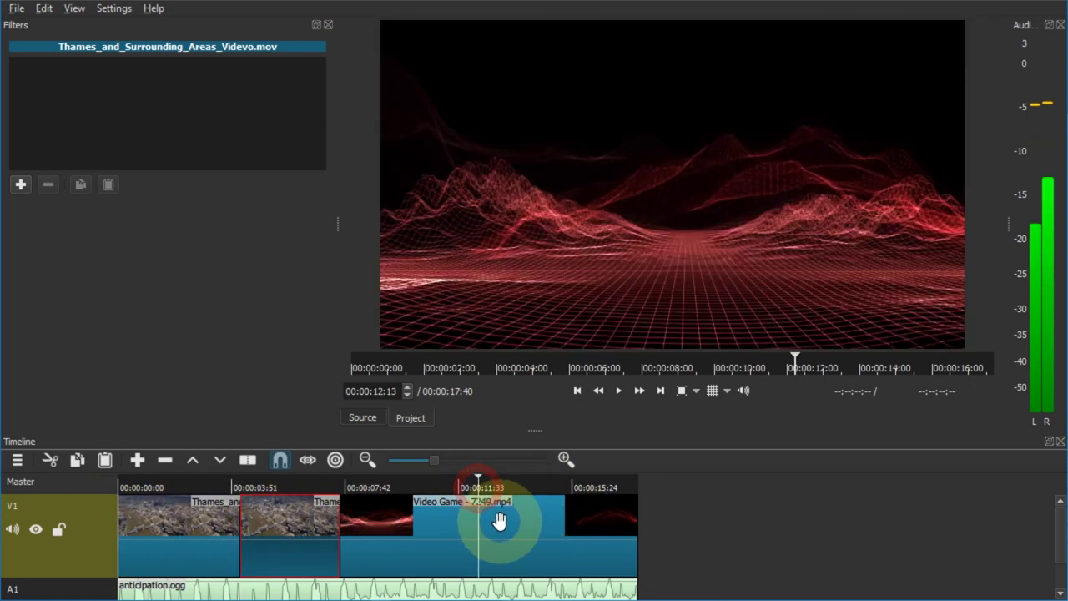
pyautogui.click(500, 521)
pyautogui.press('s')
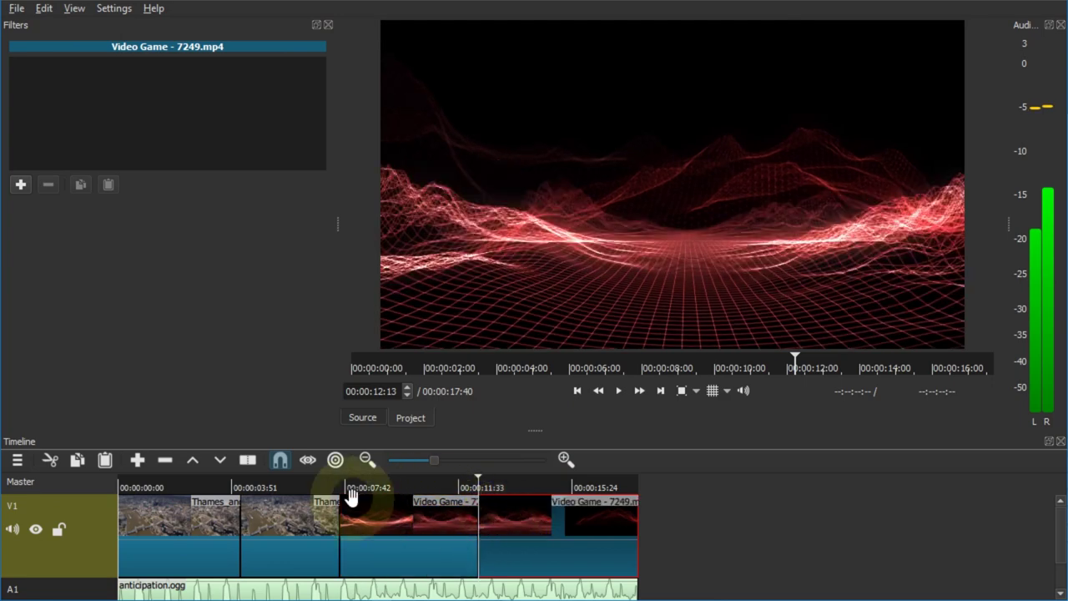
pyautogui.click(306, 485)
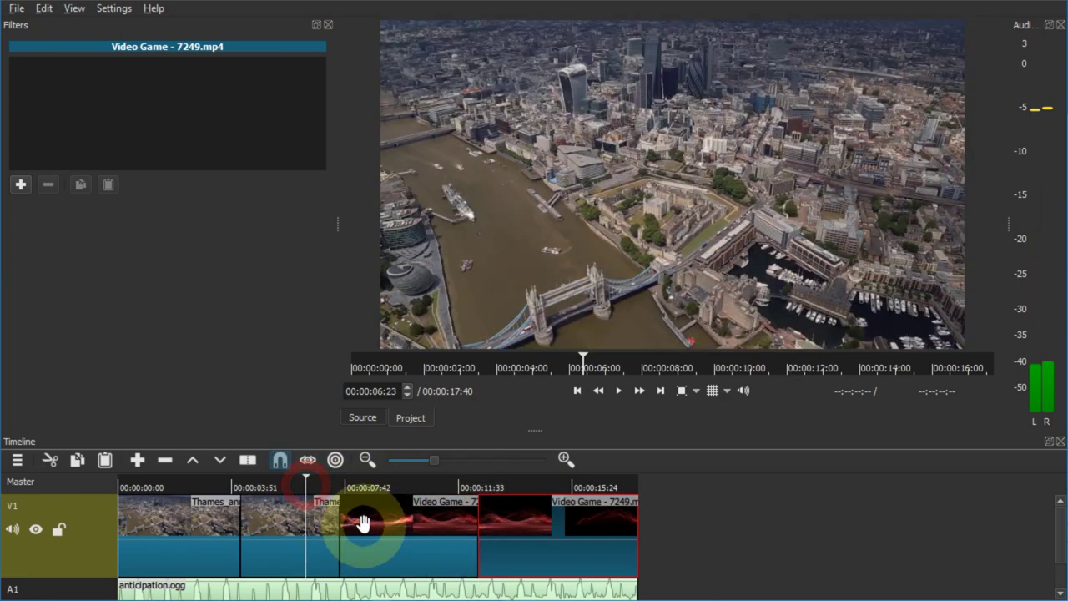
# - Select the second Thames piece and bring the Filters panel into view
pyautogui.click(292, 522)
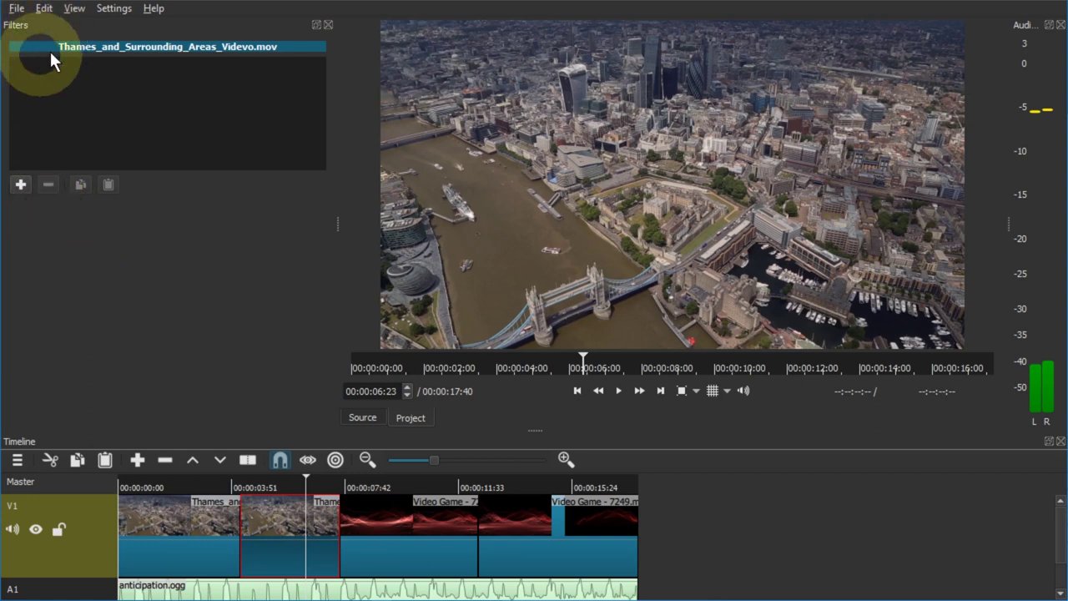
pyautogui.click(80, 9)
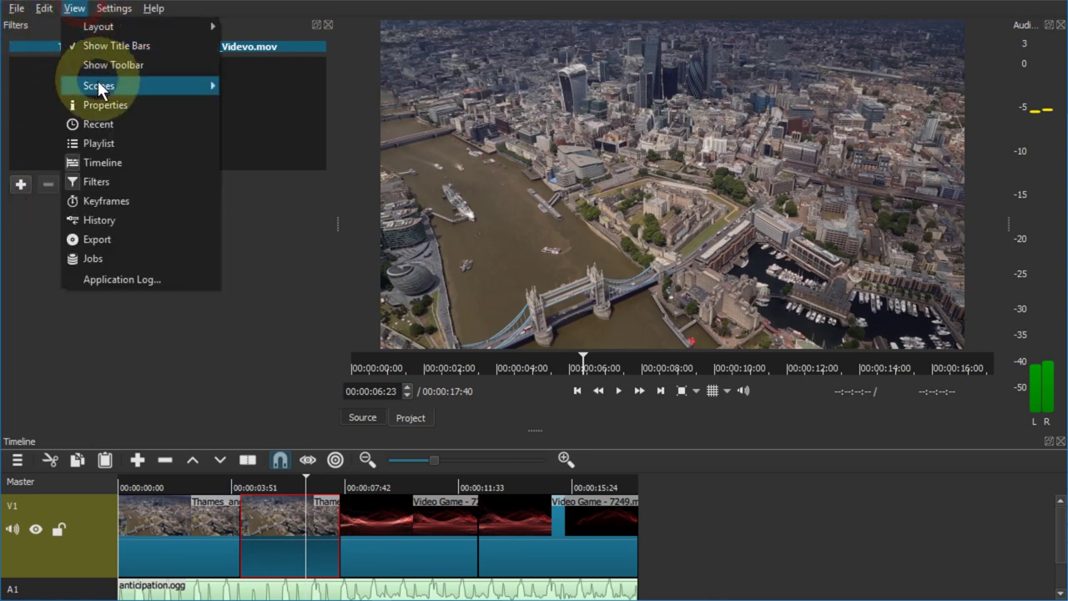
pyautogui.click(121, 183)
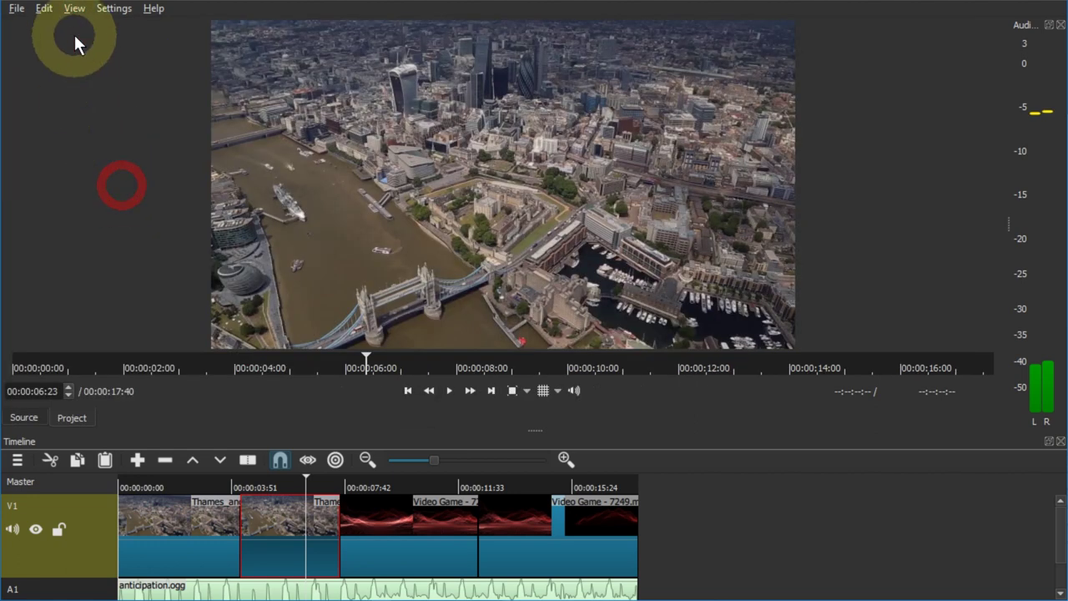
pyautogui.click(75, 8)
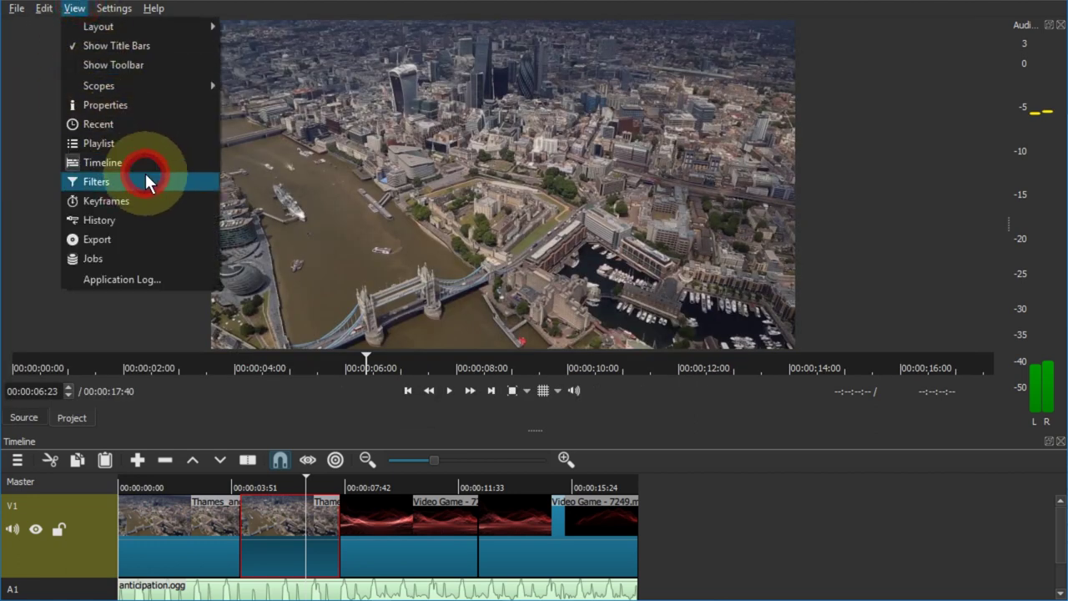
pyautogui.click(145, 179)
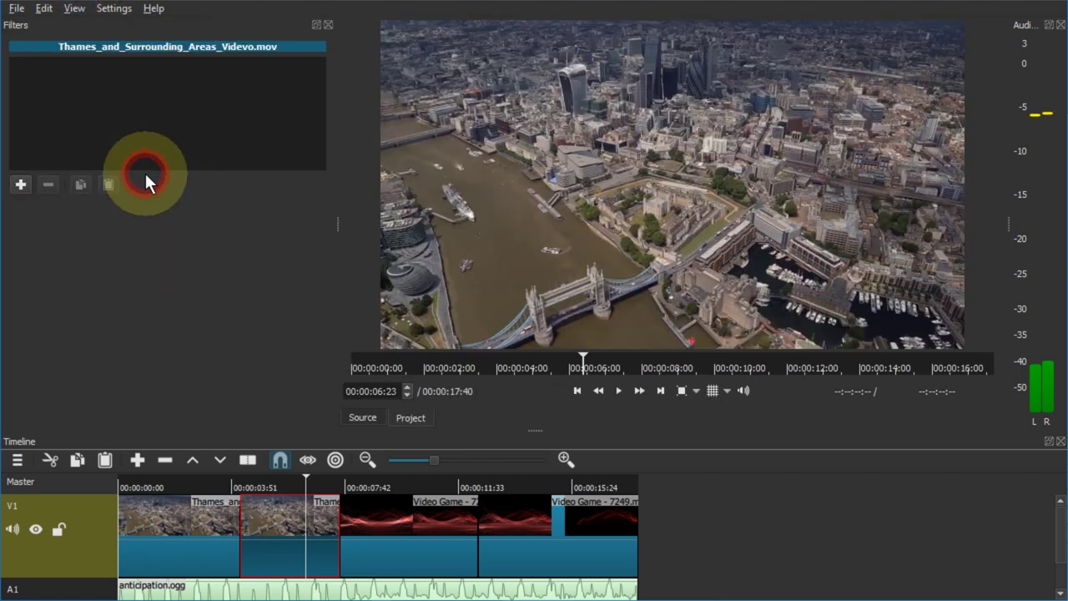
pyautogui.click(282, 522)
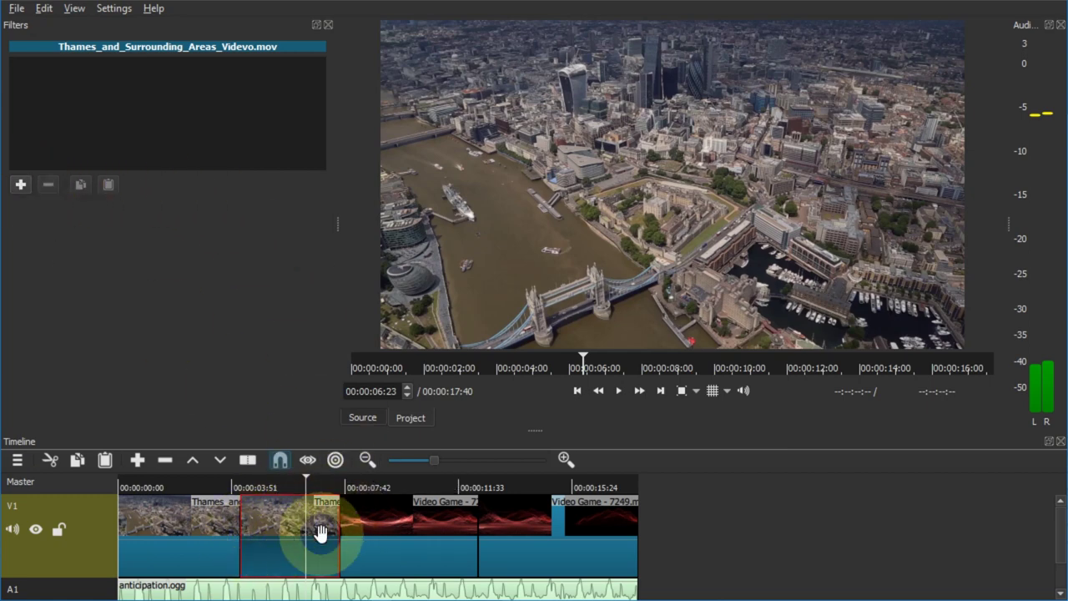
# - Search 'blur' and add the Blur video filter to the Thames piece
pyautogui.click(25, 185)
pyautogui.write('blur')
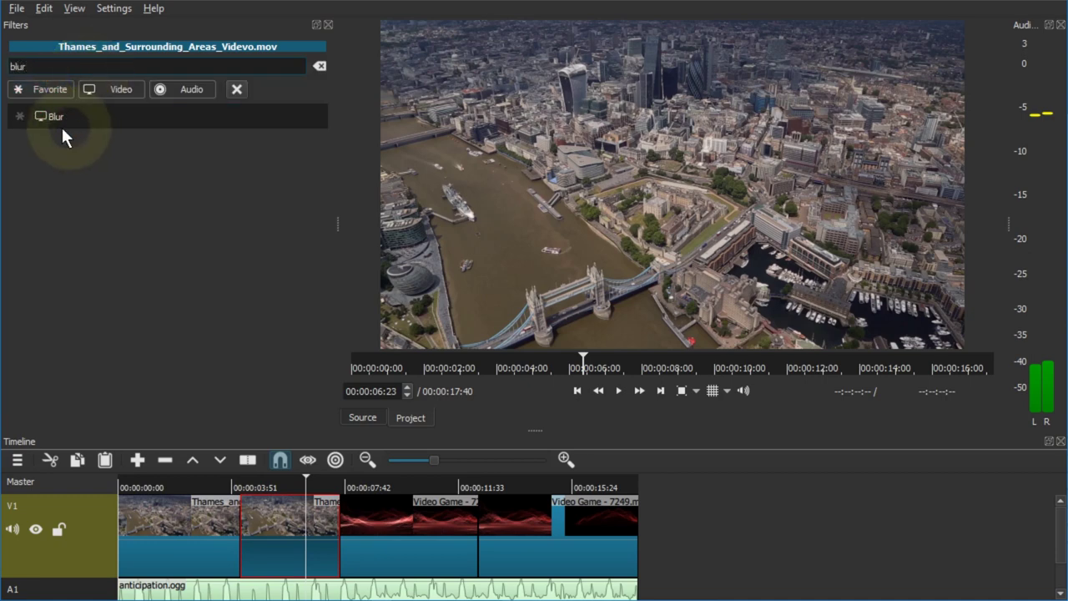
pyautogui.click(60, 117)
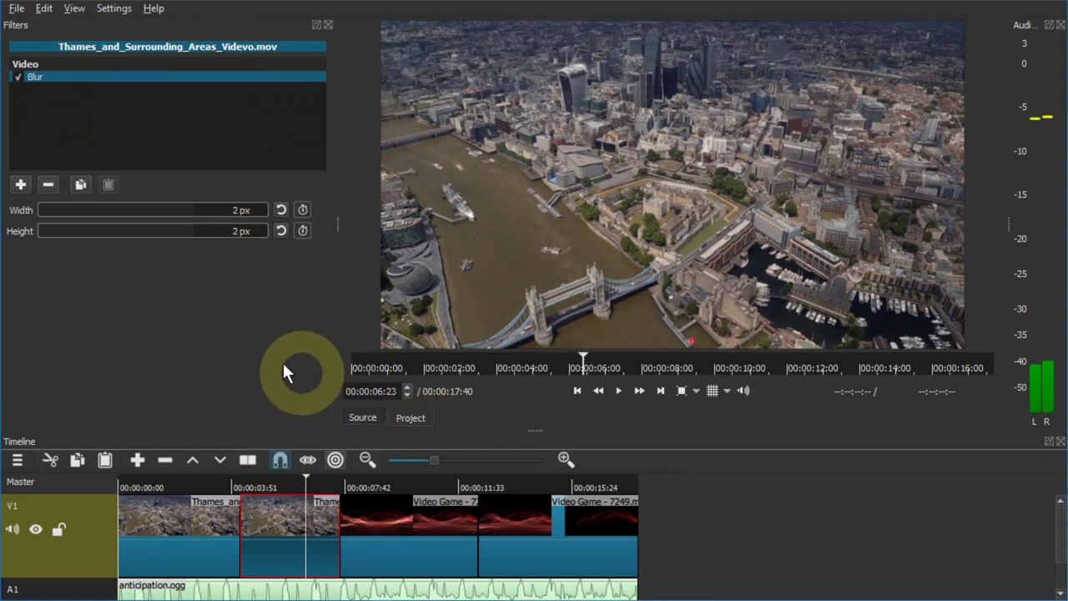
# - Show the Keyframes panel and undock the Timeline so both panels appear side by side
pyautogui.click(77, 10)
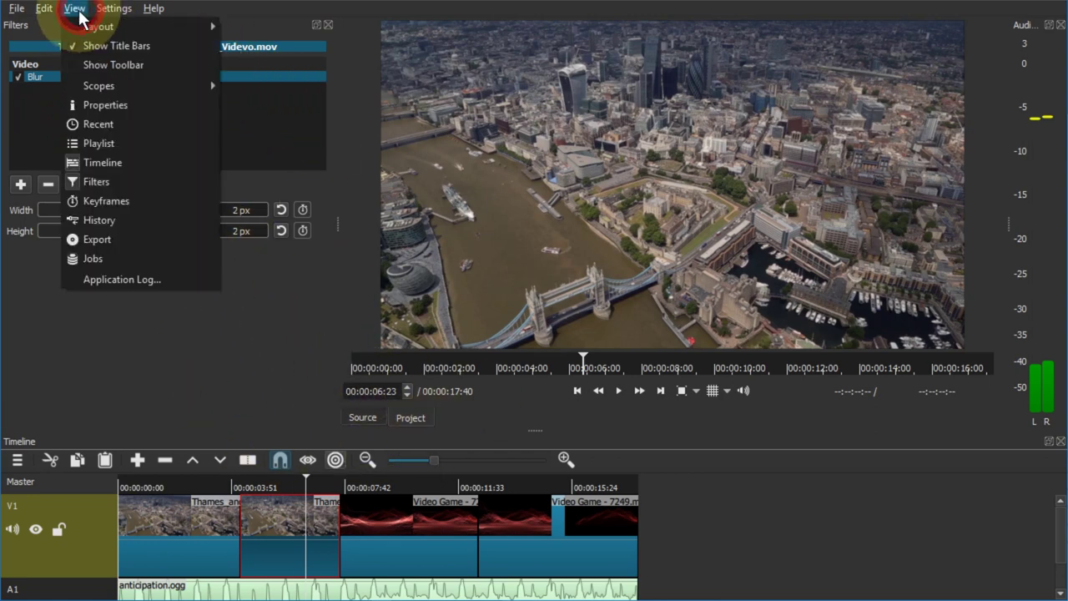
pyautogui.click(187, 204)
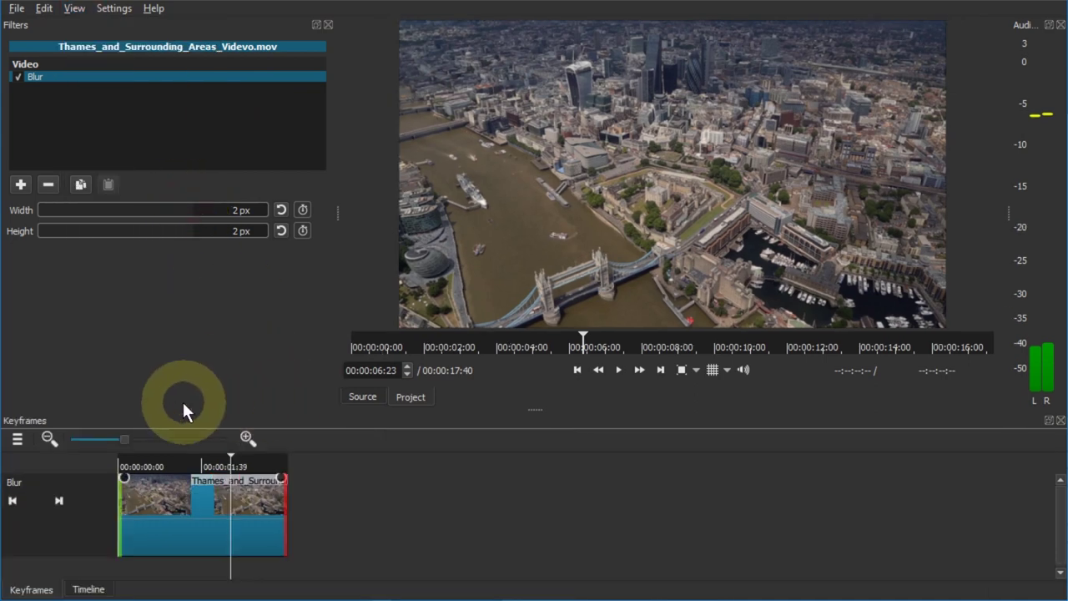
pyautogui.click(89, 590)
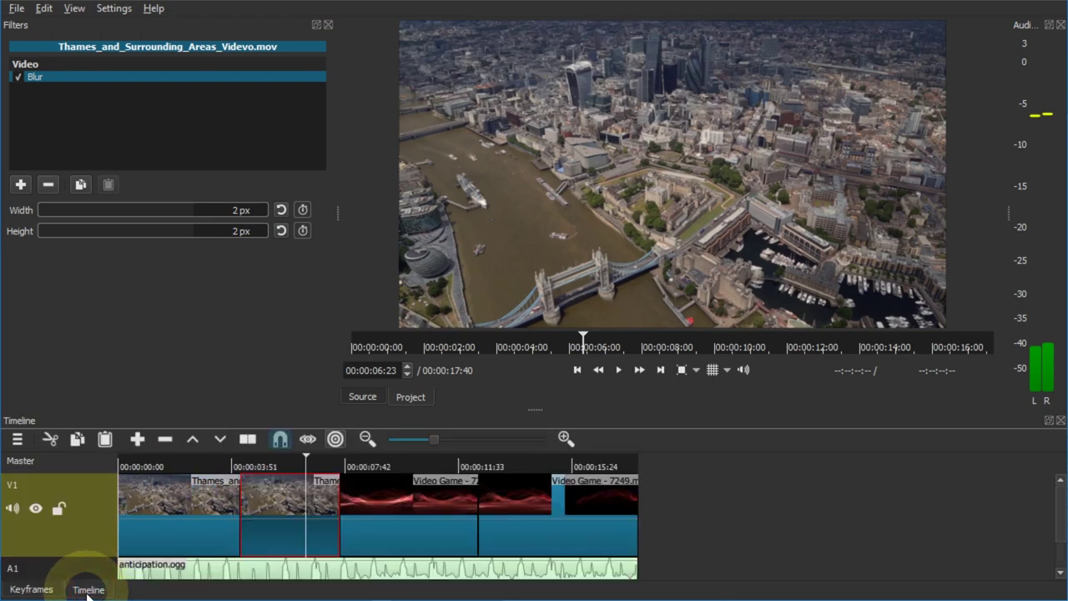
pyautogui.moveTo(31, 422); pyautogui.dragTo(457, 465)
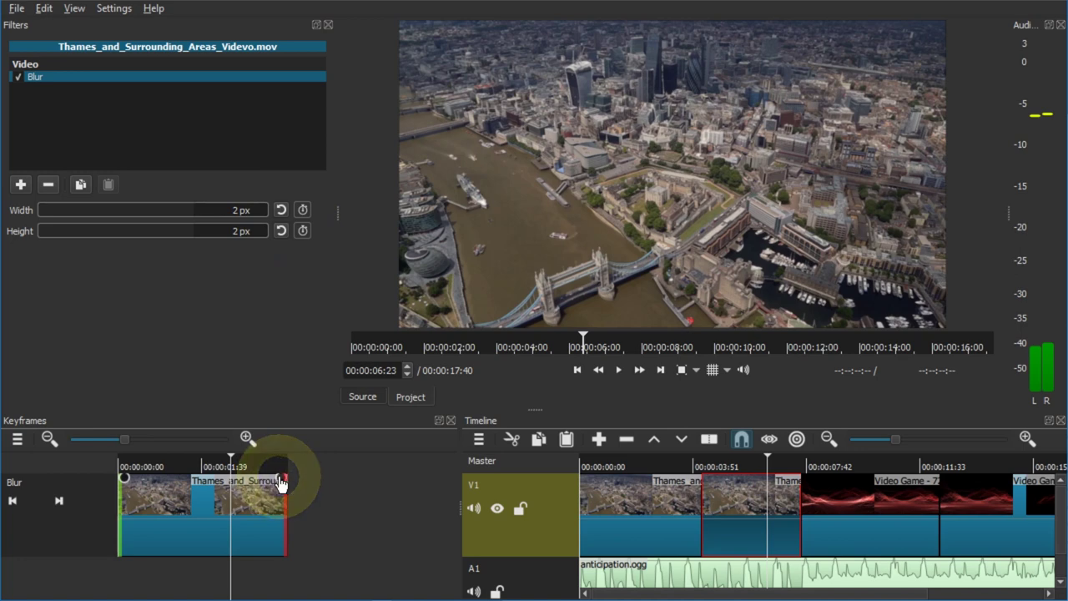
# - Create a fade-out at the Blur filter's end and park the playhead on the clip's last frame
pyautogui.moveTo(281, 482); pyautogui.dragTo(328, 467)
pyautogui.click(221, 465)
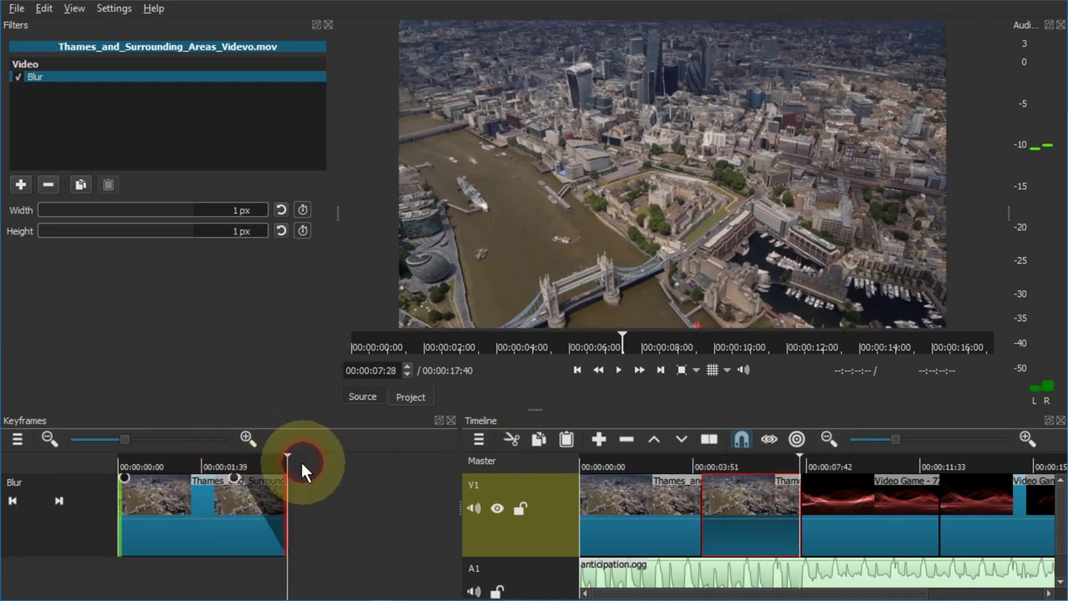
pyautogui.moveTo(282, 464)
pyautogui.mouseDown()
pyautogui.moveTo(306, 461)
pyautogui.moveTo(296, 460)
pyautogui.mouseUp()
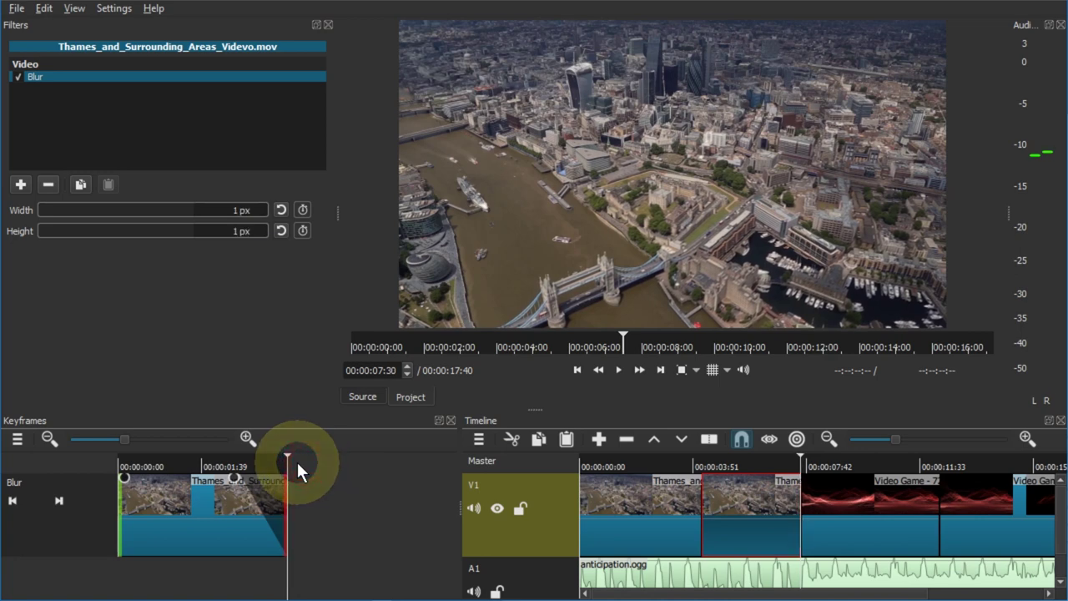
pyautogui.scroll(2, 239, 527)
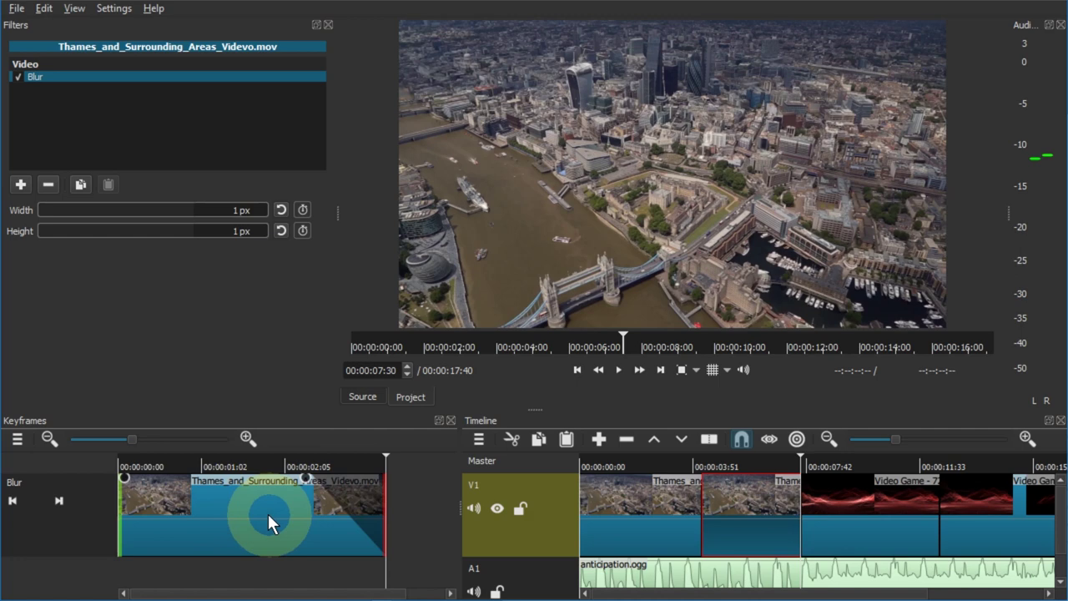
pyautogui.click(246, 439)
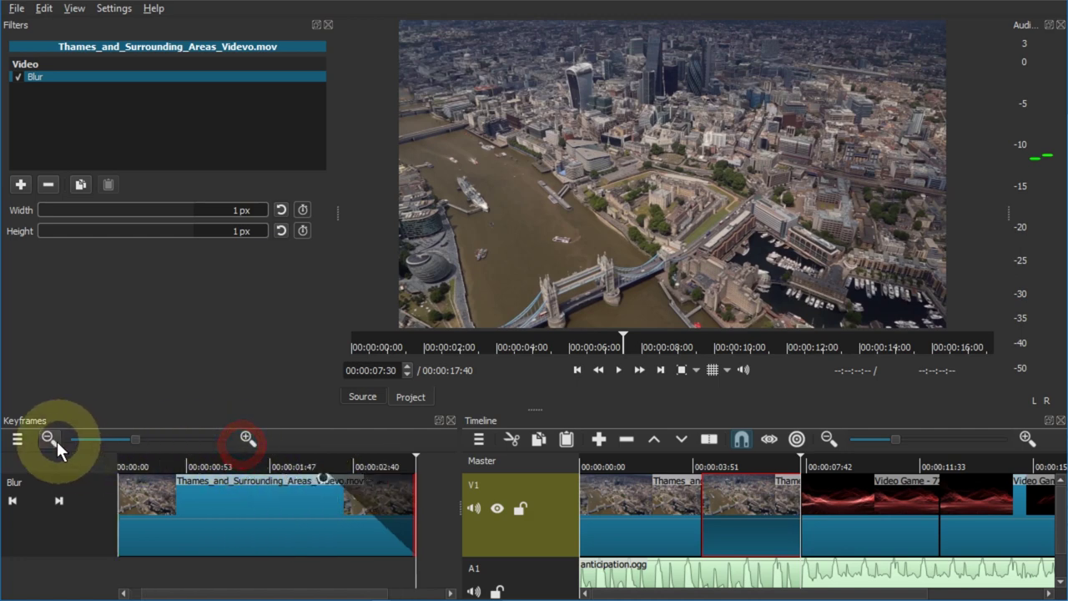
pyautogui.click(50, 439)
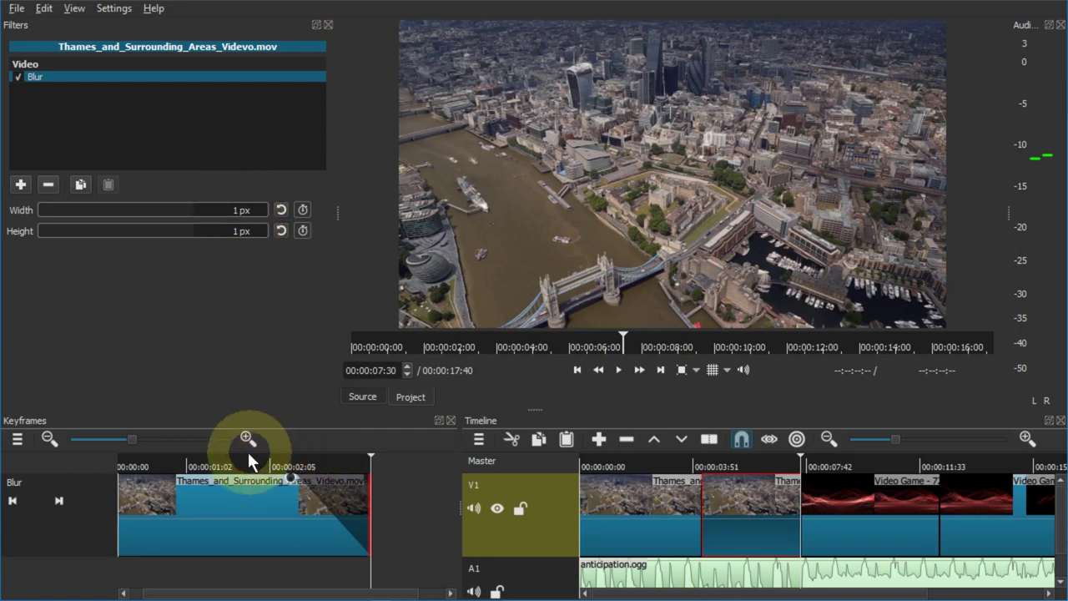
pyautogui.click(373, 492)
pyautogui.click(371, 491)
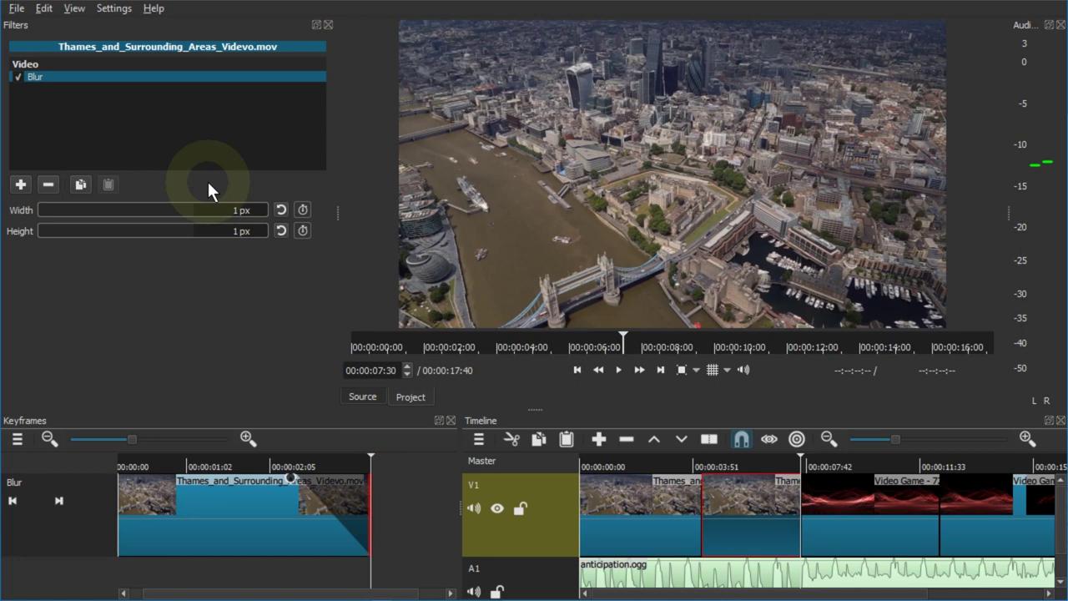
# - Try blur width and height values of 24, 25 and 55 at the Thames clip's end
pyautogui.write('24')
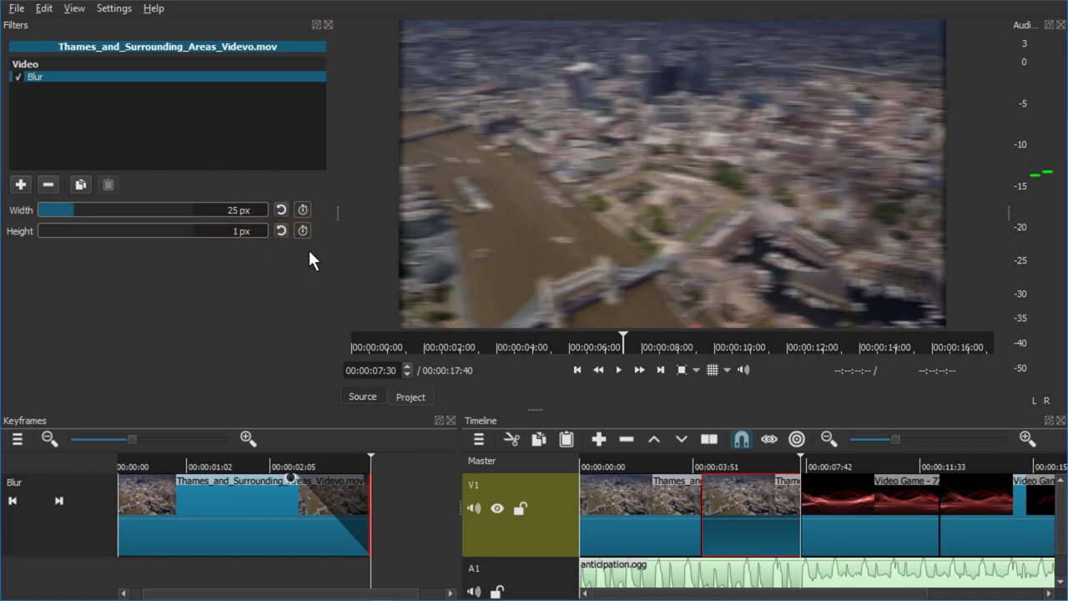
pyautogui.press('Tab')
pyautogui.write('25')
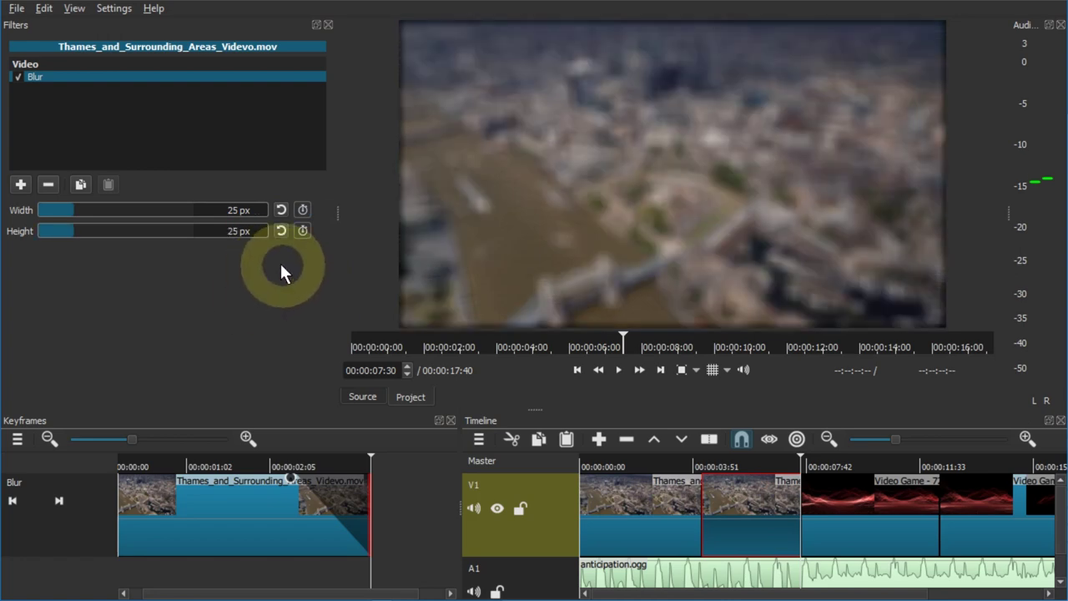
pyautogui.click(225, 222)
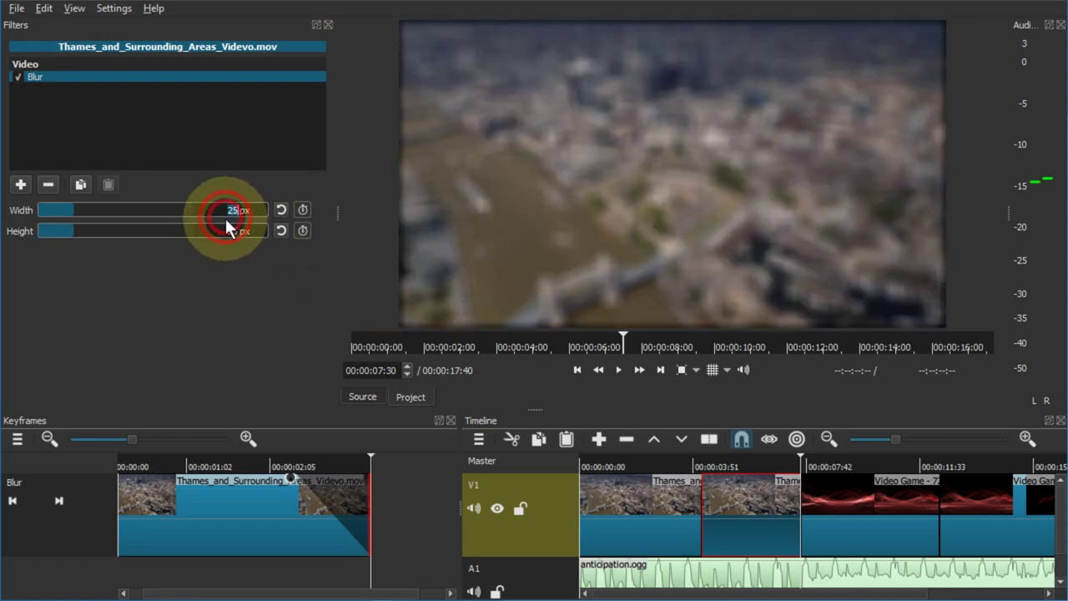
pyautogui.write('55')
pyautogui.doubleClick(225, 231)
pyautogui.write('55')
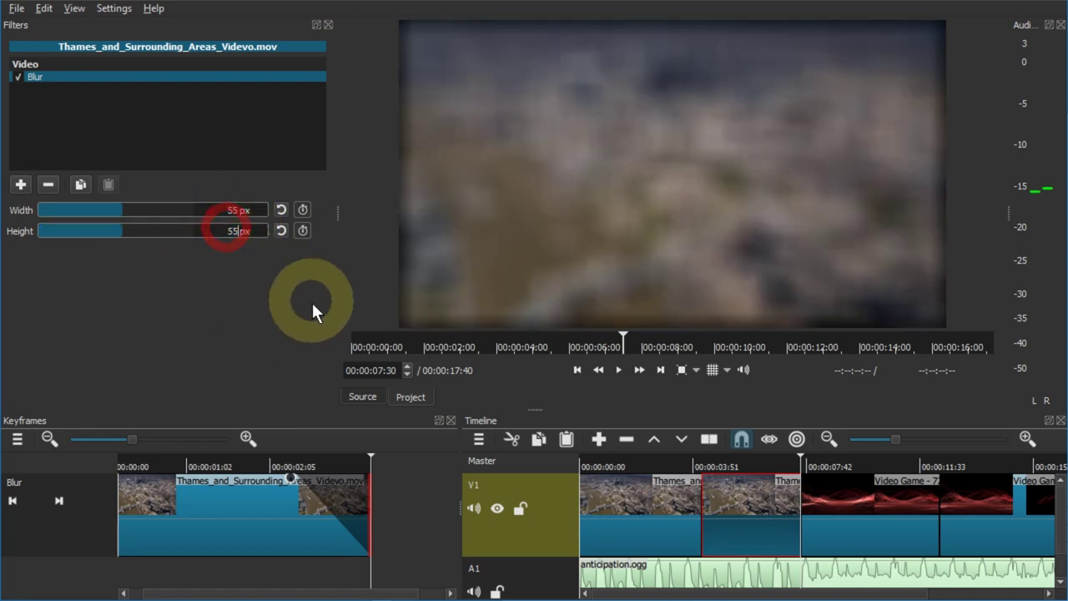
# - Set Blur Width and Height to 99 px, then move the playhead back before the ramp
pyautogui.click(221, 211)
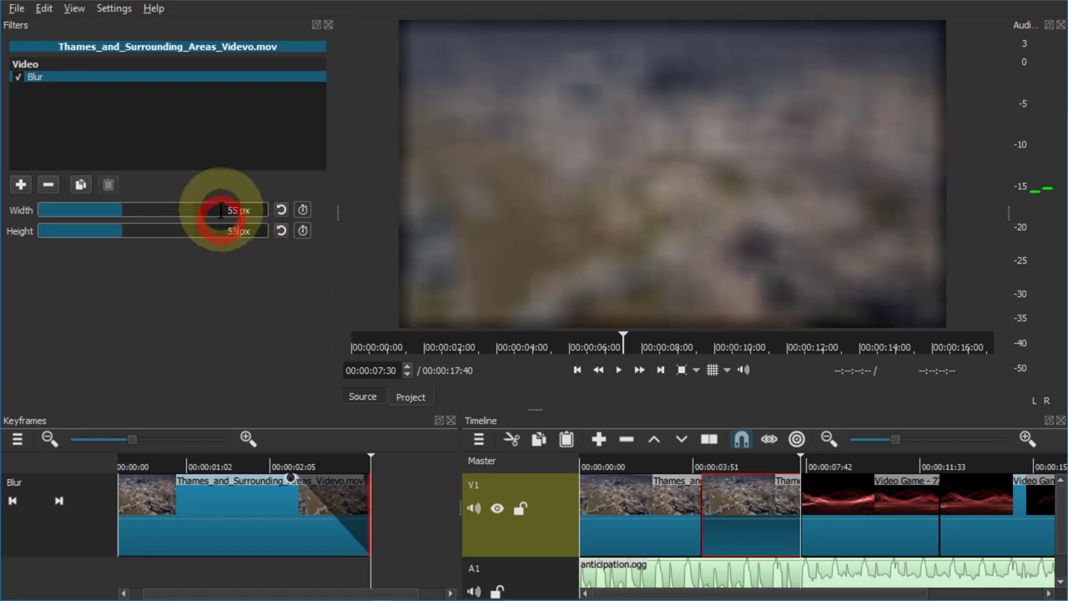
pyautogui.doubleClick(221, 211)
pyautogui.write('11')
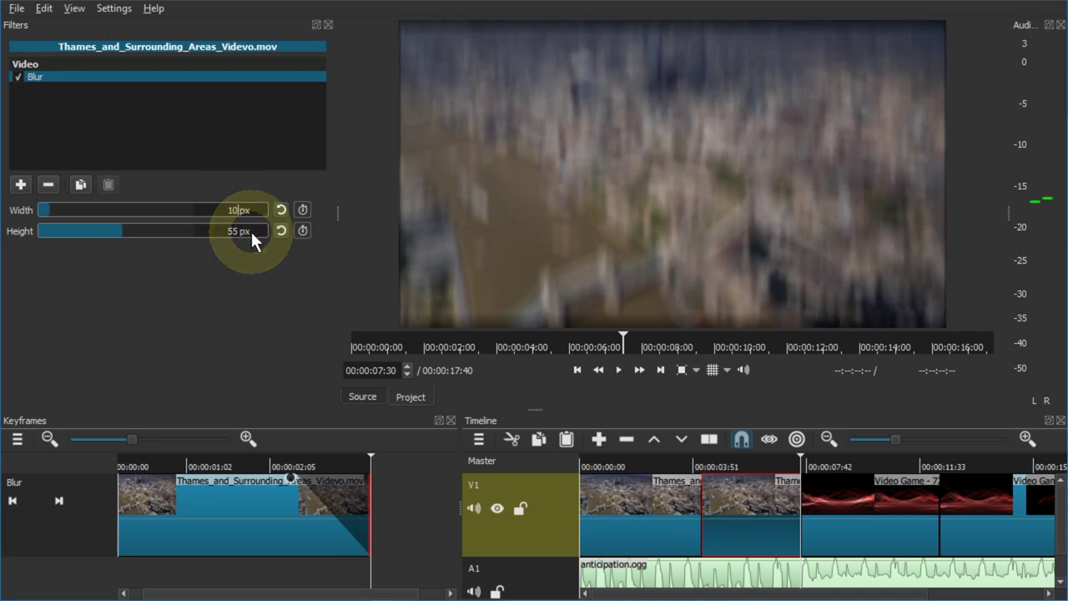
pyautogui.press('BackSpace')
pyautogui.press('BackSpace')
pyautogui.write('99')
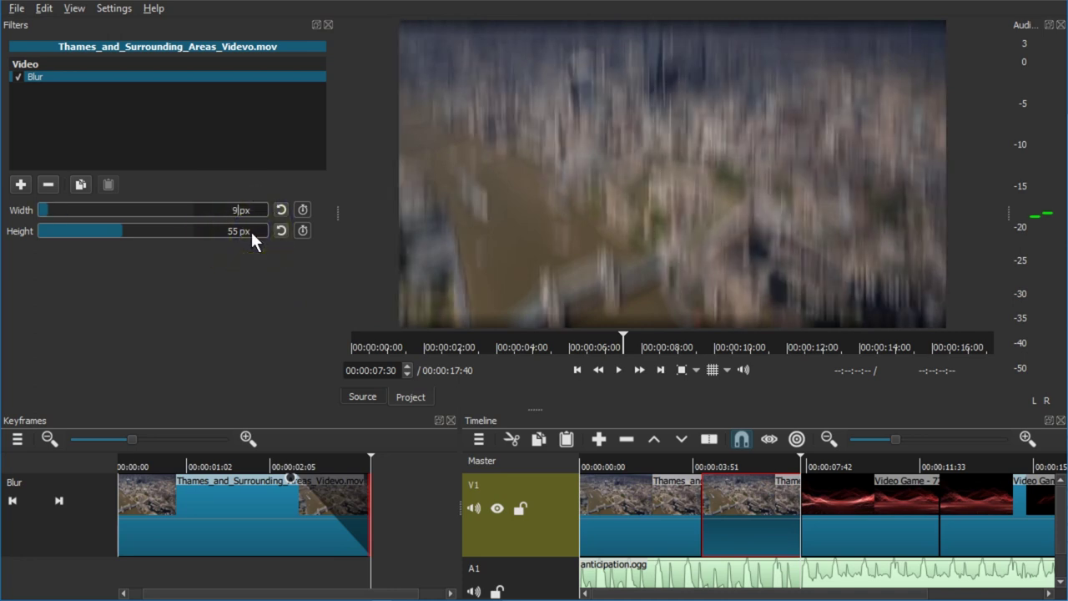
pyautogui.press('Tab')
pyautogui.press('Tab')
pyautogui.press('Tab')
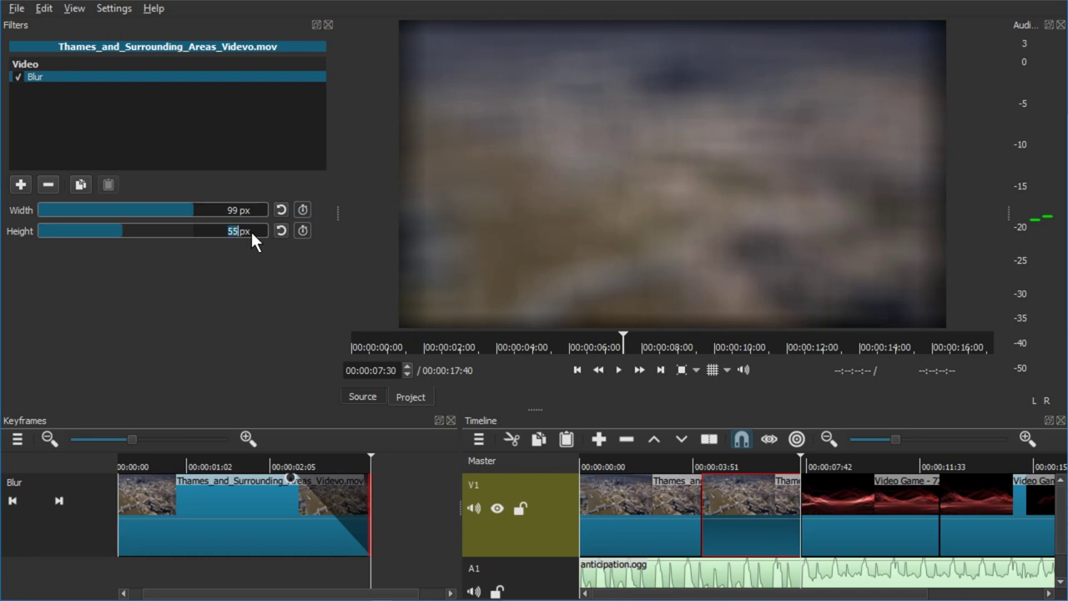
pyautogui.write('99')
pyautogui.click(375, 374)
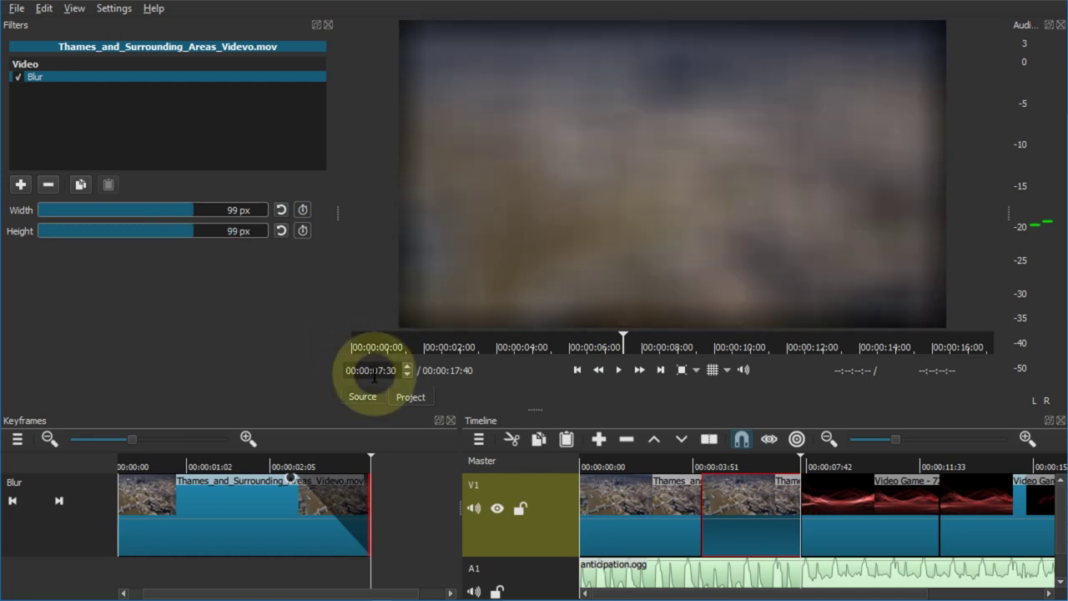
pyautogui.click(277, 464)
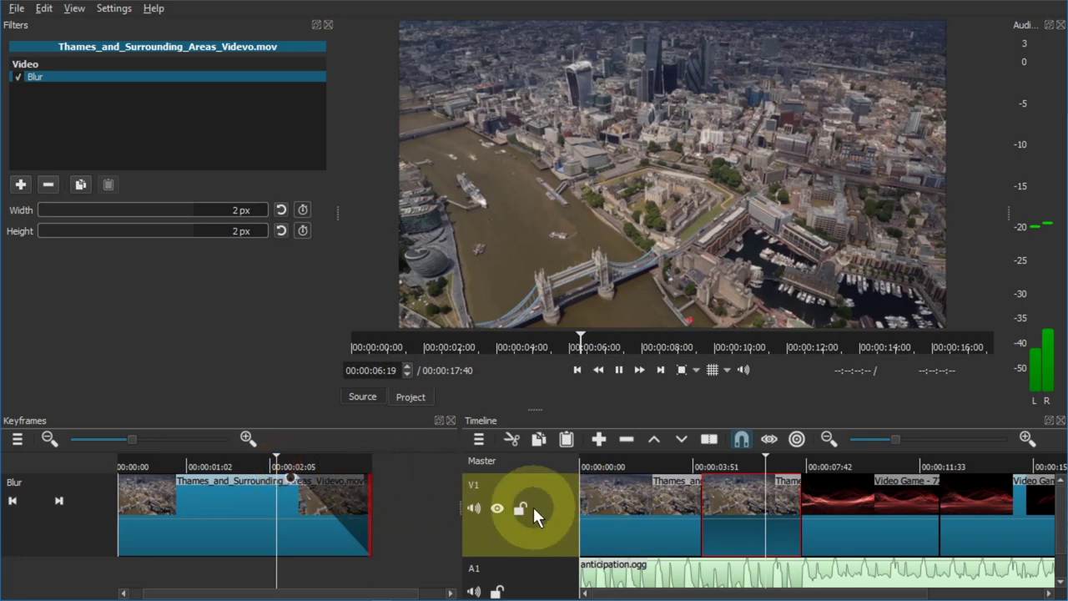
# - Play back the Thames blur transition twice to review it
pyautogui.press('space')
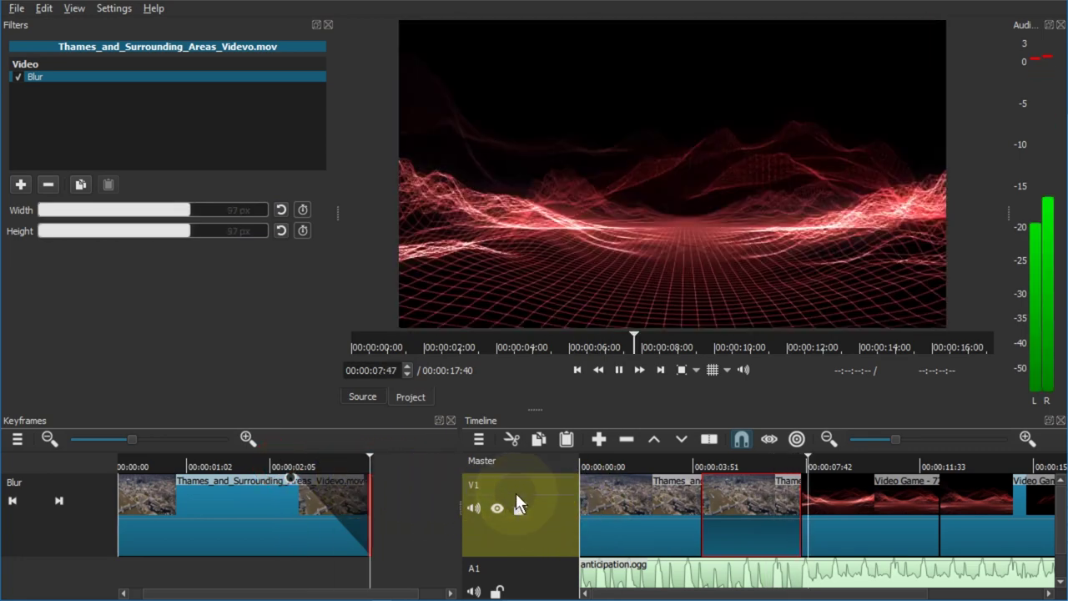
pyautogui.click(275, 462)
pyautogui.click(738, 460)
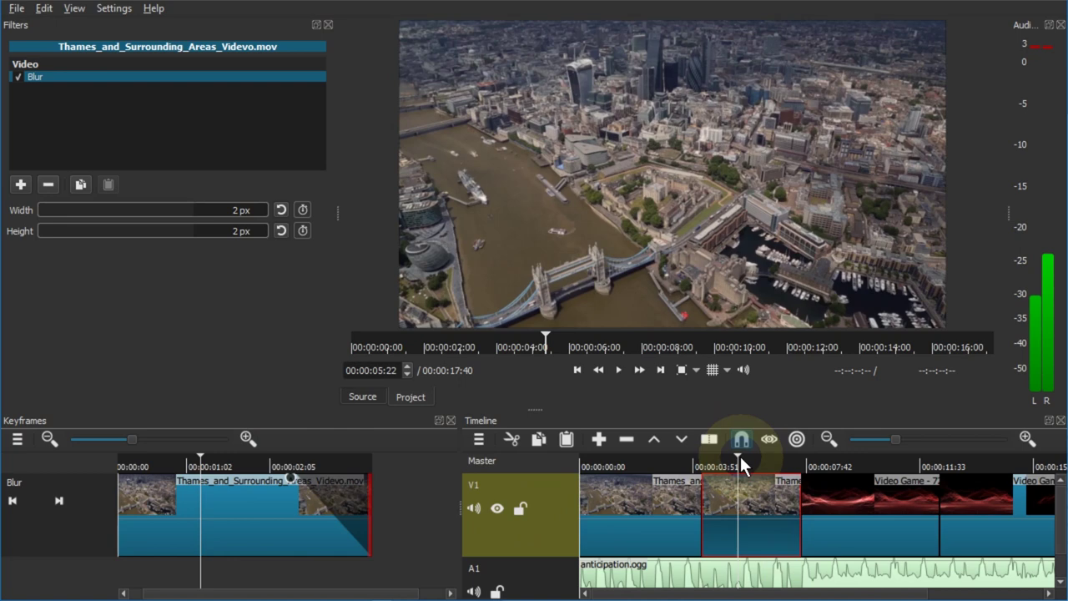
pyautogui.press('space')
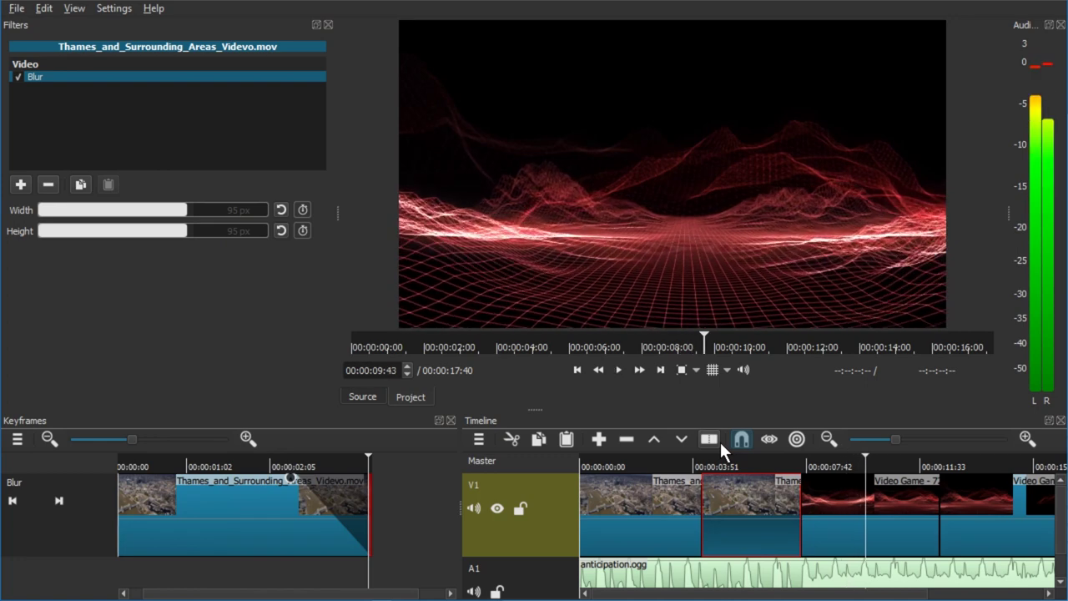
pyautogui.press('space')
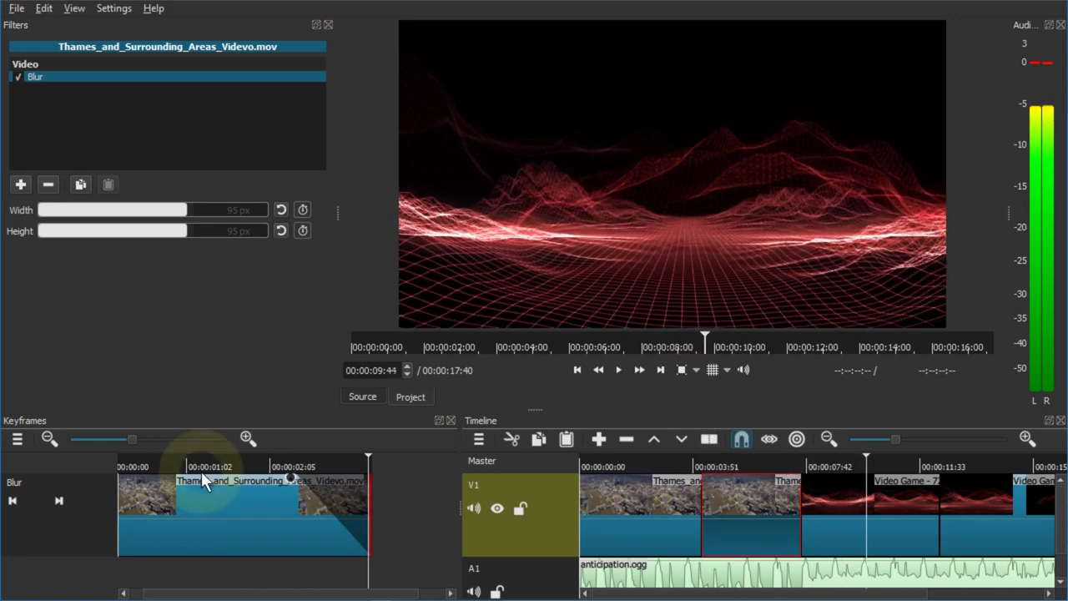
# - Shorten the blur's fade-out stretch, replay the transition, and select the red Video Game clip
pyautogui.moveTo(291, 482); pyautogui.dragTo(347, 486)
pyautogui.click(301, 468)
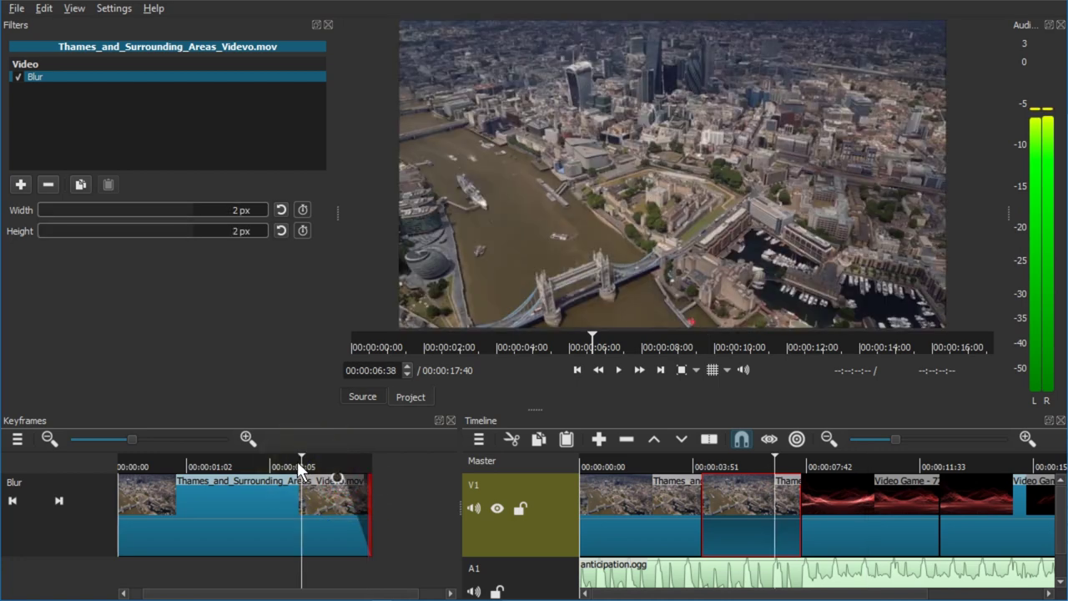
pyautogui.press('space')
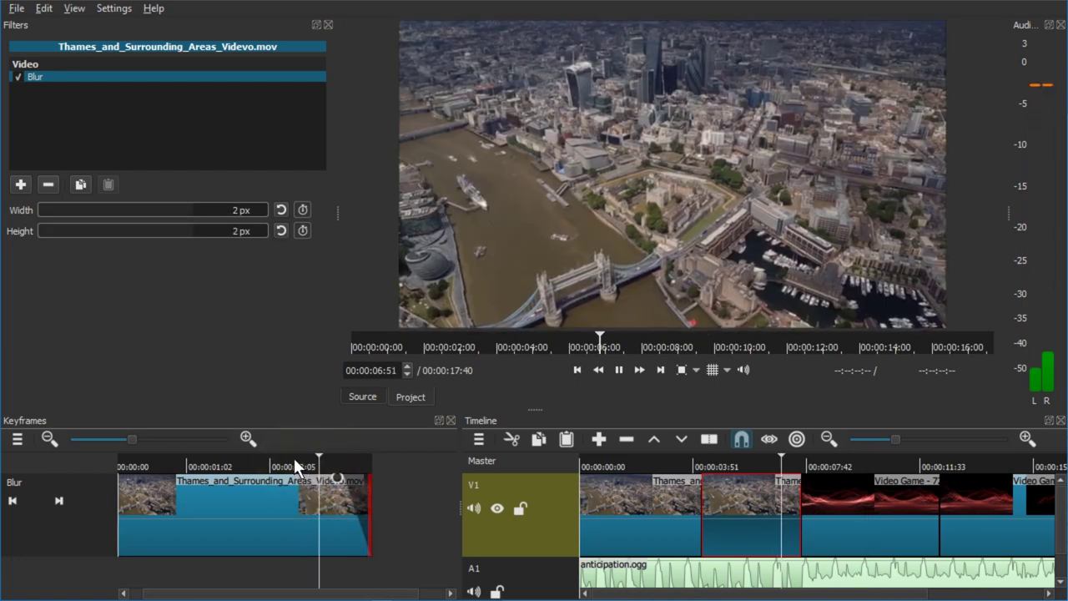
pyautogui.click(288, 461)
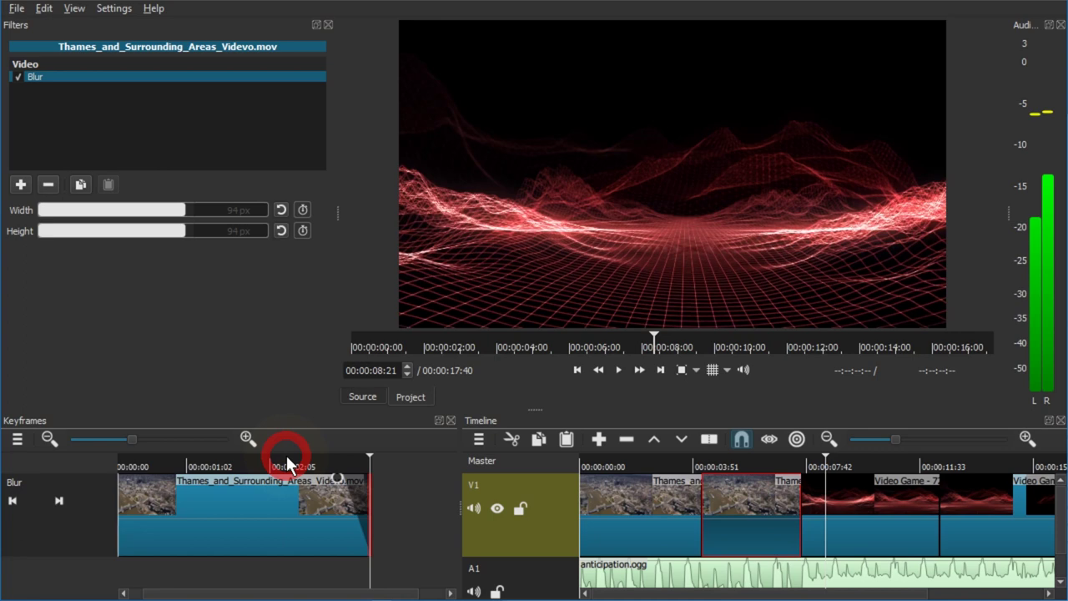
pyautogui.press('space')
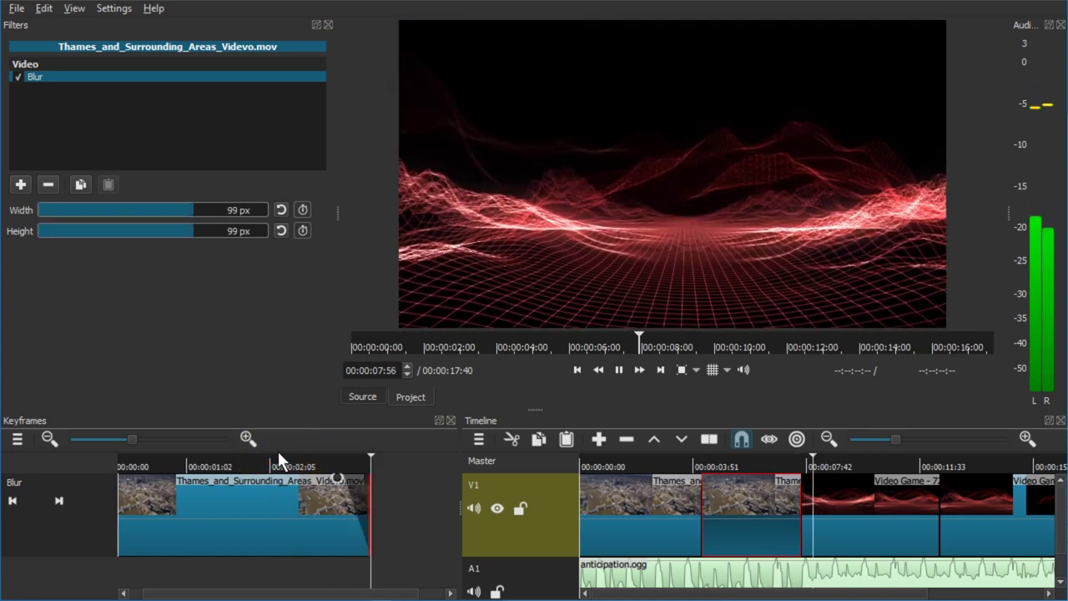
pyautogui.click(399, 461)
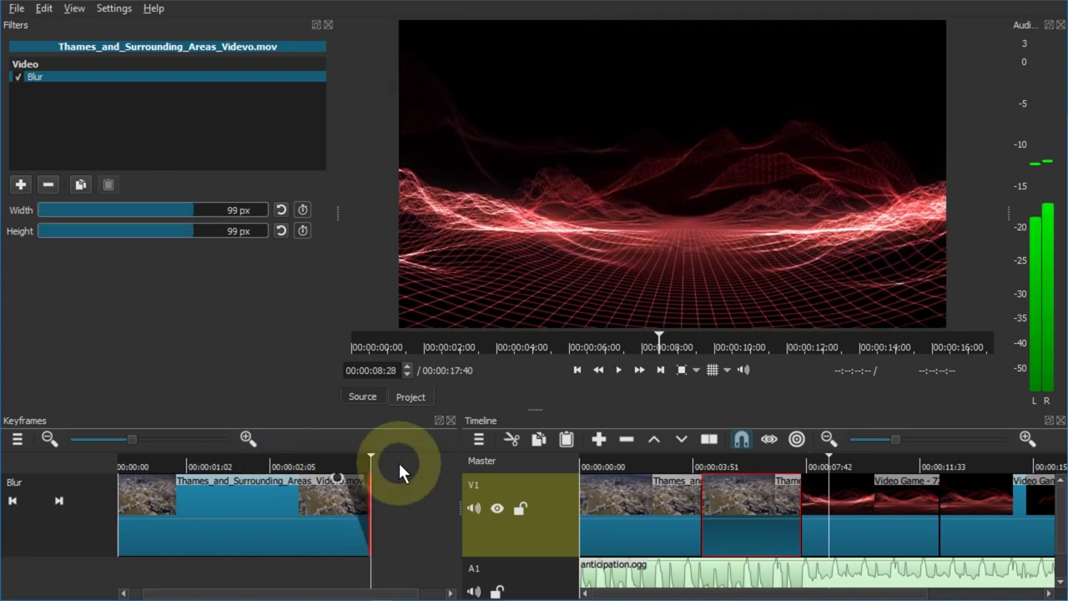
pyautogui.click(844, 507)
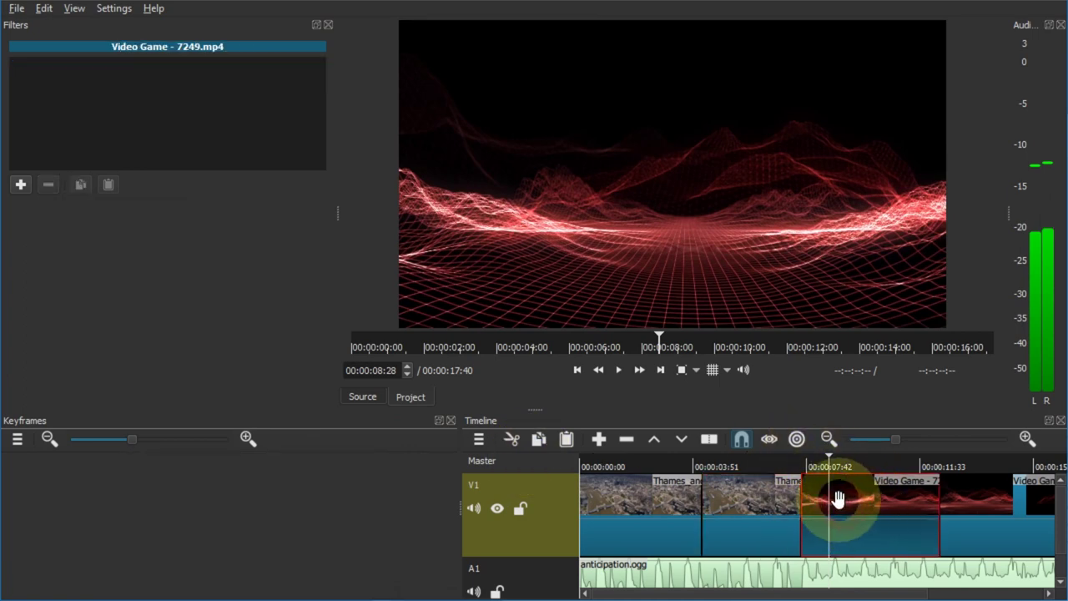
# - Search 'bl' among video filters and add Blur to the red Video Game clip
pyautogui.click(31, 187)
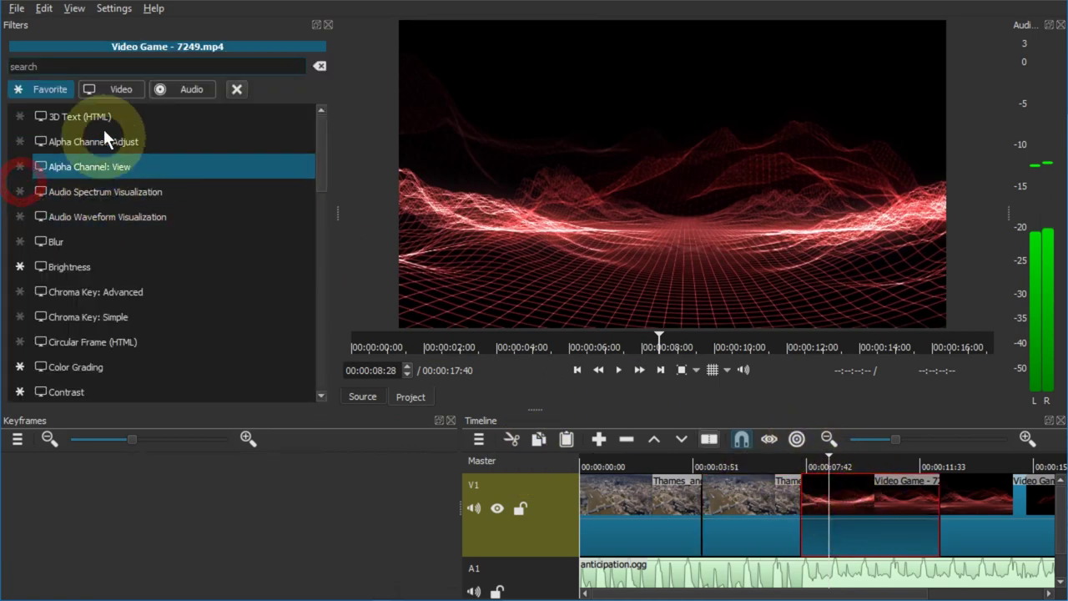
pyautogui.write('bl')
pyautogui.click(94, 90)
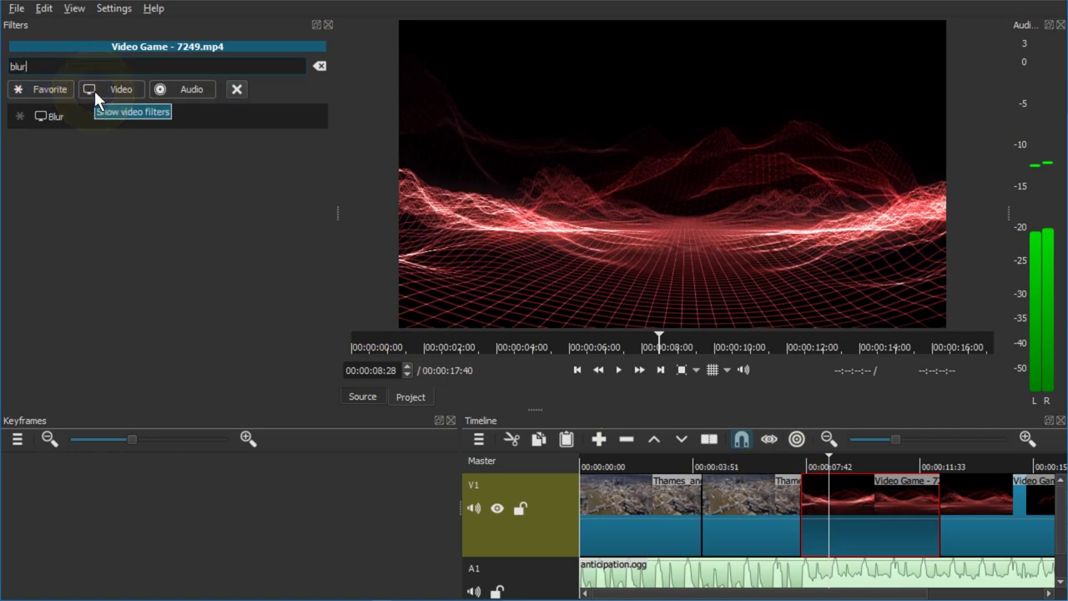
pyautogui.click(76, 114)
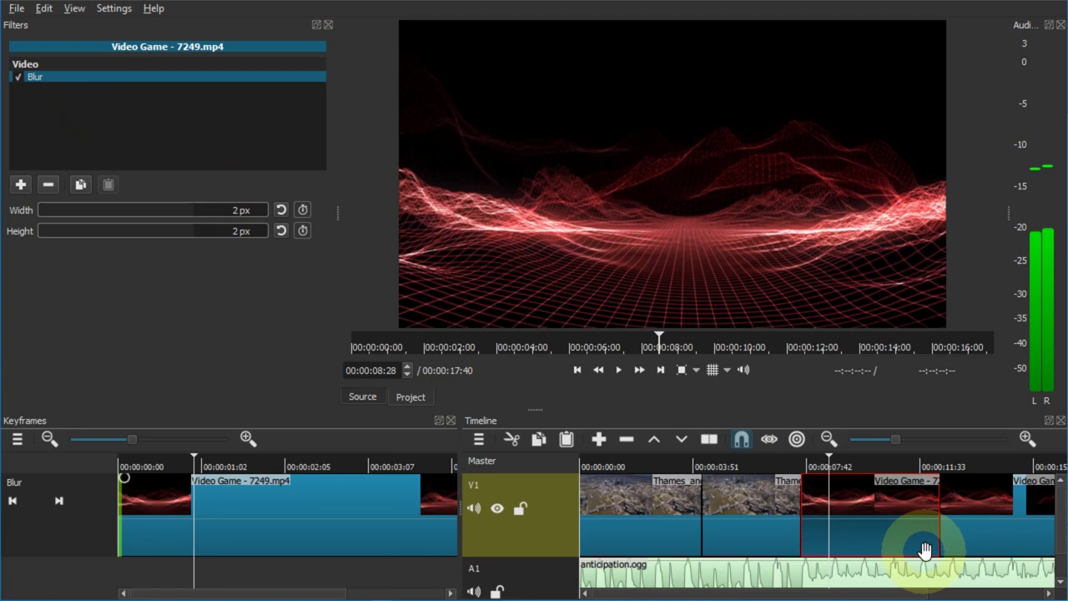
pyautogui.click(828, 507)
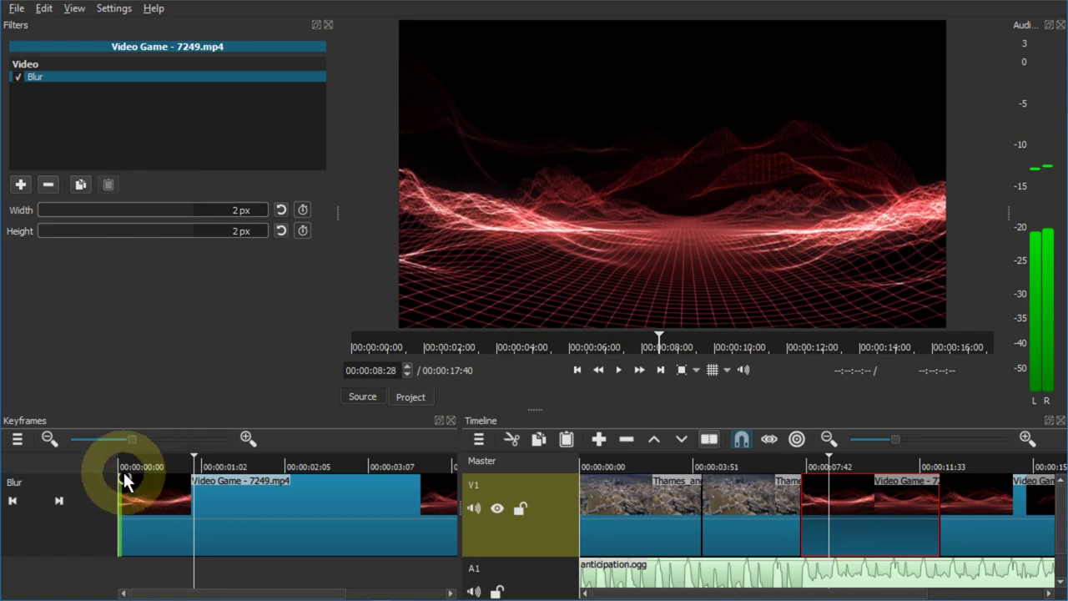
# - Move the playhead into the red clip and set Blur Width and Height to 1 px
pyautogui.moveTo(122, 471); pyautogui.dragTo(207, 485)
pyautogui.click(198, 460)
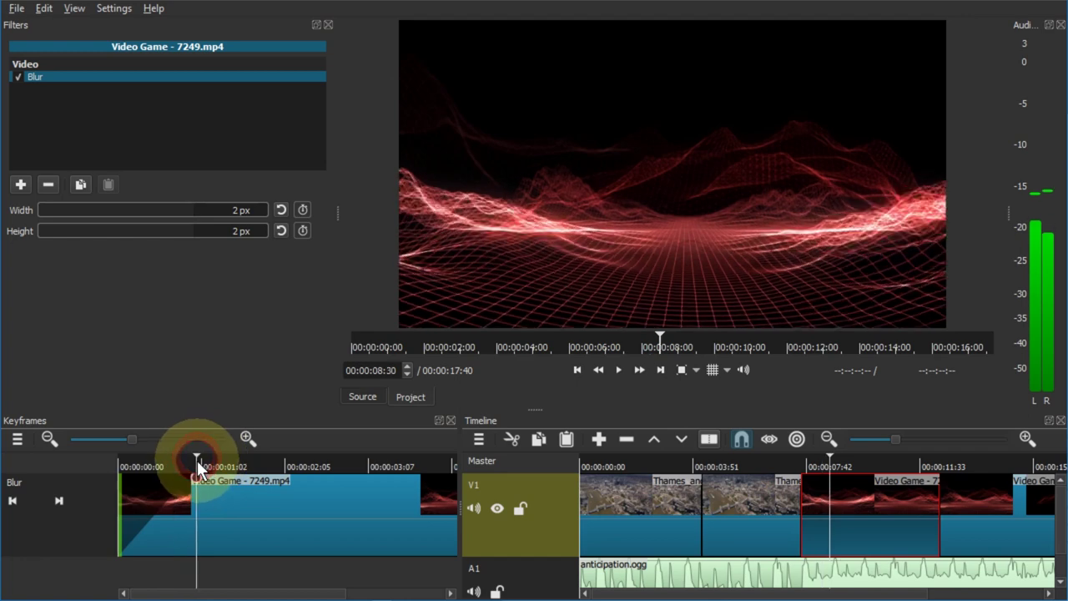
pyautogui.click(227, 462)
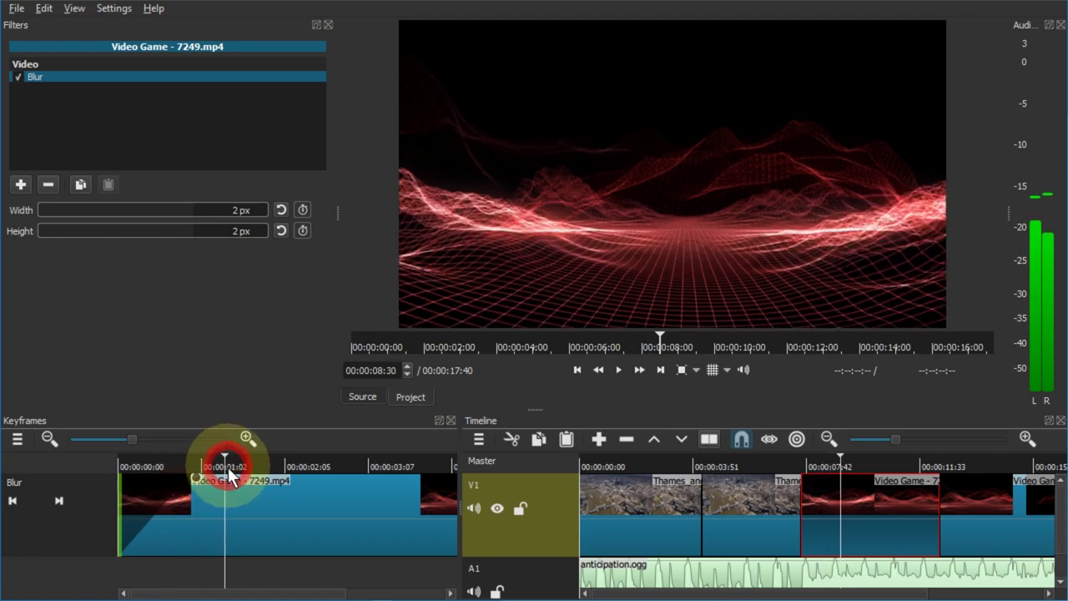
pyautogui.moveTo(232, 463); pyautogui.dragTo(291, 466)
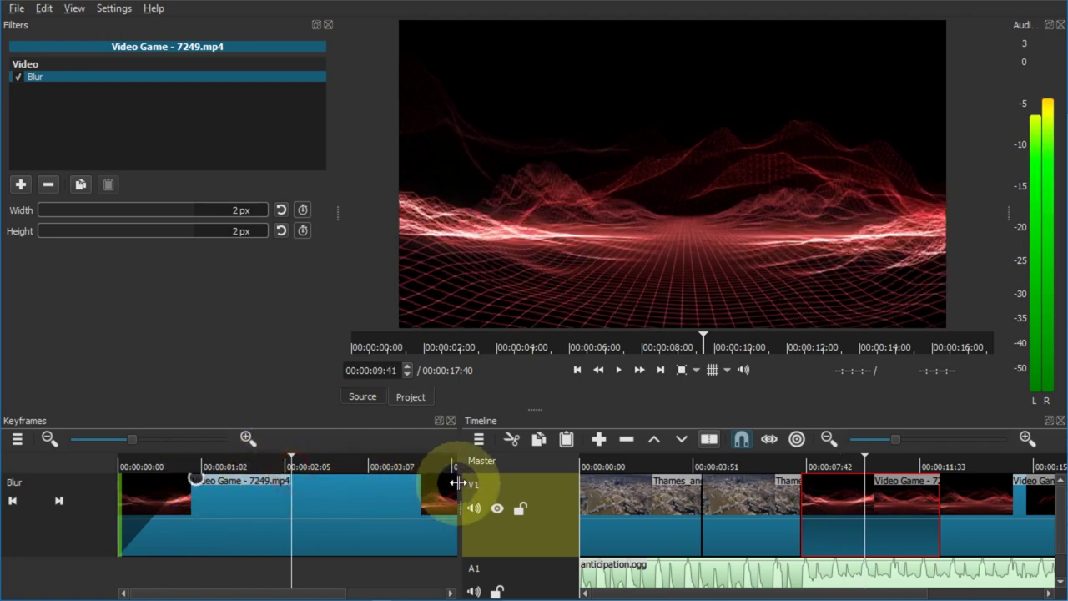
pyautogui.click(389, 596)
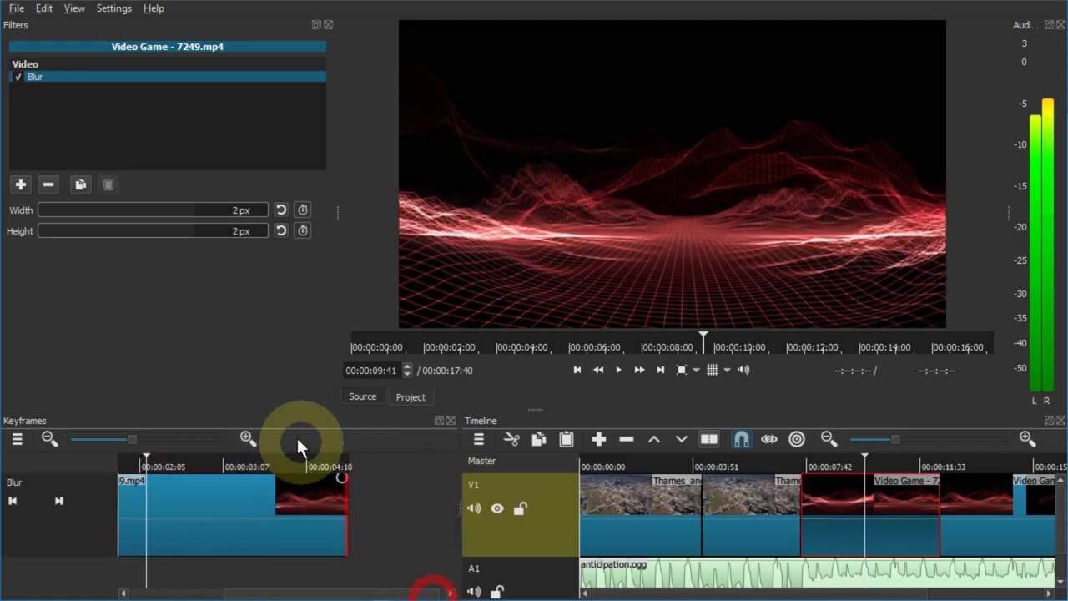
pyautogui.moveTo(313, 597); pyautogui.dragTo(208, 595)
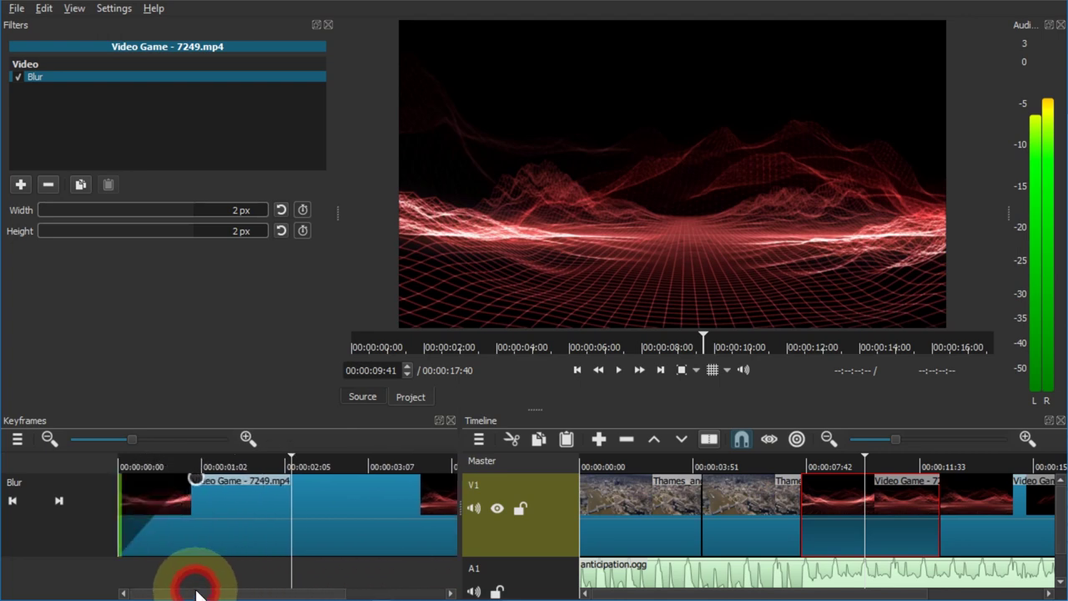
pyautogui.click(235, 209)
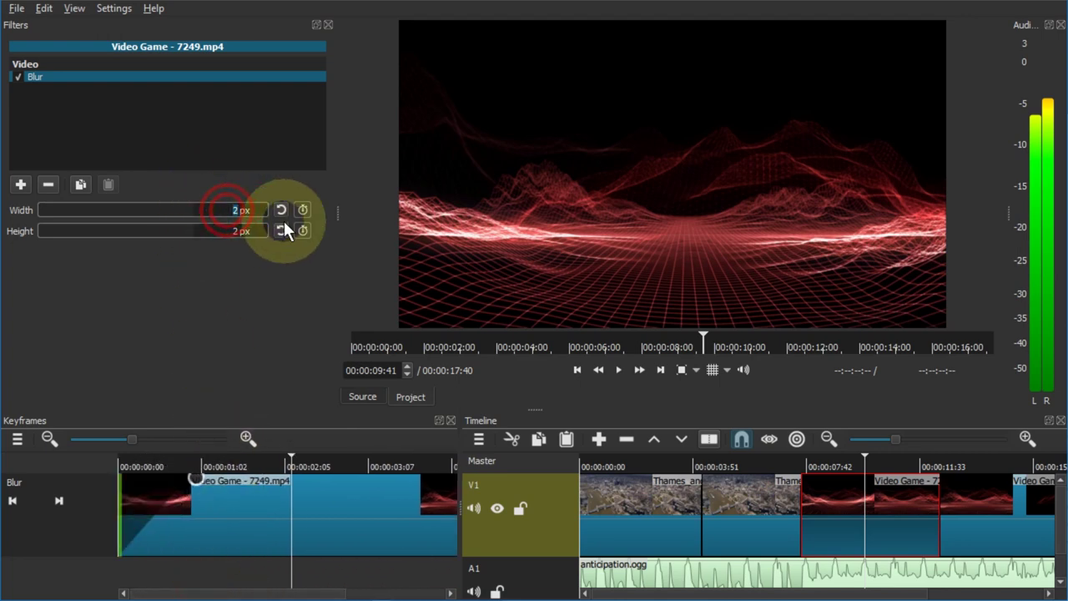
pyautogui.write('1')
pyautogui.click(238, 229)
pyautogui.write('1')
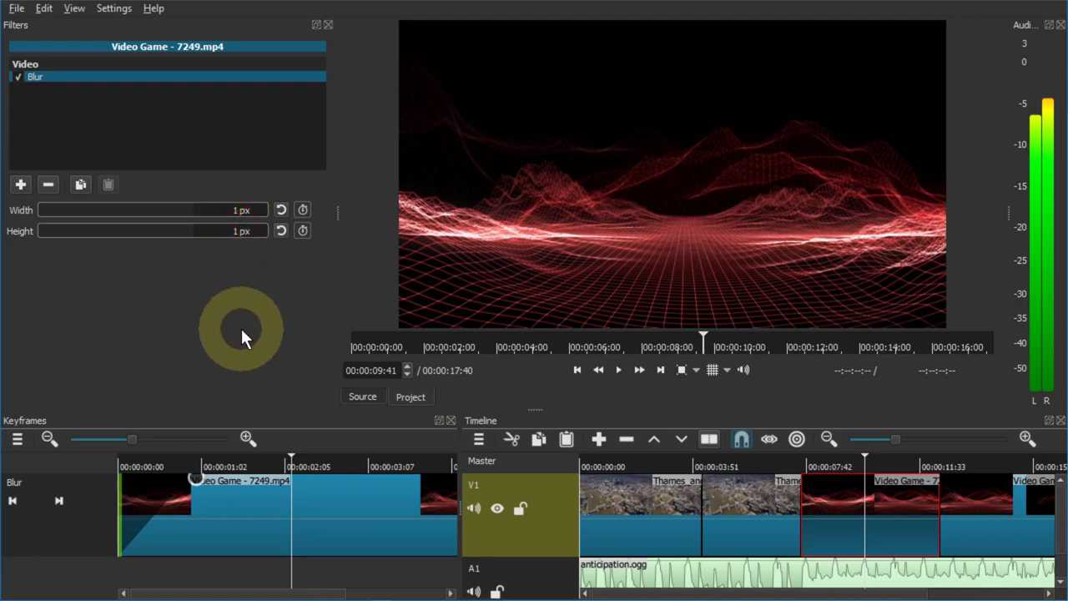
# - At the red clip's first frame, set Blur Width and Height to 99 px
pyautogui.click(185, 462)
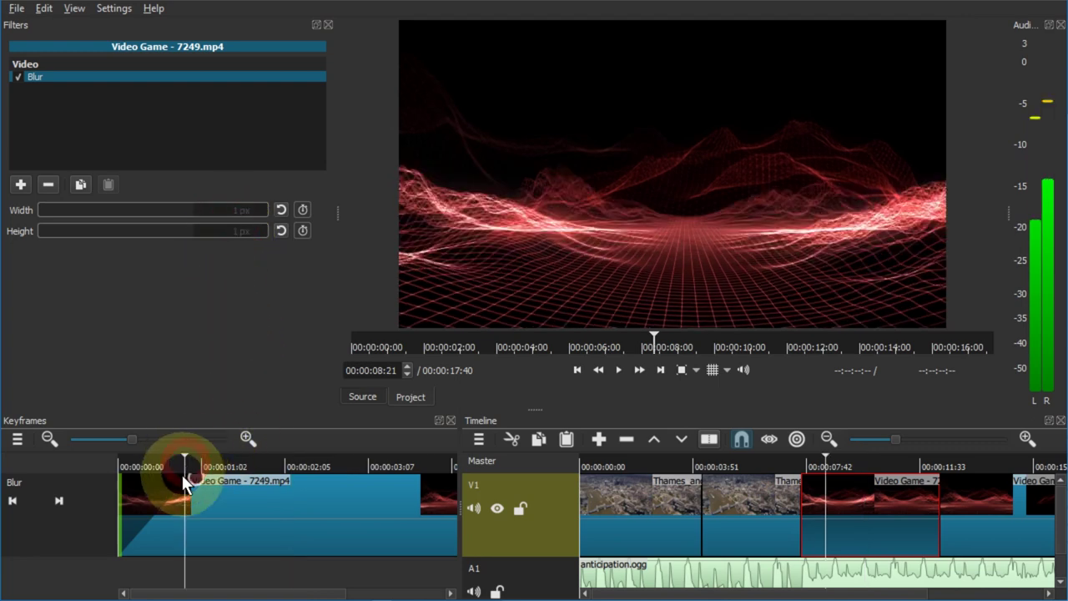
pyautogui.press('Home')
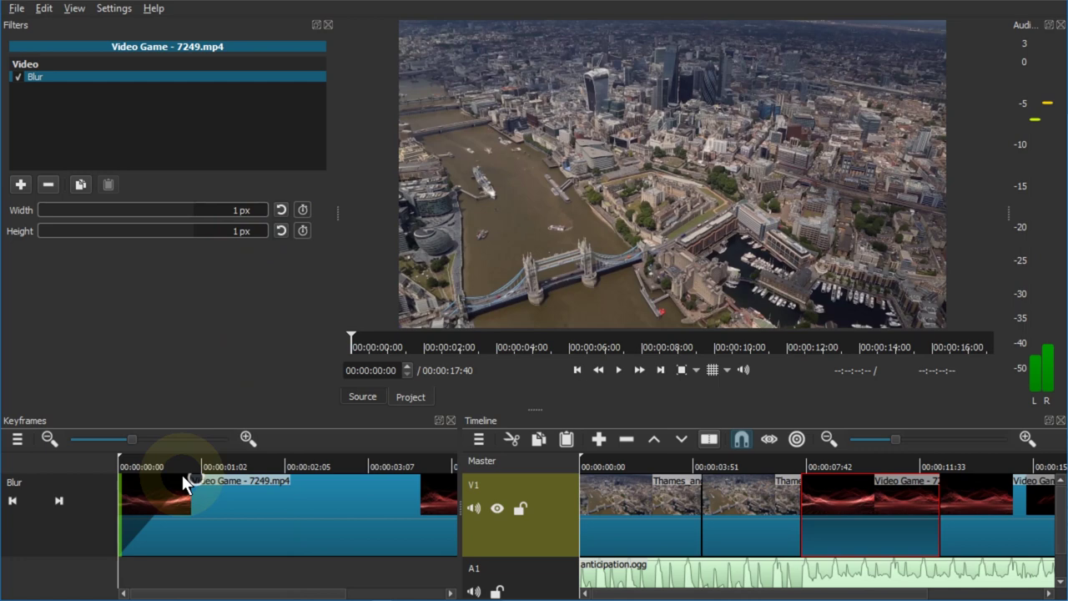
pyautogui.click(184, 524)
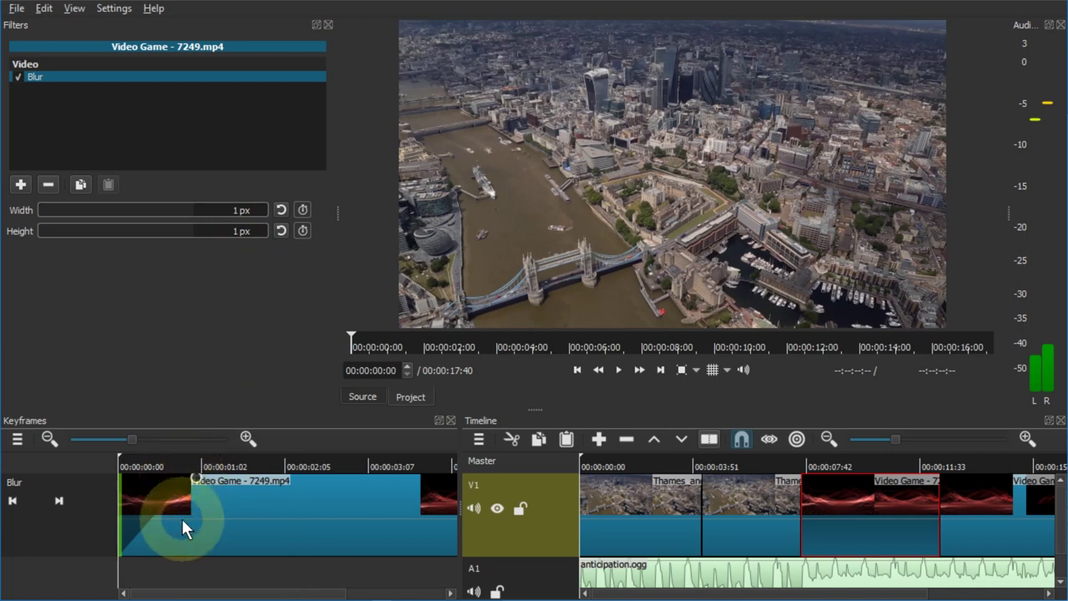
pyautogui.click(236, 209)
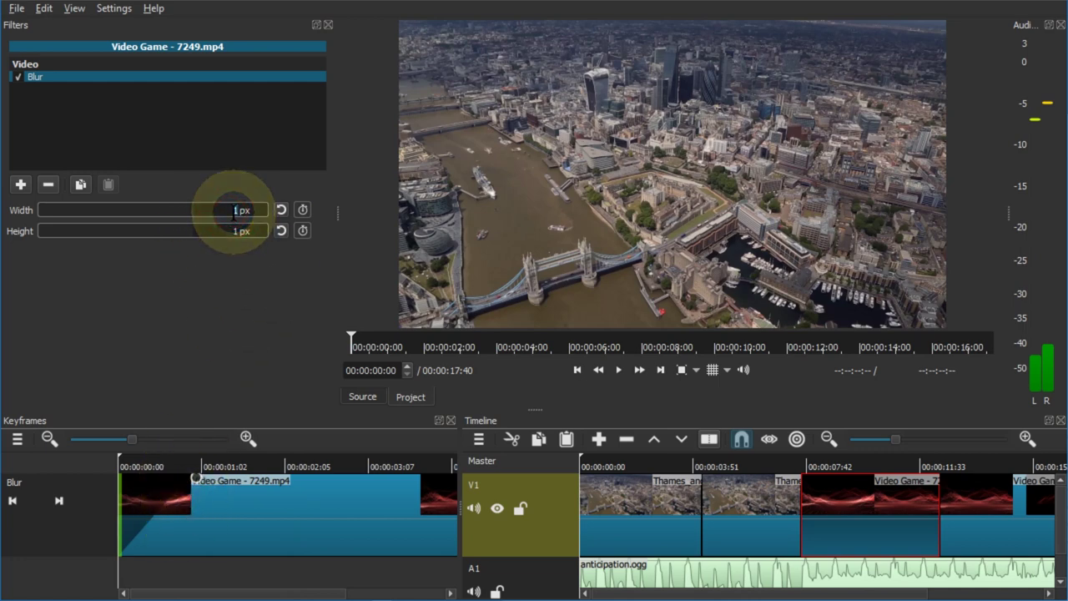
pyautogui.write('99')
pyautogui.click(223, 229)
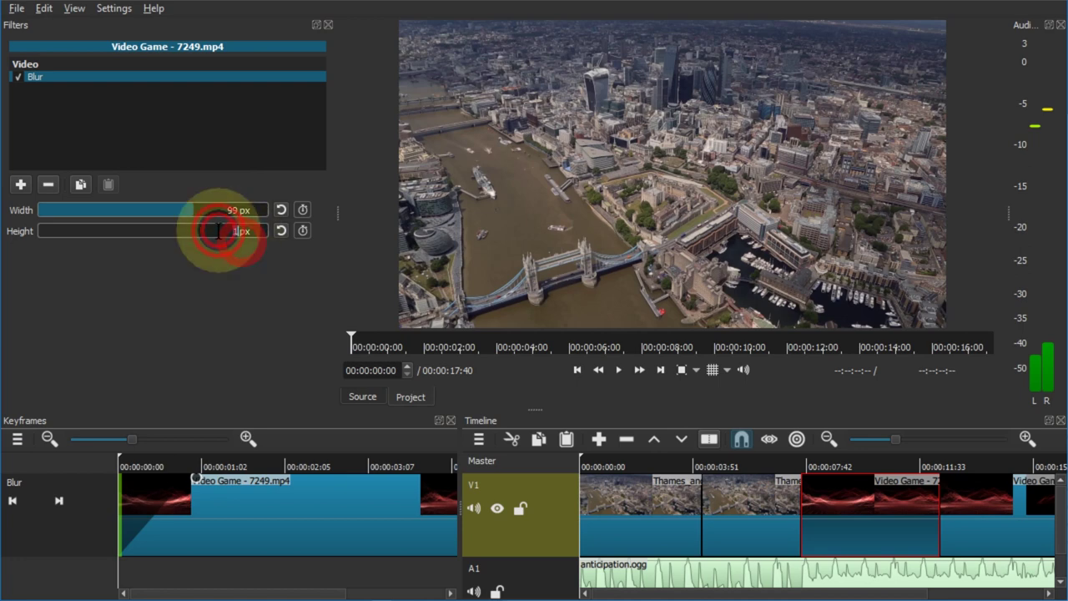
pyautogui.write('99')
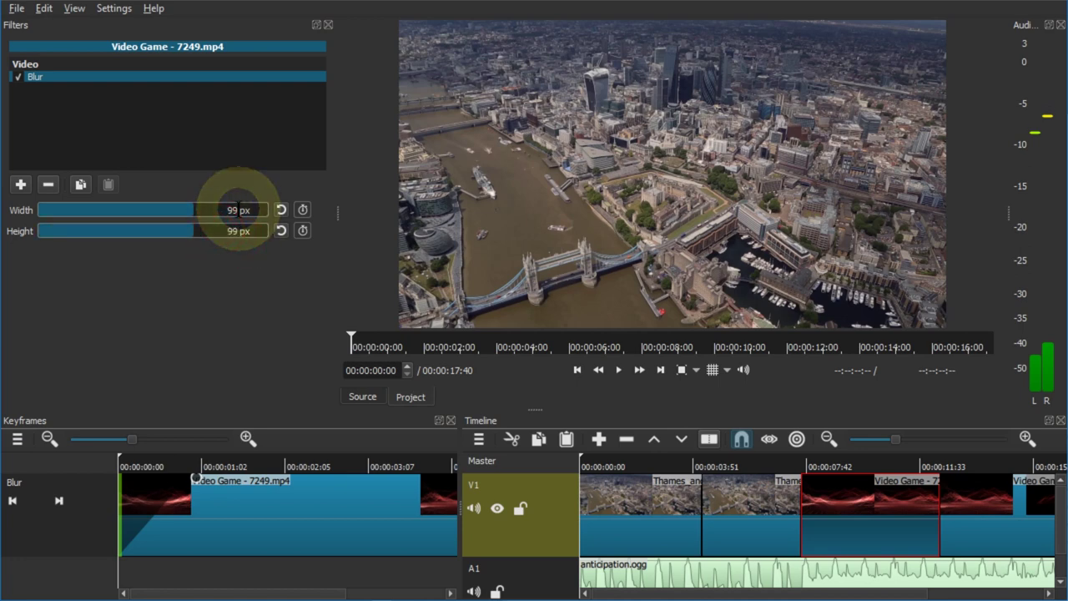
# - Check the blur across the red clip, then play the transition from just before the cut
pyautogui.click(203, 574)
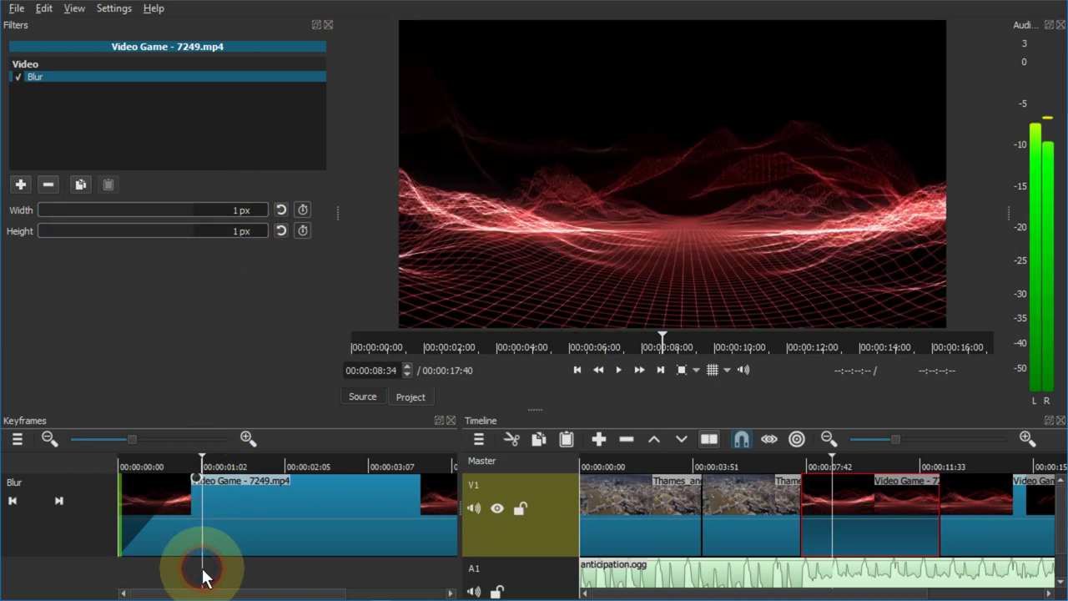
pyautogui.click(126, 575)
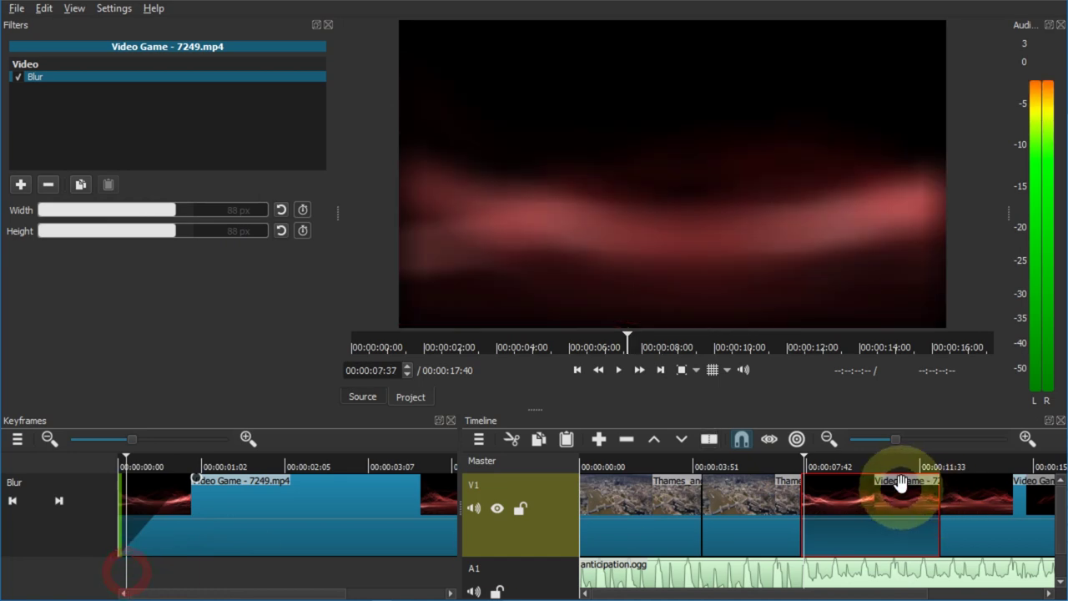
pyautogui.click(761, 459)
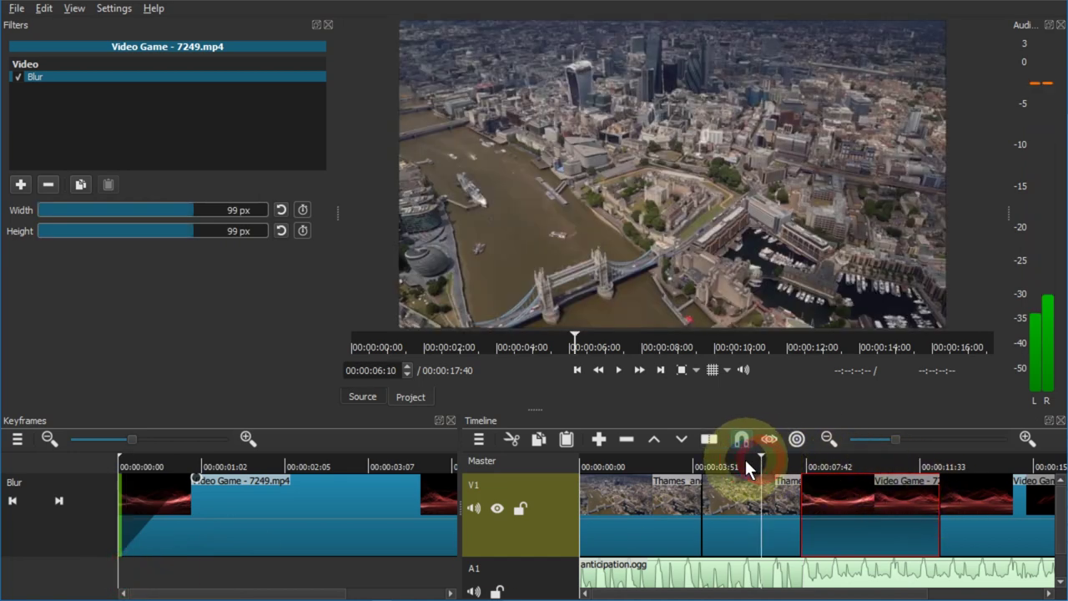
pyautogui.click(745, 458)
pyautogui.press('space')
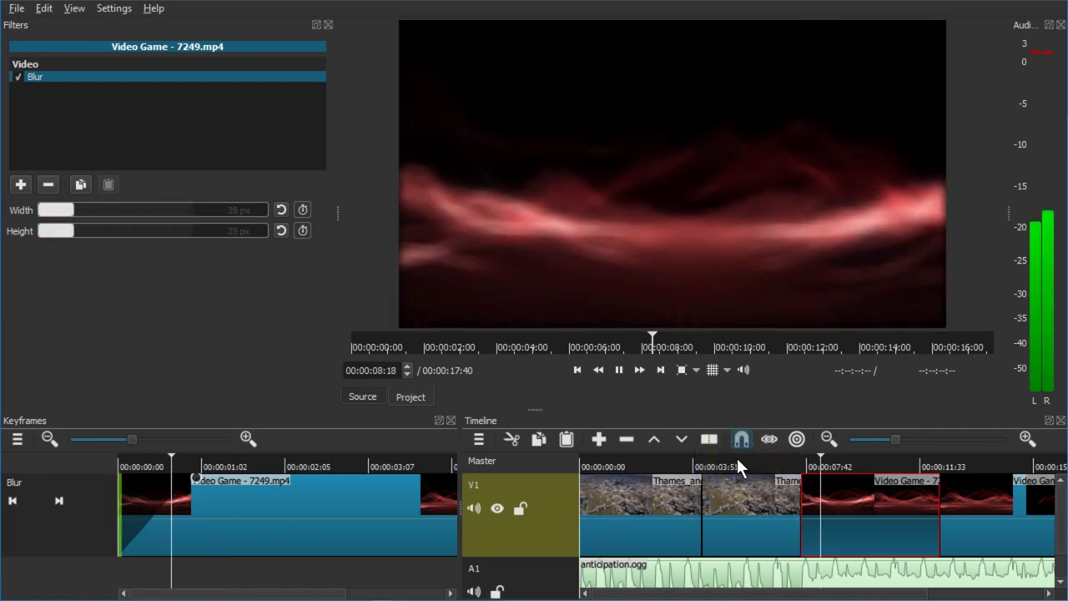
# - Pause and drag the start blur keyframe to lengthen how long the blur takes to clear
pyautogui.press('space')
pyautogui.click(201, 481)
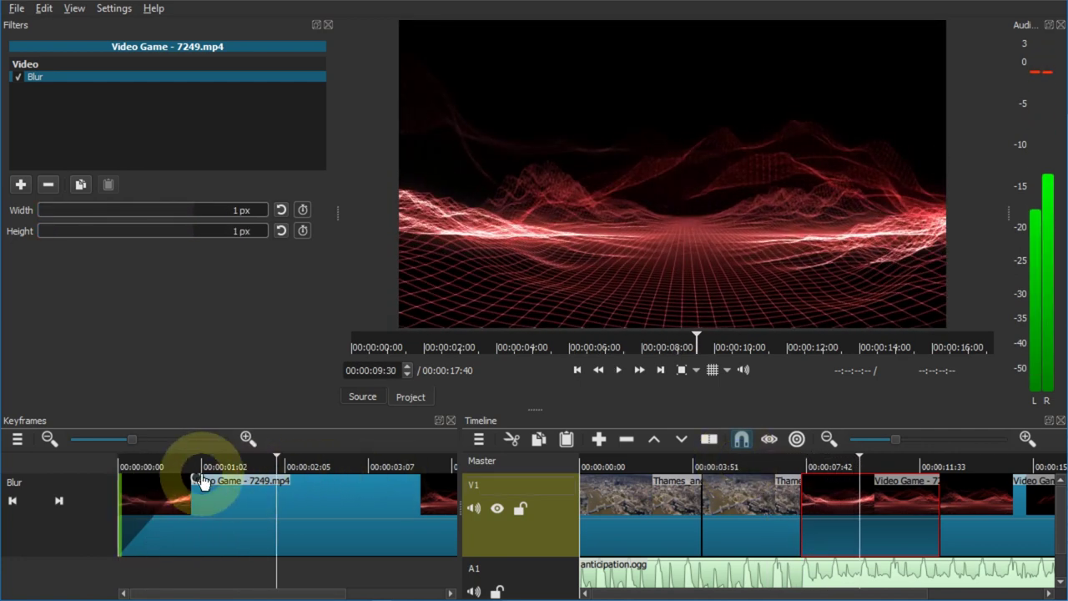
pyautogui.moveTo(179, 472); pyautogui.dragTo(142, 482)
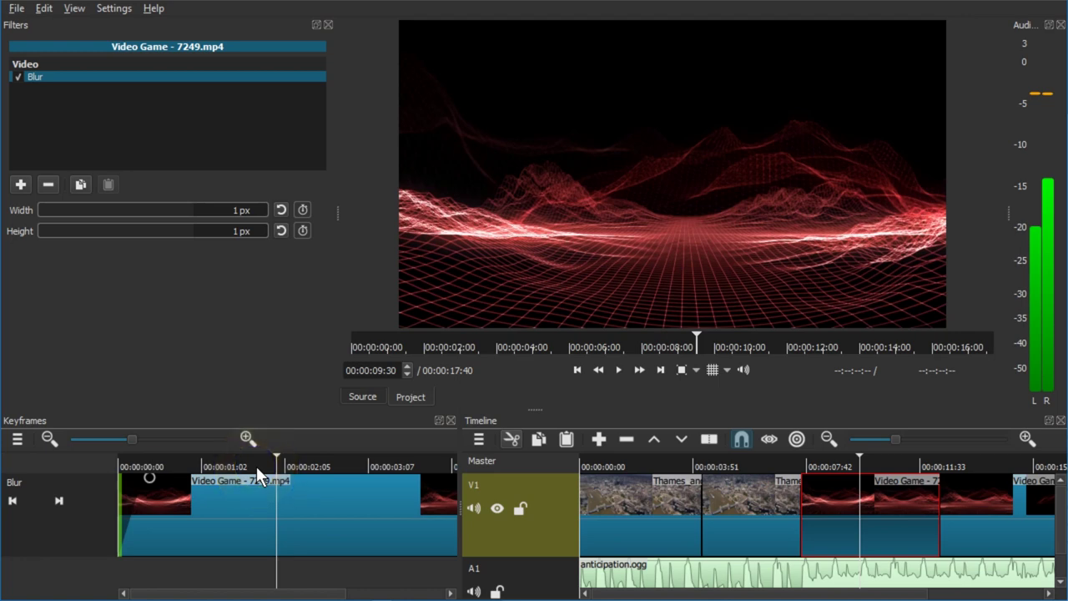
# - At the red clip's first frame, change Blur Width to 25 px and select Height
pyautogui.press('Home')
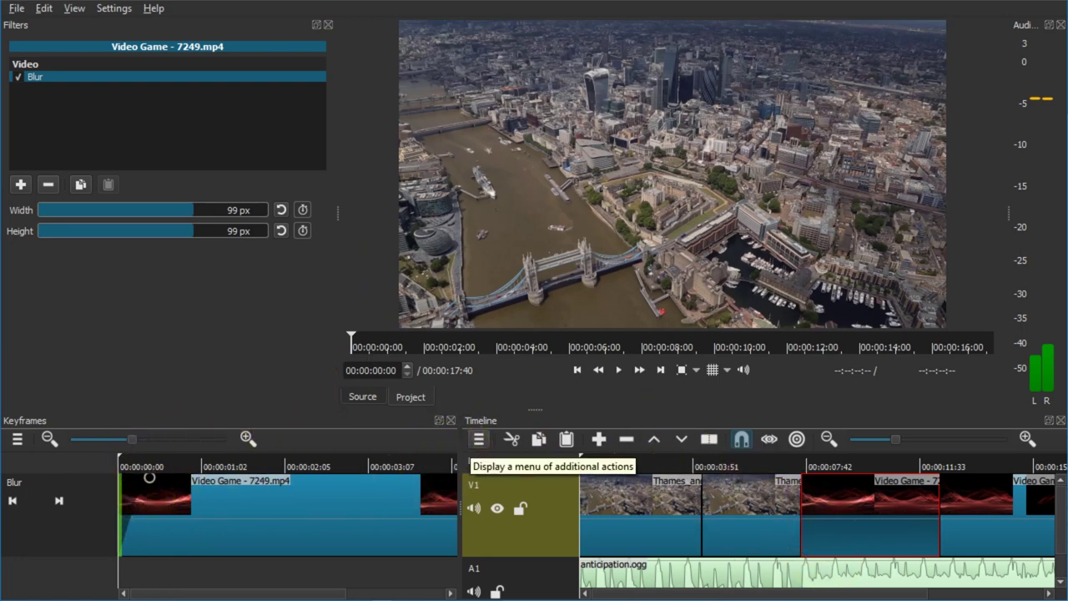
pyautogui.click(586, 465)
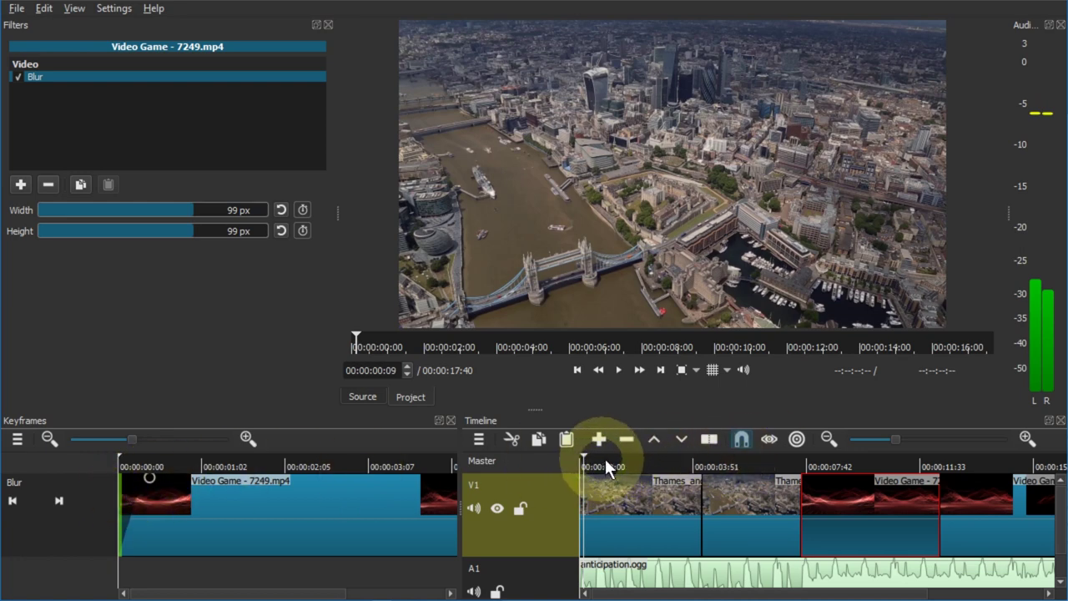
pyautogui.click(802, 462)
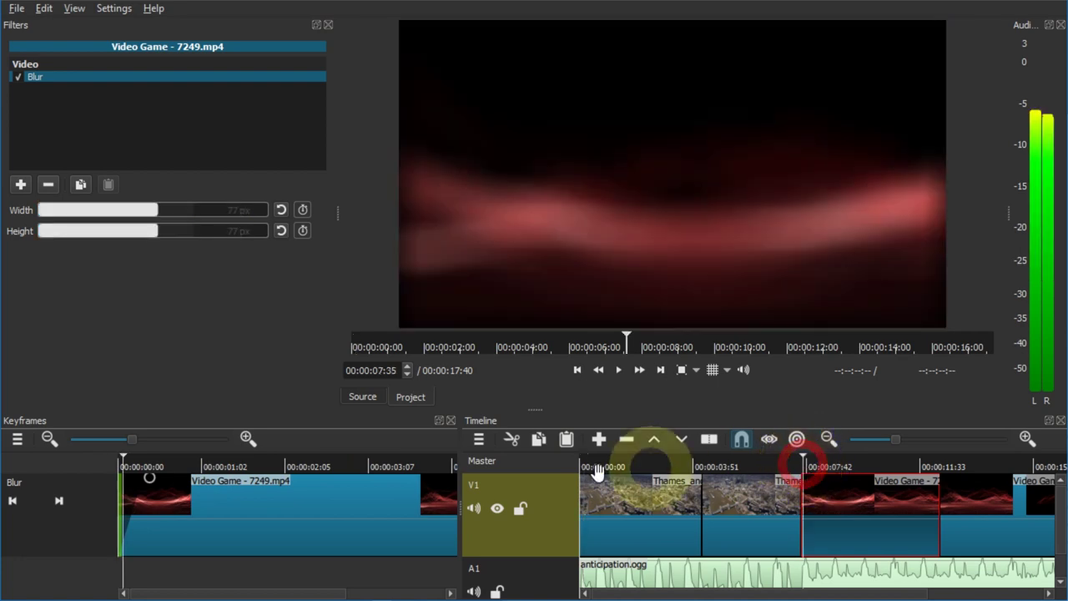
pyautogui.click(102, 460)
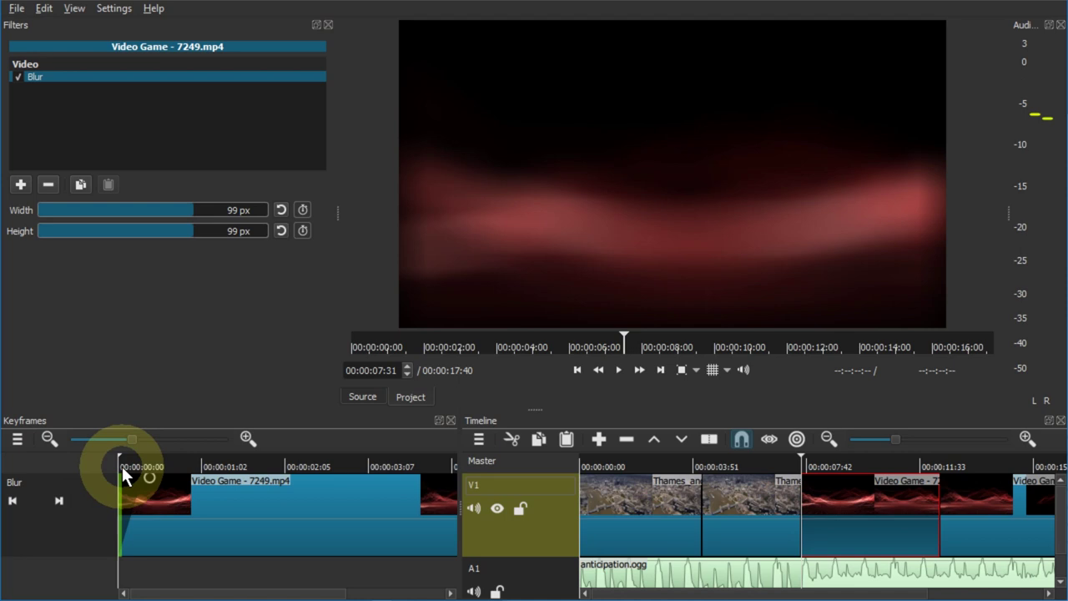
pyautogui.doubleClick(232, 210)
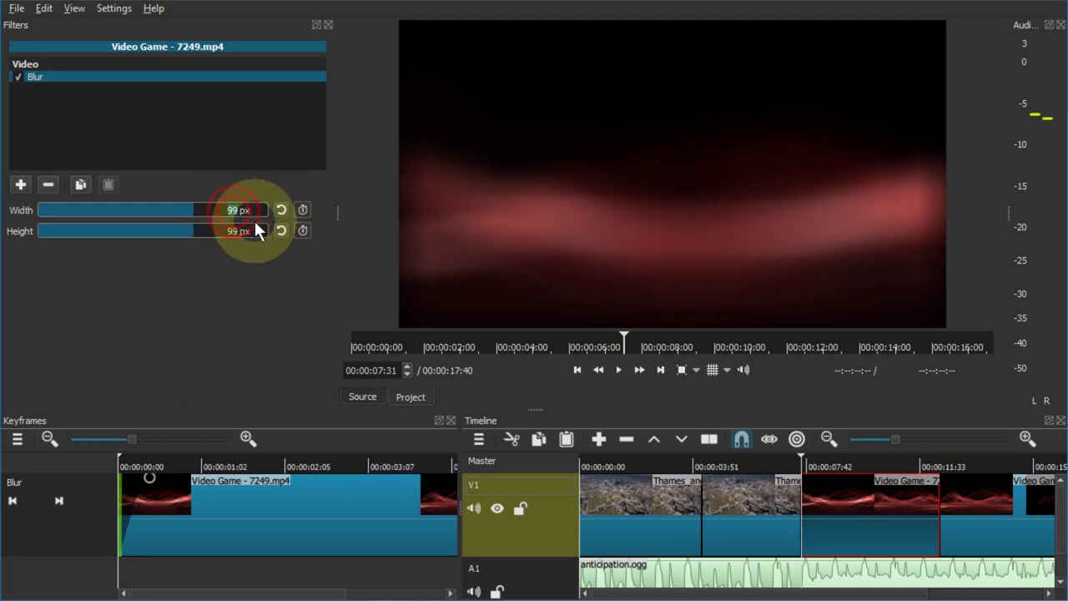
pyautogui.write('25')
pyautogui.doubleClick(230, 232)
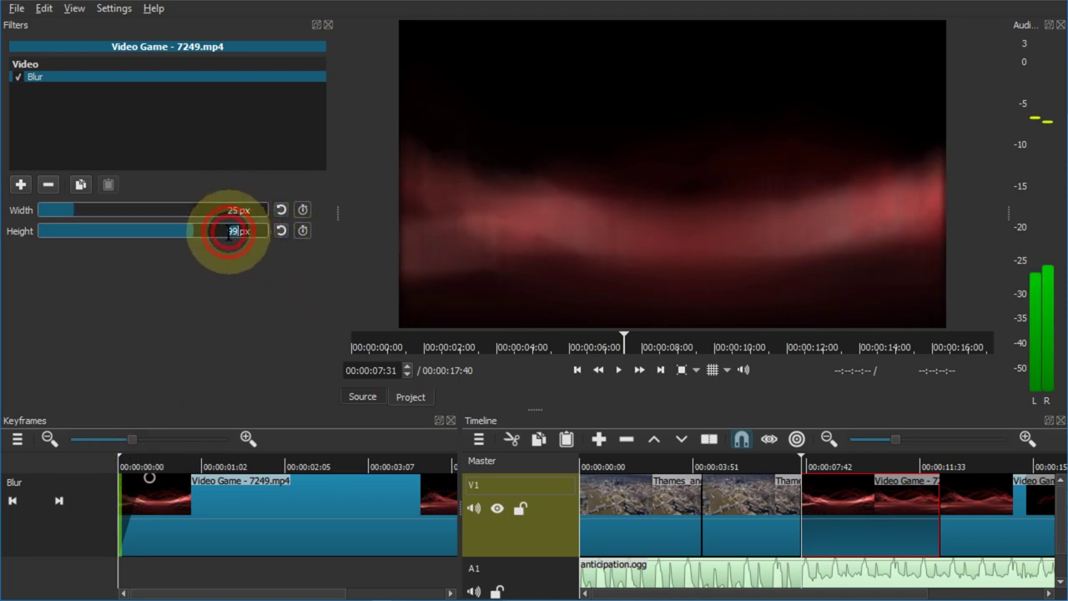
# - Give the red clip 25 px blur height and the Thames clip's last frame 25 px width and height
pyautogui.write('25')
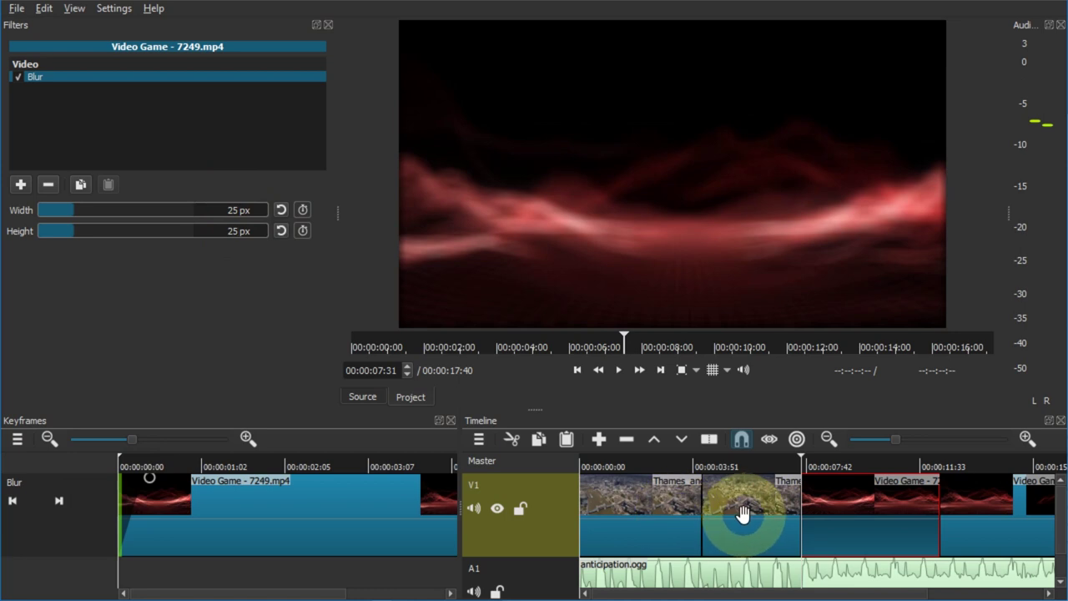
pyautogui.click(737, 513)
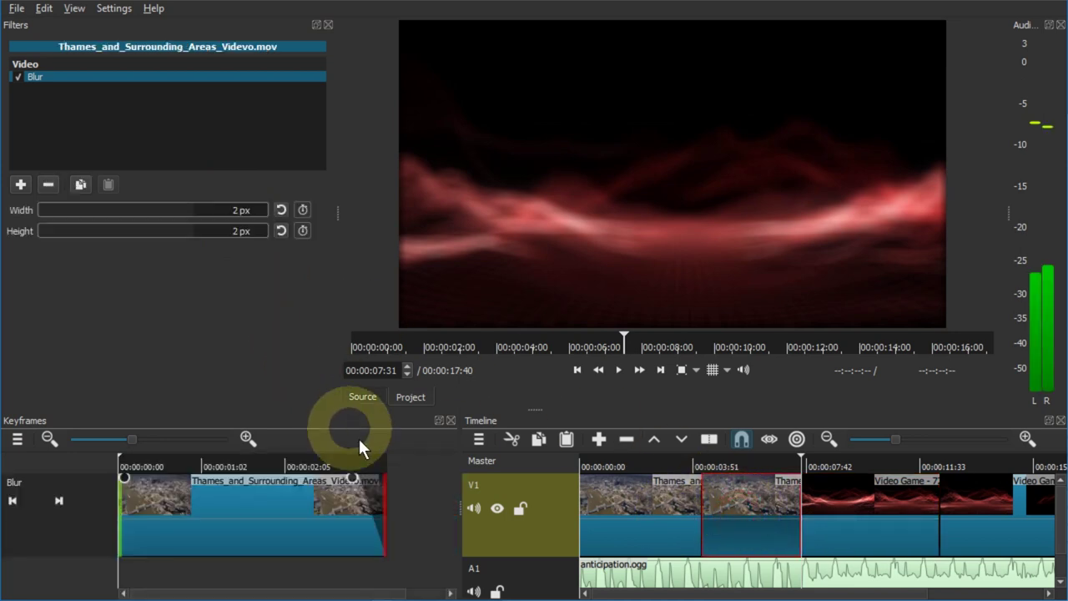
pyautogui.press('Left')
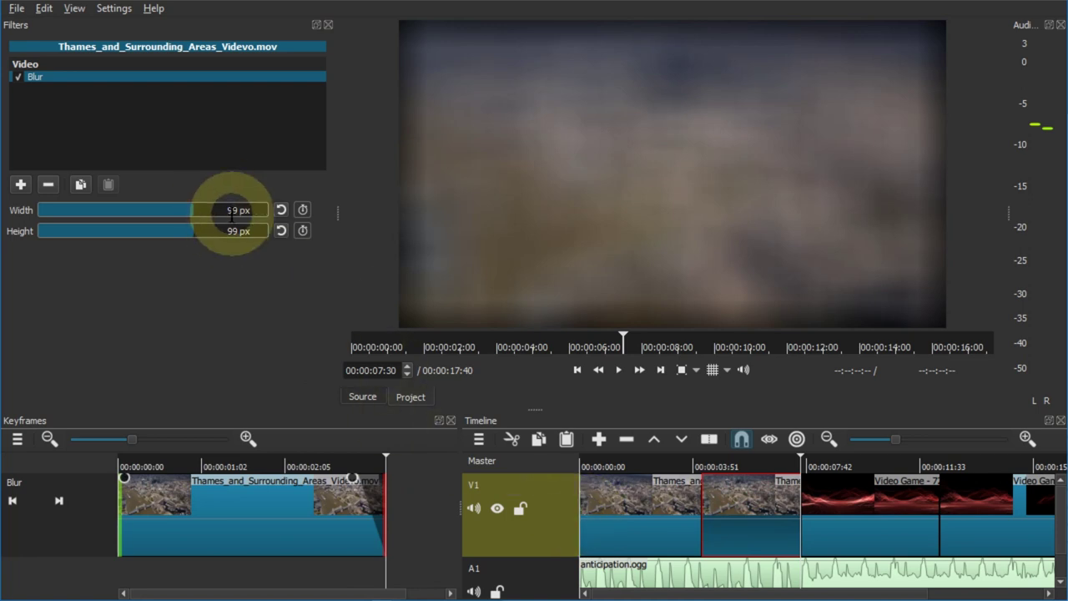
pyautogui.doubleClick(232, 211)
pyautogui.write('25')
pyautogui.press('Return')
pyautogui.doubleClick(232, 231)
pyautogui.write('25')
pyautogui.press('Return')
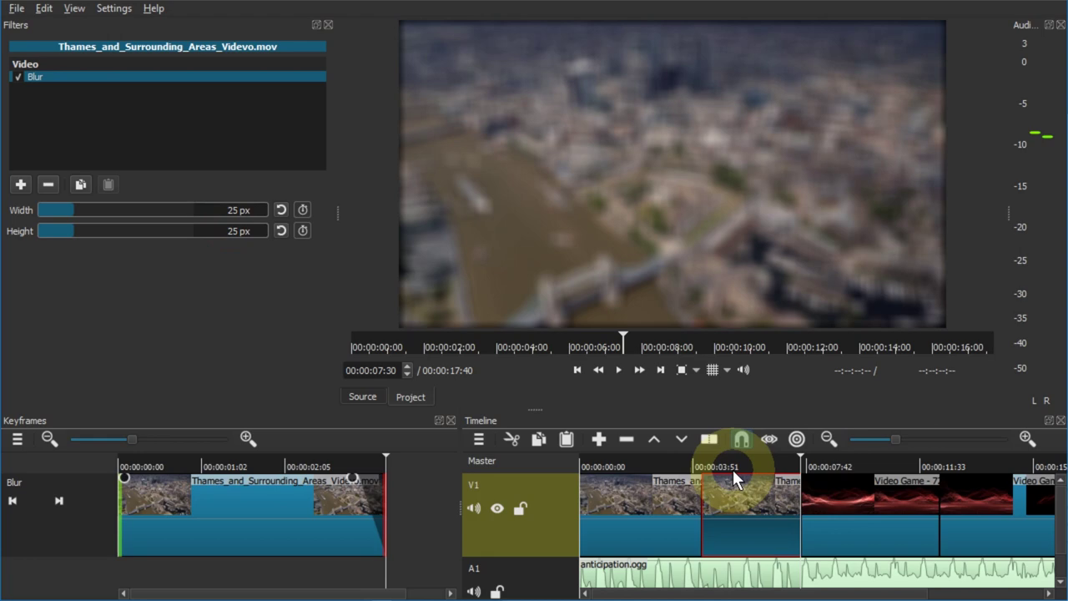
# - Replay the transition from just before the cut, then stop playback
pyautogui.click(733, 468)
pyautogui.press('space')
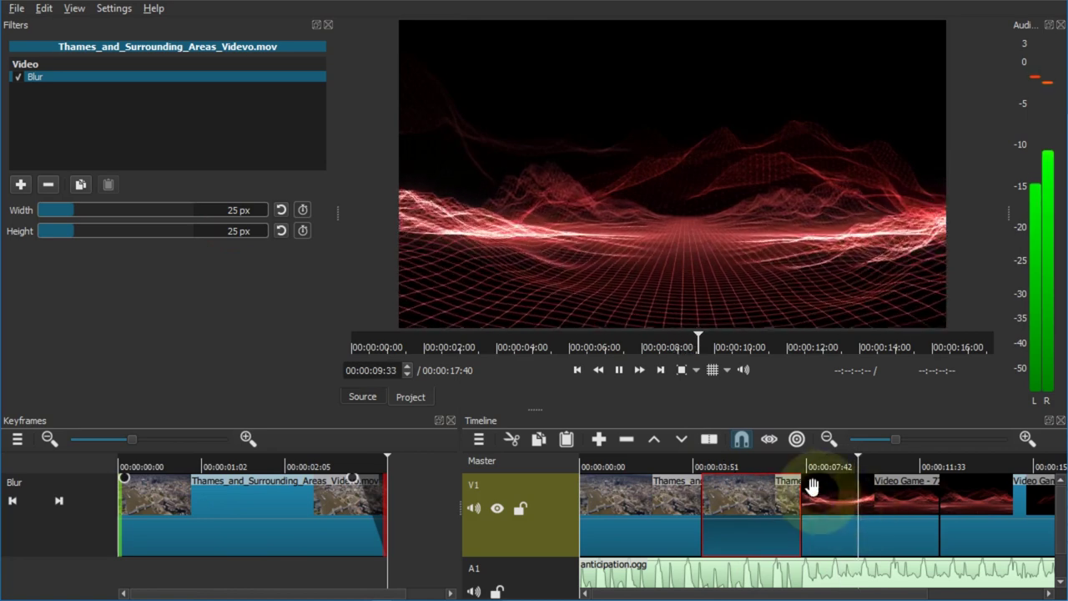
pyautogui.press('space')
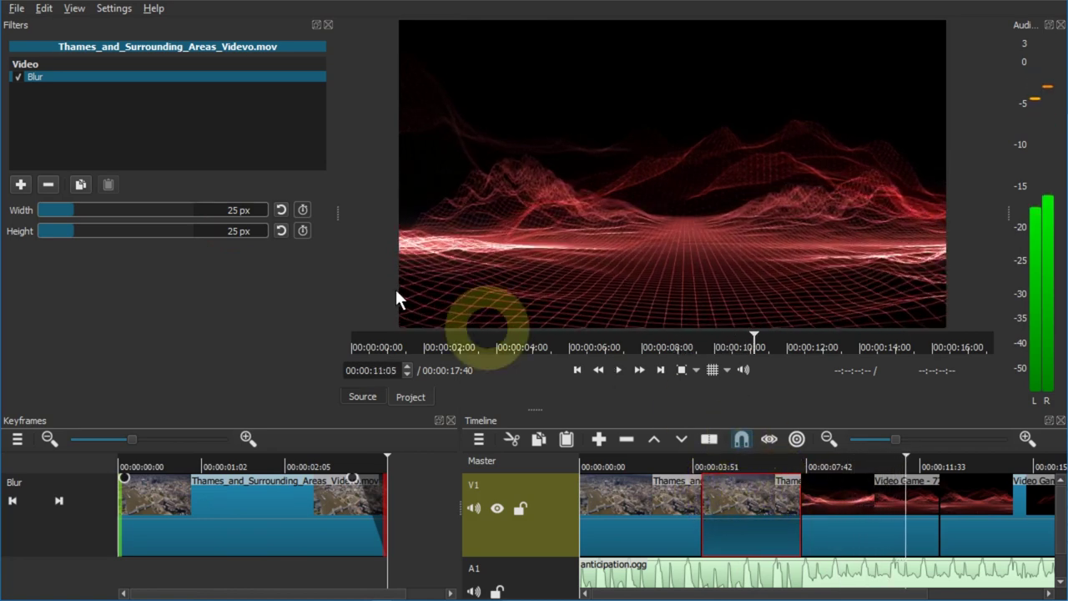
# - Open the File menu's Export Video settings with the default preset
pyautogui.click(194, 85)
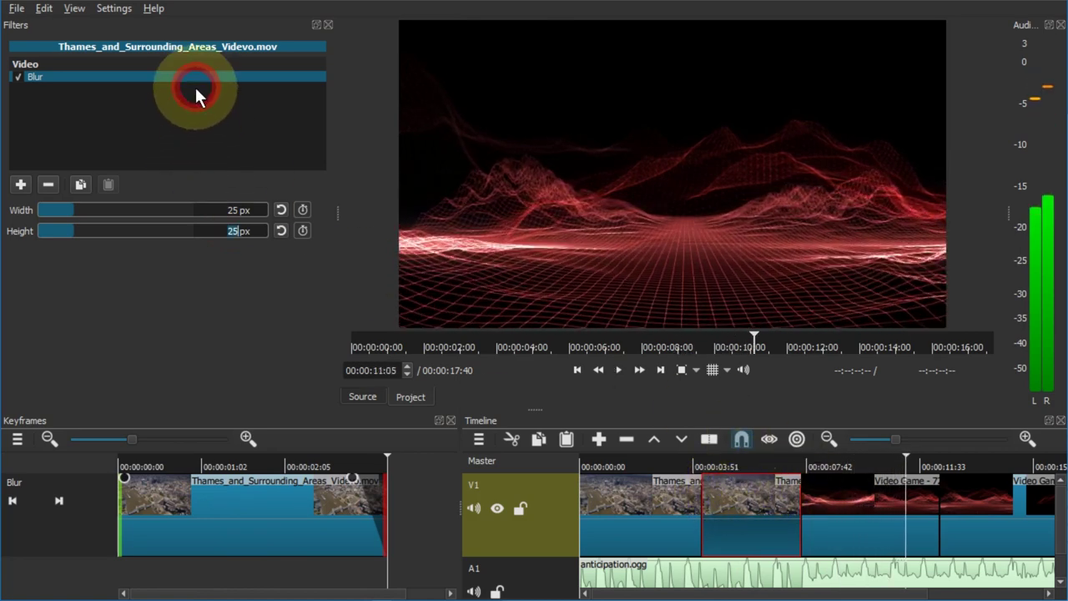
pyautogui.click(16, 10)
pyautogui.click(21, 14)
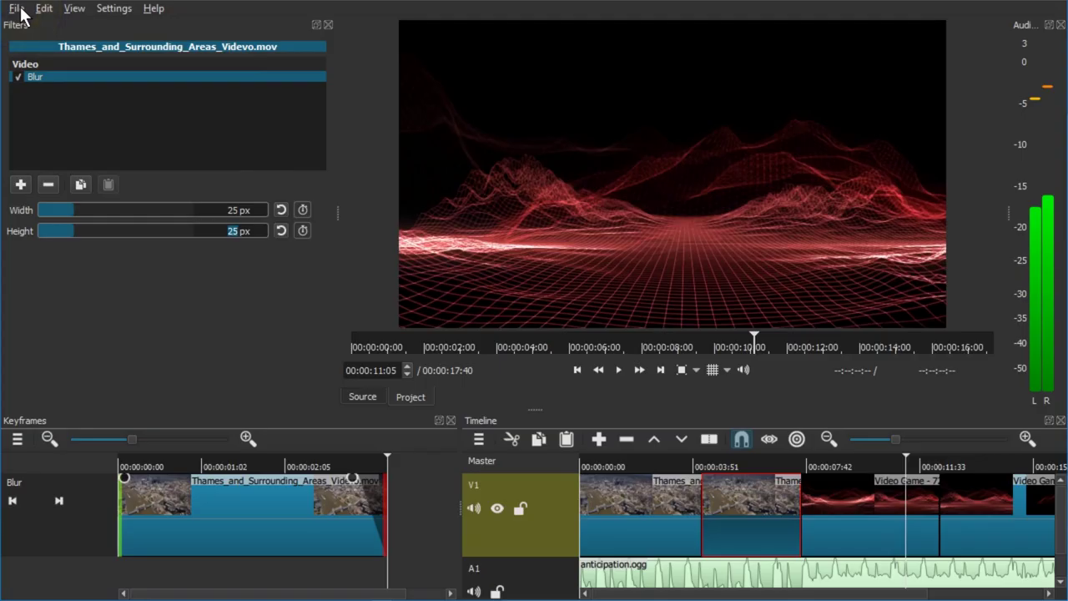
pyautogui.click(18, 10)
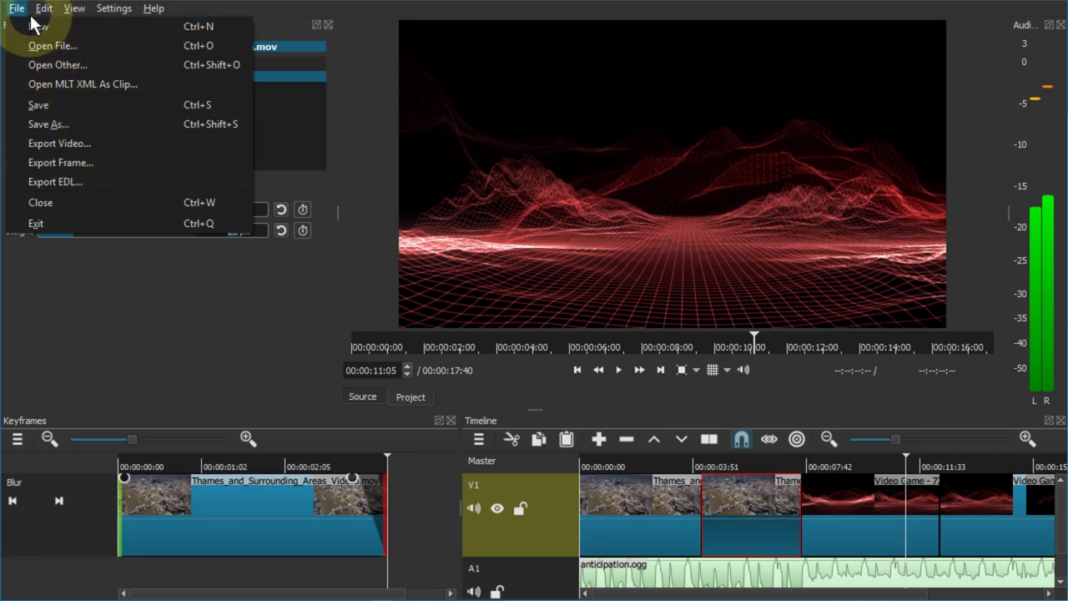
pyautogui.click(88, 143)
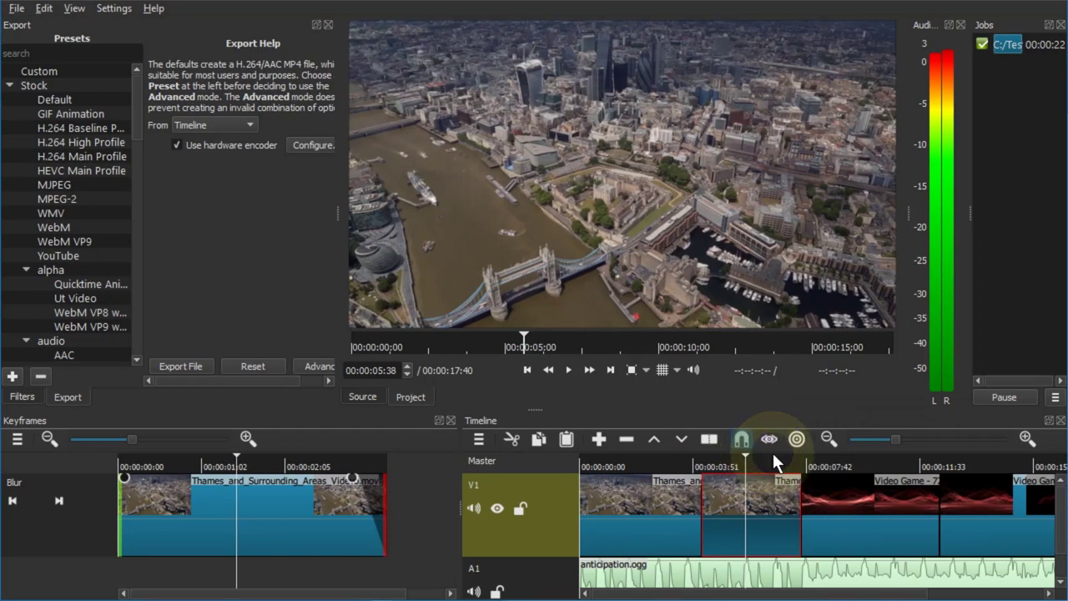
# - Check the Thames and red wave clips by jumping the playhead along the ruler
pyautogui.click(771, 463)
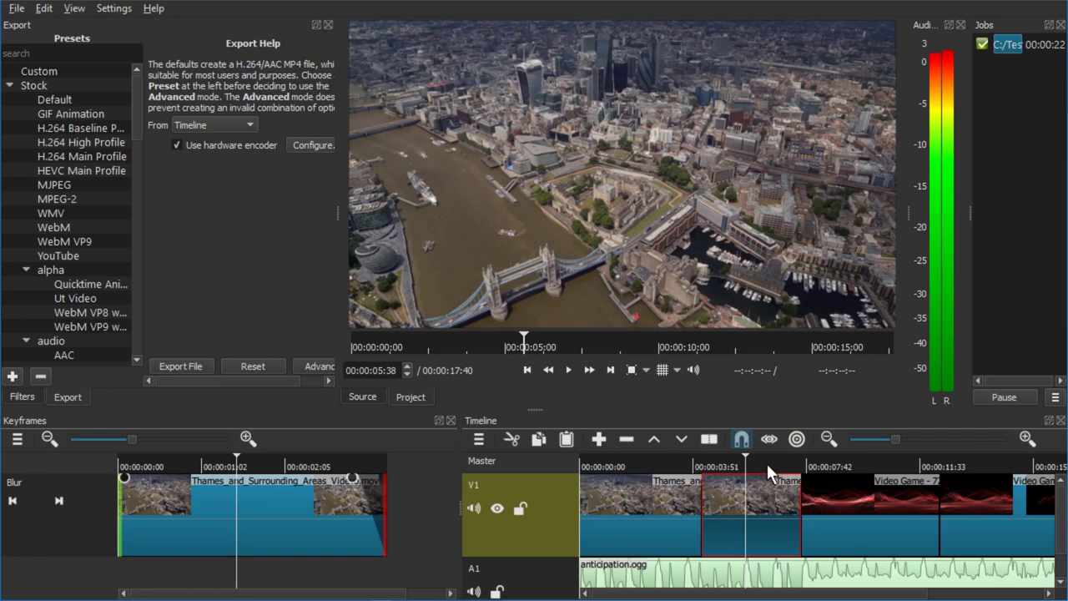
pyautogui.click(799, 456)
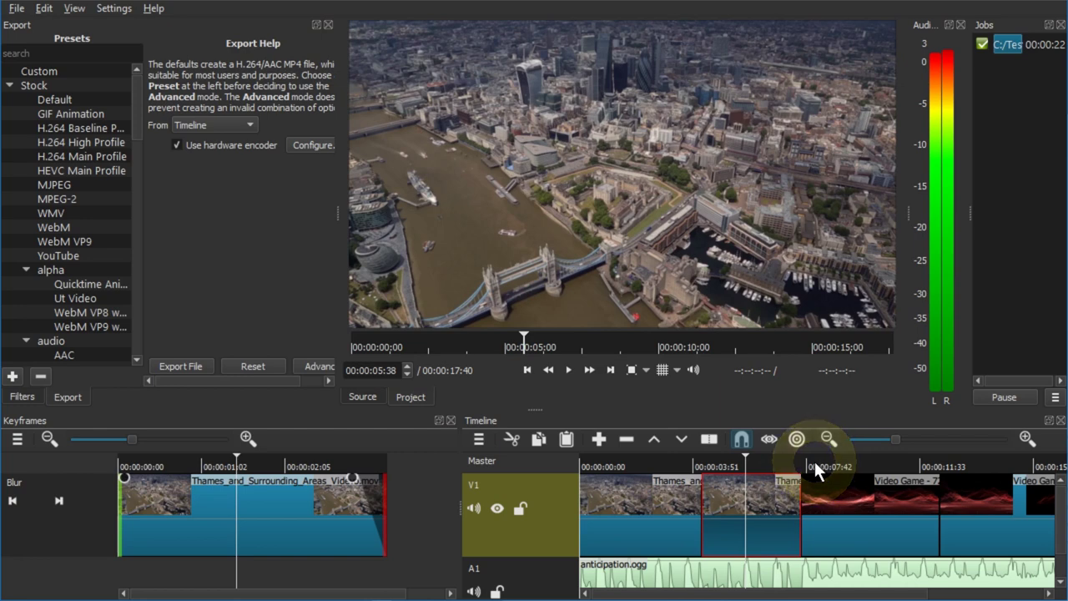
pyautogui.click(815, 462)
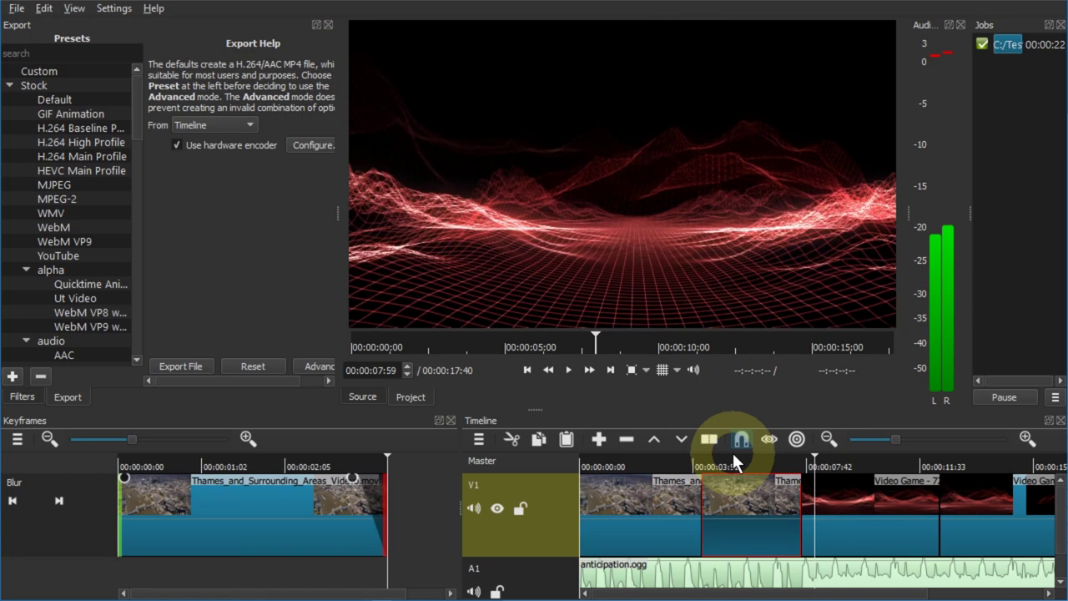
pyautogui.click(787, 458)
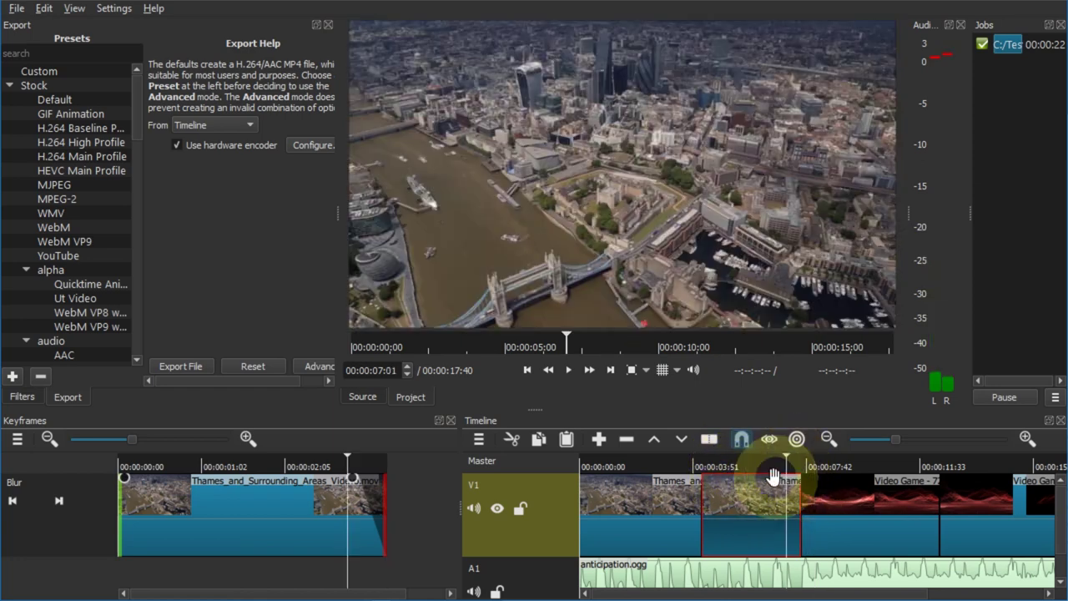
# - Open the Thames clip's filter chooser and search 'opac' to find Opacity
pyautogui.click(23, 397)
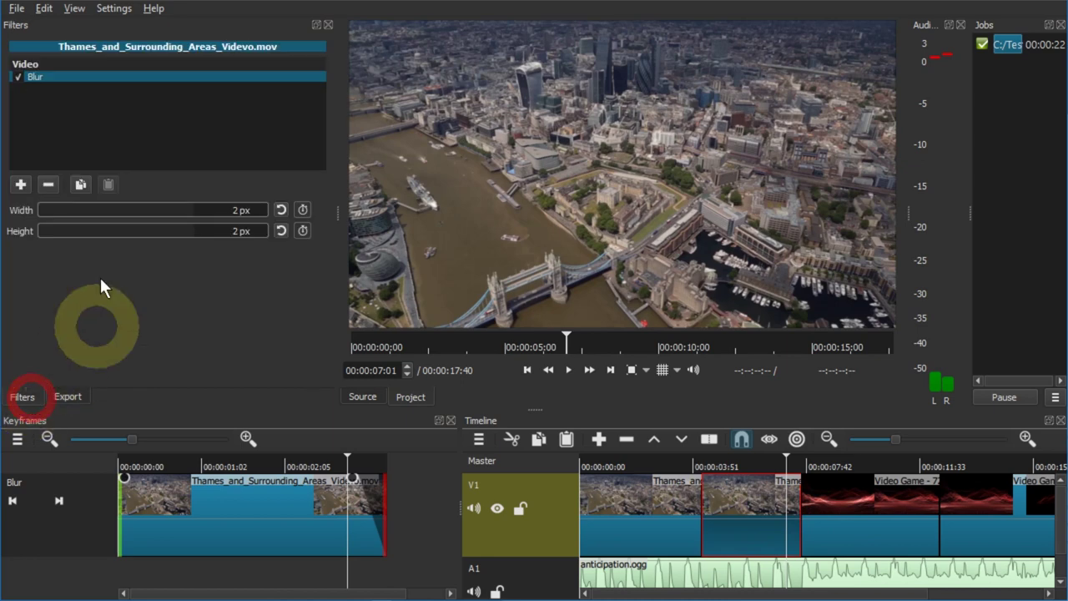
pyautogui.click(21, 185)
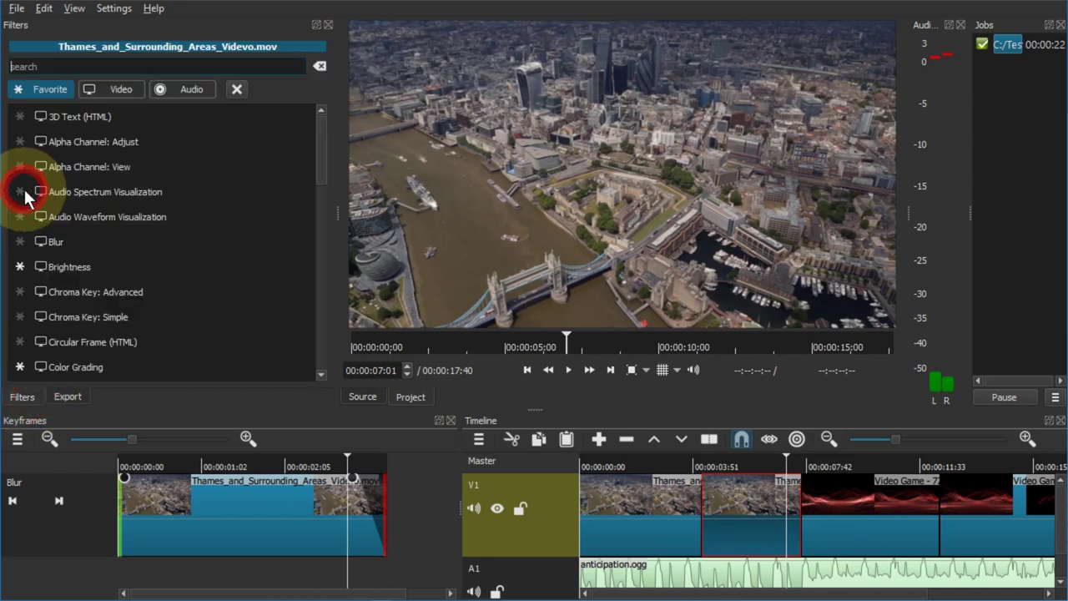
pyautogui.click(75, 66)
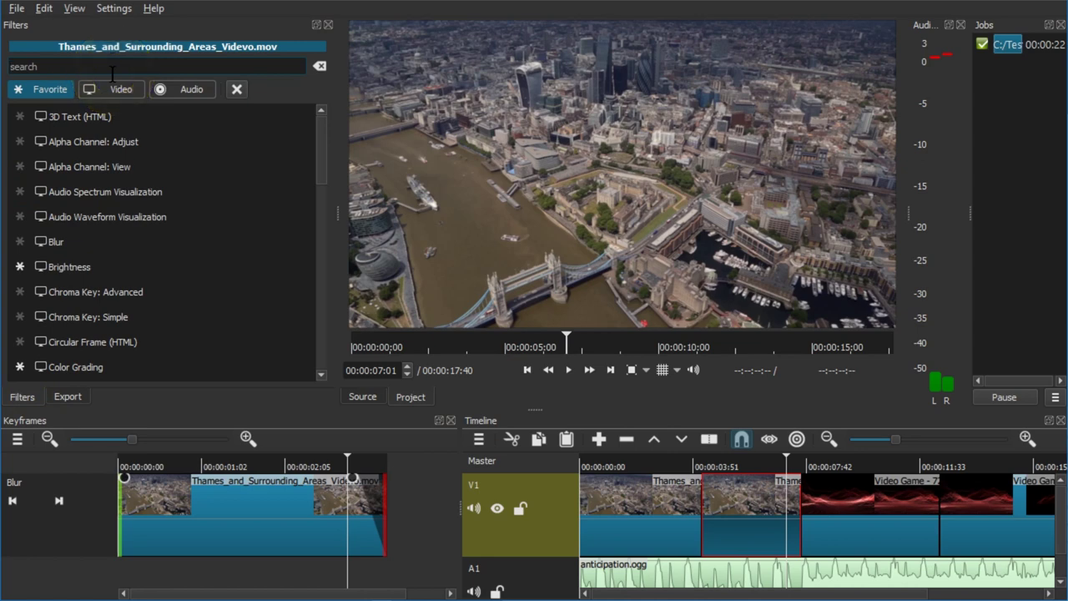
pyautogui.write('alpha')
pyautogui.write('opac')
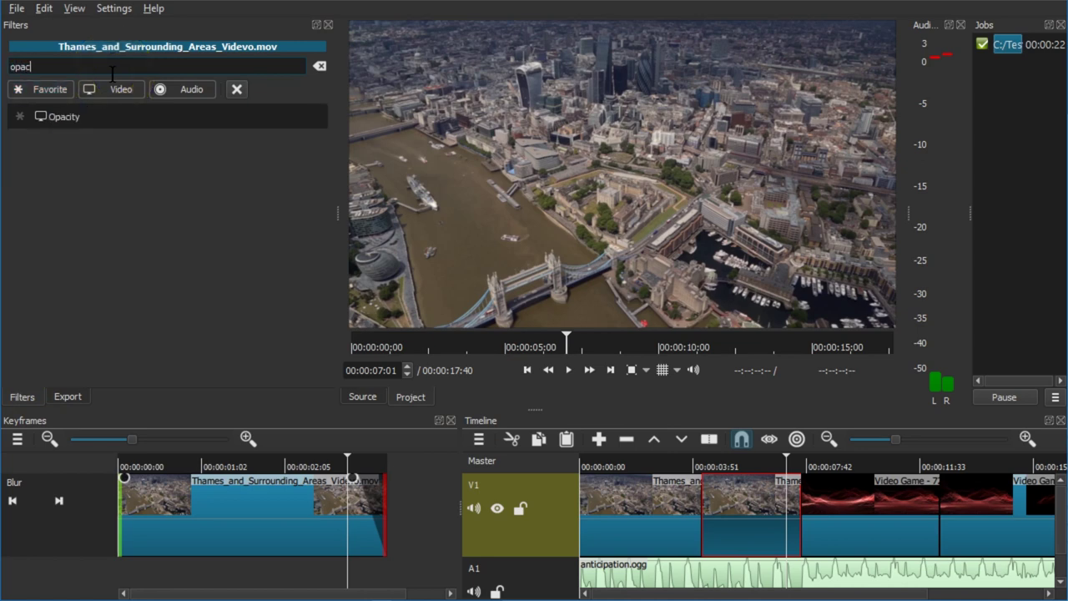
# - Add Opacity to the Thames clip, keyframing Level from 100% down to 20% on its last frame
pyautogui.click(57, 117)
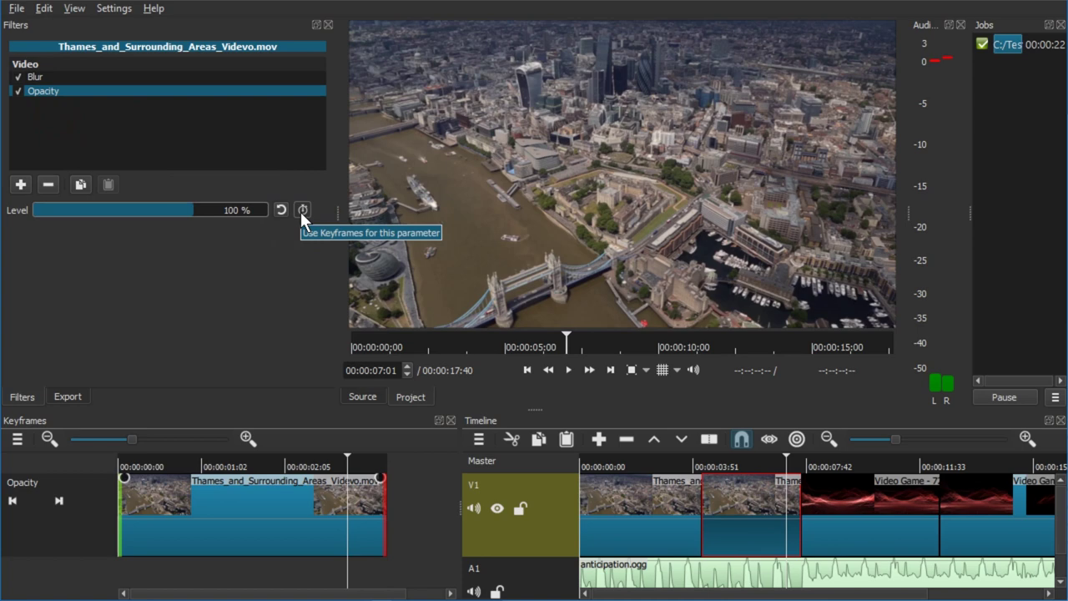
pyautogui.click(302, 211)
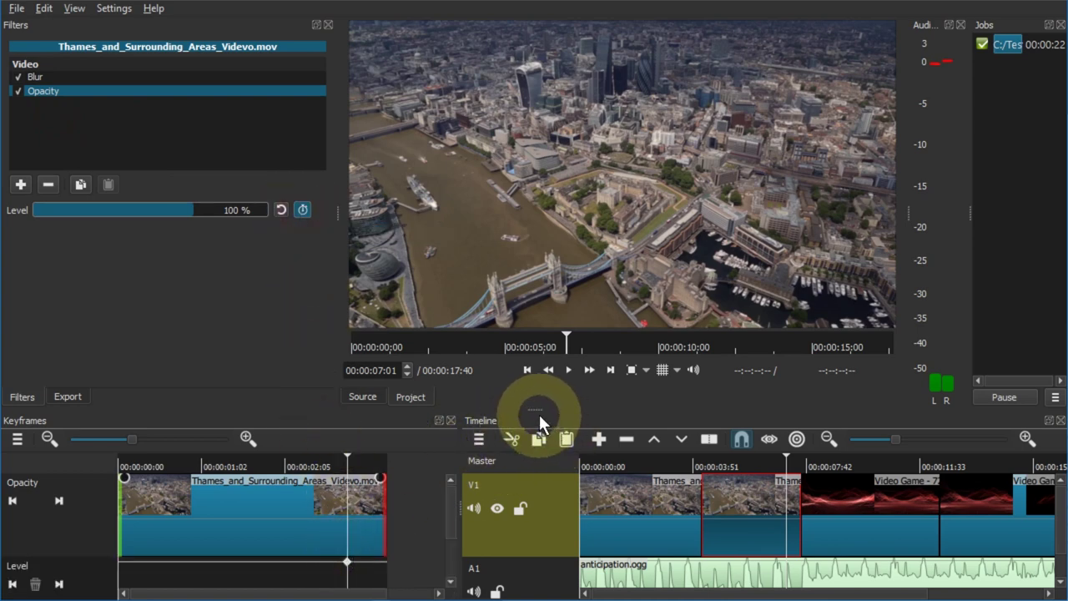
pyautogui.moveTo(537, 410); pyautogui.dragTo(536, 345)
pyautogui.click(385, 397)
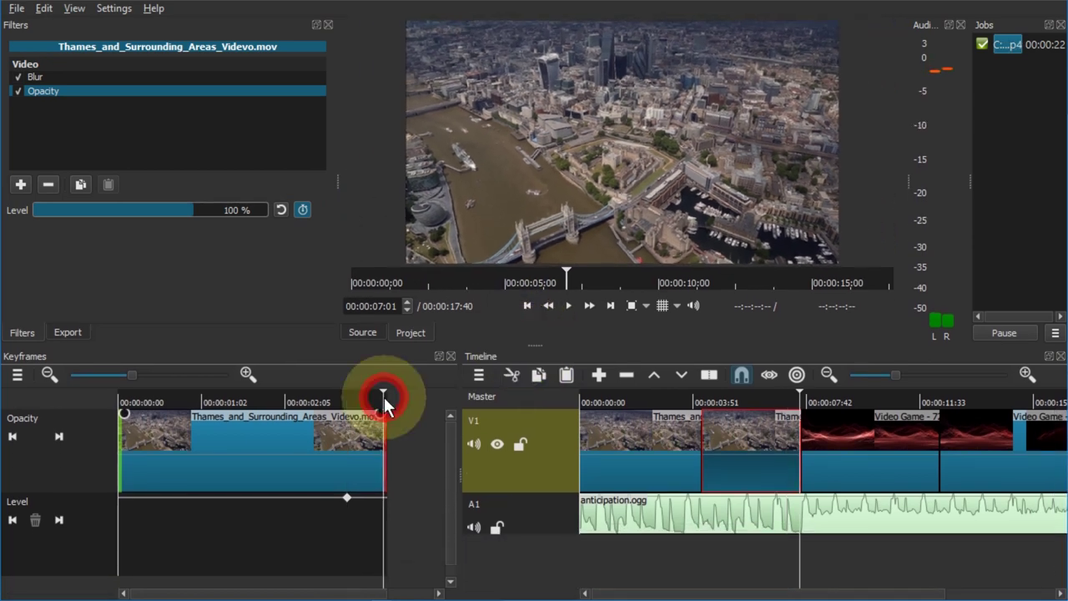
pyautogui.moveTo(385, 398); pyautogui.dragTo(407, 409)
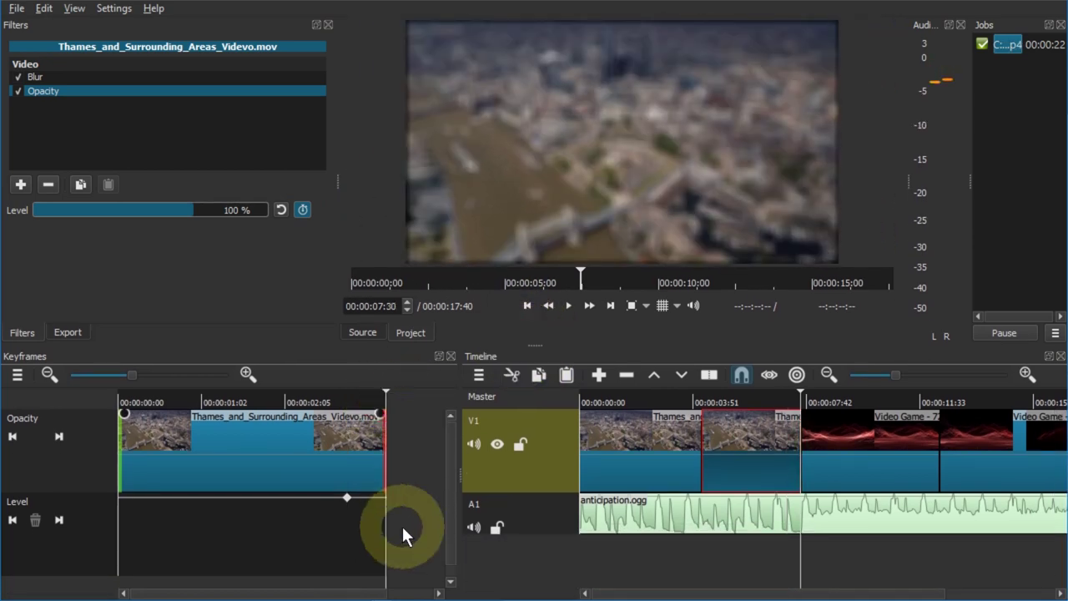
pyautogui.doubleClick(227, 210)
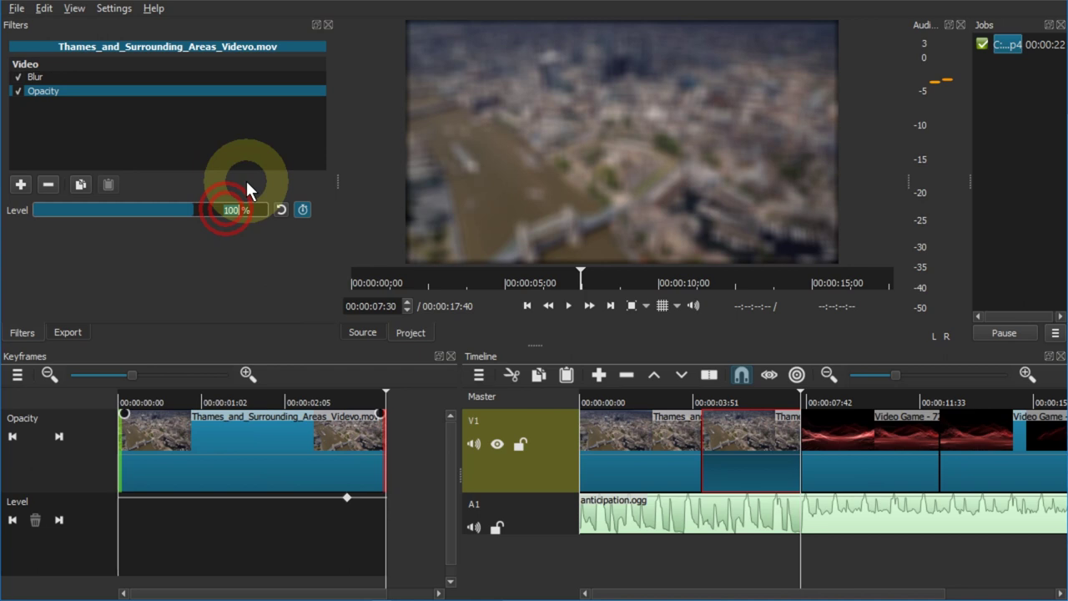
pyautogui.write('20')
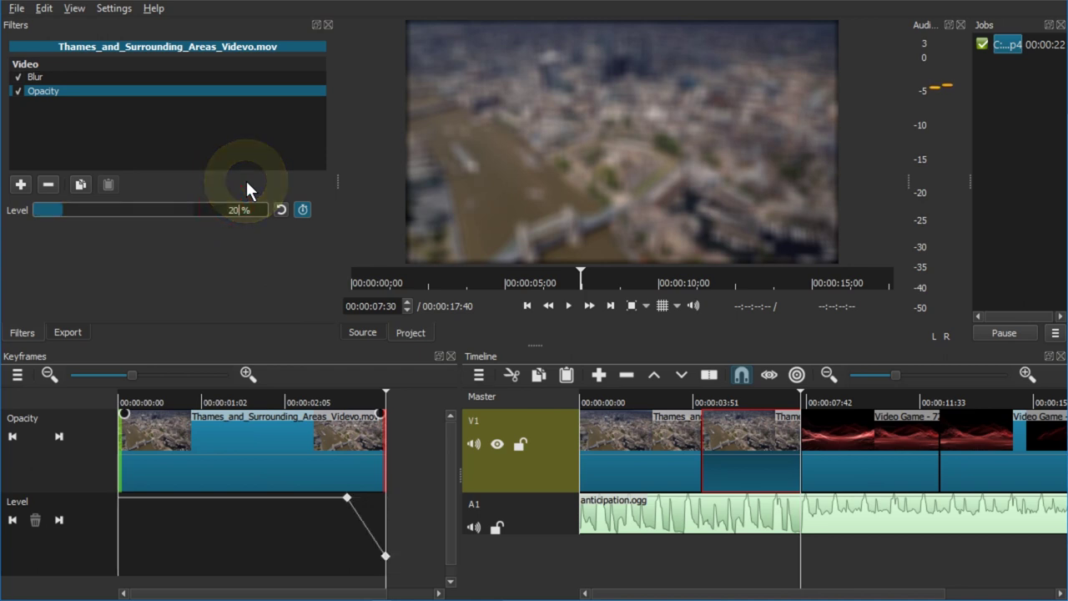
pyautogui.press('Return')
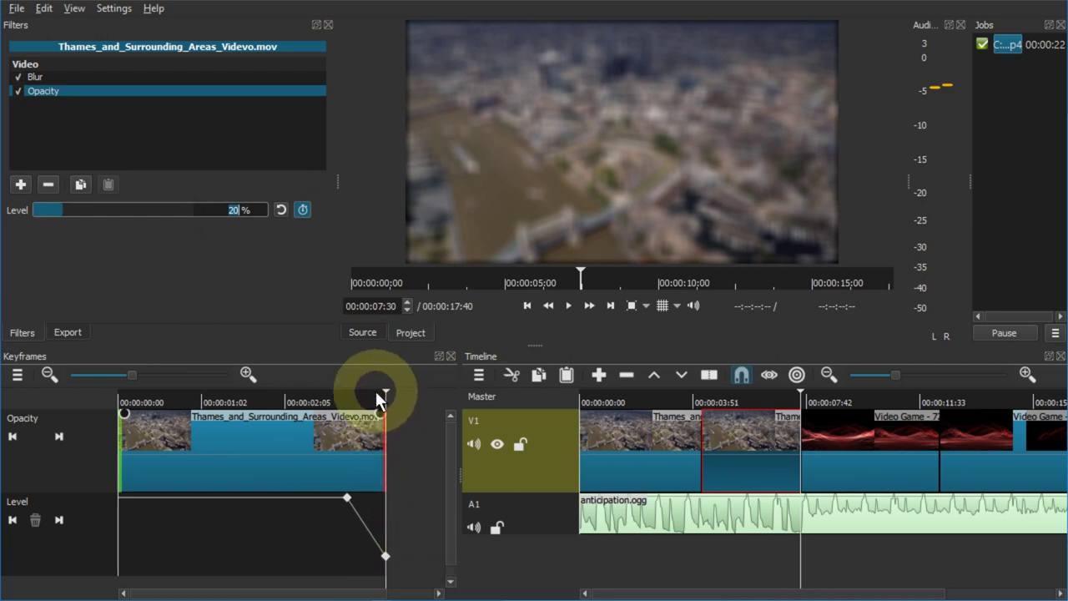
pyautogui.click(48, 92)
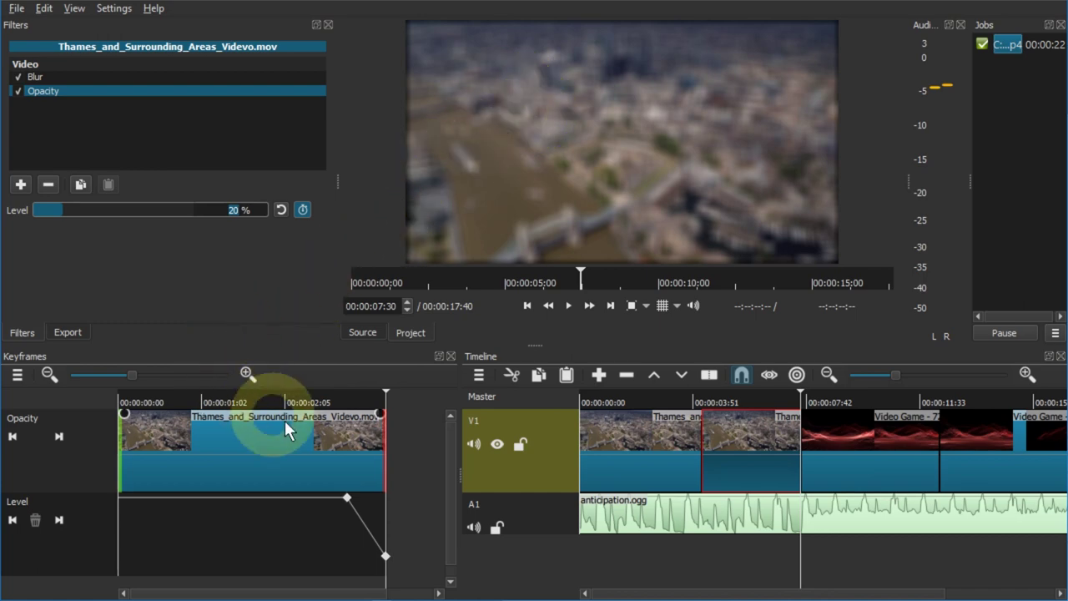
pyautogui.click(266, 394)
pyautogui.press('space')
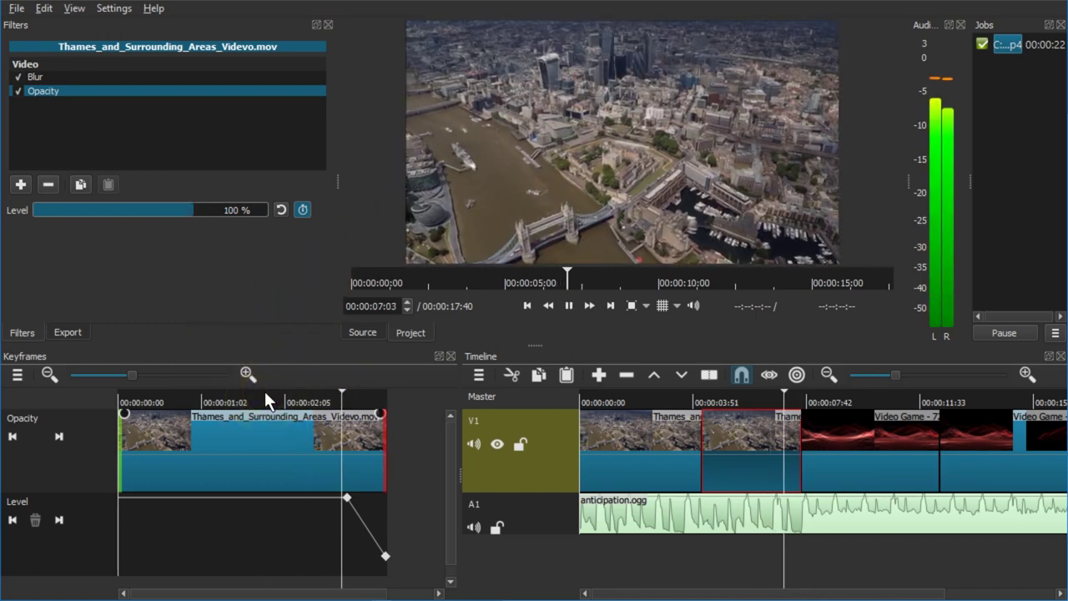
pyautogui.press('space')
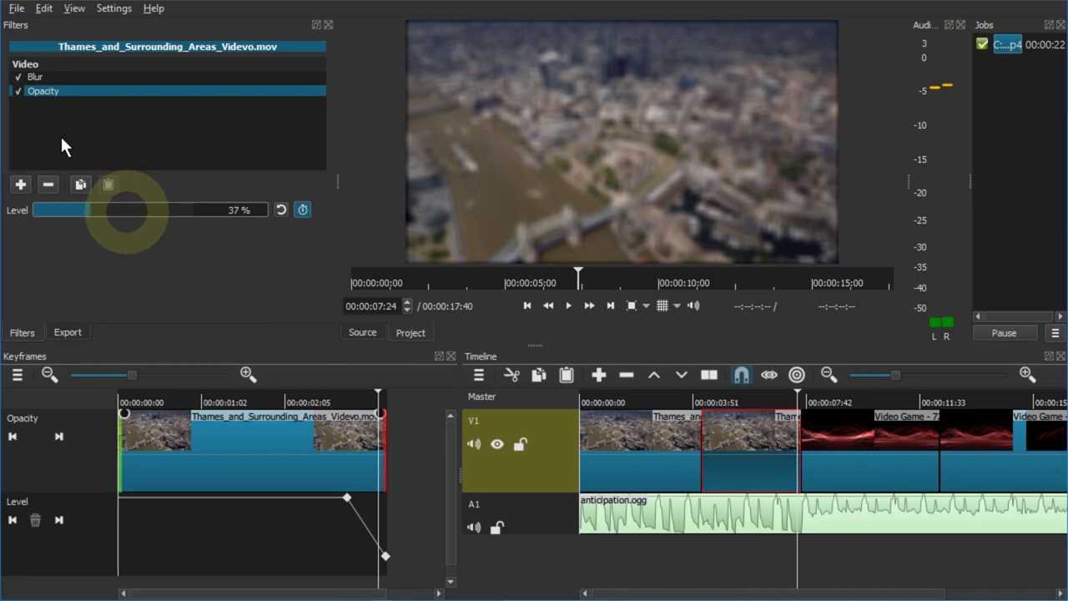
pyautogui.click(18, 77)
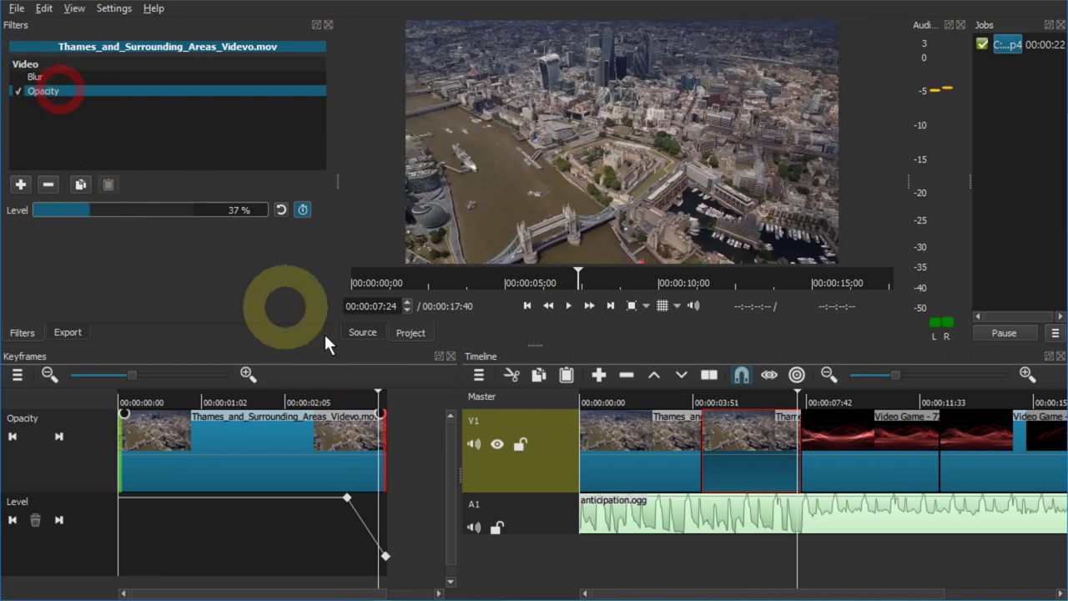
pyautogui.click(385, 393)
pyautogui.press('space')
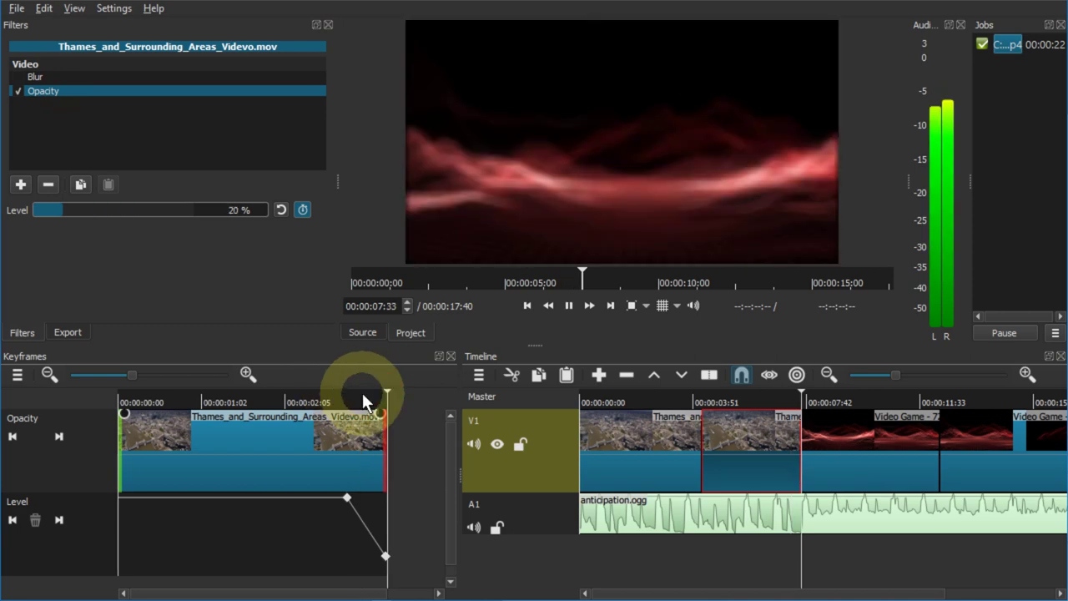
pyautogui.press('space')
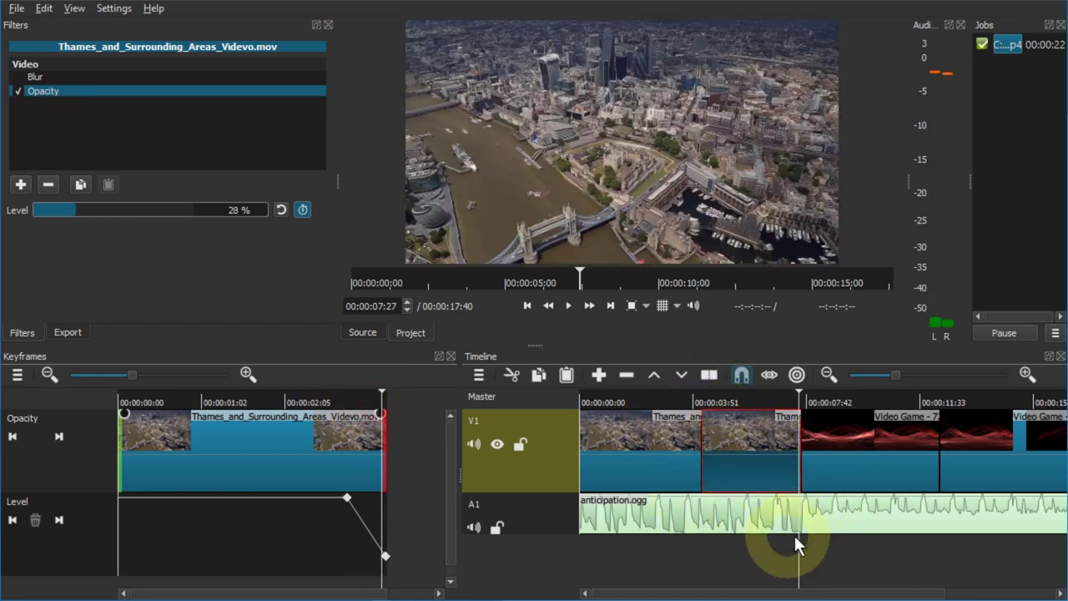
# - Add an empty V2 video track above V1, removing a stray extra track along the way
pyautogui.rightClick(524, 480)
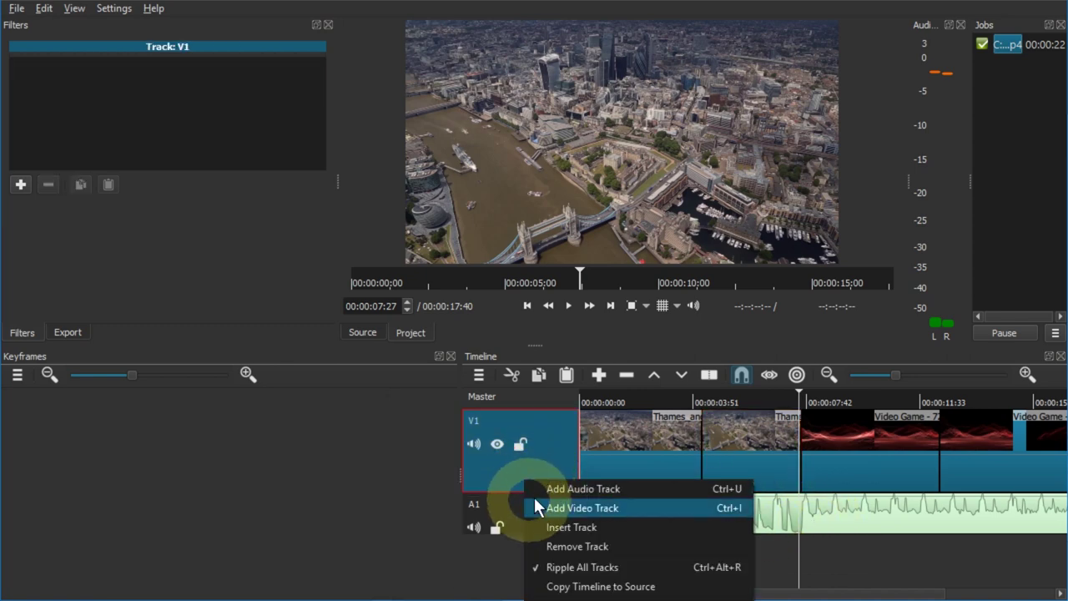
pyautogui.click(560, 510)
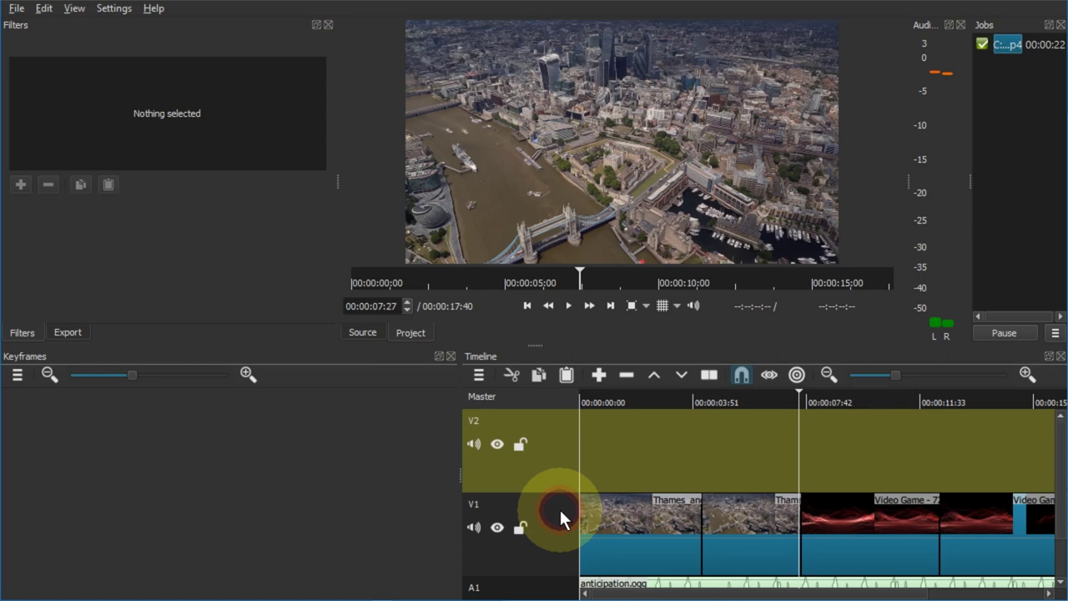
pyautogui.rightClick(548, 483)
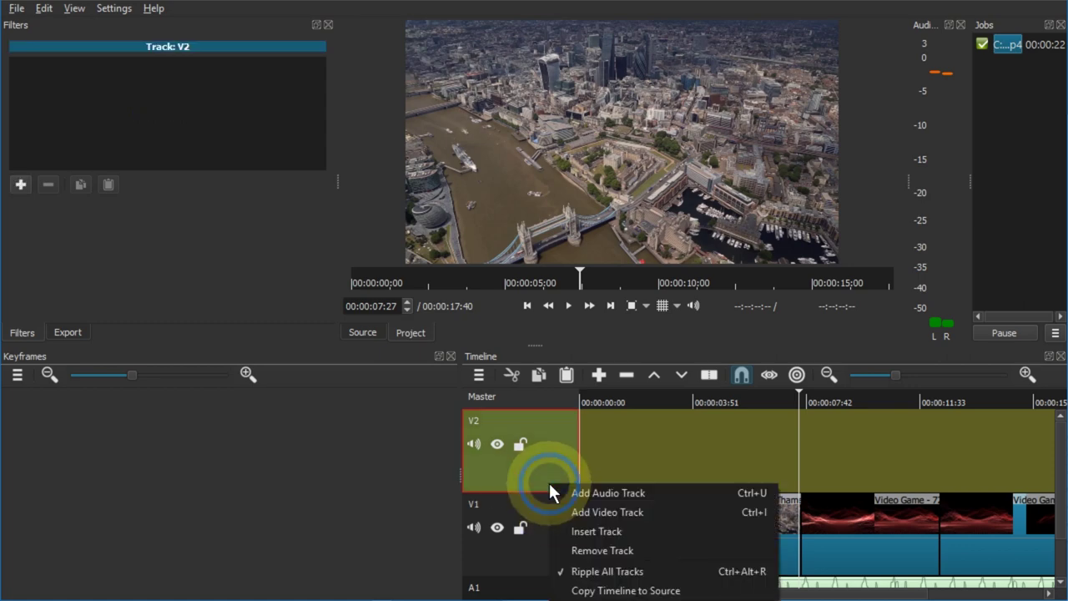
pyautogui.click(622, 551)
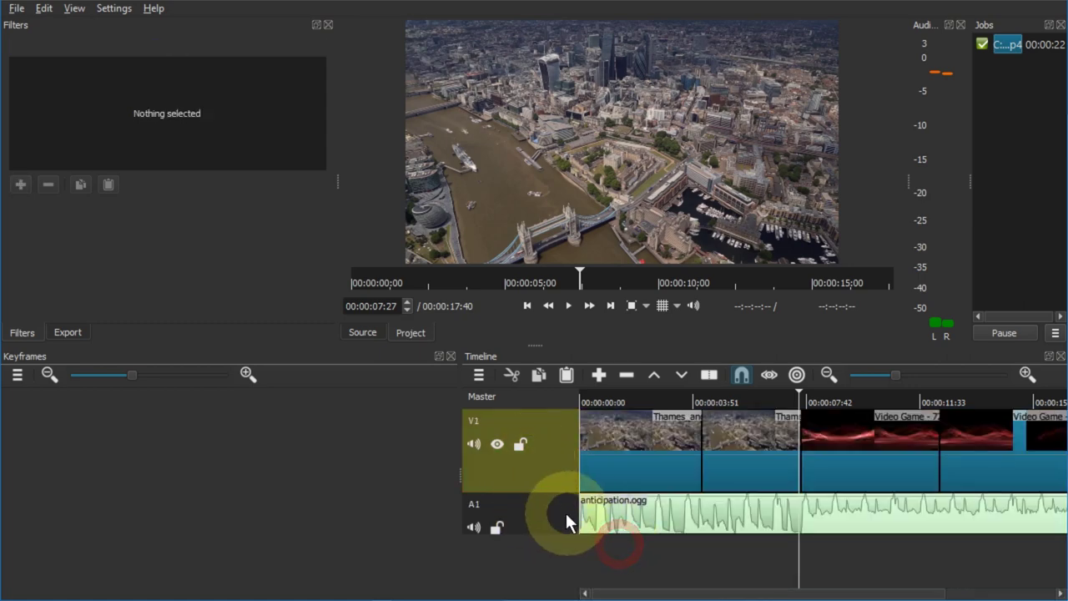
pyautogui.click(555, 518)
pyautogui.rightClick(549, 520)
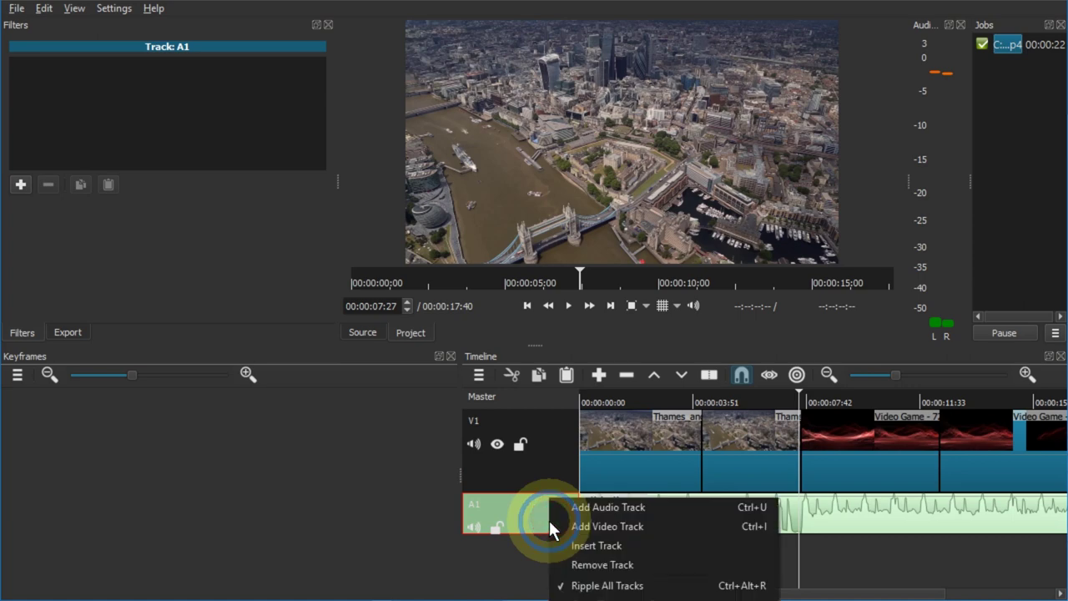
pyautogui.click(642, 527)
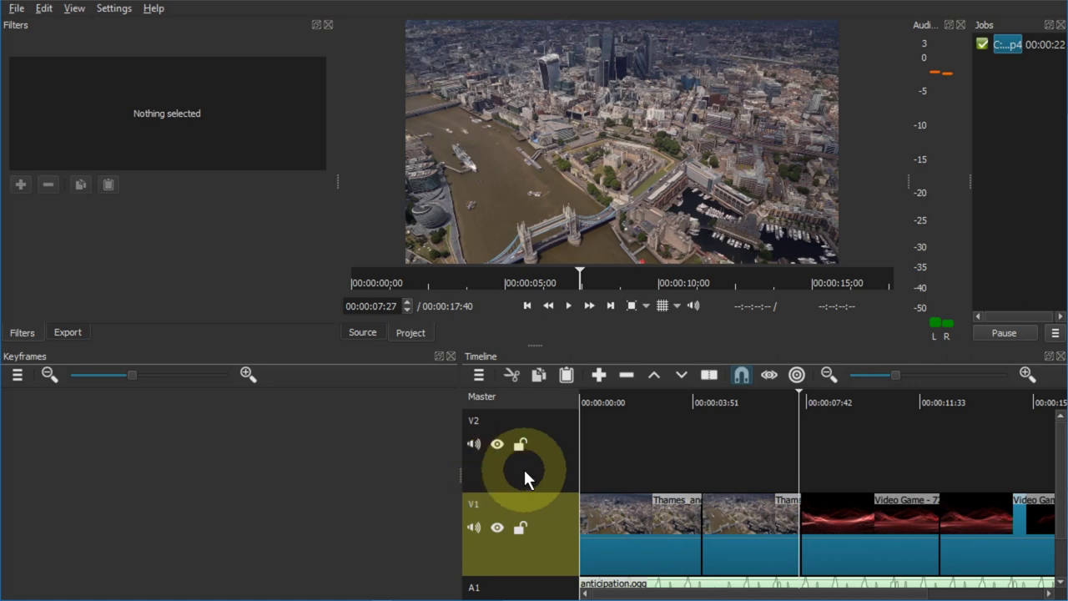
# - Move the first Thames clip up onto V2 and select the second Thames clip on V1
pyautogui.moveTo(626, 529); pyautogui.dragTo(608, 468)
pyautogui.click(740, 512)
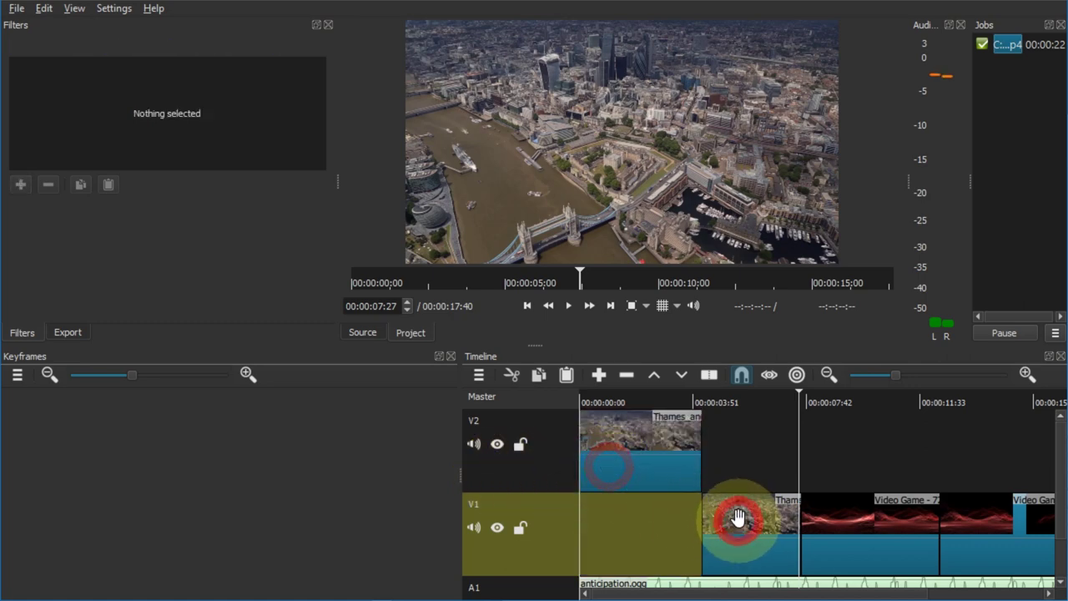
pyautogui.click(735, 473)
pyautogui.click(783, 509)
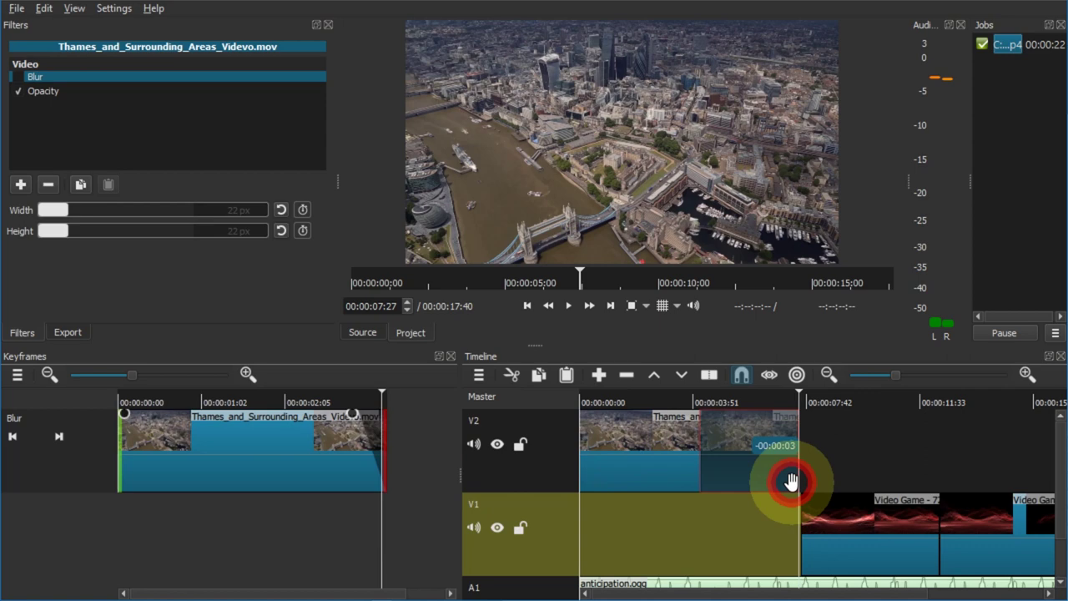
pyautogui.click(780, 473)
pyautogui.click(759, 519)
pyautogui.click(767, 487)
pyautogui.click(763, 506)
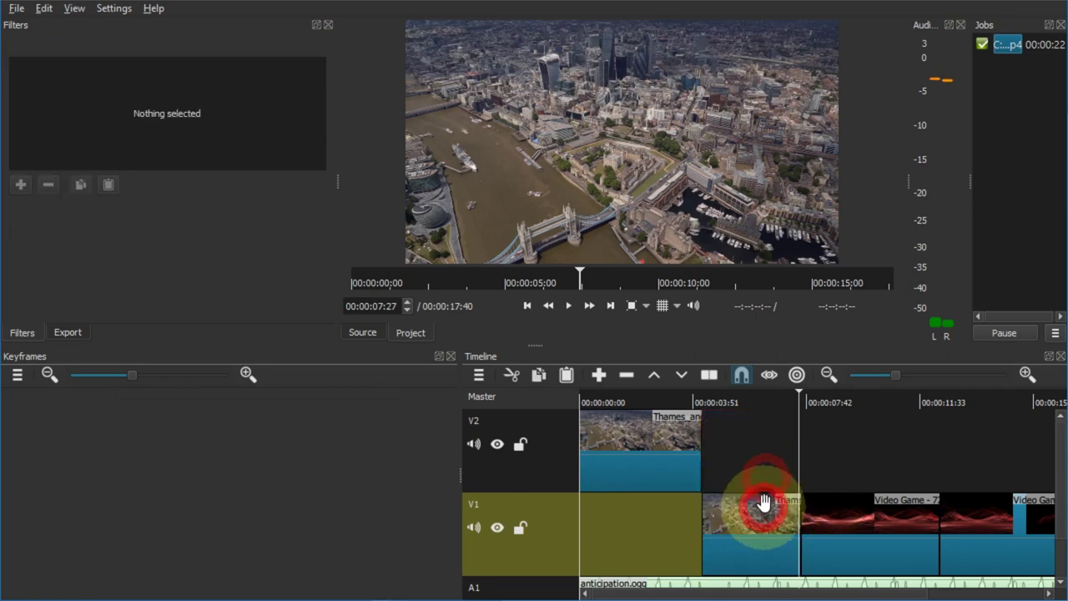
pyautogui.click(763, 477)
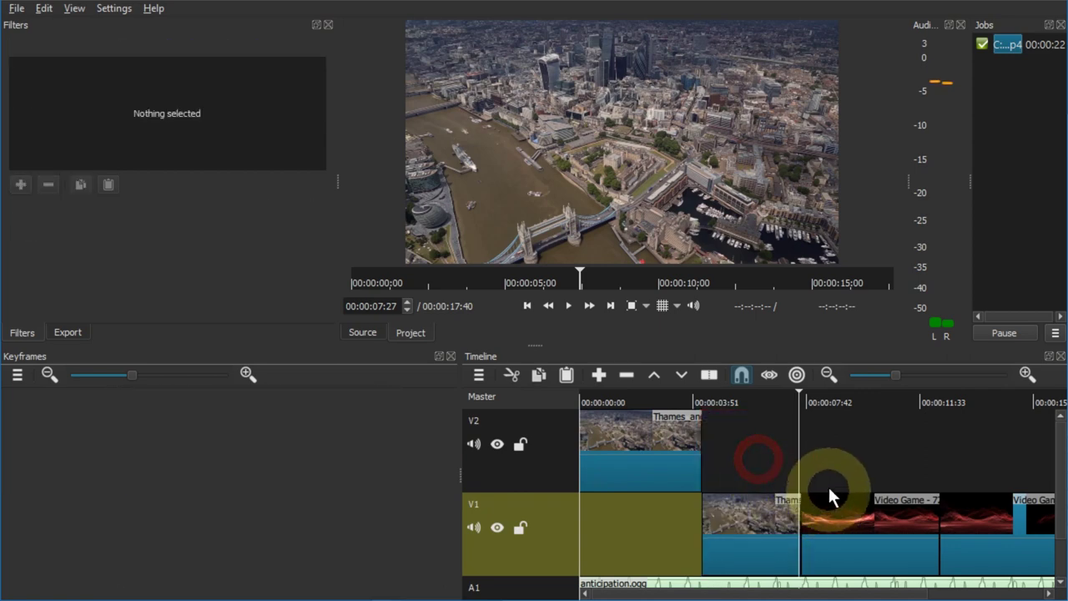
pyautogui.scroll(-1, 824, 491)
pyautogui.scroll(1, 814, 475)
# - Move the second Thames clip and both Video Game clips up onto V2
pyautogui.click(722, 409)
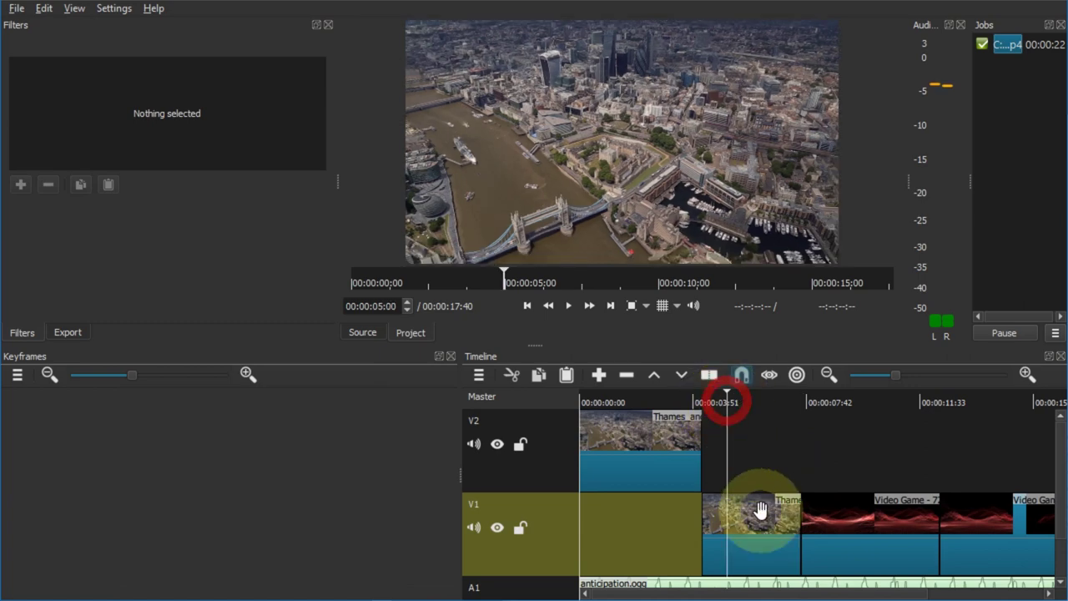
pyautogui.moveTo(756, 509); pyautogui.dragTo(750, 459)
pyautogui.click(676, 399)
pyautogui.moveTo(854, 513); pyautogui.dragTo(849, 483)
pyautogui.moveTo(983, 511); pyautogui.dragTo(987, 485)
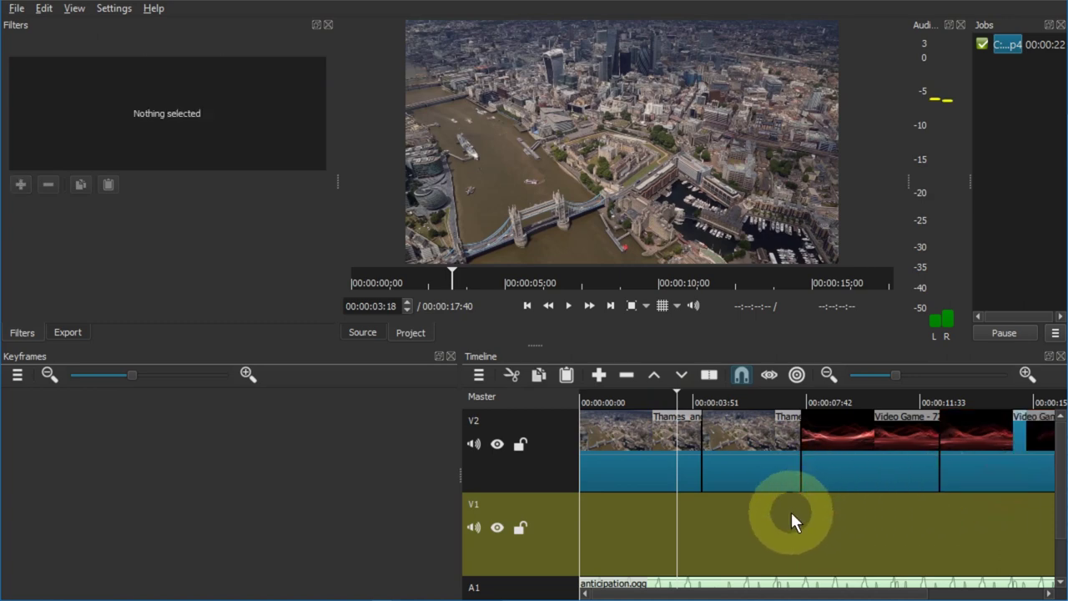
# - Play the timeline to check the moved clips, stopping at the Thames-to-red cut
pyautogui.scroll(-1, 818, 529)
pyautogui.scroll(1, 805, 491)
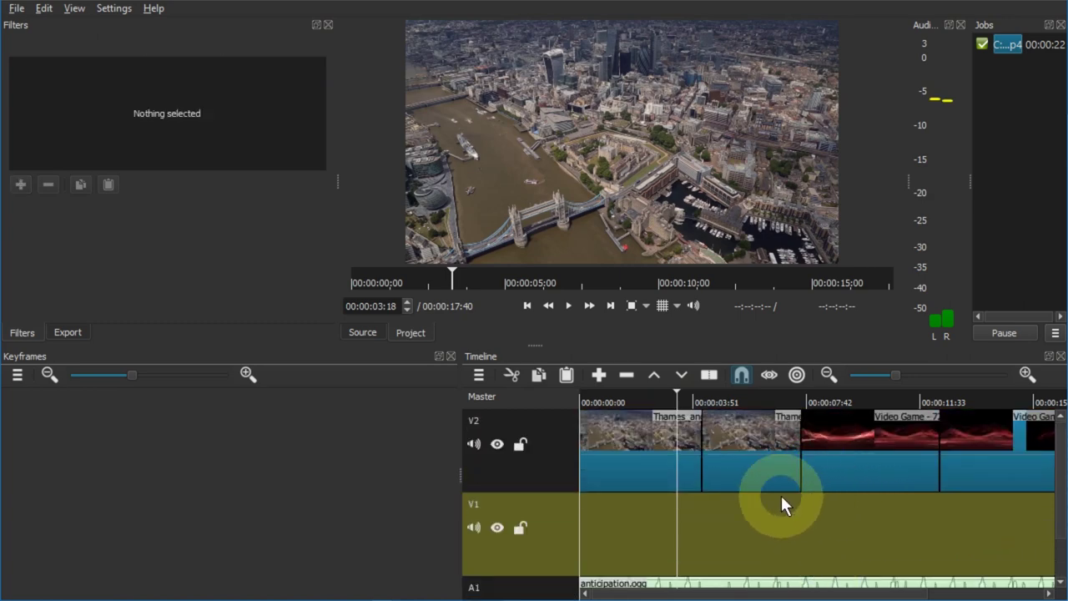
pyautogui.press('space')
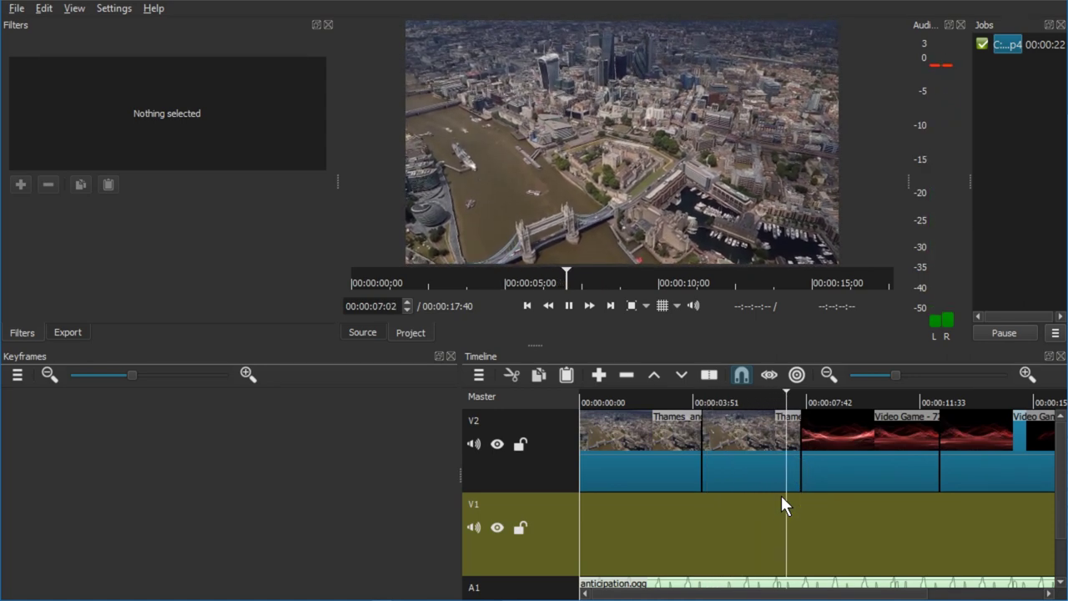
pyautogui.click(798, 401)
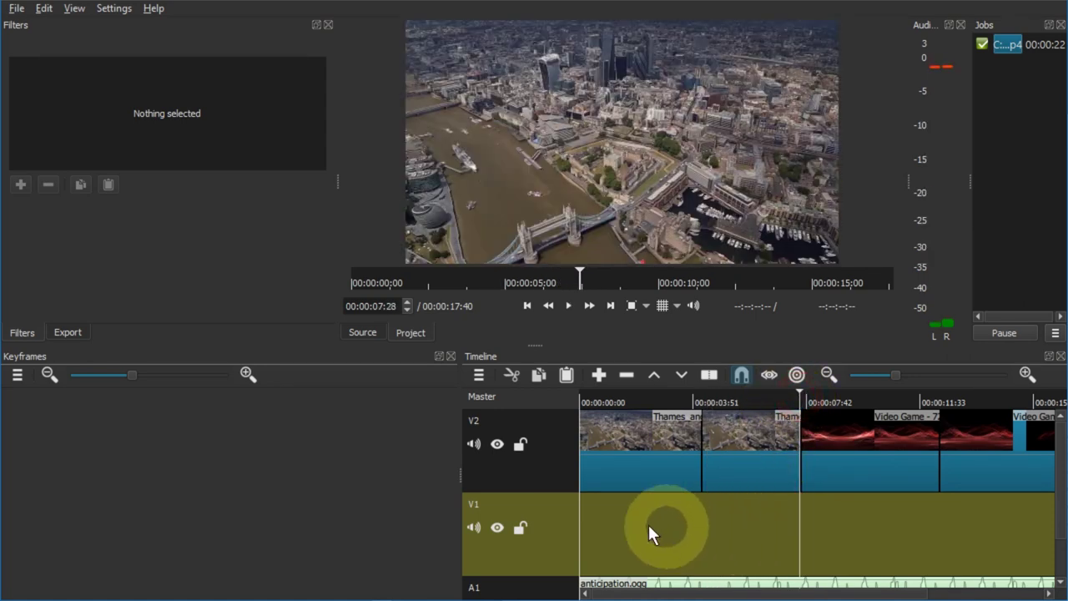
pyautogui.click(501, 529)
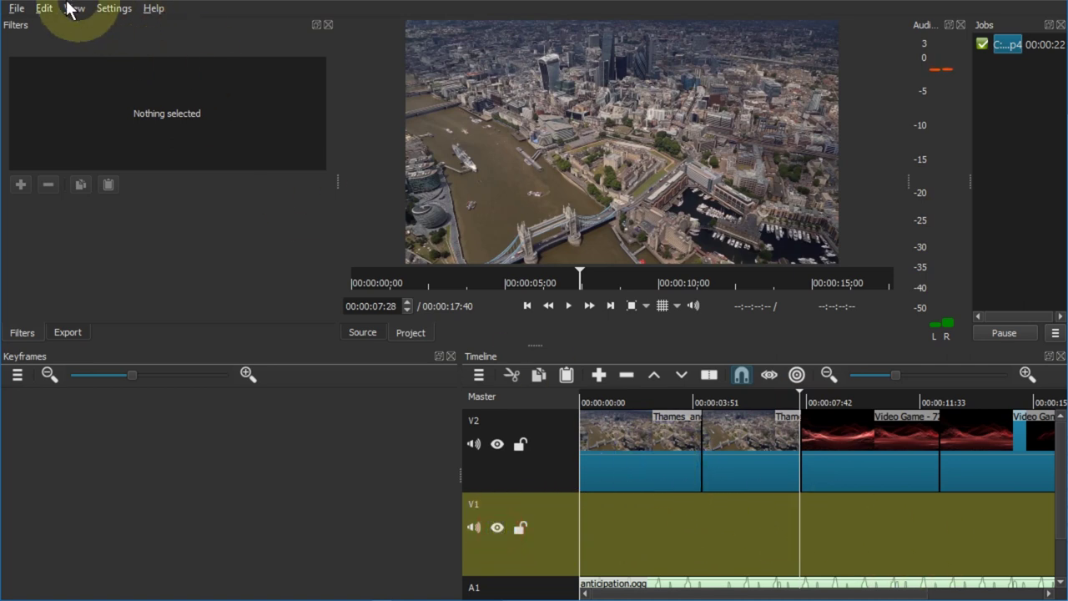
# - Choose the Color generator under File > Open Other and look through its presets
pyautogui.click(16, 8)
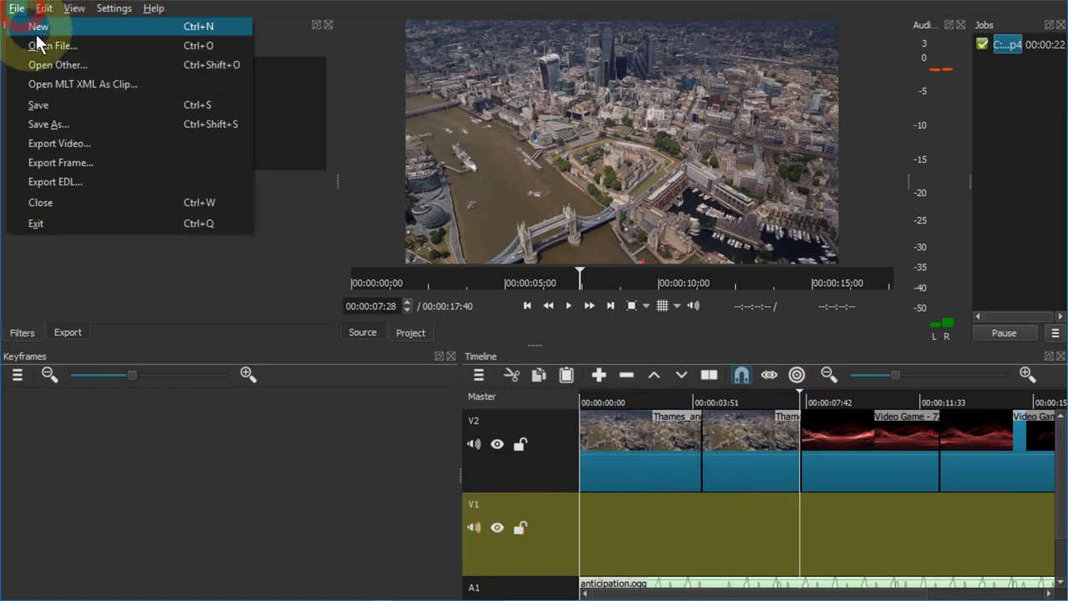
pyautogui.click(189, 66)
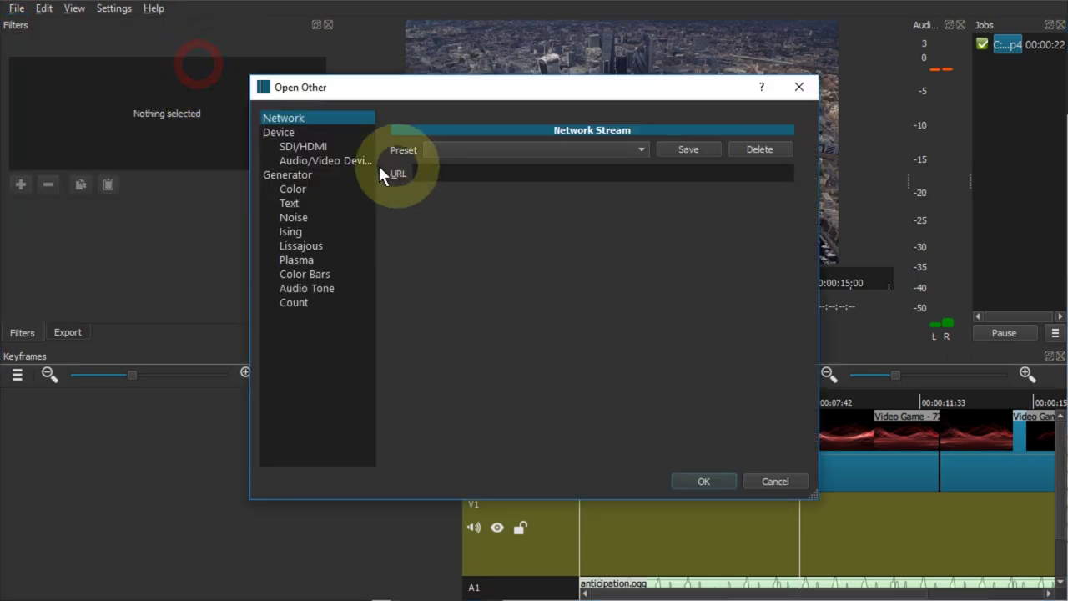
pyautogui.click(292, 188)
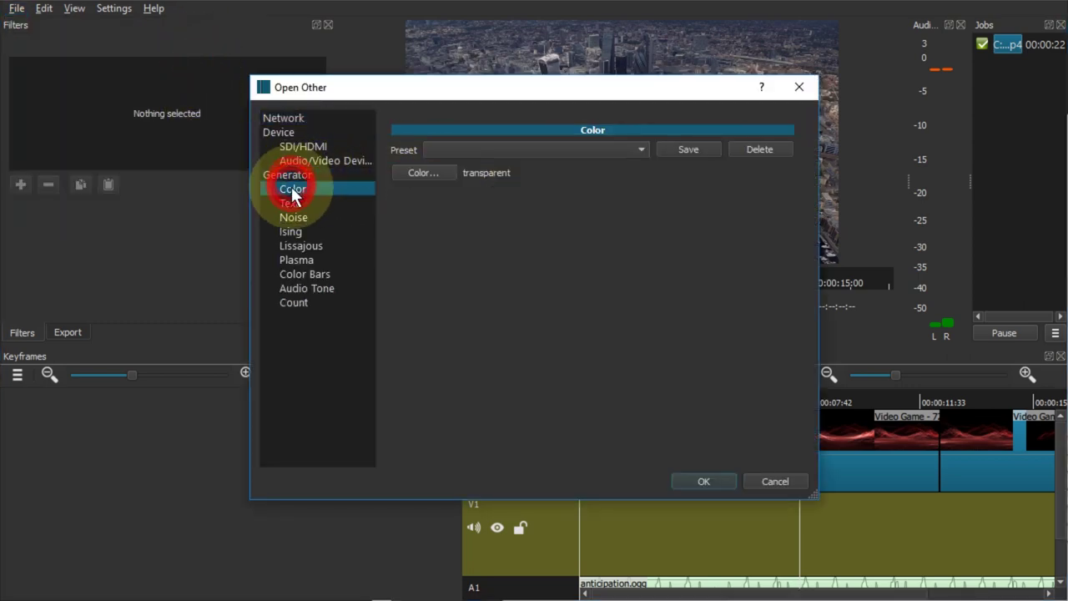
pyautogui.click(513, 157)
pyautogui.click(513, 148)
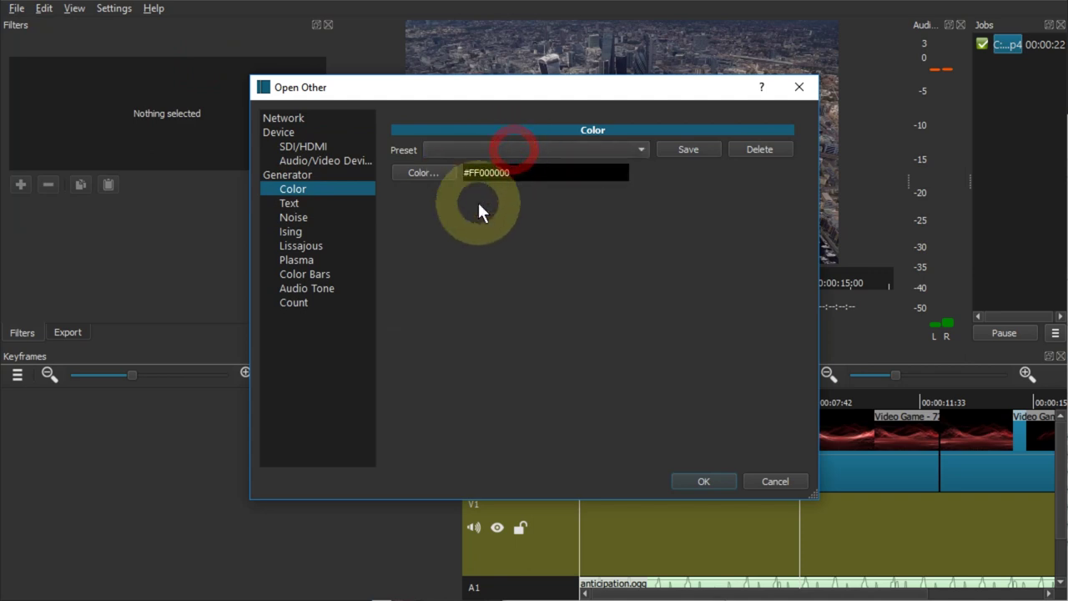
pyautogui.click(513, 149)
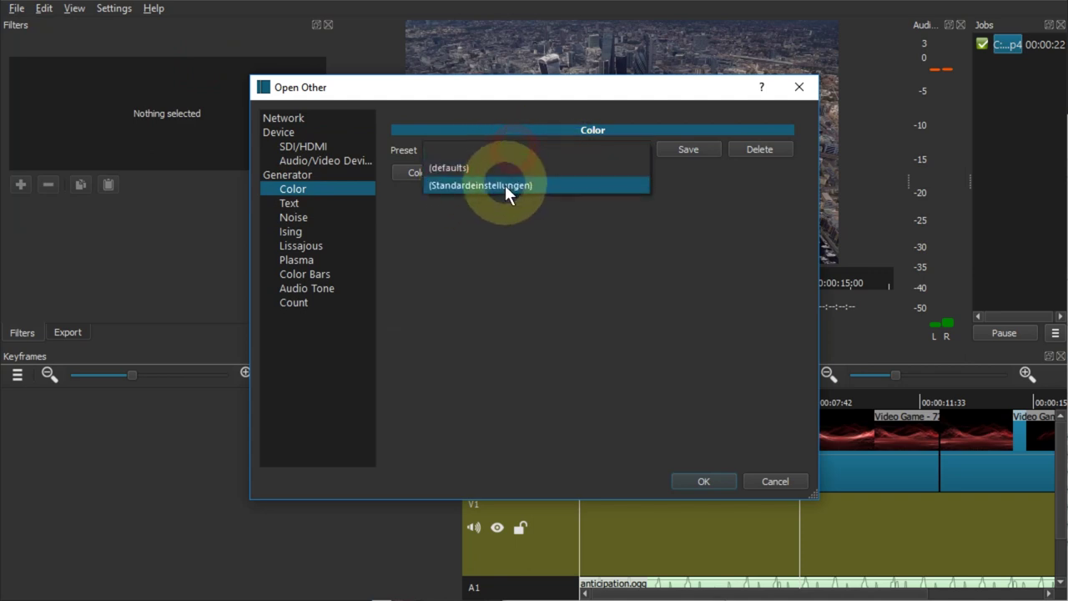
pyautogui.click(524, 251)
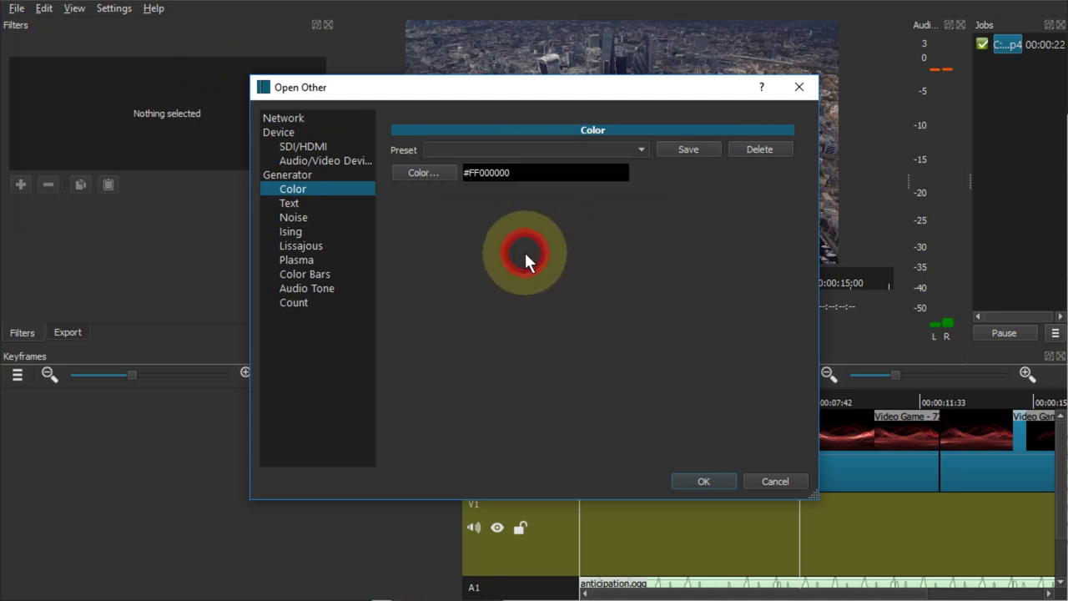
# - Set the colour to pure black (#FF000000) and create the colour clip
pyautogui.click(428, 173)
pyautogui.click(610, 242)
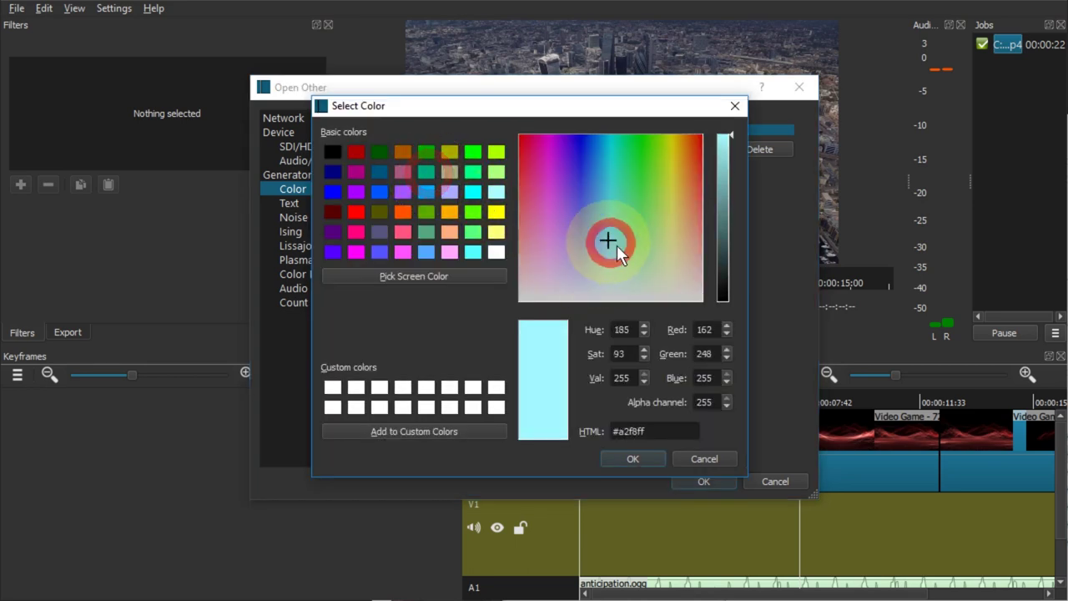
pyautogui.click(724, 300)
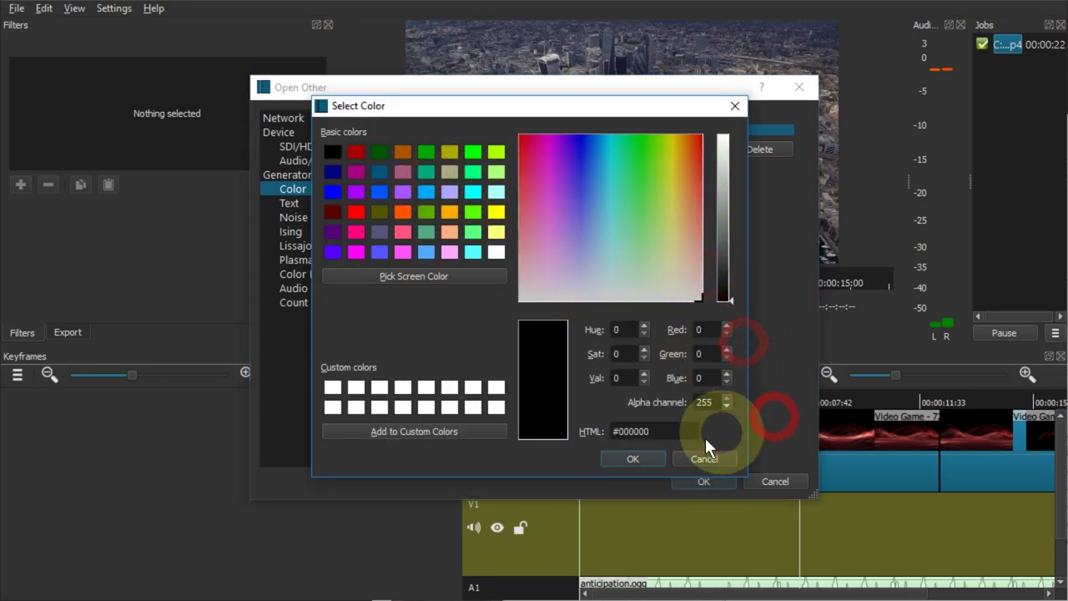
pyautogui.click(646, 455)
pyautogui.click(704, 481)
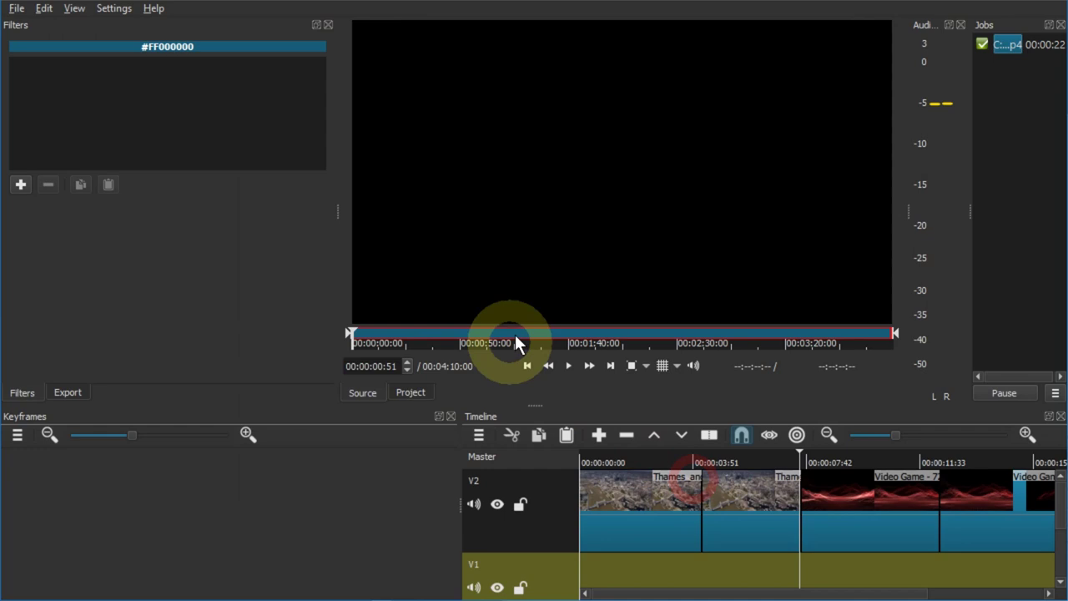
# - Drag the black clip onto the empty V1 track, close the Jobs panel, and save
pyautogui.moveTo(518, 338); pyautogui.dragTo(687, 567)
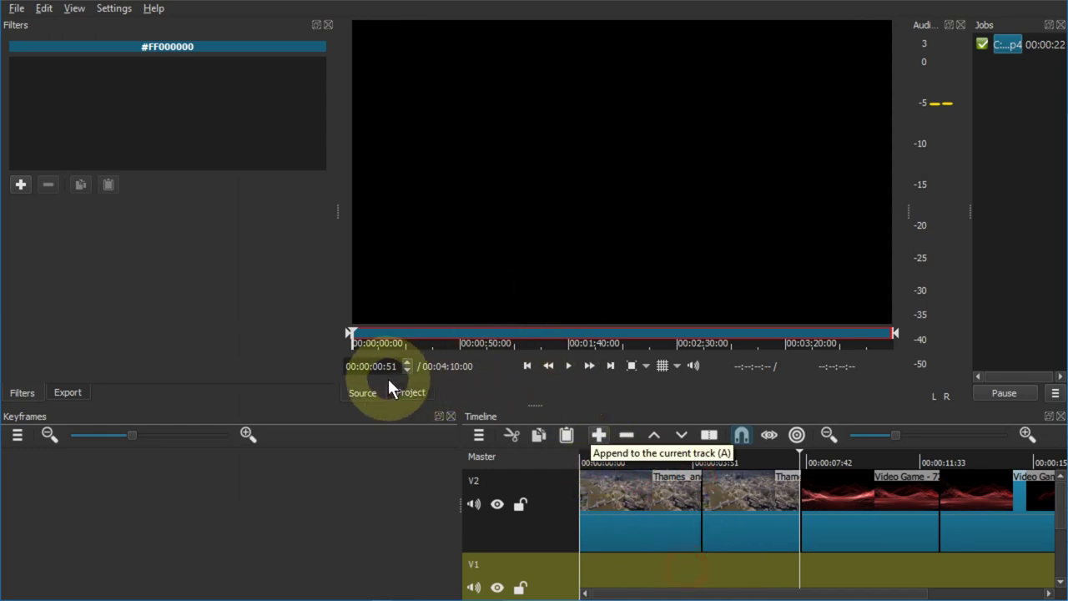
pyautogui.moveTo(645, 211); pyautogui.dragTo(632, 576)
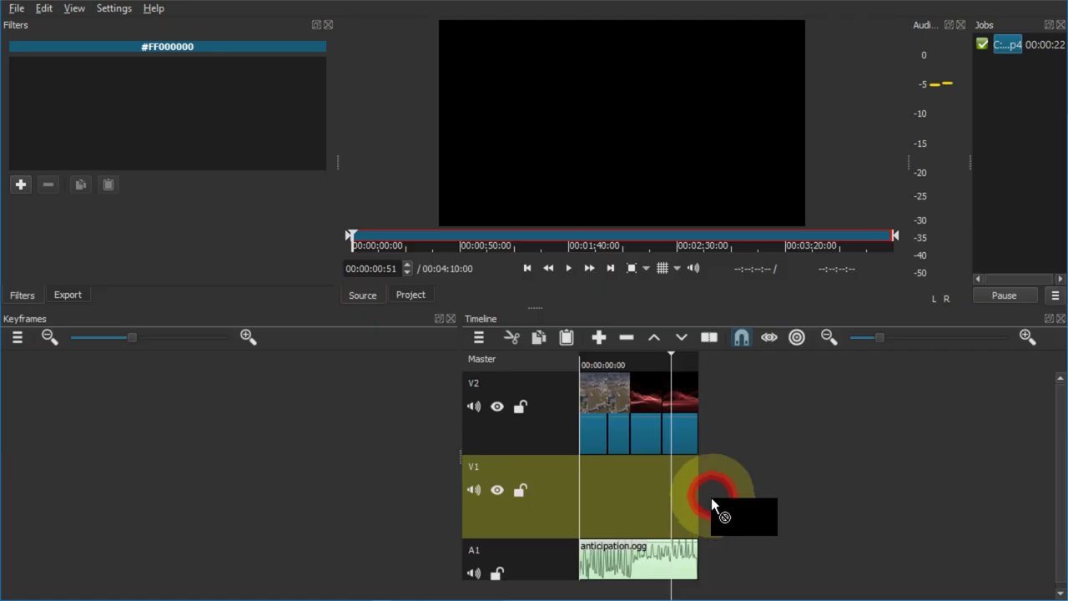
pyautogui.moveTo(711, 497); pyautogui.dragTo(710, 497)
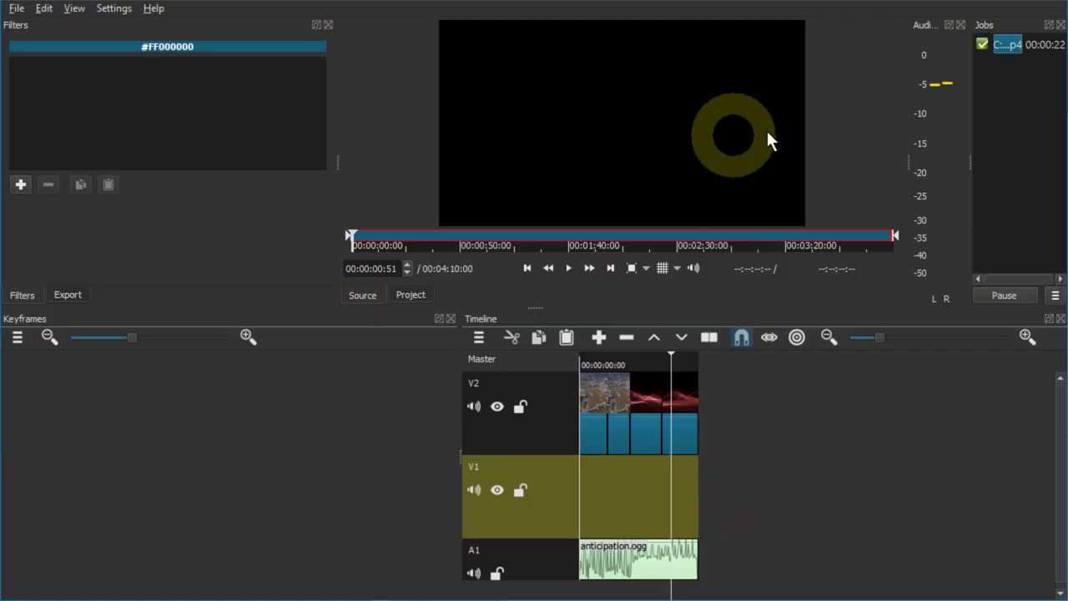
pyautogui.click(1061, 25)
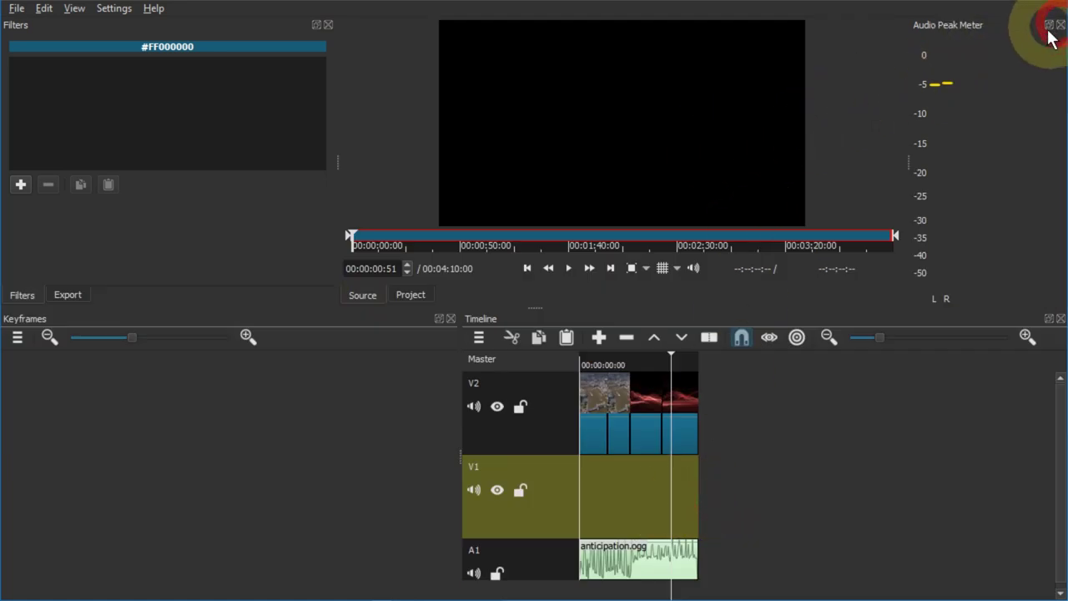
pyautogui.click(19, 10)
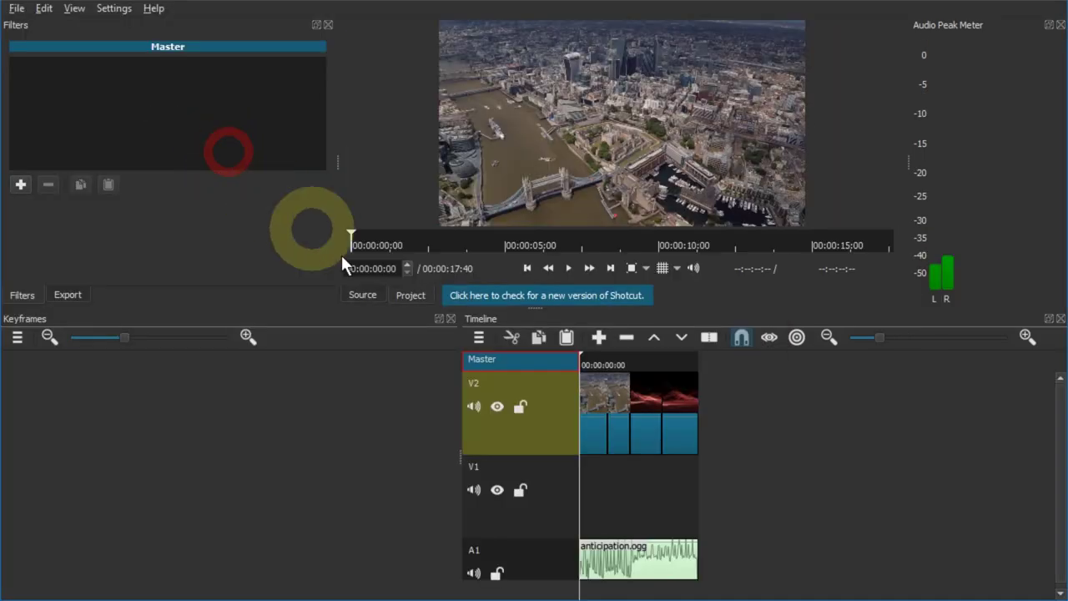
# - Dismiss the update notice and generate a pure black colour clip via Open Other > Color
pyautogui.click(363, 295)
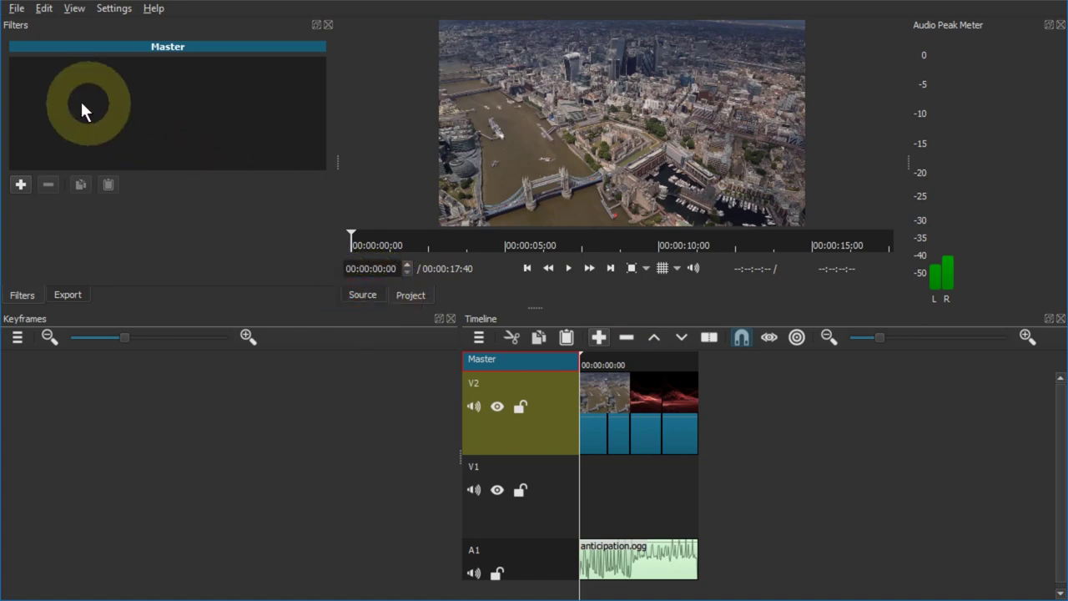
pyautogui.click(17, 9)
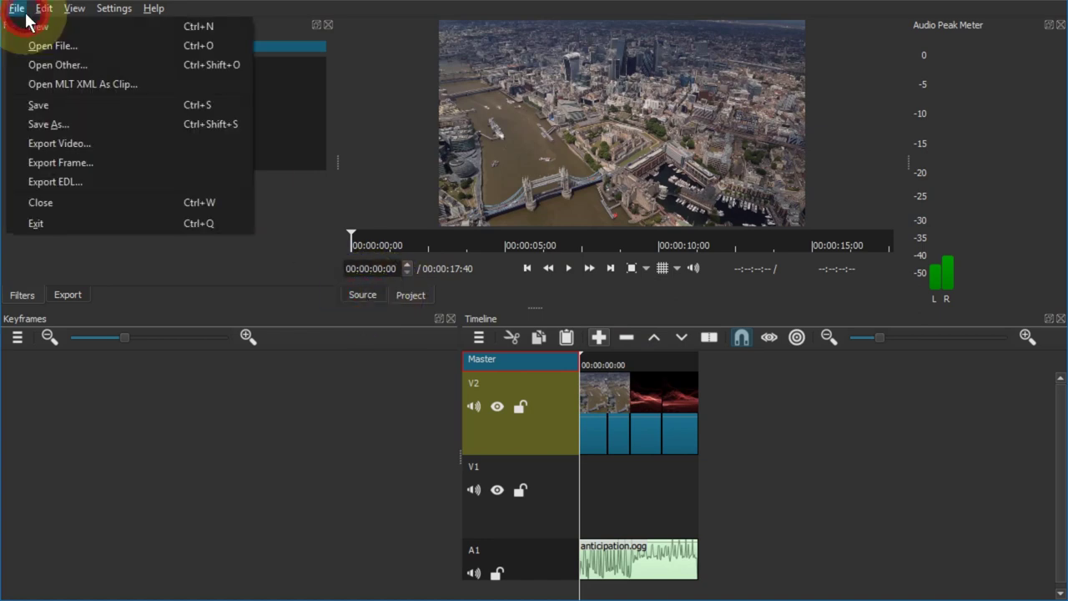
pyautogui.click(140, 57)
pyautogui.click(309, 187)
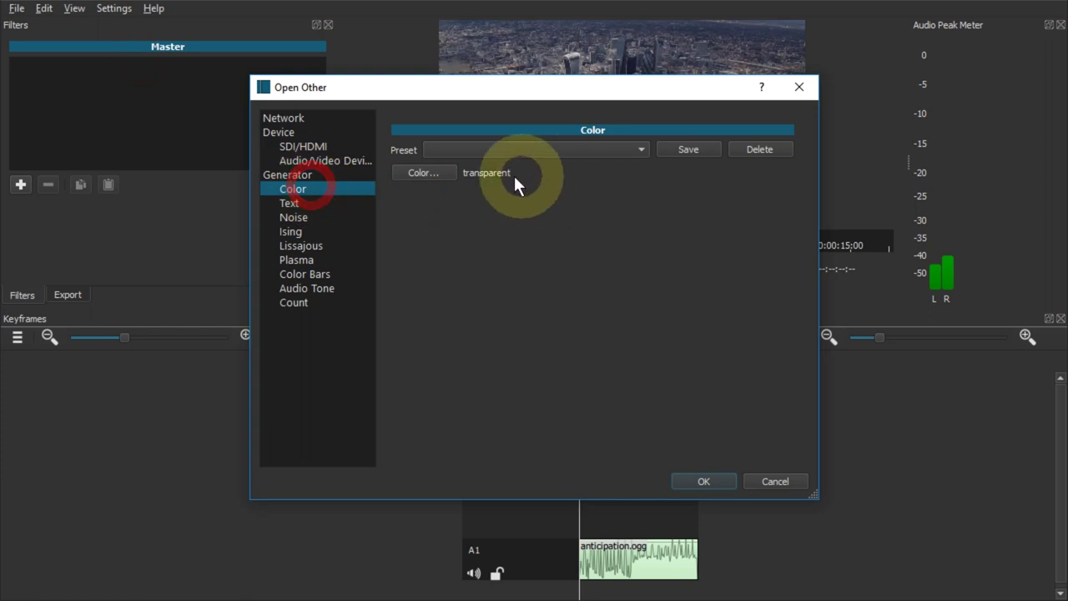
pyautogui.click(429, 173)
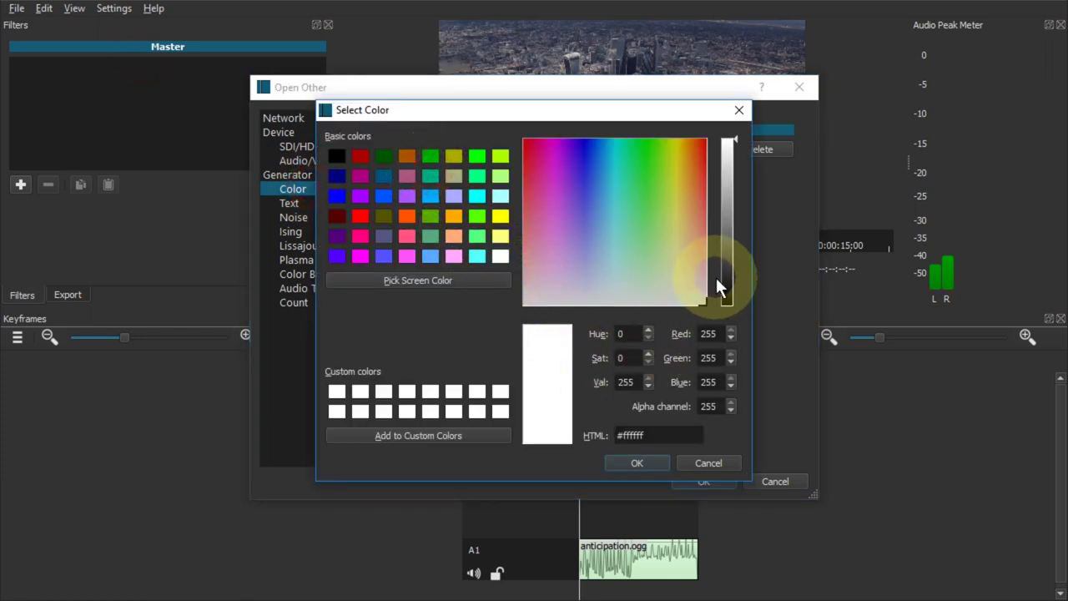
pyautogui.moveTo(720, 285); pyautogui.dragTo(737, 357)
pyautogui.click(635, 464)
pyautogui.click(668, 481)
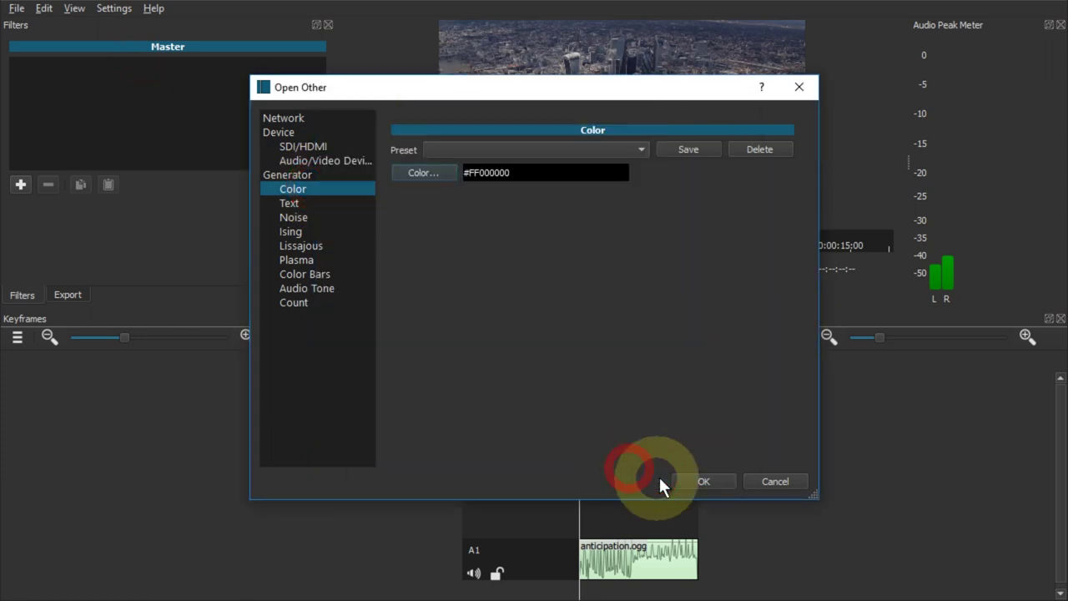
# - Place the black clip on V1, enlarge the timeline panel, and move the clip to the track start
pyautogui.click(632, 194)
pyautogui.moveTo(633, 198); pyautogui.dragTo(804, 559)
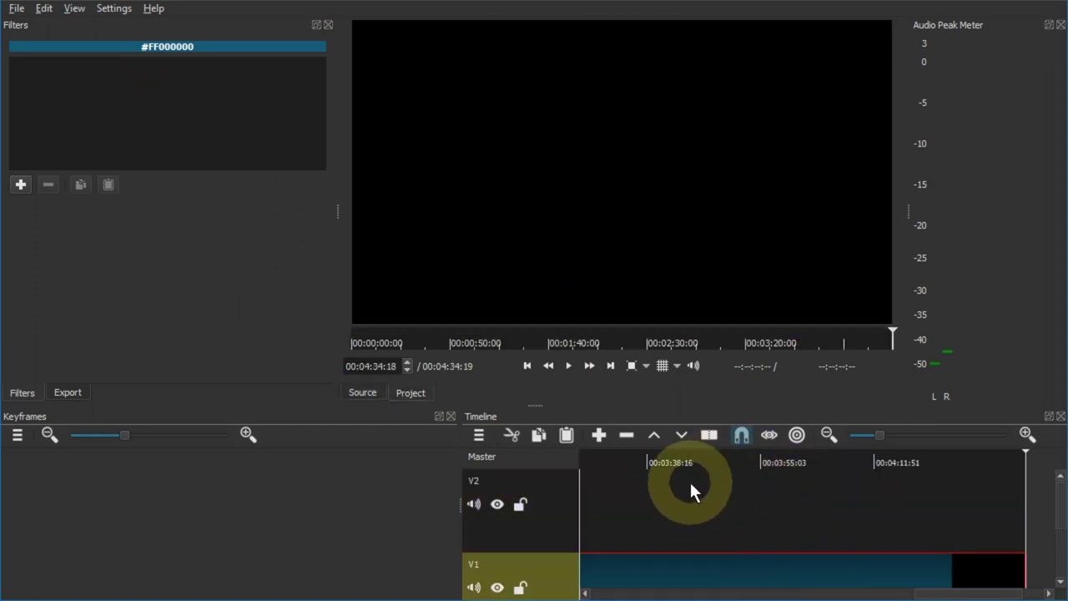
pyautogui.scroll(2, 665, 496)
pyautogui.click(535, 403)
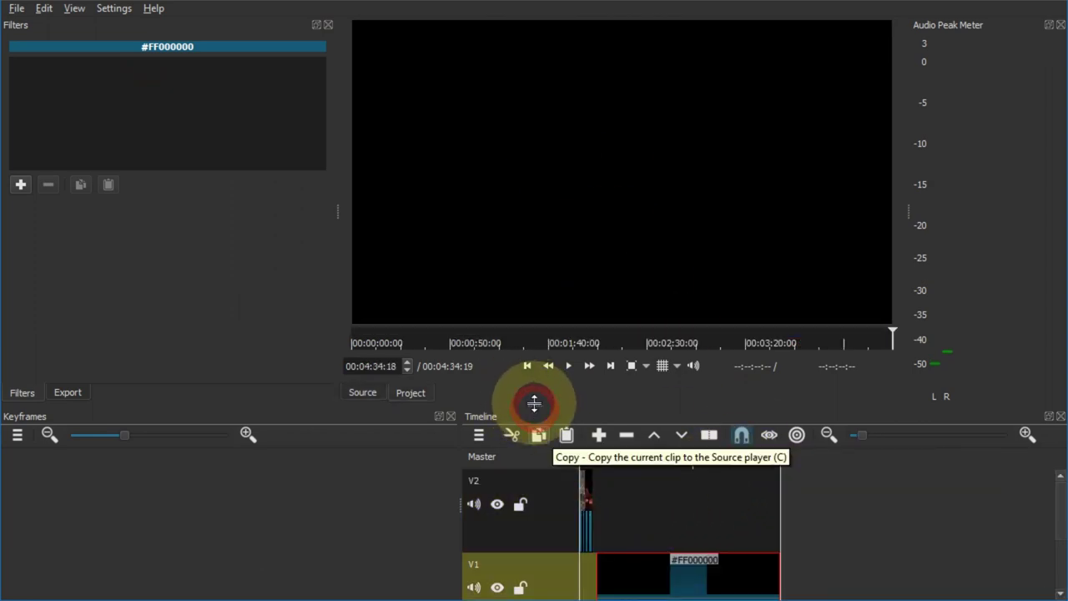
pyautogui.moveTo(534, 404); pyautogui.dragTo(546, 262)
pyautogui.scroll(2, 602, 425)
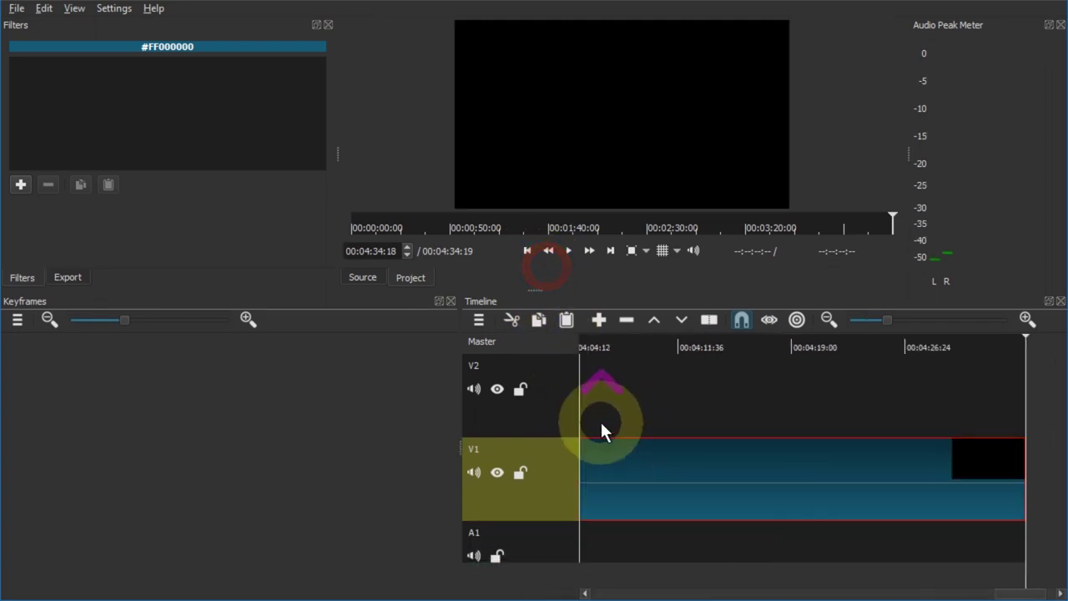
pyautogui.click(634, 592)
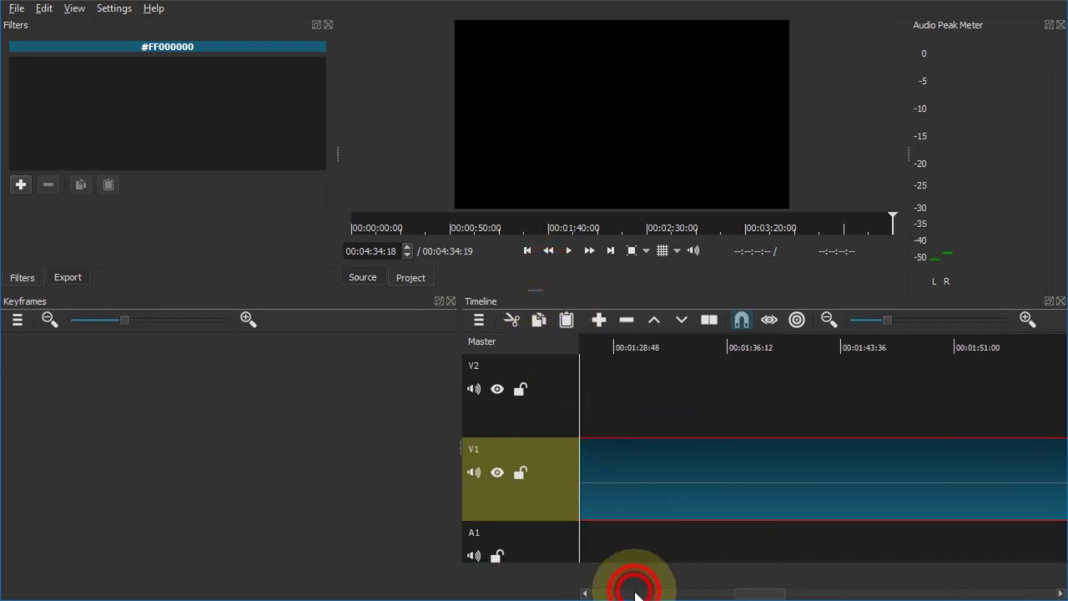
pyautogui.click(634, 592)
pyautogui.click(626, 592)
pyautogui.click(608, 592)
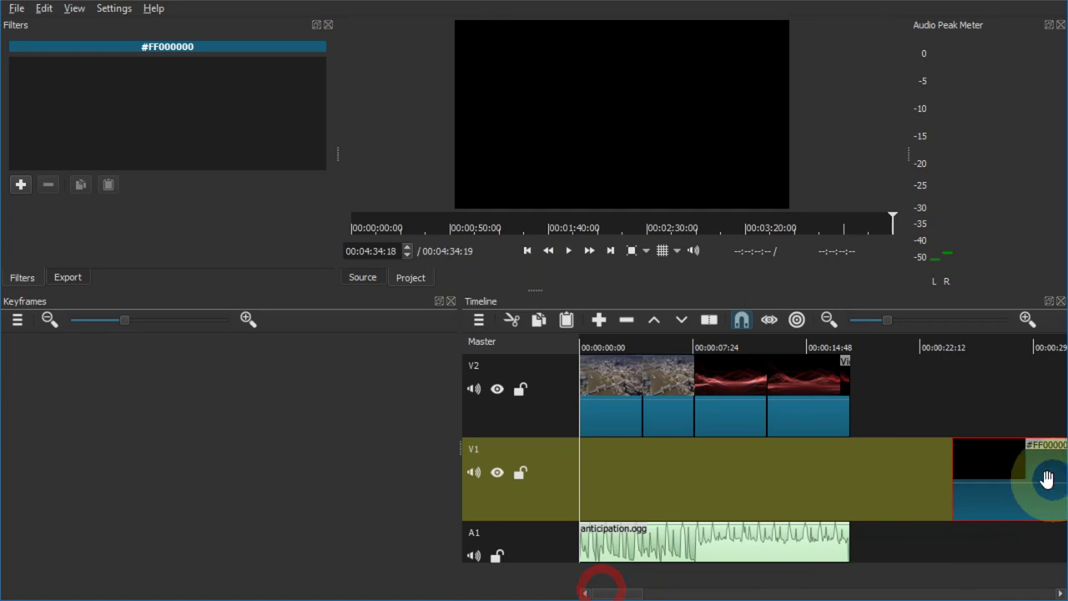
pyautogui.moveTo(1048, 479); pyautogui.dragTo(626, 485)
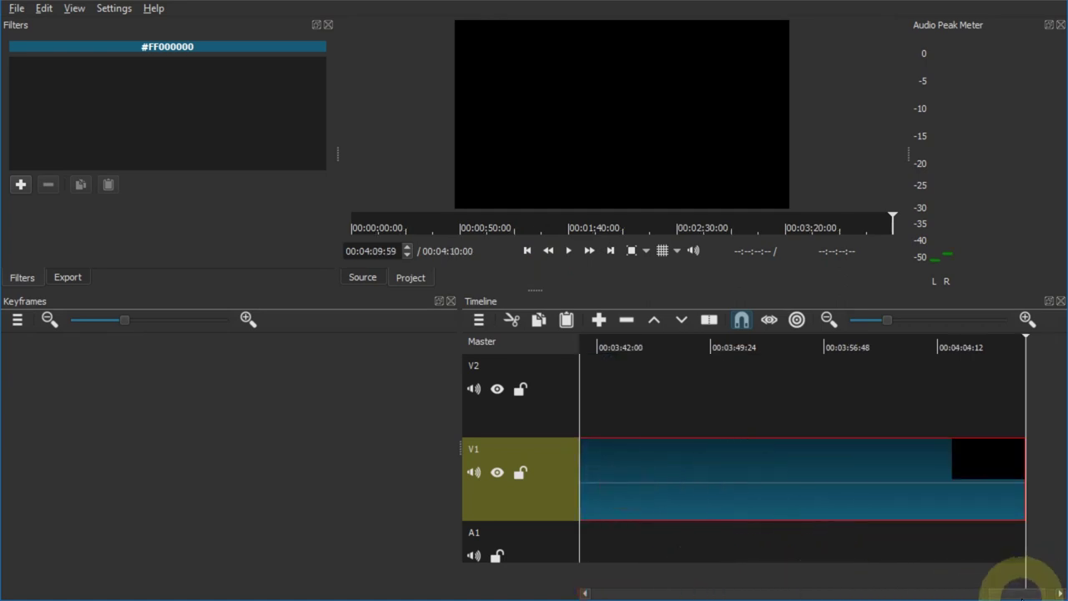
# - Remove the black clip's tail past the V2 clips' 17:40 end
pyautogui.click(797, 591)
pyautogui.click(612, 591)
pyautogui.click(589, 592)
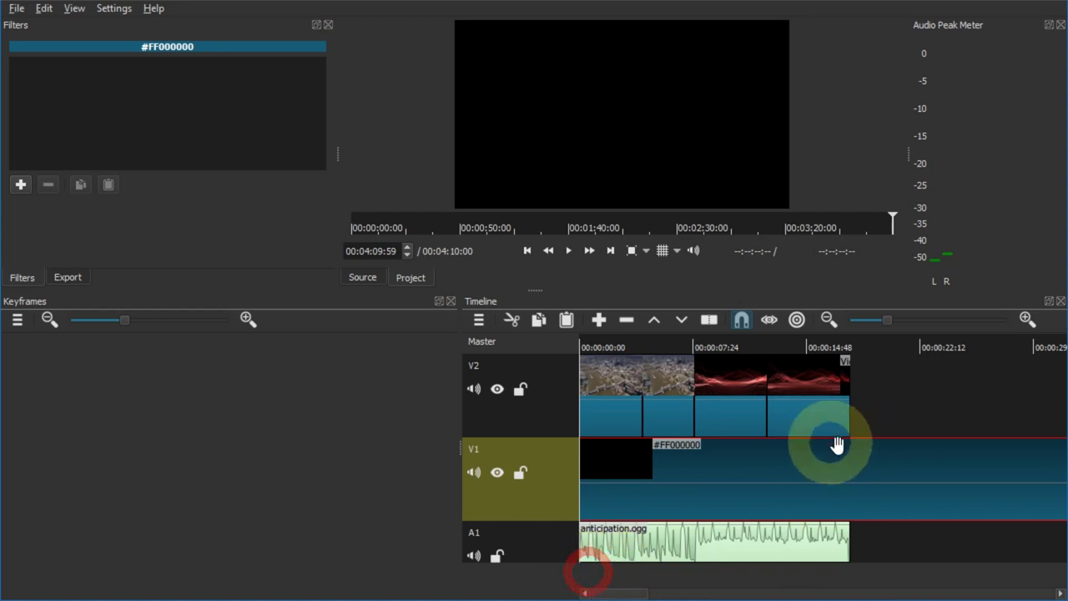
pyautogui.click(883, 344)
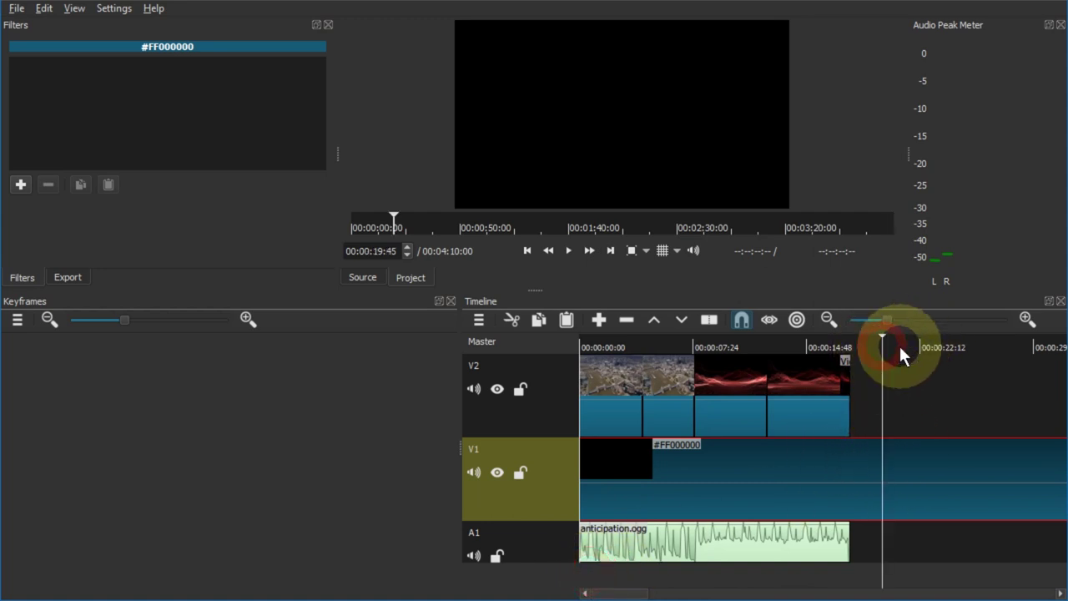
pyautogui.press('Up')
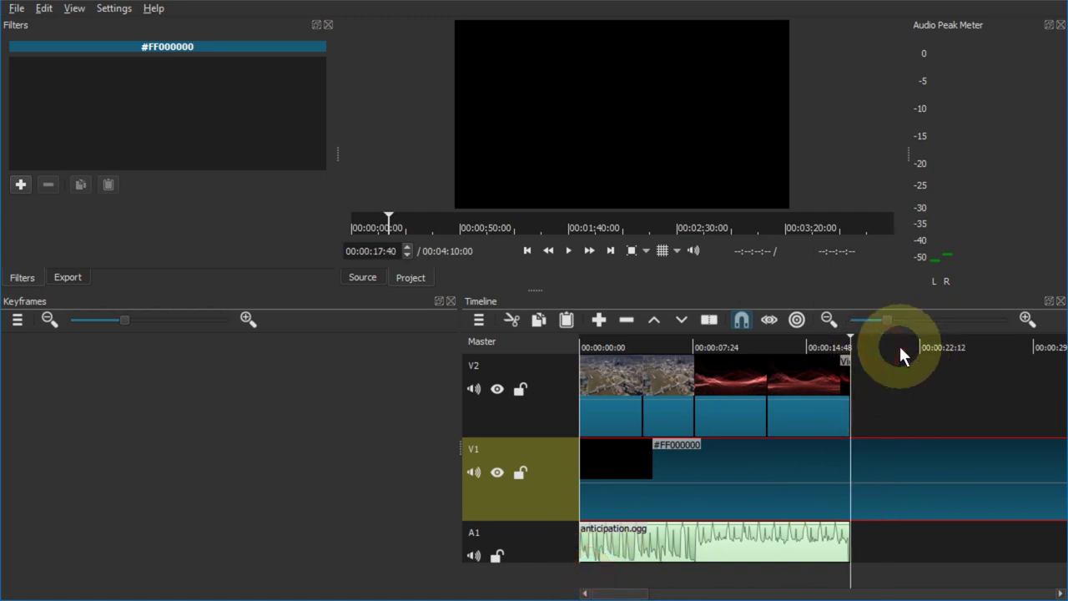
pyautogui.click(953, 461)
pyautogui.rightClick(954, 461)
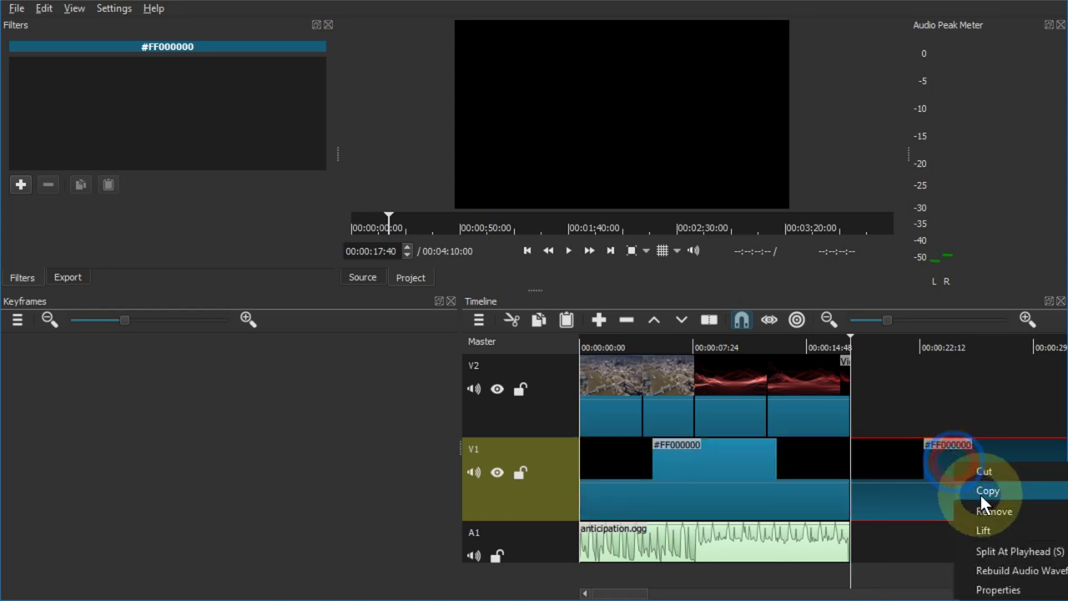
pyautogui.click(979, 511)
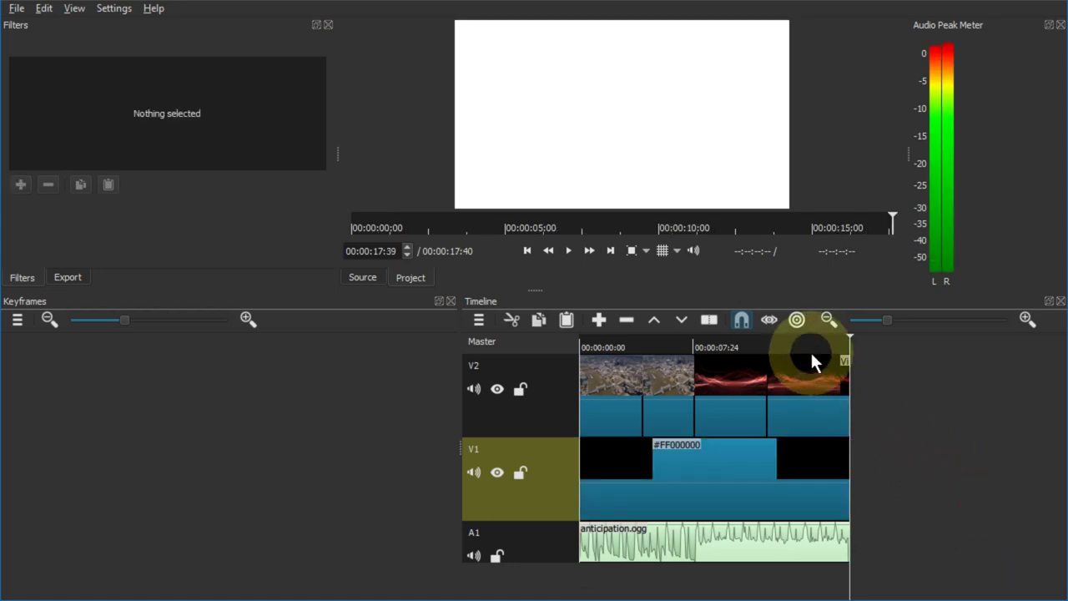
# - Save the project and re-enable the Thames aerial clip's Blur filter
pyautogui.hotkey('ctrl', 's')
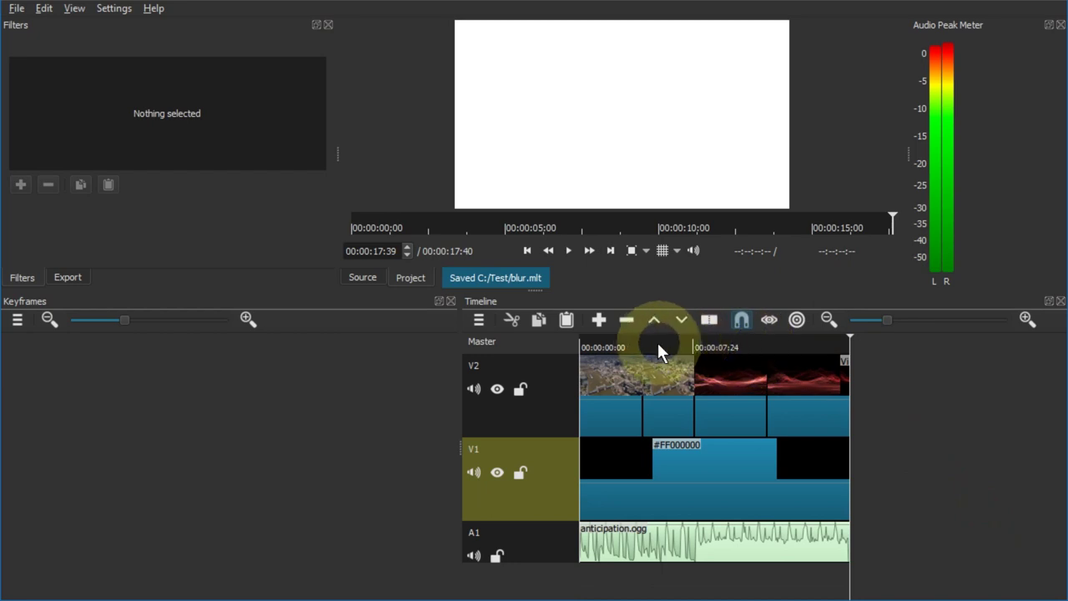
pyautogui.click(651, 338)
pyautogui.click(685, 339)
pyautogui.moveTo(686, 339); pyautogui.dragTo(692, 340)
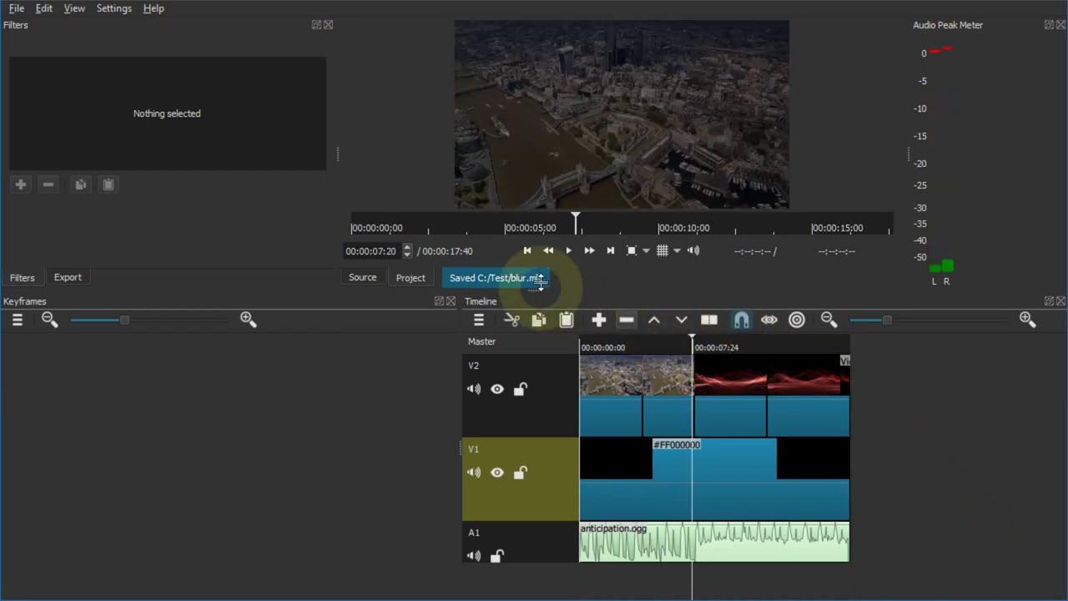
pyautogui.click(676, 388)
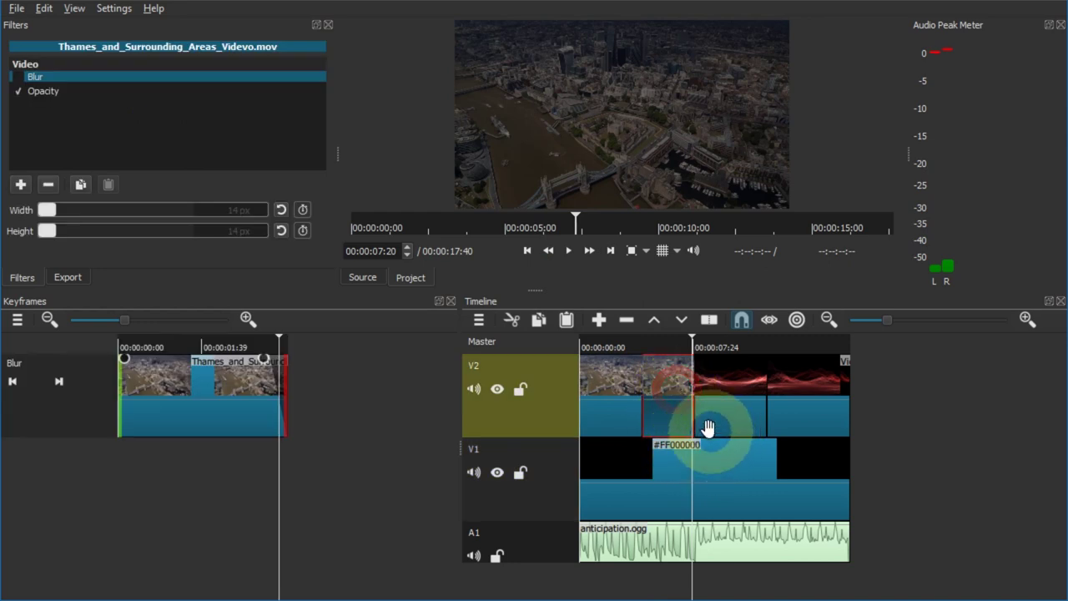
pyautogui.click(18, 76)
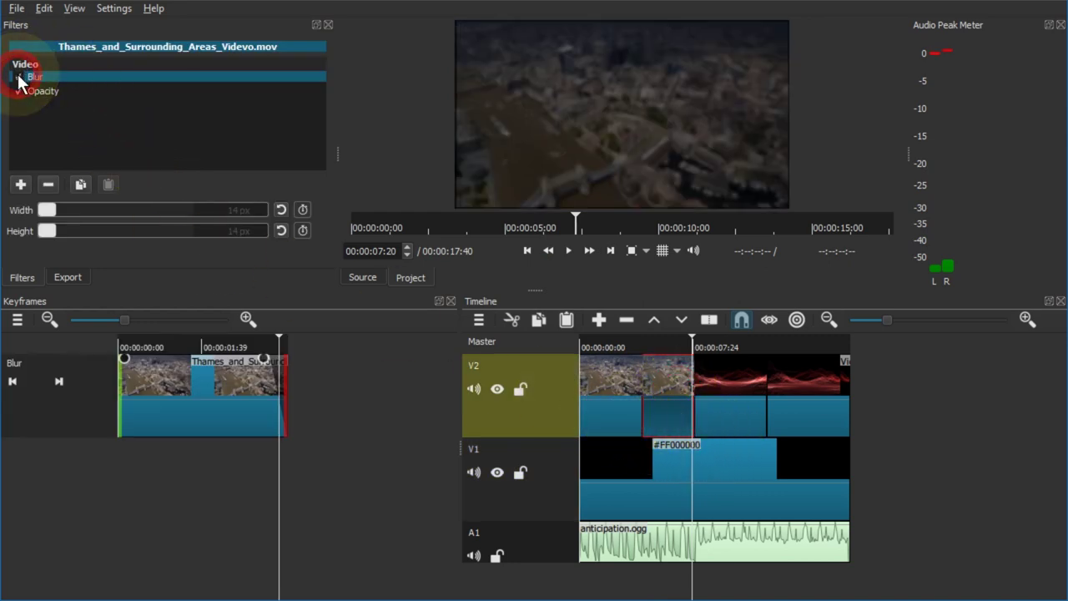
# - Preview the blur transition with V1 hidden, then show V1 again and enlarge the preview
pyautogui.click(677, 342)
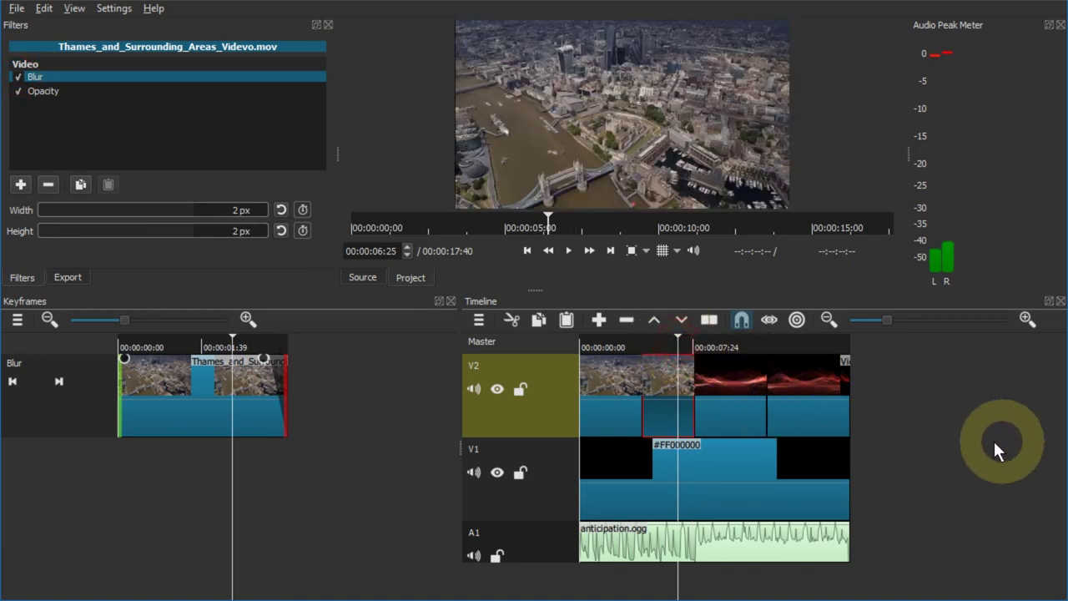
pyautogui.press('j')
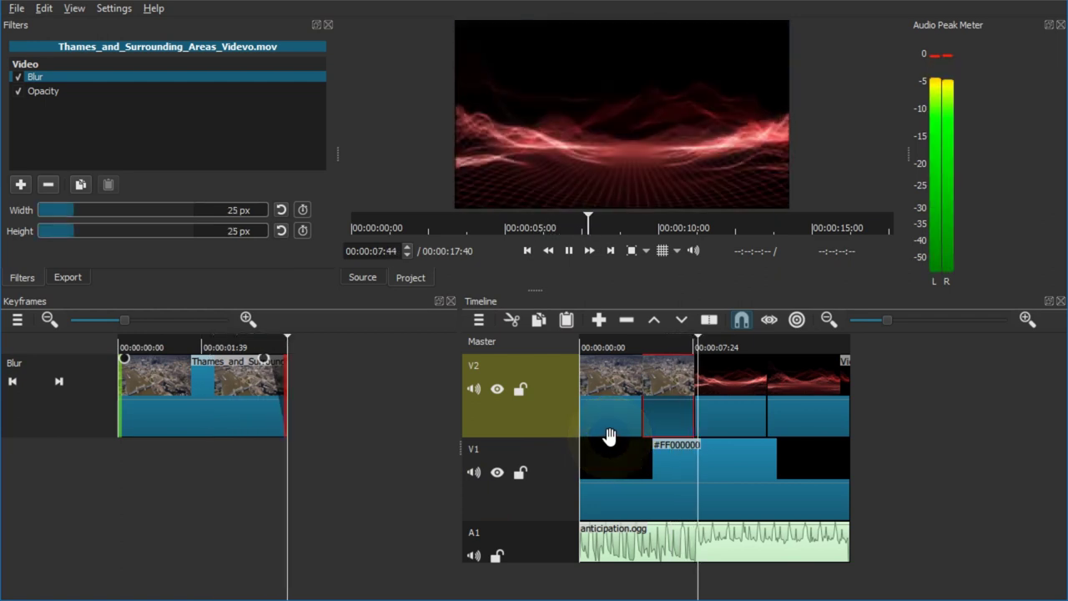
pyautogui.click(632, 424)
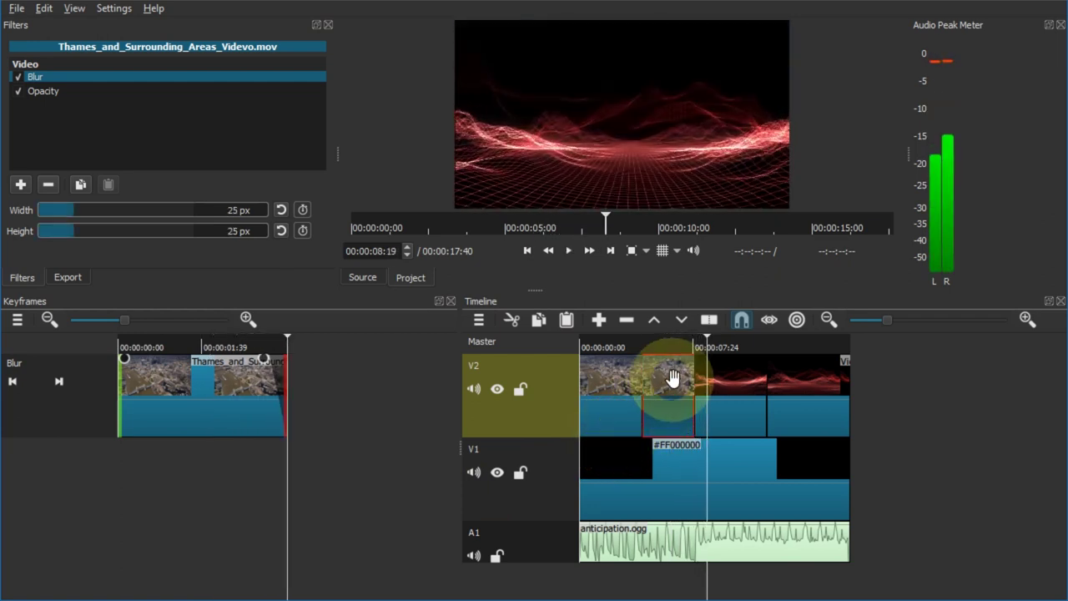
pyautogui.click(499, 472)
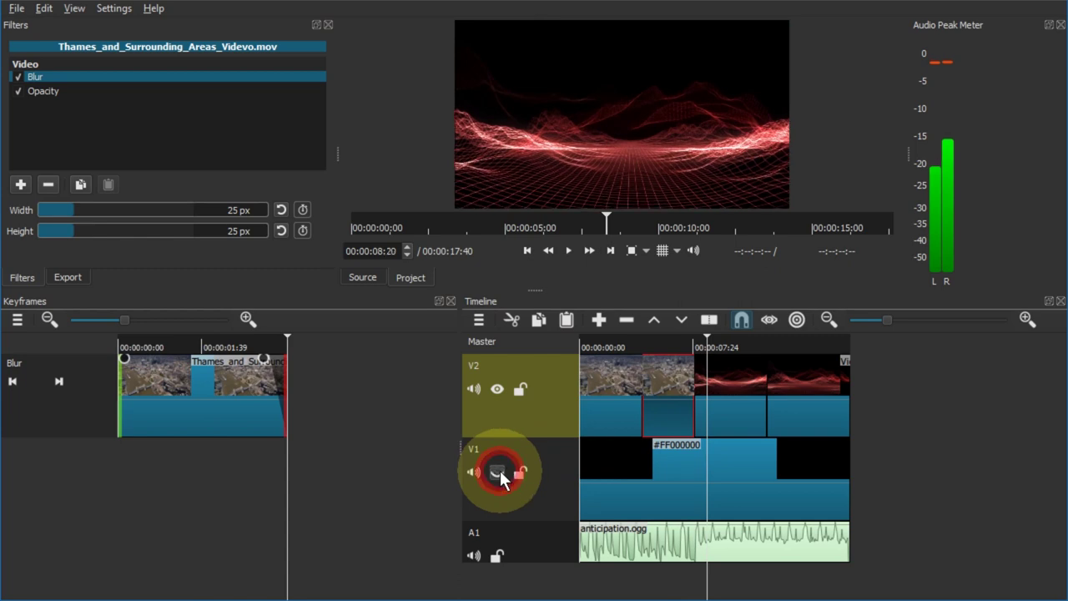
pyautogui.click(690, 342)
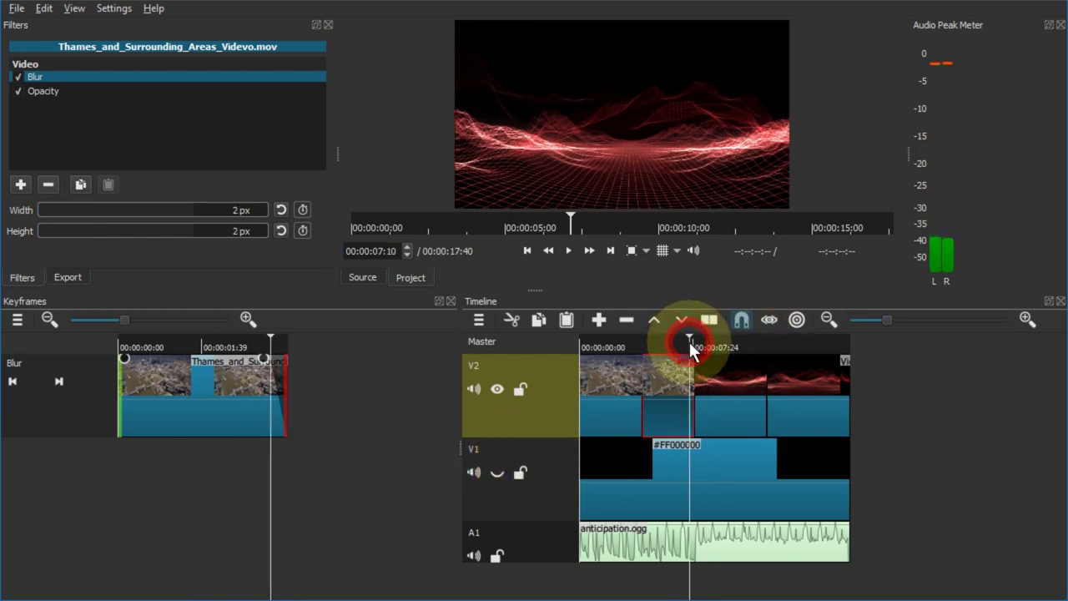
pyautogui.press('Right')
pyautogui.press('Right')
pyautogui.press('Right')
pyautogui.press('Right')
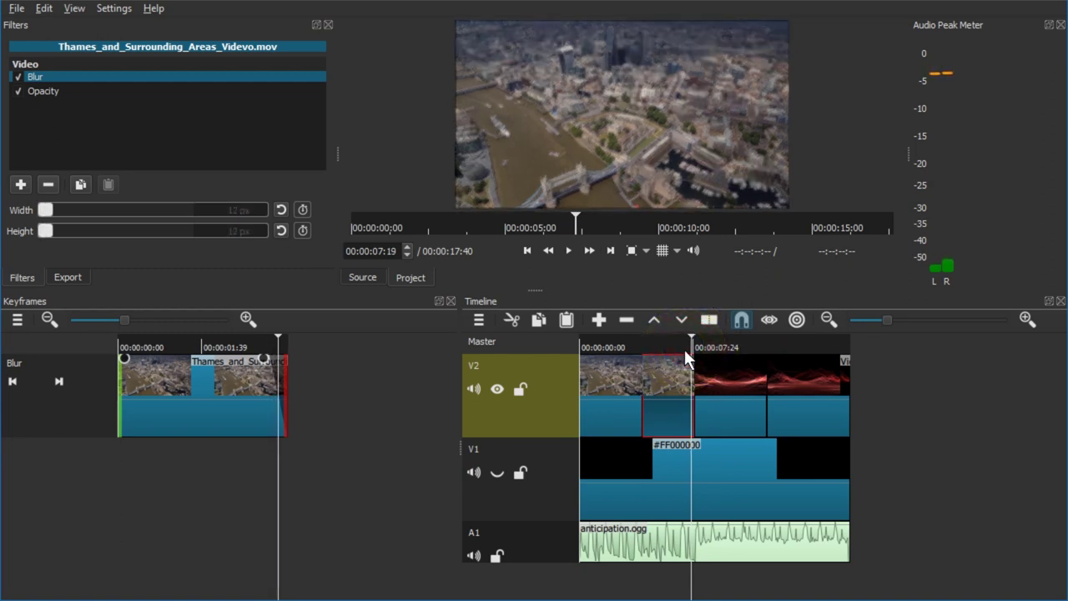
pyautogui.click(496, 472)
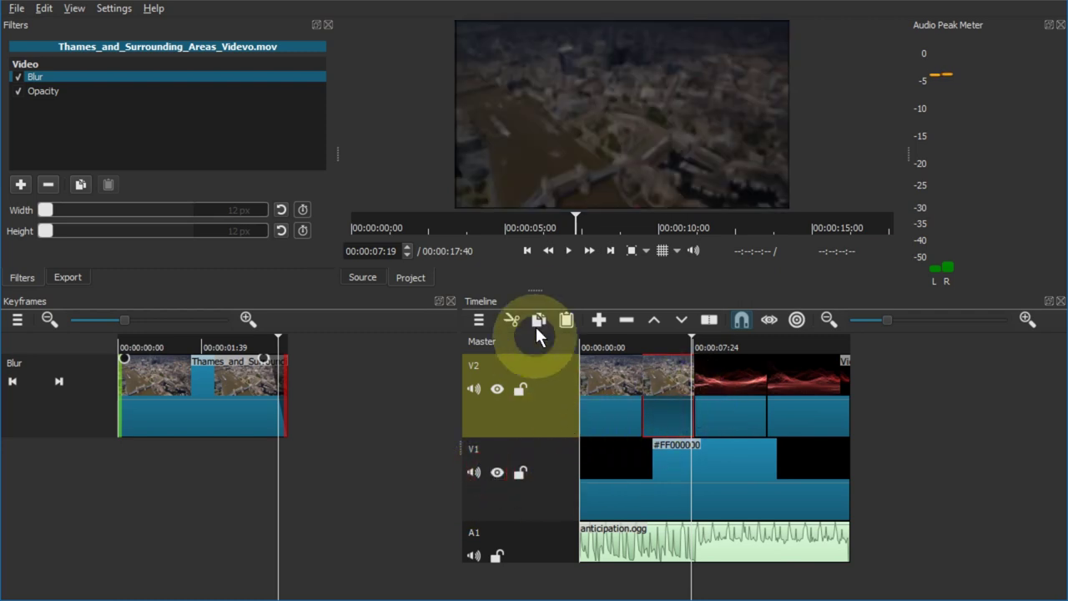
pyautogui.moveTo(532, 290); pyautogui.dragTo(544, 450)
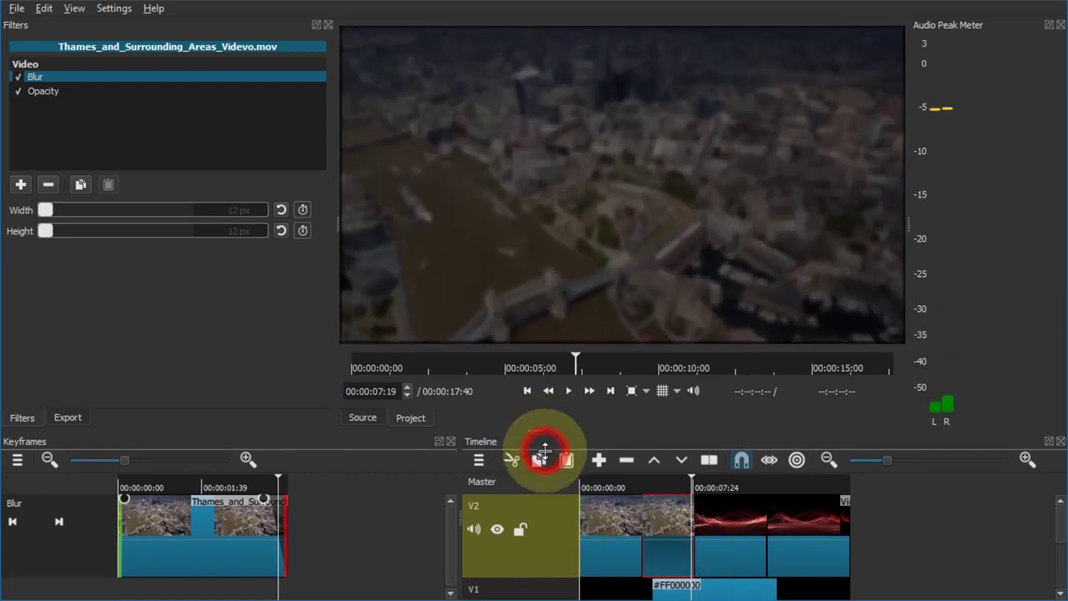
# - Add an Opacity filter to the red cyberspace clip by searching 'opa'
pyautogui.click(729, 530)
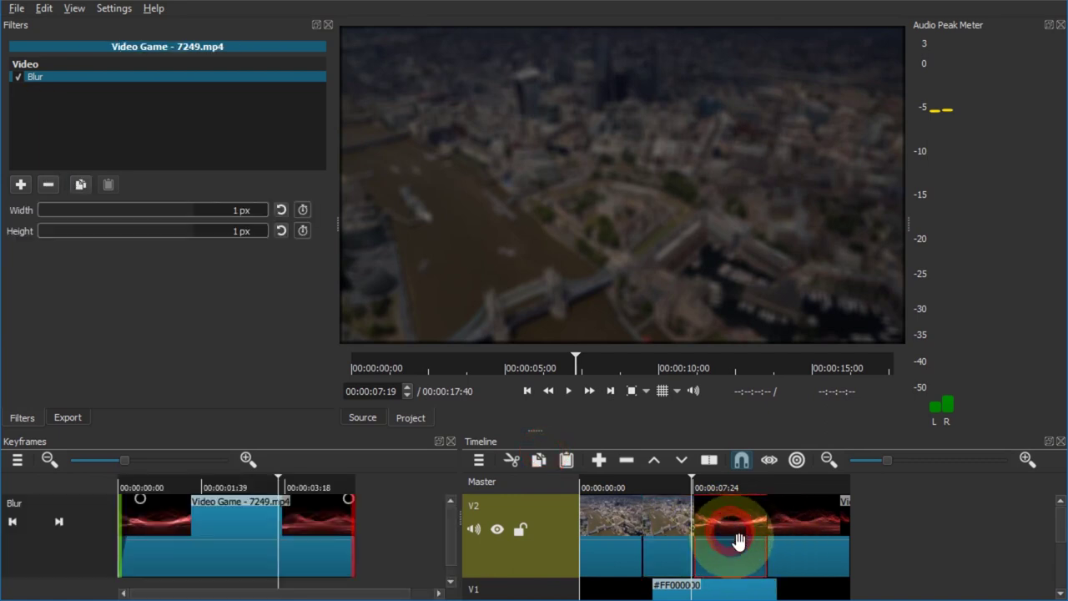
pyautogui.click(20, 184)
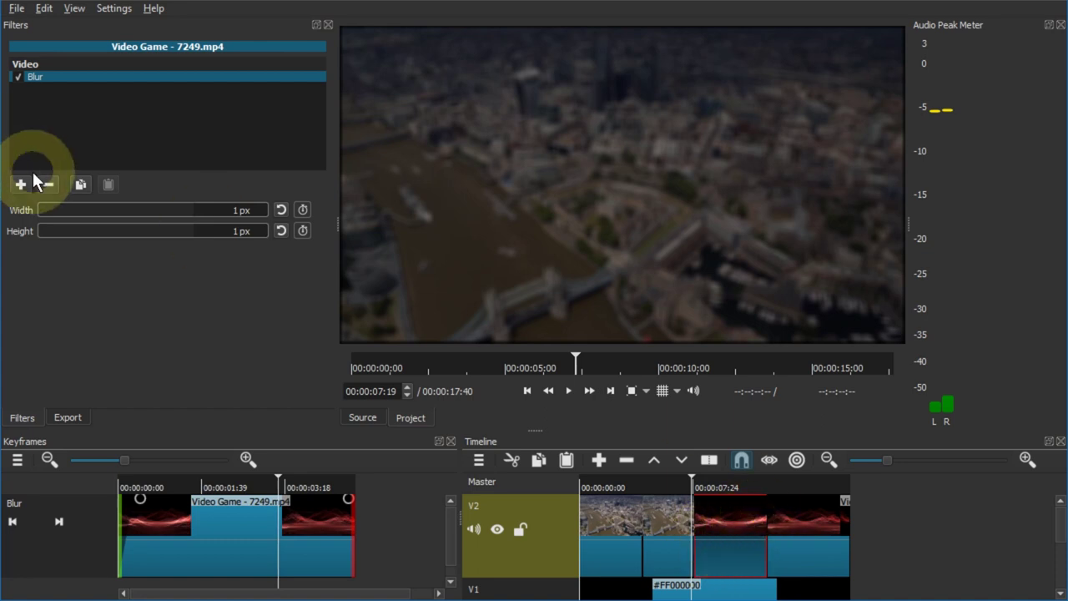
pyautogui.click(144, 247)
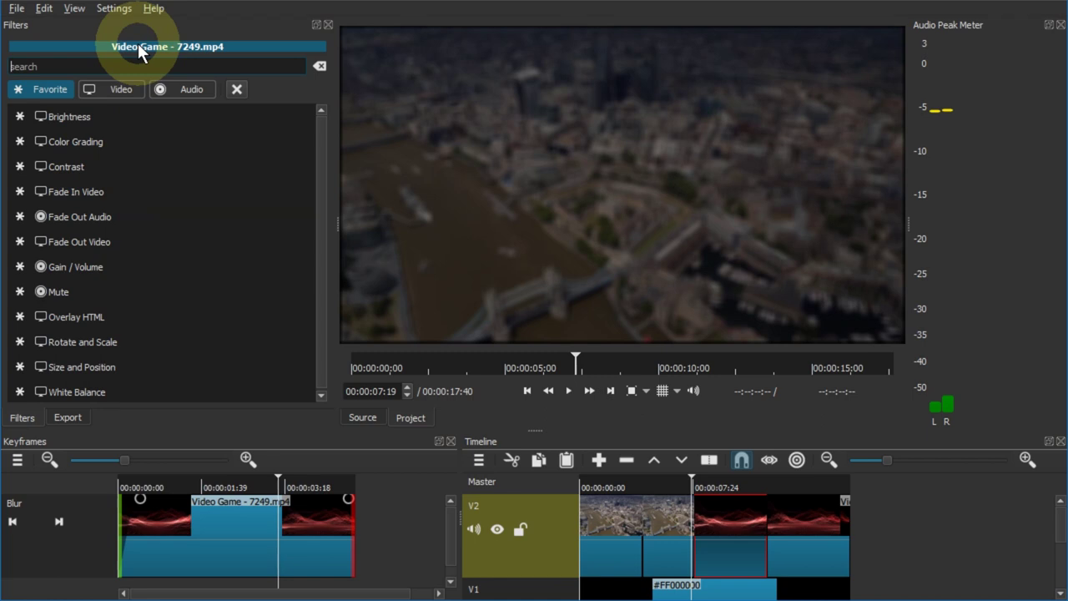
pyautogui.write('opa')
pyautogui.click(75, 115)
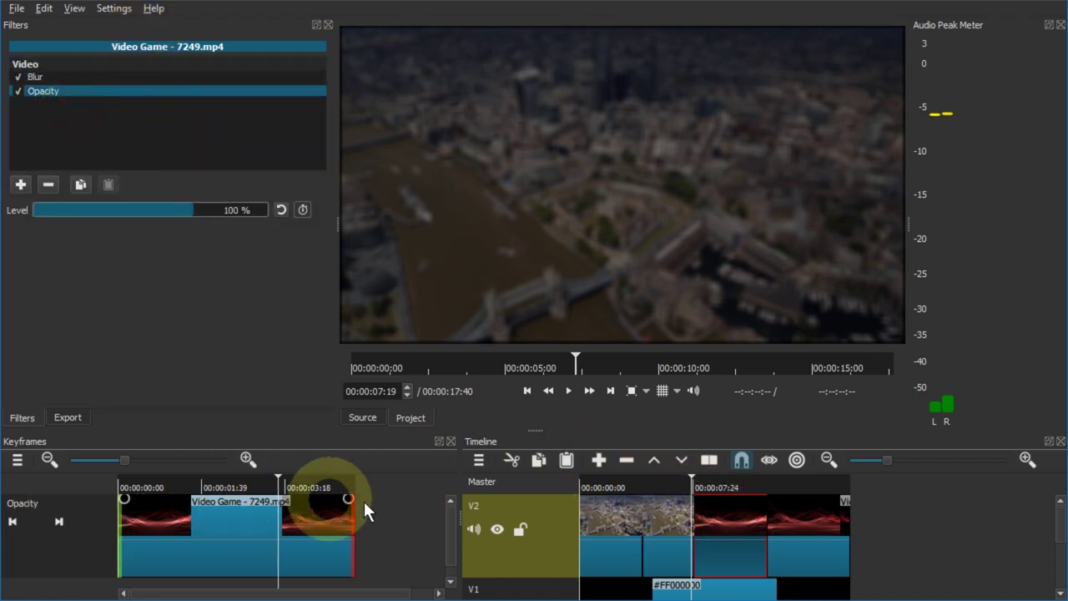
# - Enable opacity Level keyframes at 00:00:08:19 and set 50% at the clip's start
pyautogui.click(712, 485)
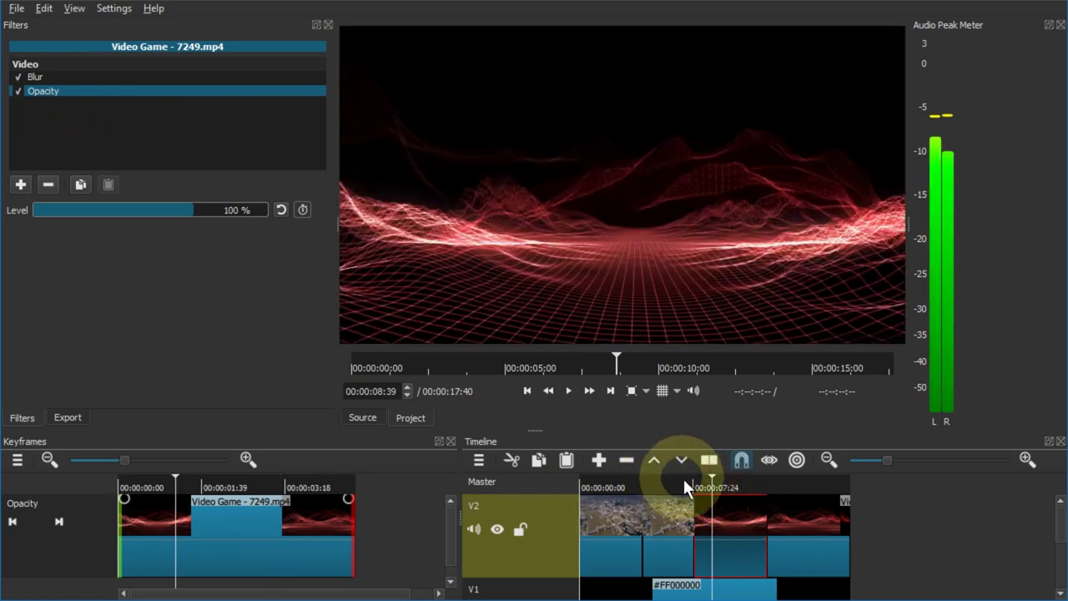
pyautogui.click(706, 483)
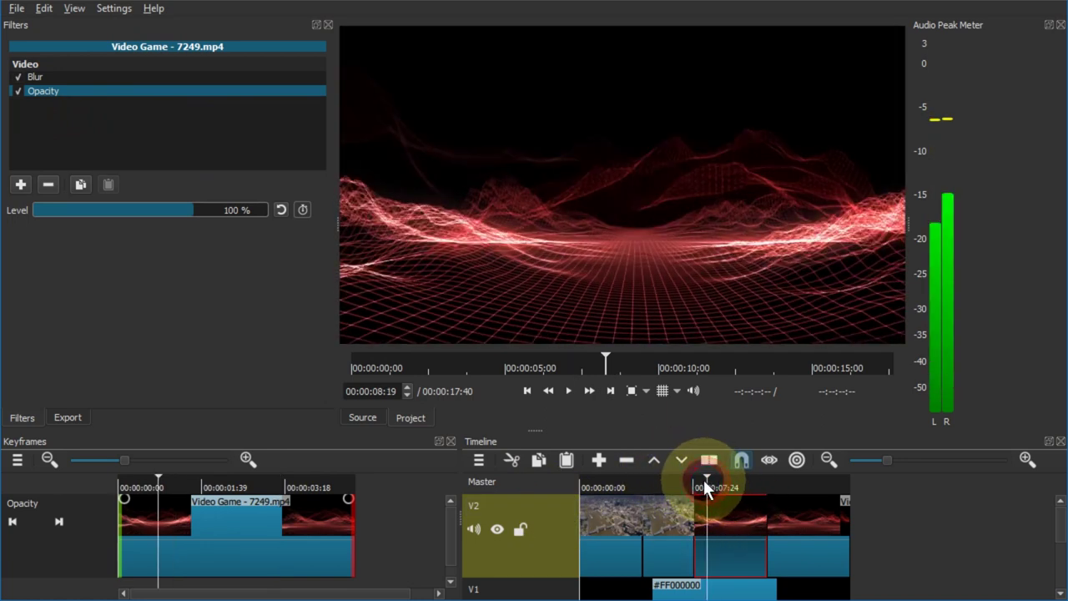
pyautogui.click(303, 210)
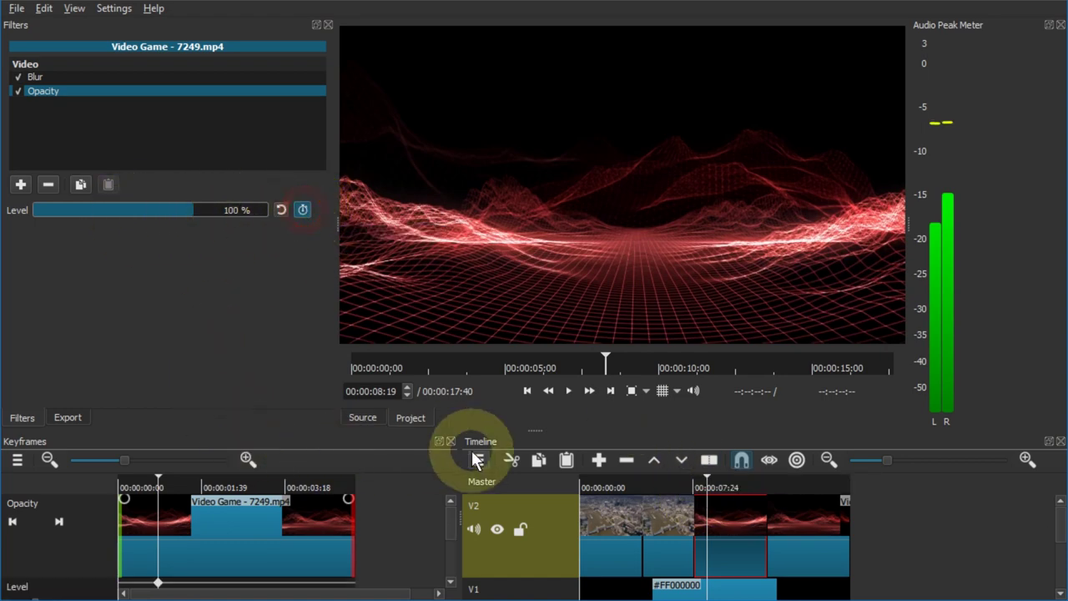
pyautogui.moveTo(537, 430); pyautogui.dragTo(518, 365)
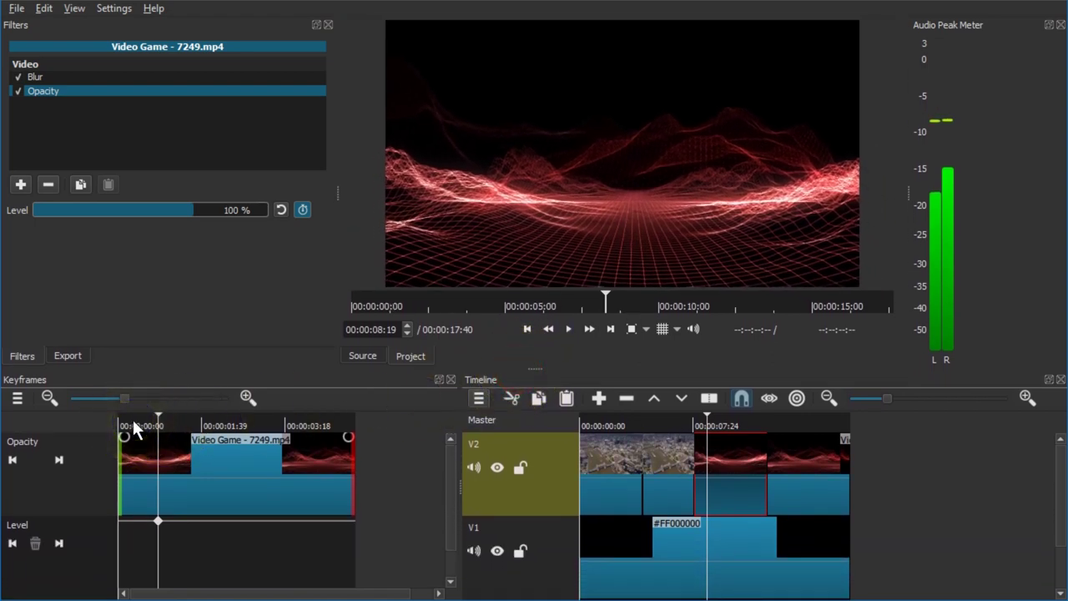
pyautogui.click(133, 420)
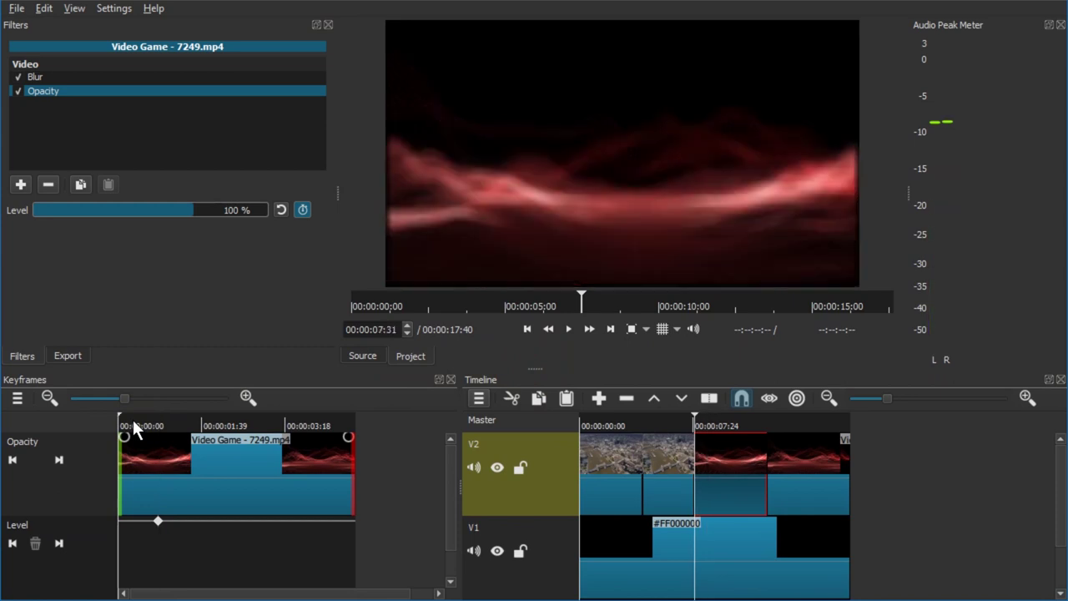
pyautogui.moveTo(266, 448)
pyautogui.mouseDown()
pyautogui.moveTo(325, 443)
pyautogui.moveTo(210, 453)
pyautogui.moveTo(252, 465)
pyautogui.mouseUp()
pyautogui.doubleClick(237, 209)
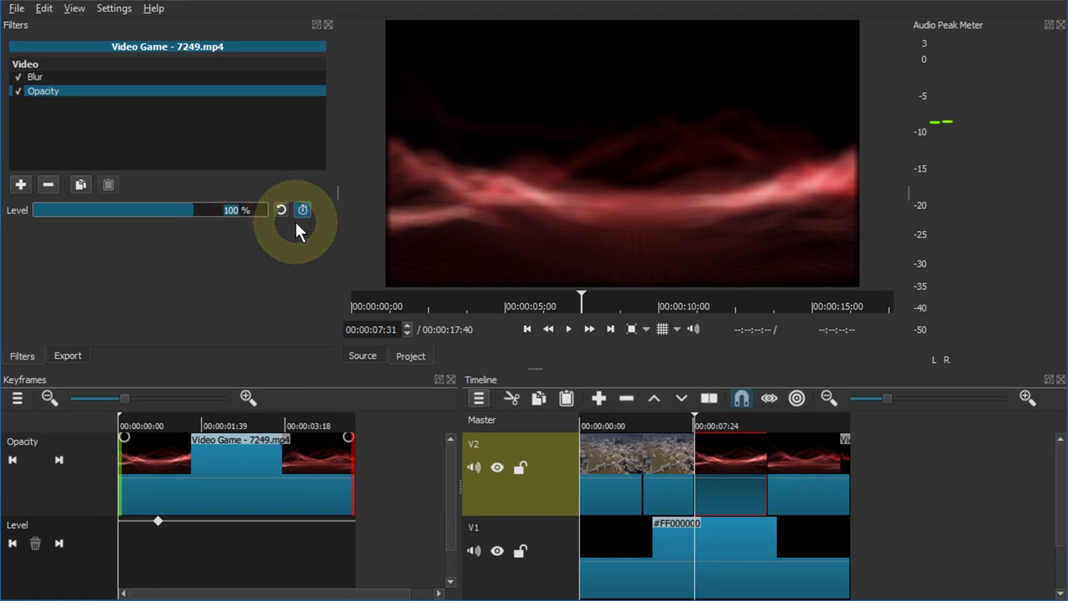
pyautogui.write('50')
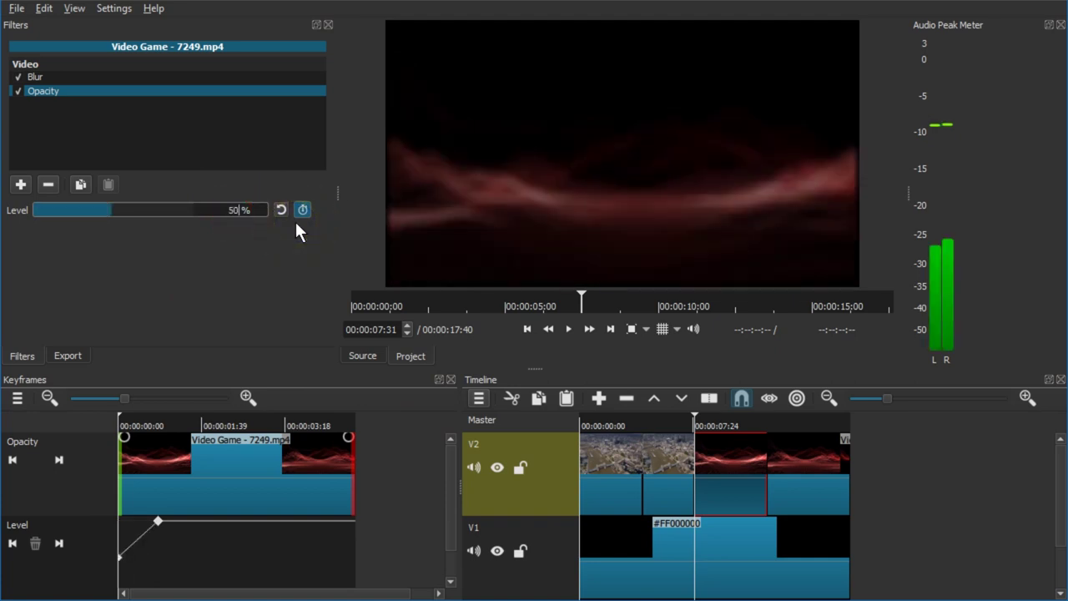
# - Play through the transition to preview the opacity fade-in
pyautogui.click(661, 417)
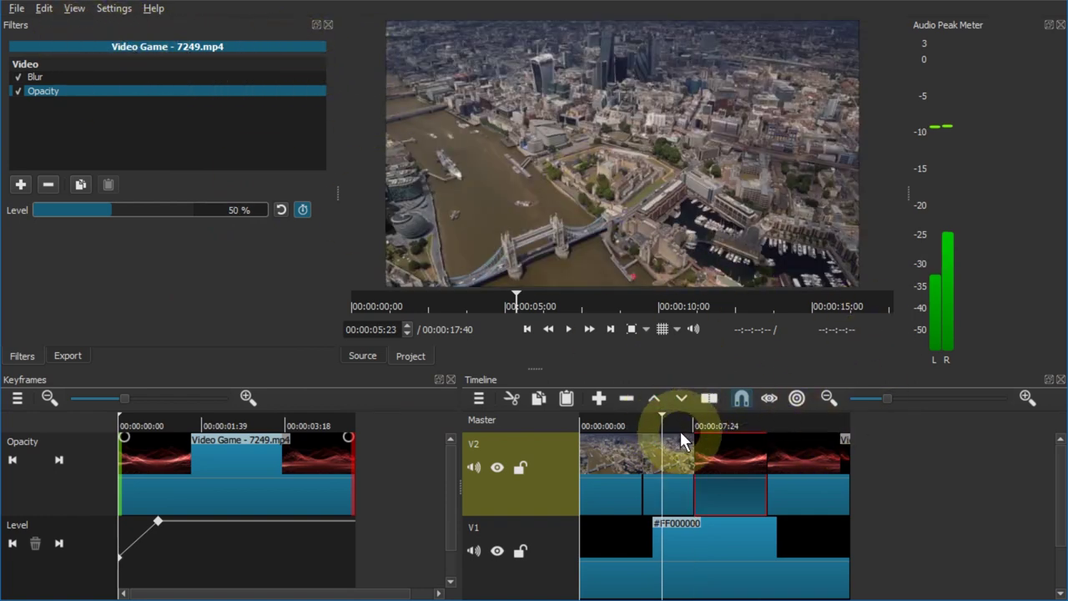
pyautogui.press('space')
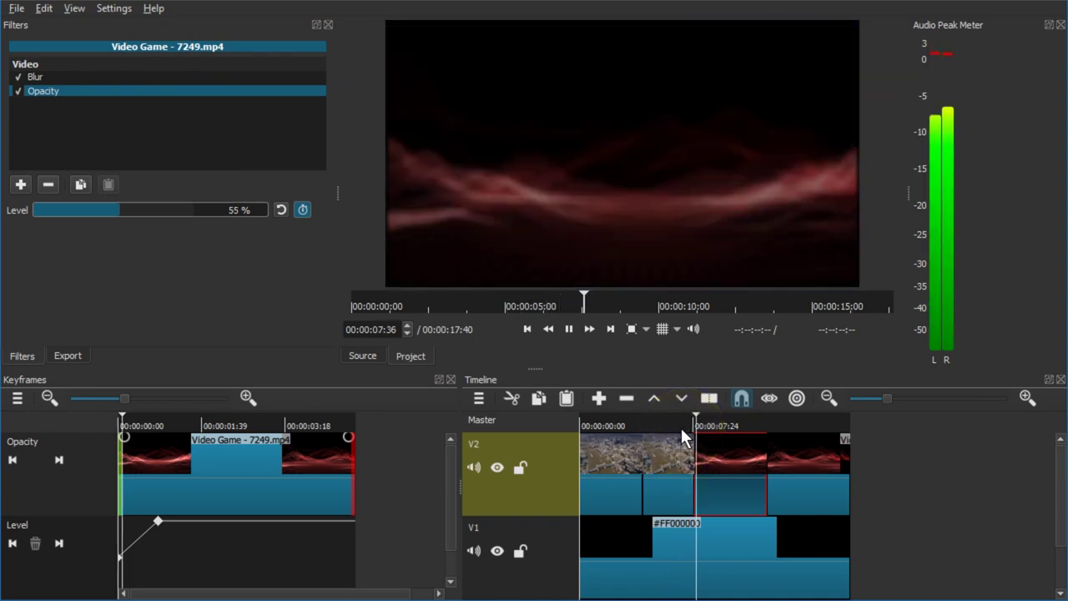
pyautogui.click(733, 411)
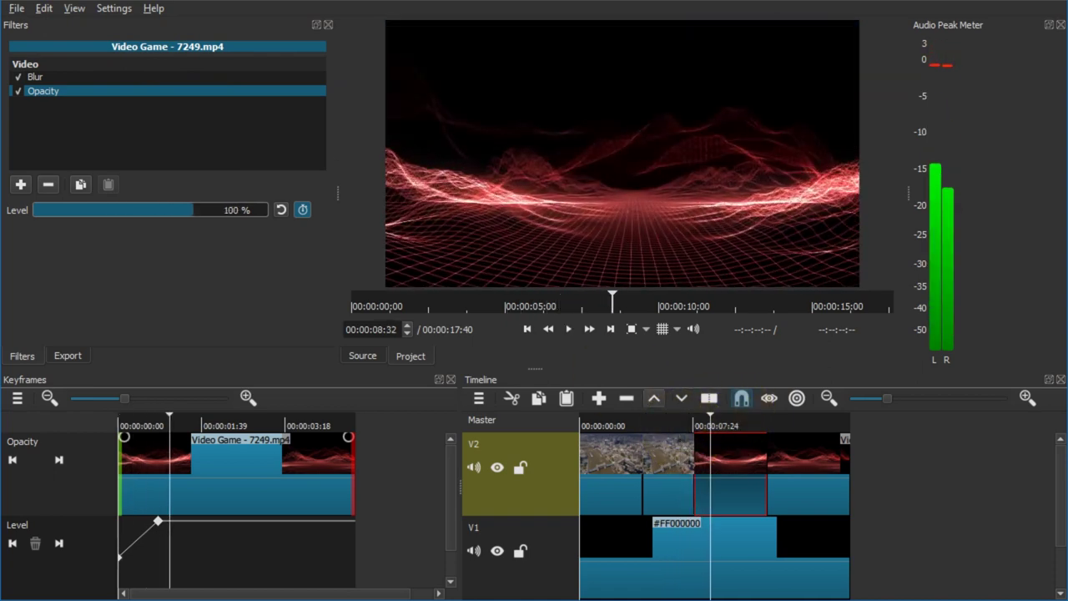
pyautogui.click(17, 8)
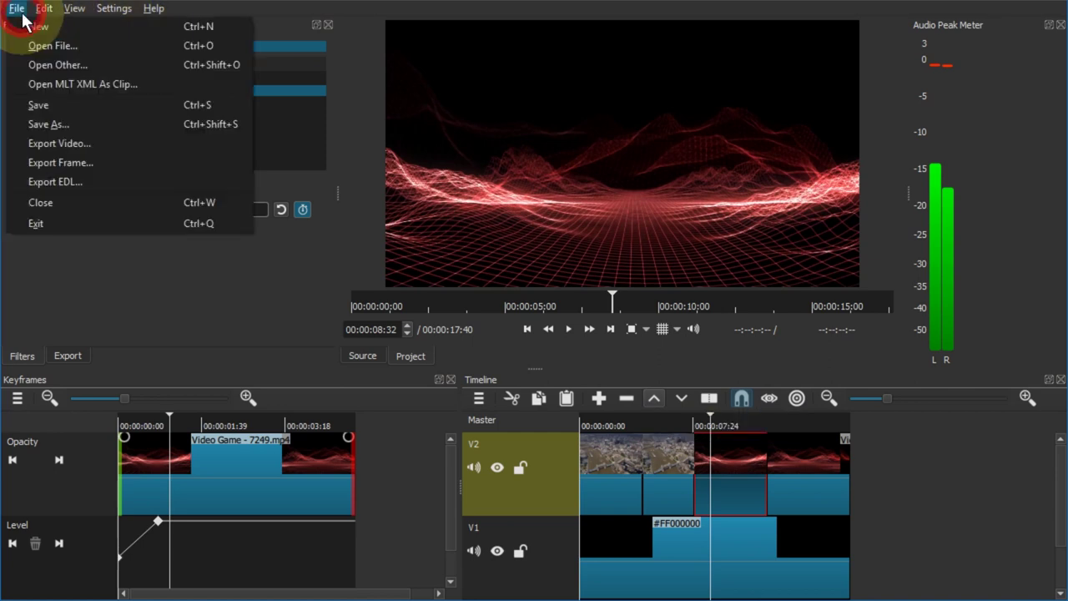
# - Export the timeline via Export Video as blurAndOpacity.mp4 in the Test folder
pyautogui.click(87, 144)
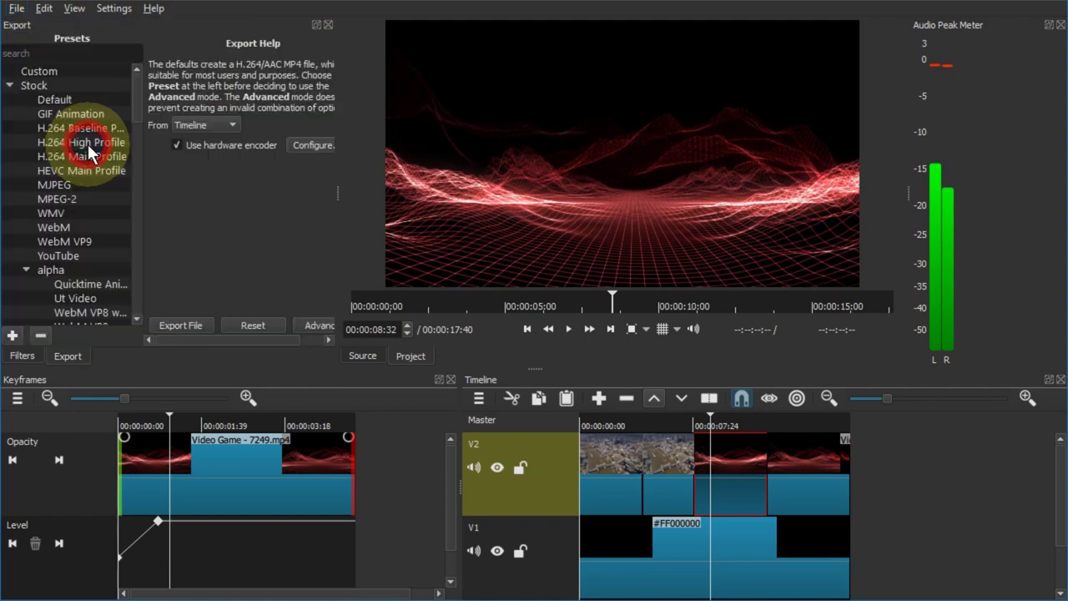
pyautogui.click(196, 336)
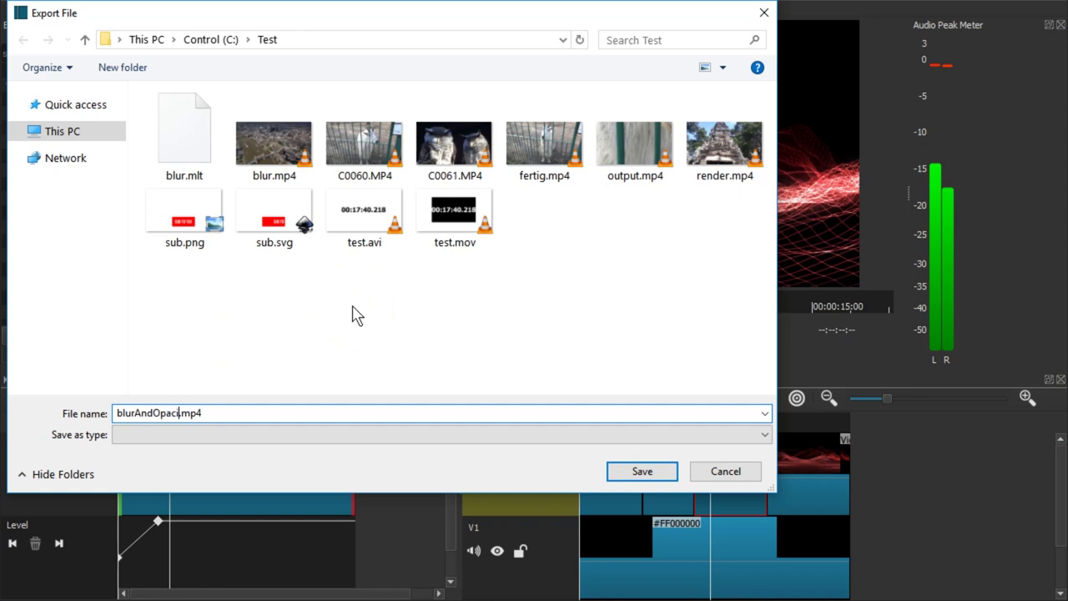
pyautogui.press('Return')
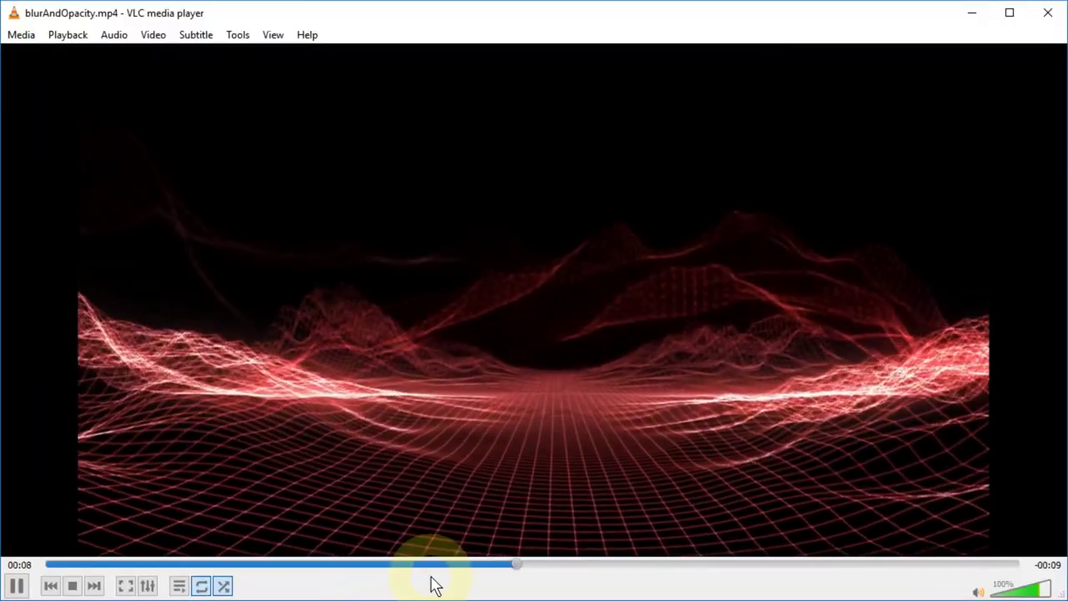
# - Seek back to about 00:04–00:06 in VLC and pause on the city footage
pyautogui.moveTo(434, 571)
pyautogui.mouseDown()
pyautogui.moveTo(451, 572)
pyautogui.moveTo(426, 569)
pyautogui.mouseUp()
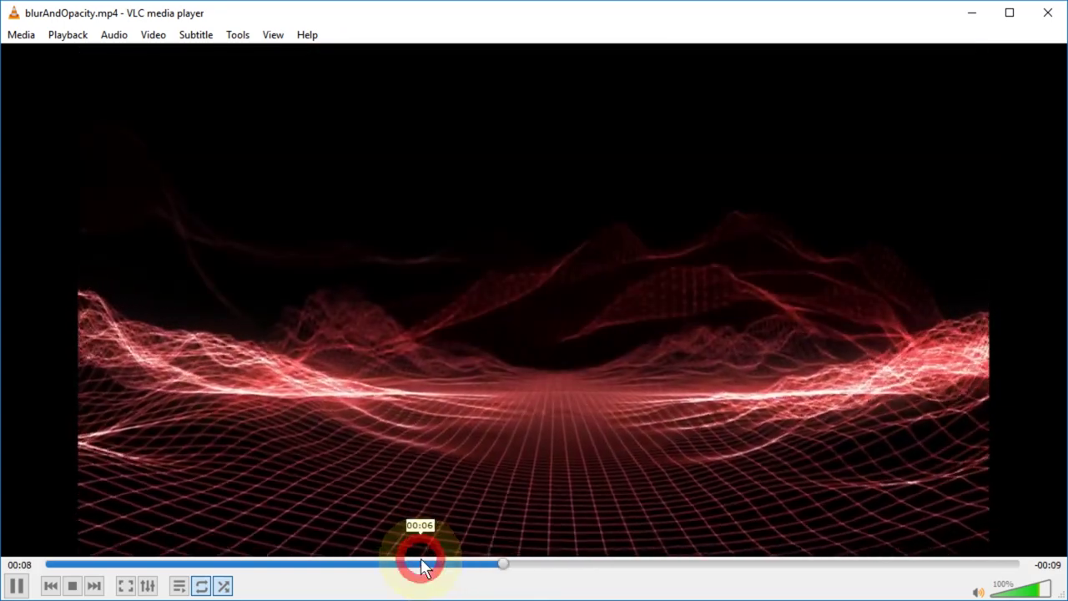
pyautogui.click(424, 565)
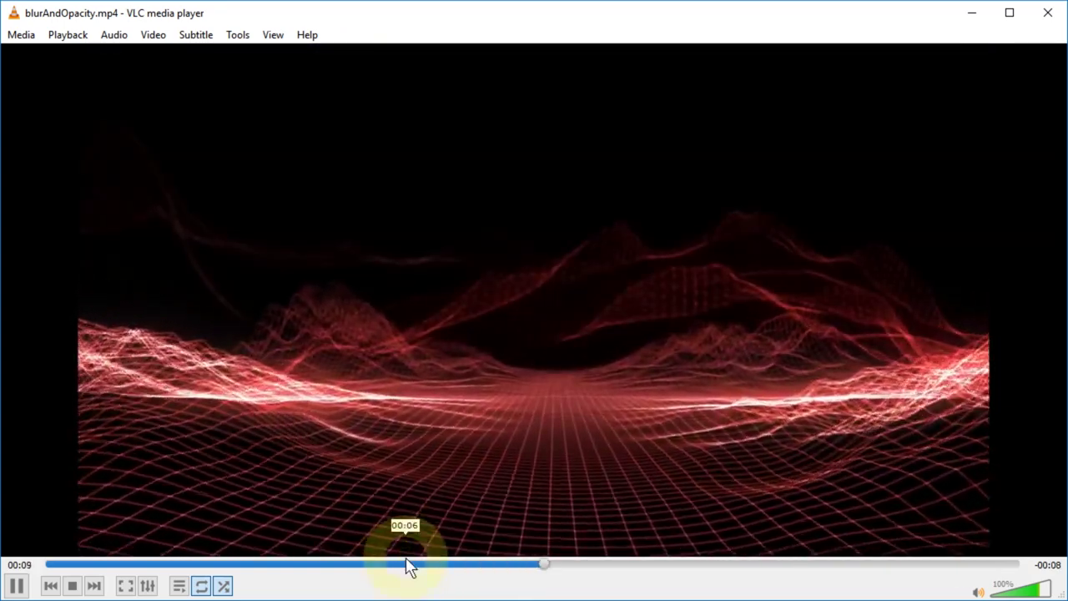
pyautogui.click(407, 565)
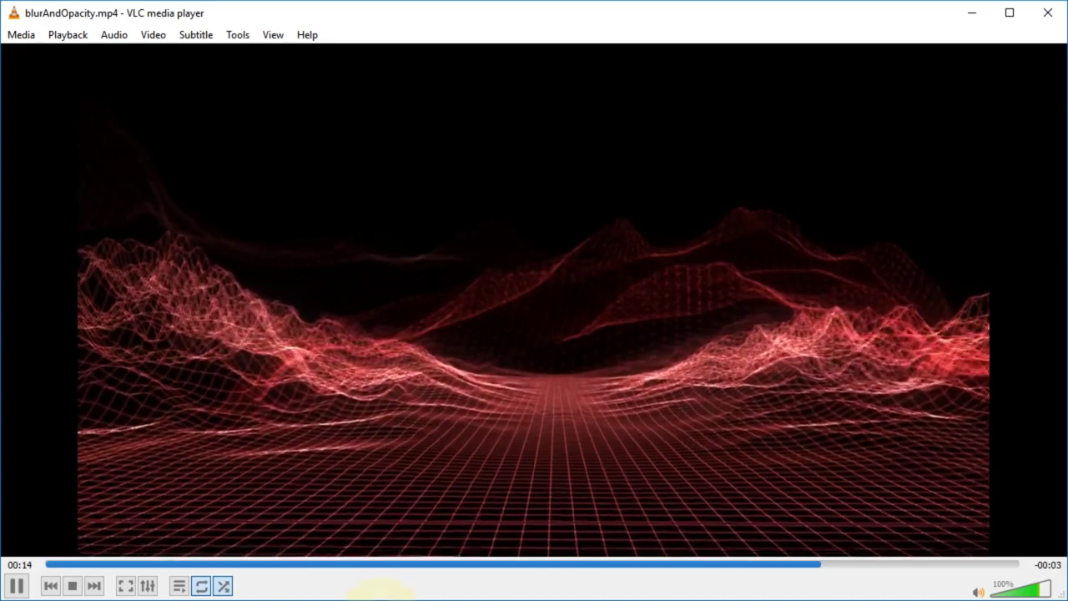
pyautogui.click(395, 565)
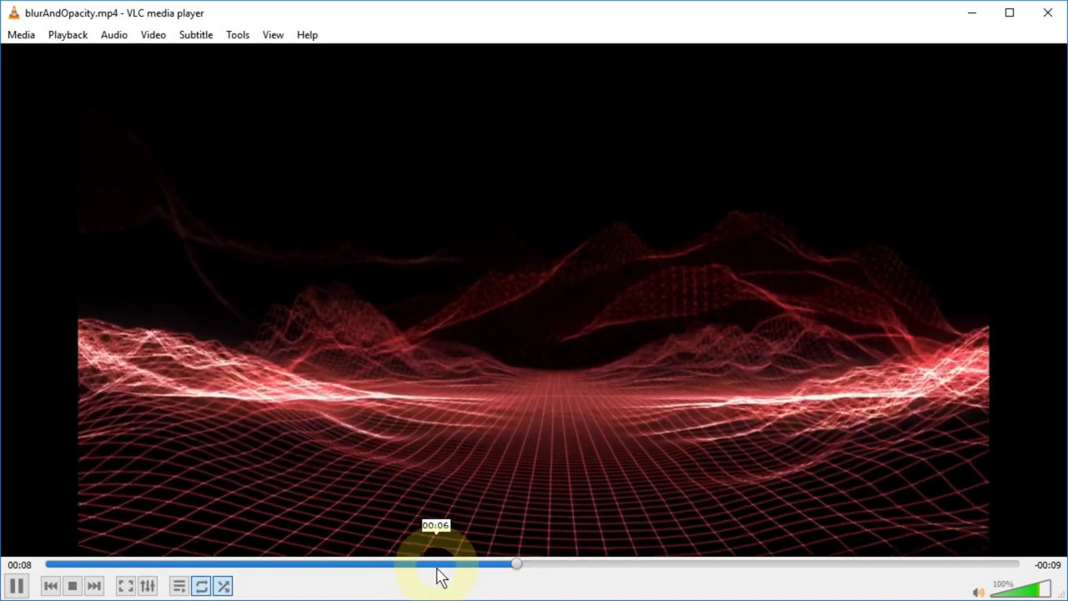
pyautogui.click(436, 564)
pyautogui.click(321, 565)
pyautogui.press('space')
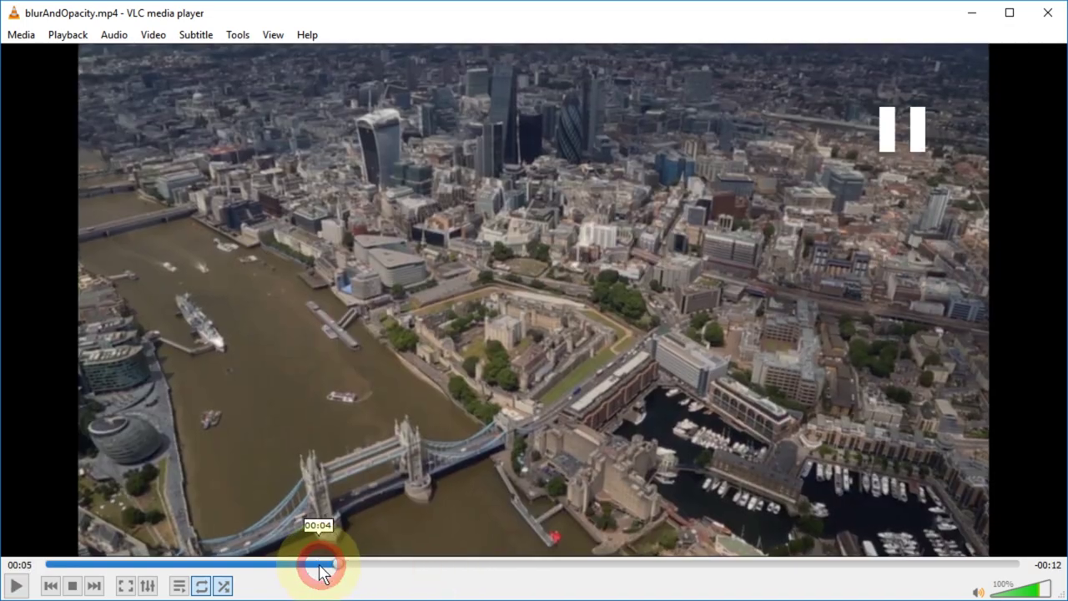
# - Replay the transition from 00:03 a few times, then close VLC
pyautogui.moveTo(307, 566); pyautogui.dragTo(232, 576)
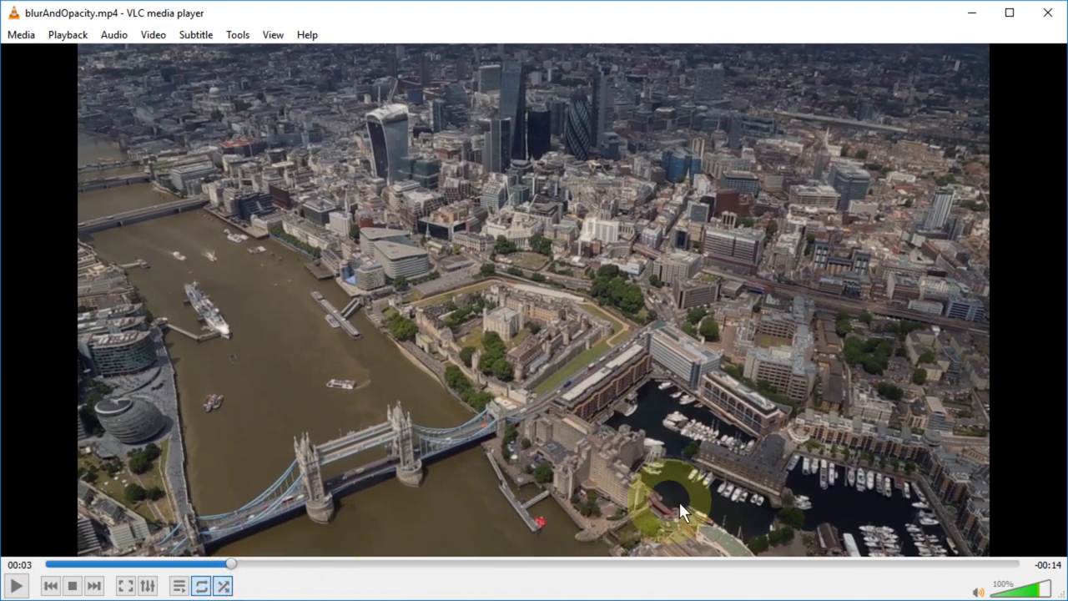
pyautogui.press('space')
pyautogui.press('space')
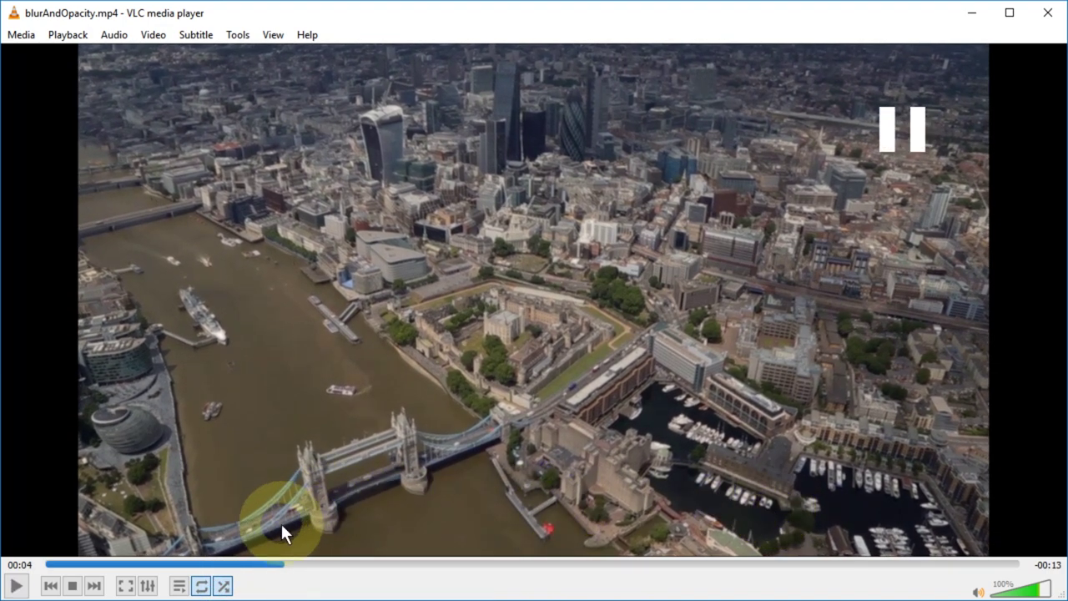
pyautogui.click(256, 566)
pyautogui.press('space')
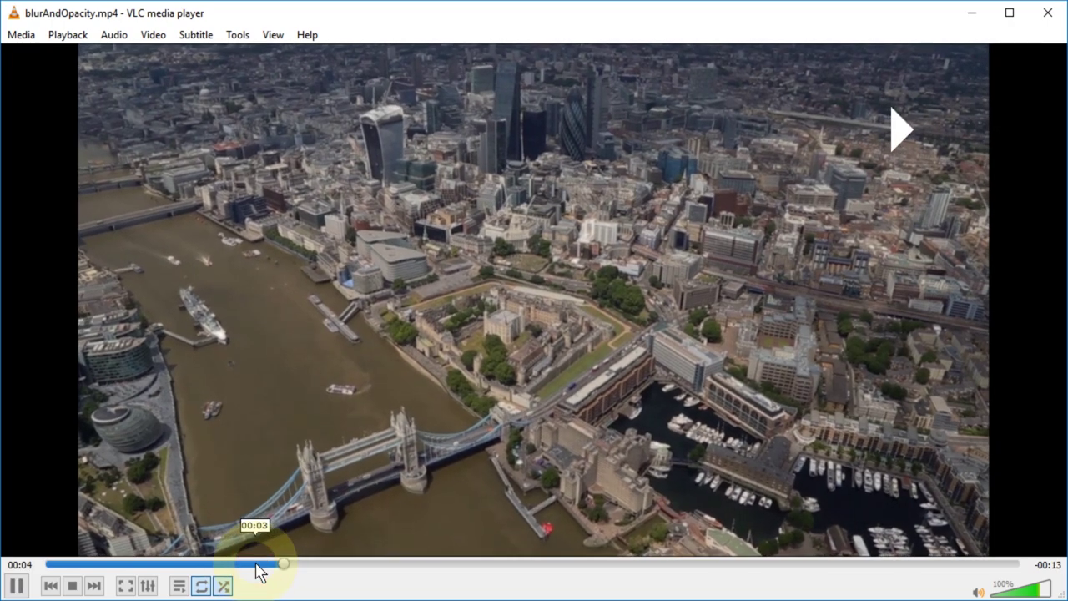
pyautogui.press('space')
pyautogui.click(256, 567)
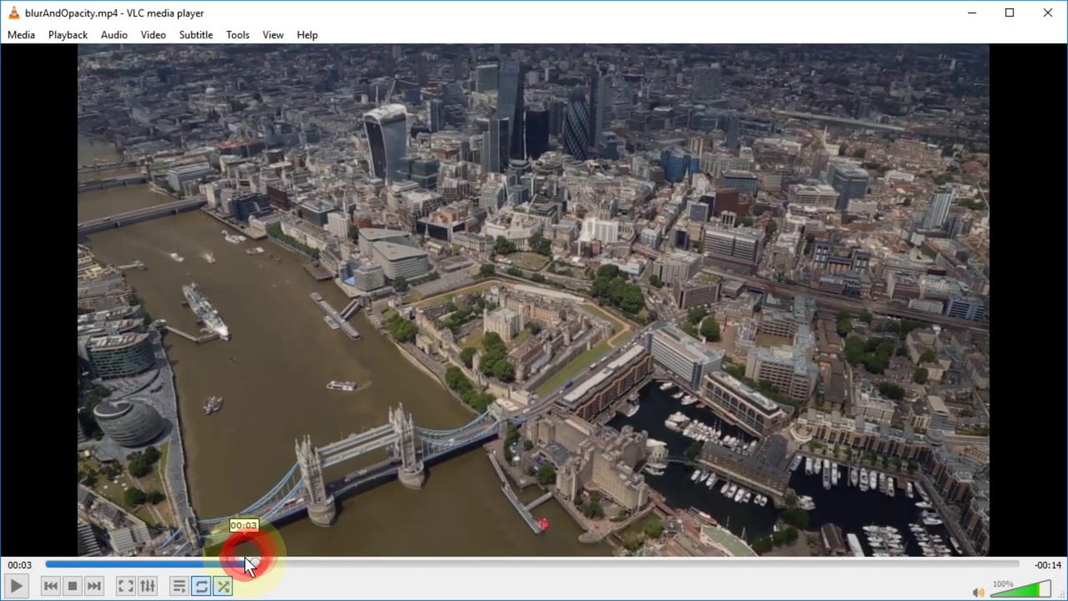
pyautogui.press('space')
pyautogui.press('space')
pyautogui.click(1044, 15)
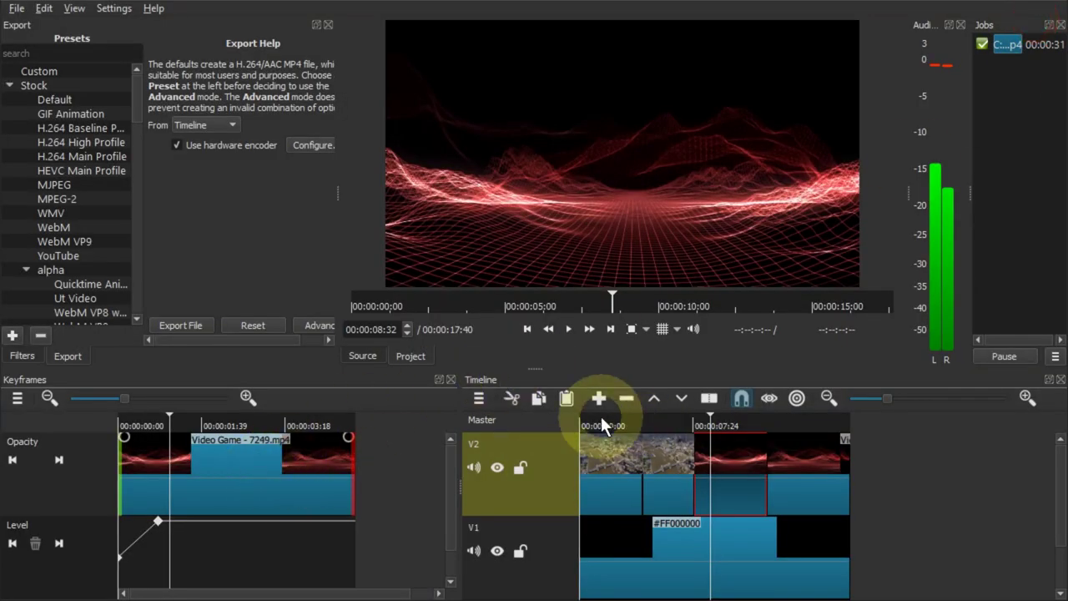
# - Select the city clip at 00:00:05:13, trim the second city clip's start, and show its Opacity filter
pyautogui.moveTo(617, 420); pyautogui.dragTo(659, 419)
pyautogui.click(665, 494)
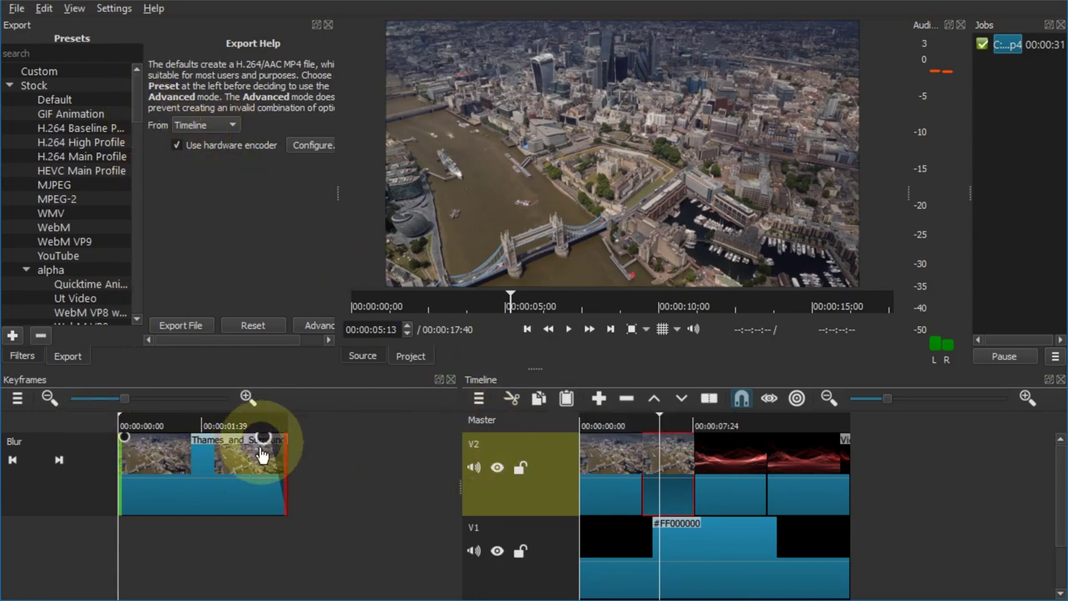
pyautogui.click(22, 356)
pyautogui.scroll(3, 739, 443)
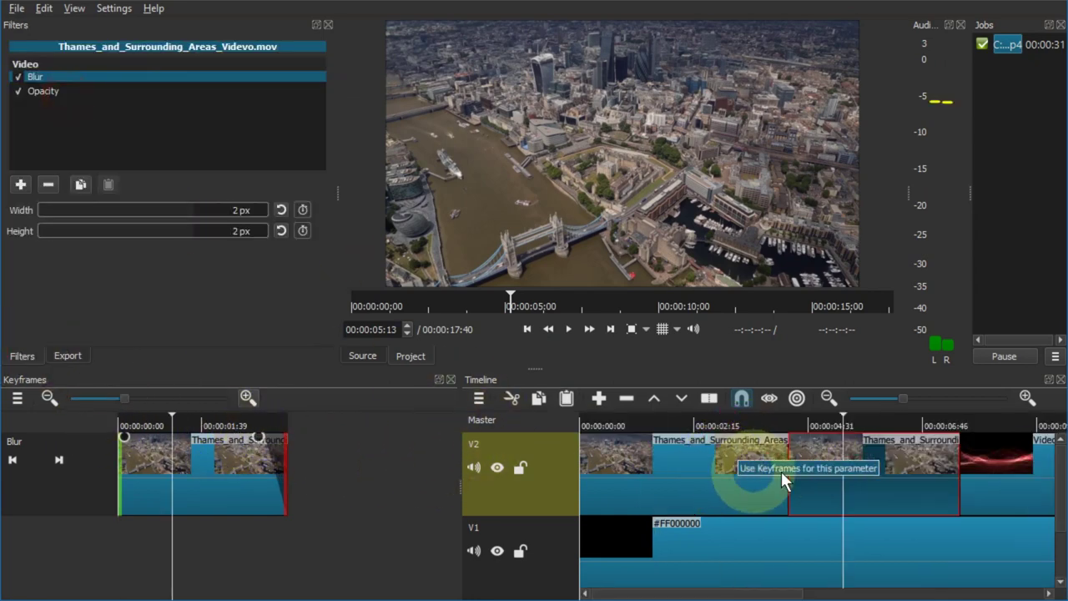
pyautogui.moveTo(791, 451); pyautogui.dragTo(924, 462)
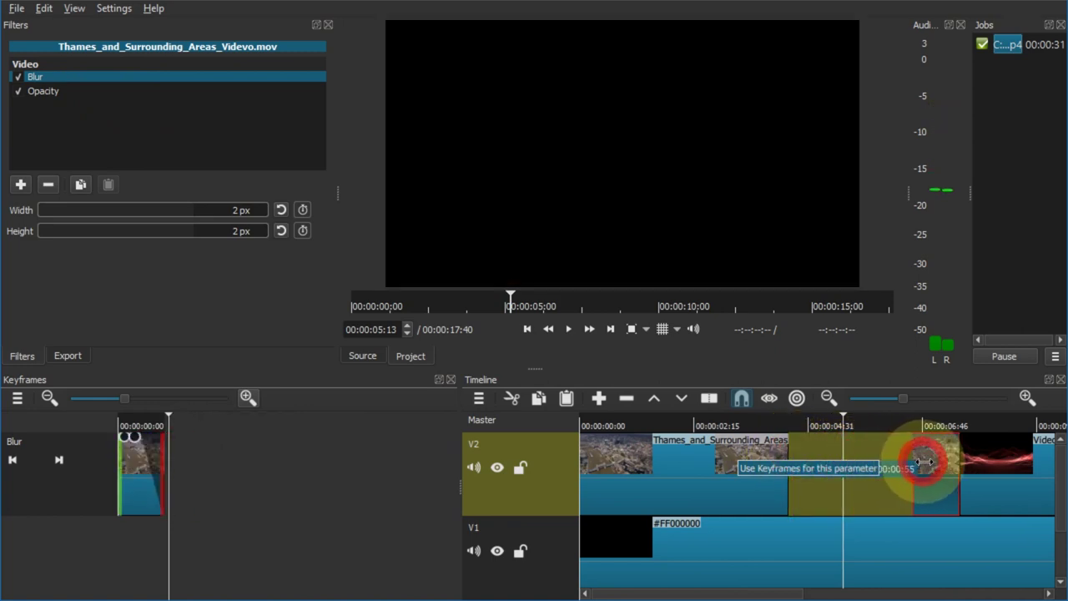
pyautogui.click(56, 96)
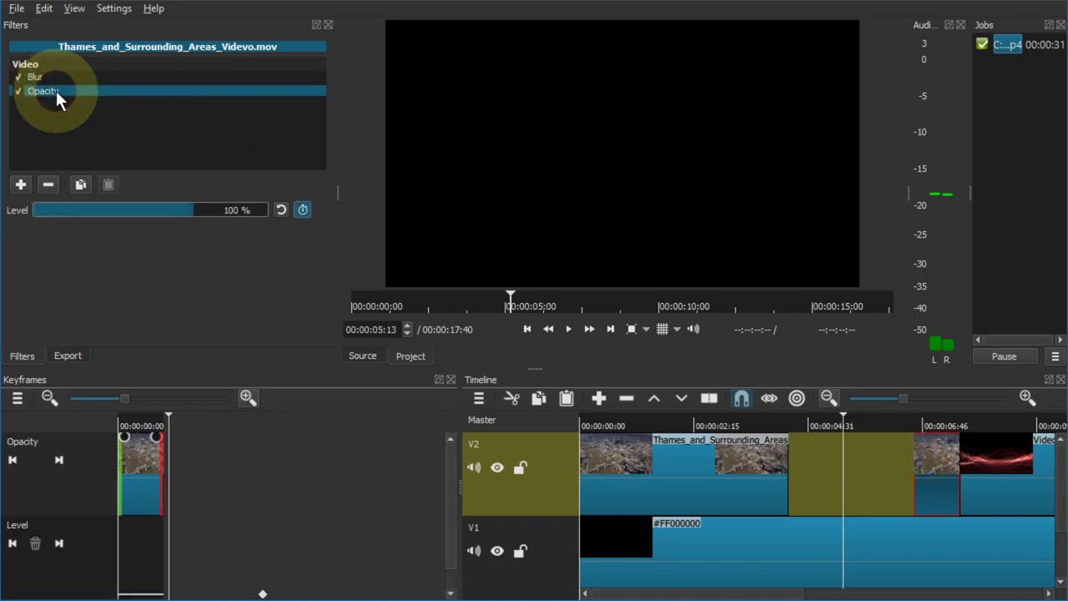
pyautogui.scroll(-1, 188, 524)
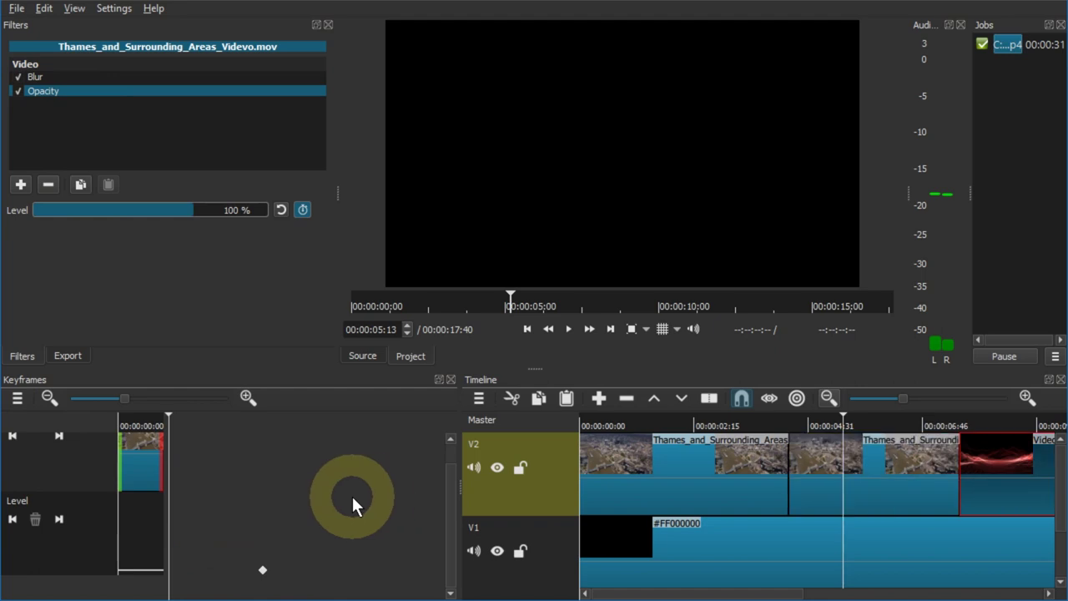
# - Fade the second Thames clip's opacity to 0% at 00:00:06:15 and replay the fade-out
pyautogui.click(856, 464)
pyautogui.click(222, 422)
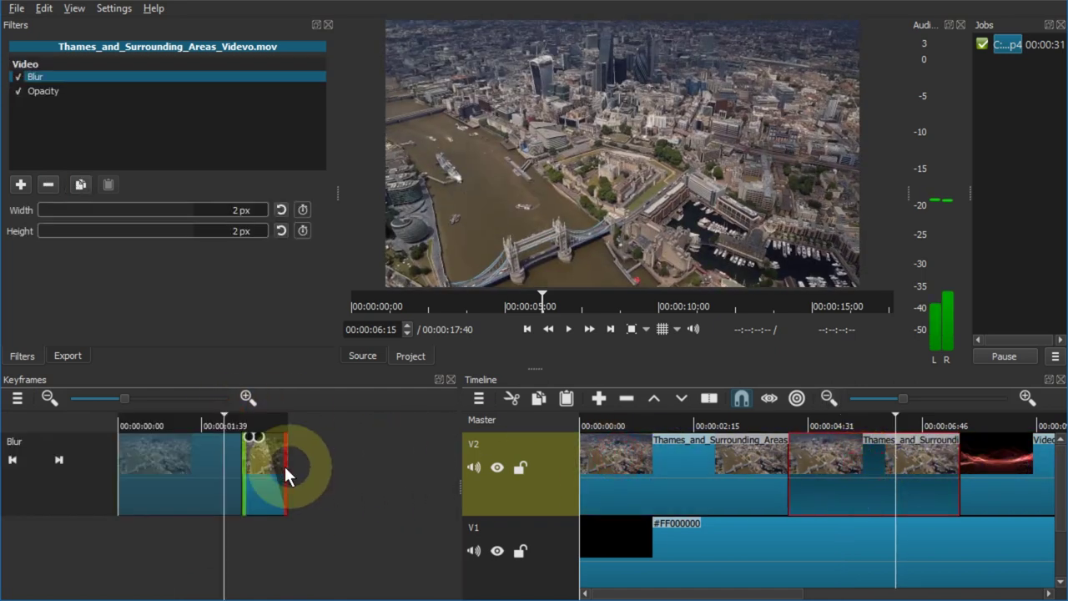
pyautogui.click(73, 90)
pyautogui.moveTo(242, 452); pyautogui.dragTo(346, 473)
pyautogui.press('space')
pyautogui.click(207, 422)
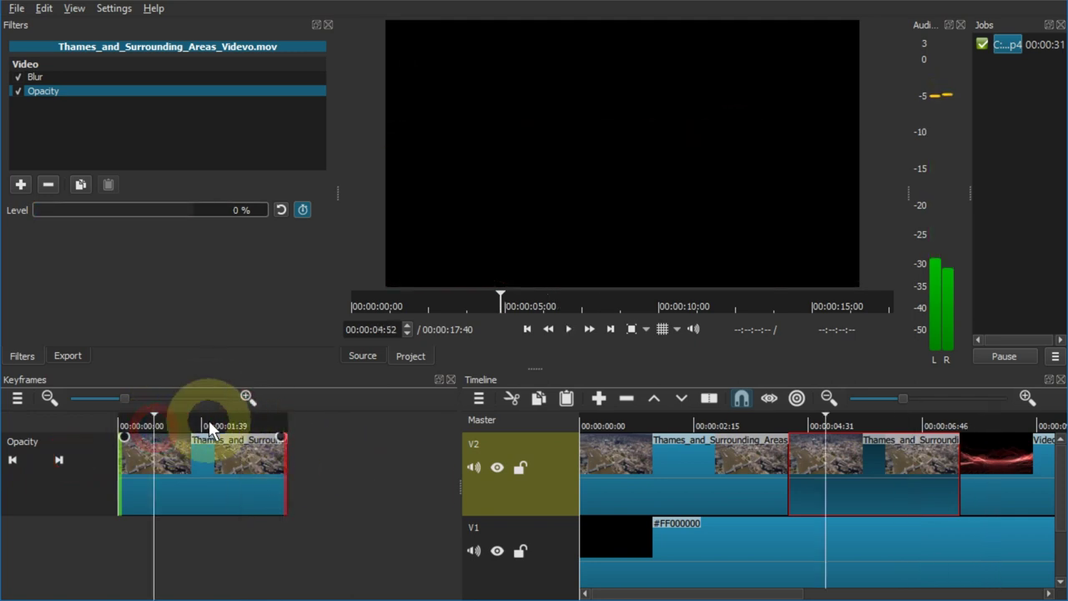
pyautogui.press('space')
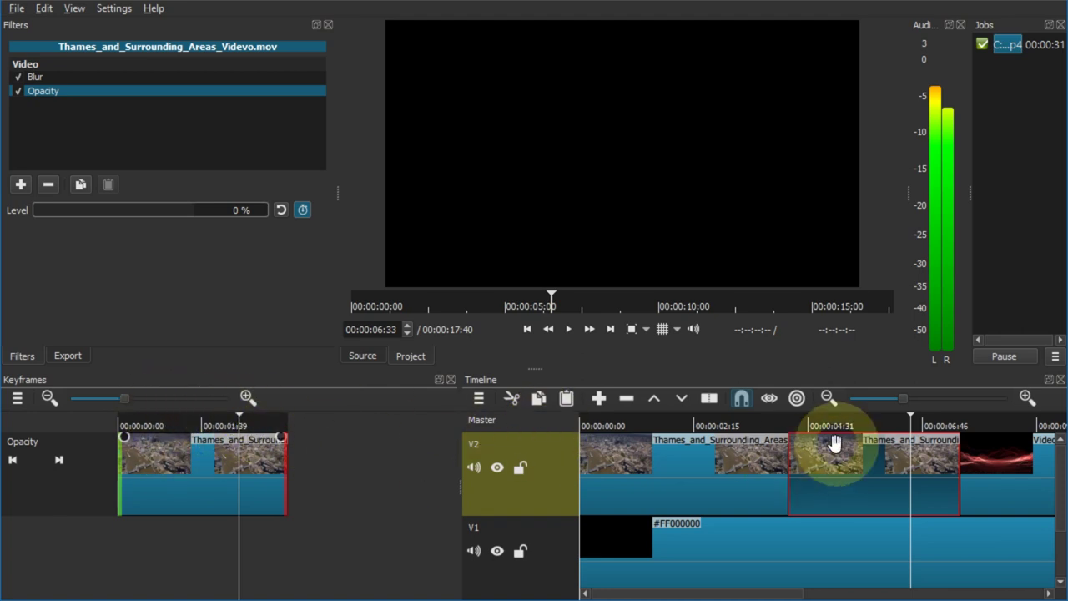
# - Remove the Blur and Opacity filters from the selected Thames clip
pyautogui.click(33, 70)
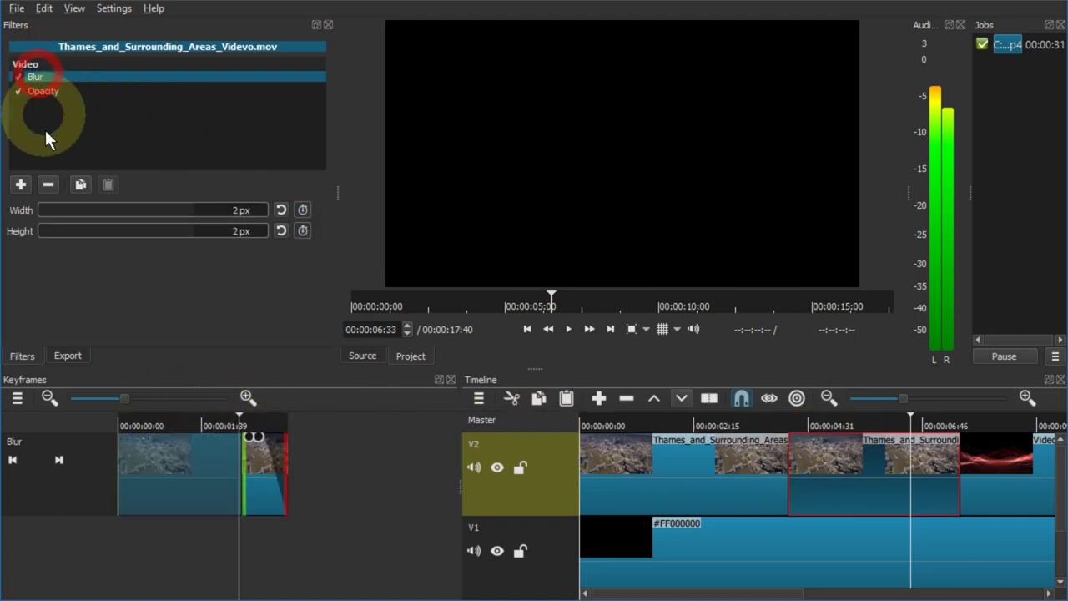
pyautogui.click(47, 185)
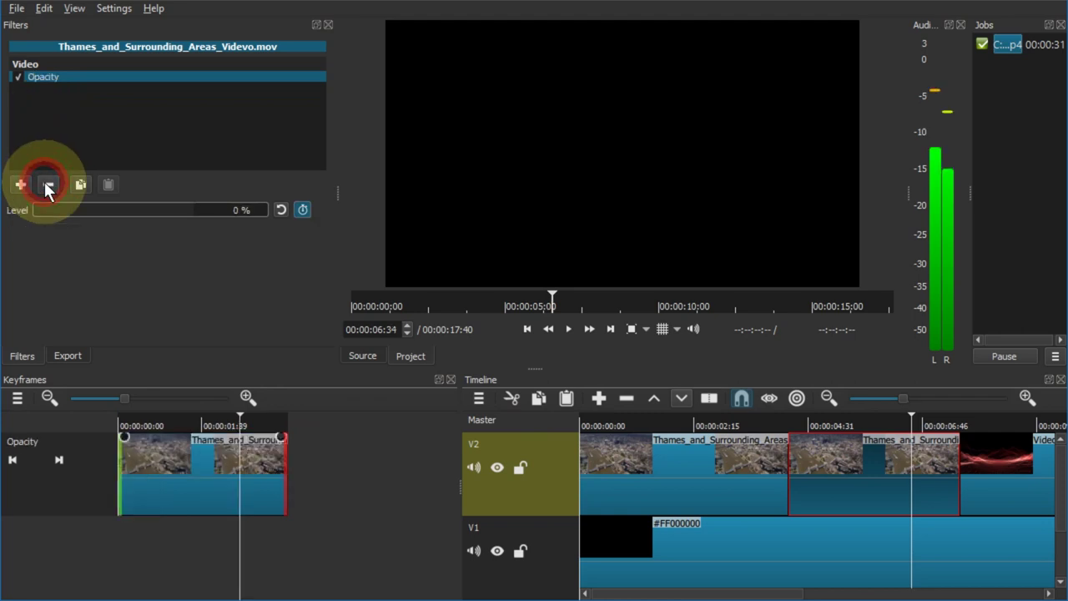
pyautogui.click(48, 186)
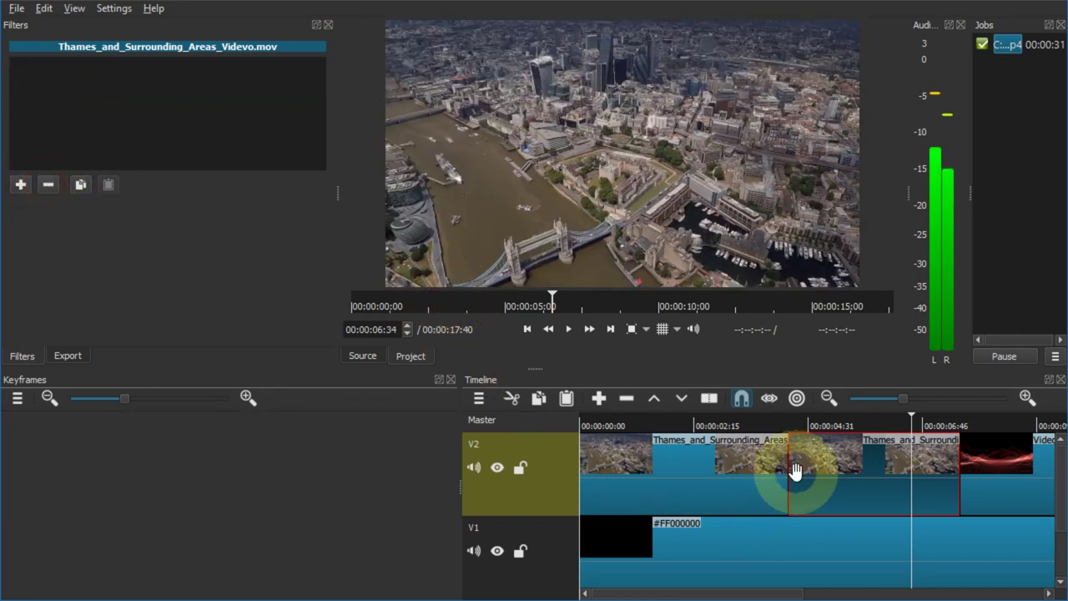
# - Retrim the second Thames clip's start, extend the Thames clip to about 06:29, and preview the join
pyautogui.moveTo(791, 472); pyautogui.dragTo(920, 482)
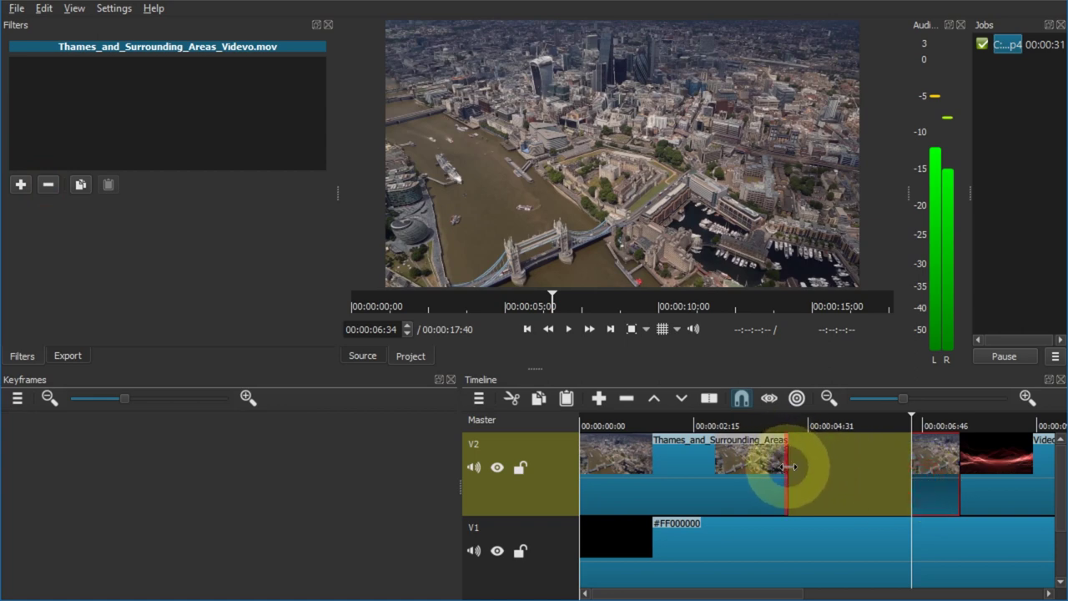
pyautogui.moveTo(789, 467); pyautogui.dragTo(911, 469)
pyautogui.click(985, 477)
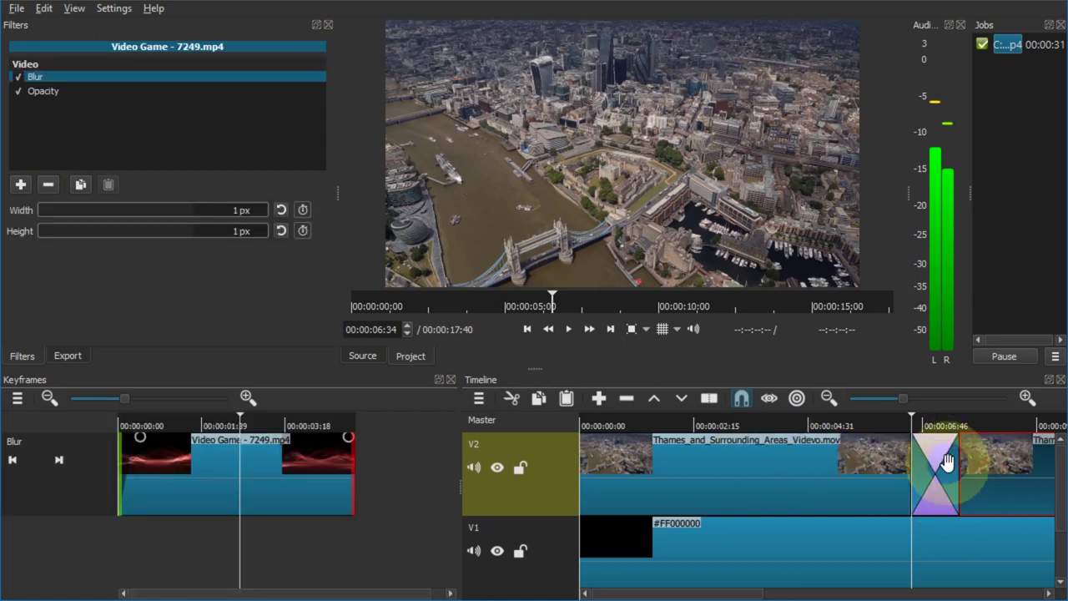
pyautogui.hotkey('ctrl', 'z')
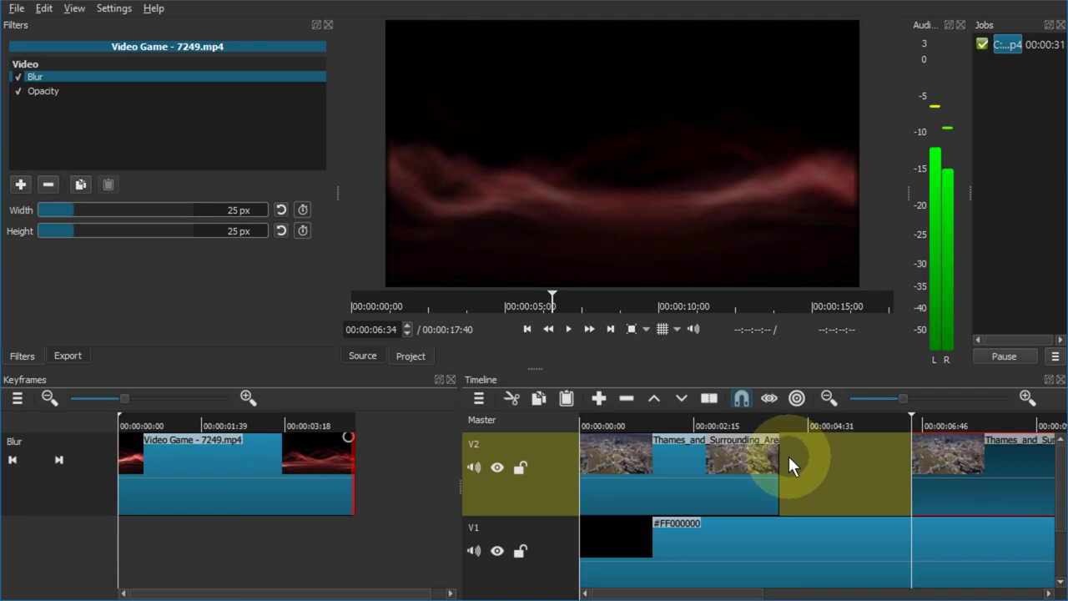
pyautogui.moveTo(783, 464); pyautogui.dragTo(910, 477)
pyautogui.click(888, 419)
pyautogui.press('space')
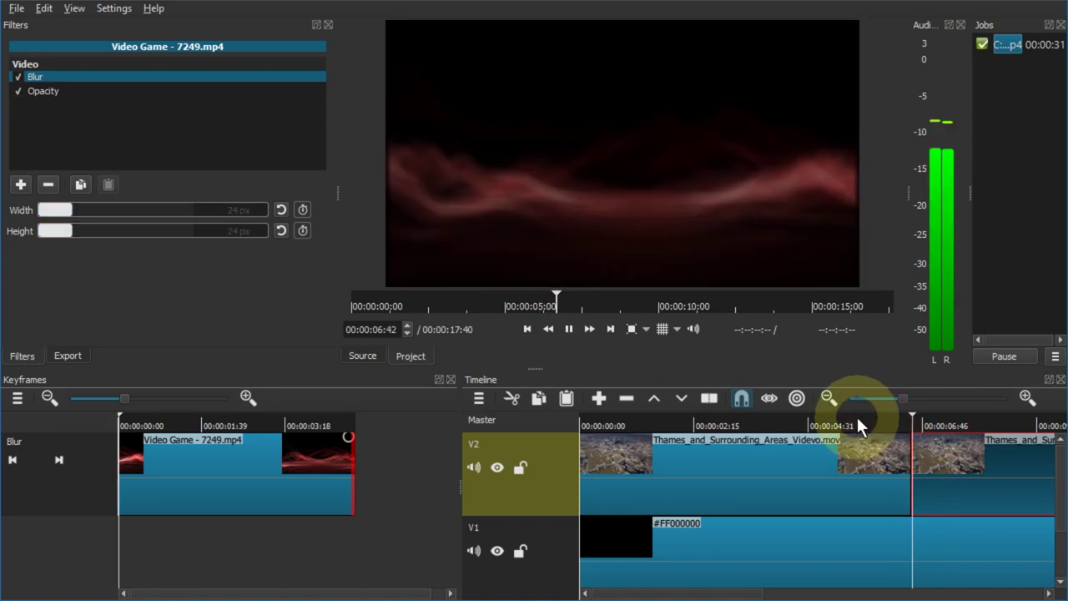
pyautogui.press('space')
# - Remove the Blur and Opacity filters from the second clip on V2
pyautogui.press('-')
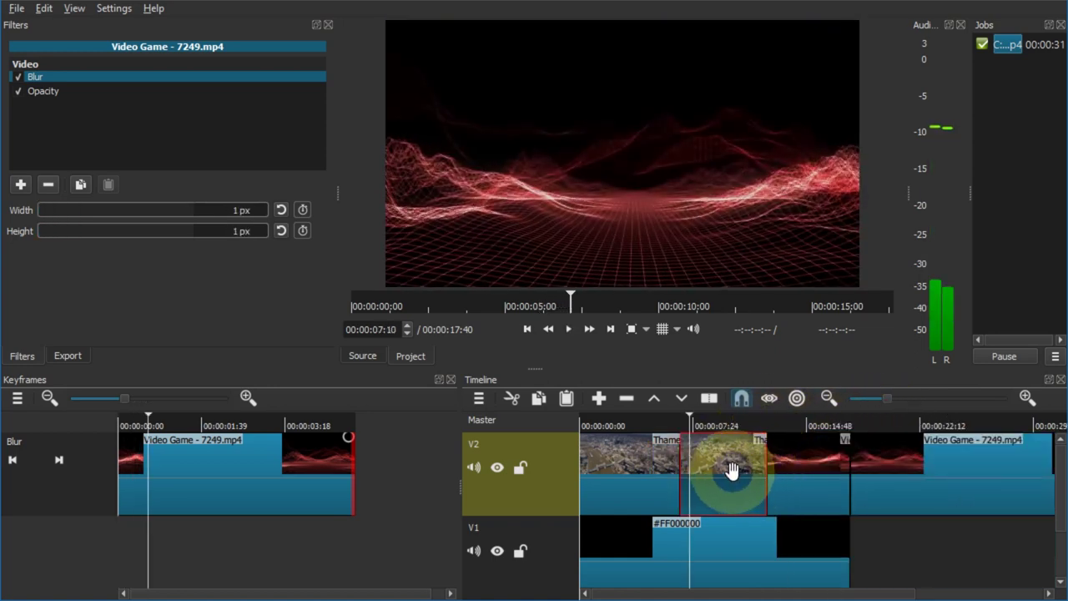
pyautogui.click(657, 459)
pyautogui.click(727, 461)
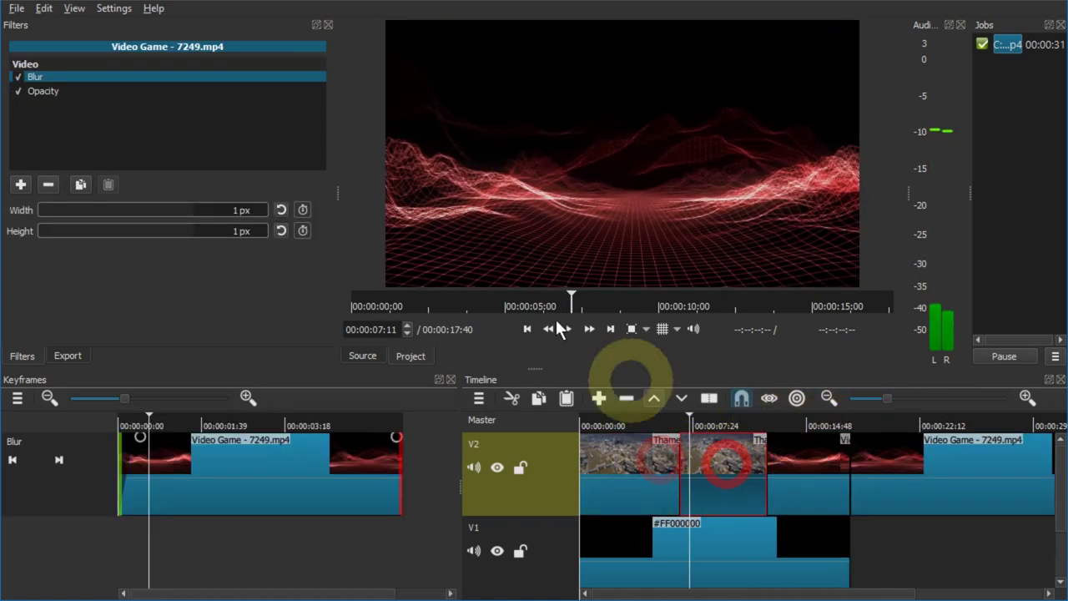
pyautogui.click(49, 184)
pyautogui.click(48, 184)
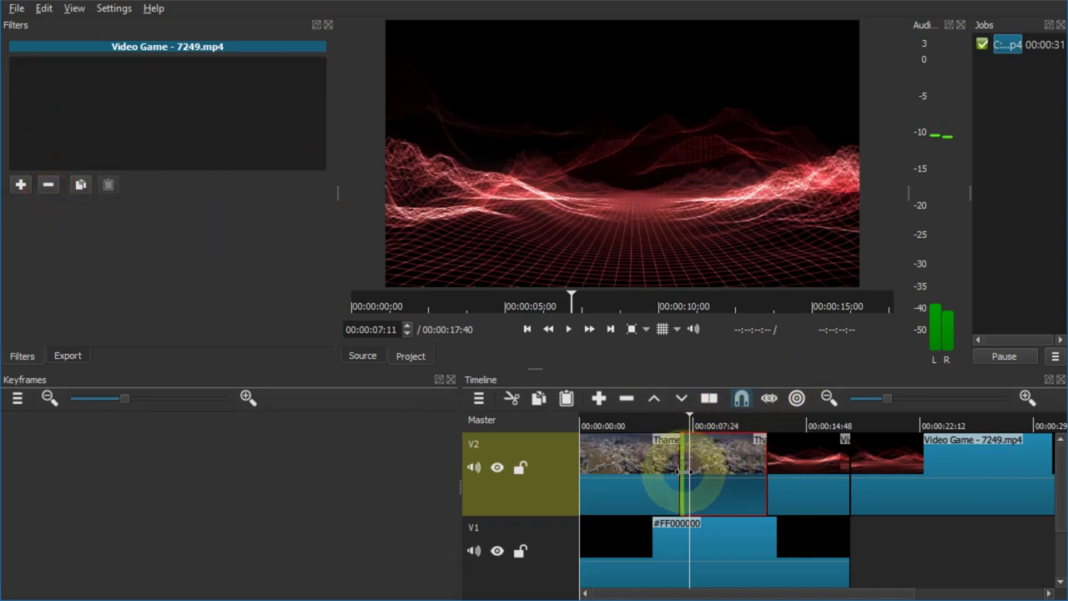
# - Trim the second V2 clip's start and extend the first V2 clip to 00:00:10:24
pyautogui.moveTo(684, 472); pyautogui.dragTo(759, 480)
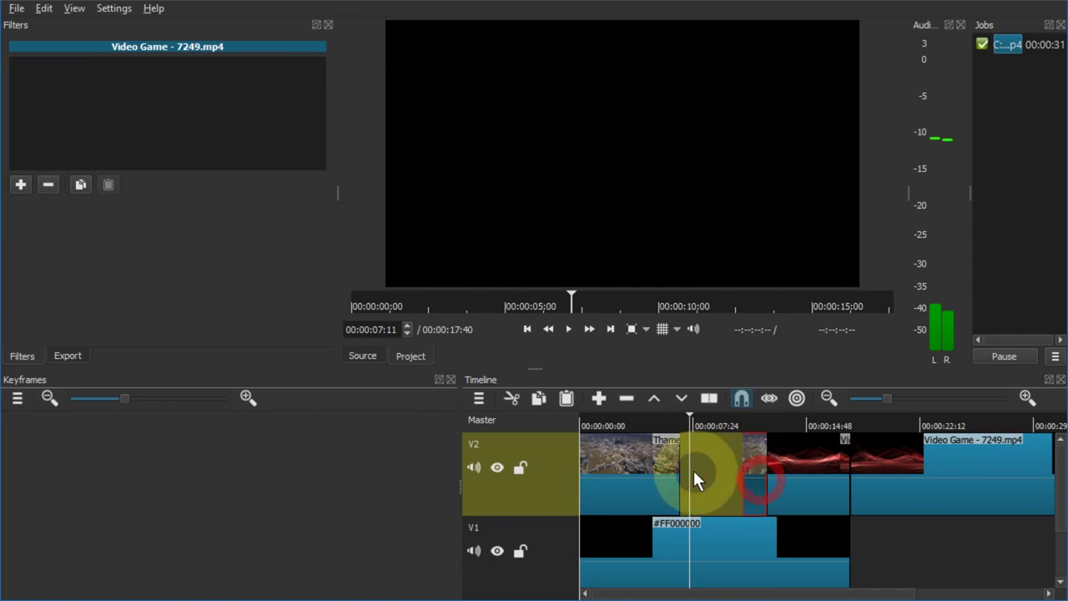
pyautogui.moveTo(678, 469); pyautogui.dragTo(768, 465)
pyautogui.press('=')
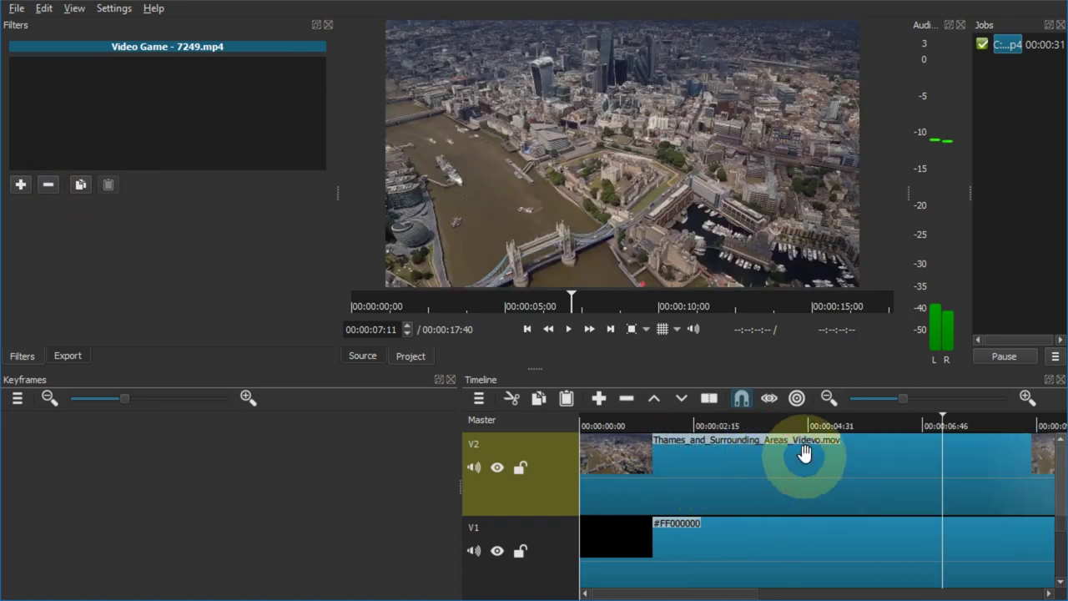
pyautogui.click(894, 426)
pyautogui.press('=')
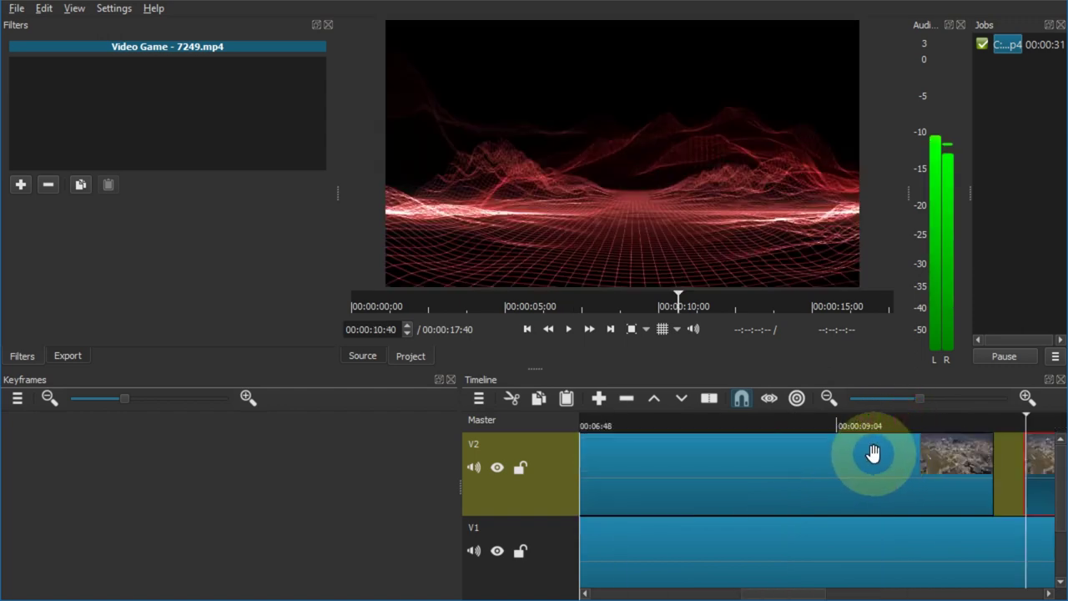
pyautogui.click(1006, 477)
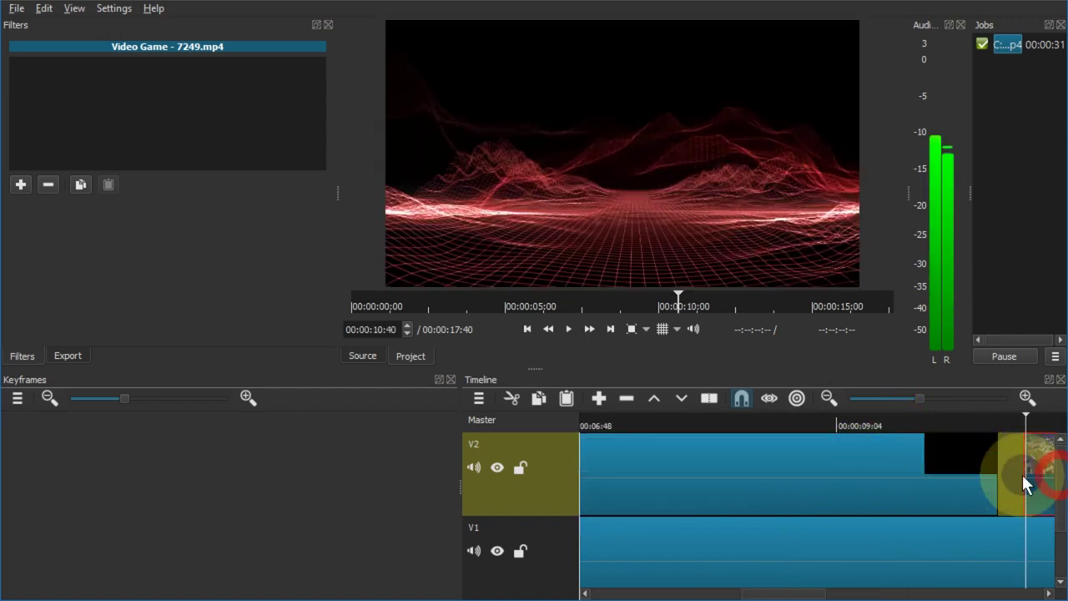
pyautogui.press('-')
pyautogui.click(784, 422)
pyautogui.press('=')
# - Shift the Thames clip along V2, undo its stray move to V1, and save as blur.mlt
pyautogui.click(618, 422)
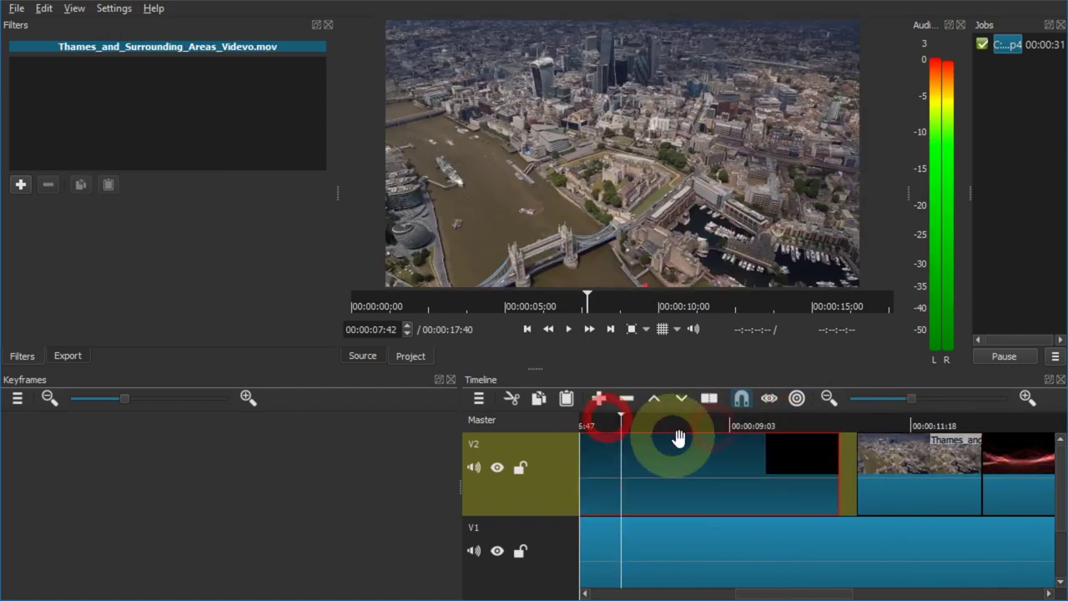
pyautogui.moveTo(880, 464); pyautogui.dragTo(823, 459)
pyautogui.click(882, 425)
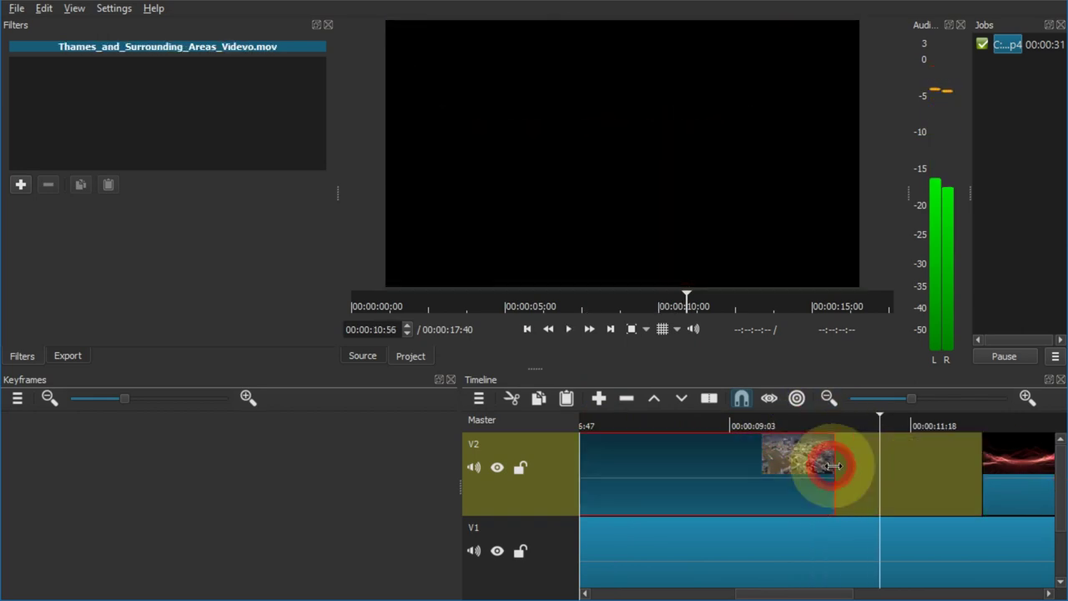
pyautogui.press('-')
pyautogui.moveTo(710, 474); pyautogui.dragTo(751, 485)
pyautogui.press('-')
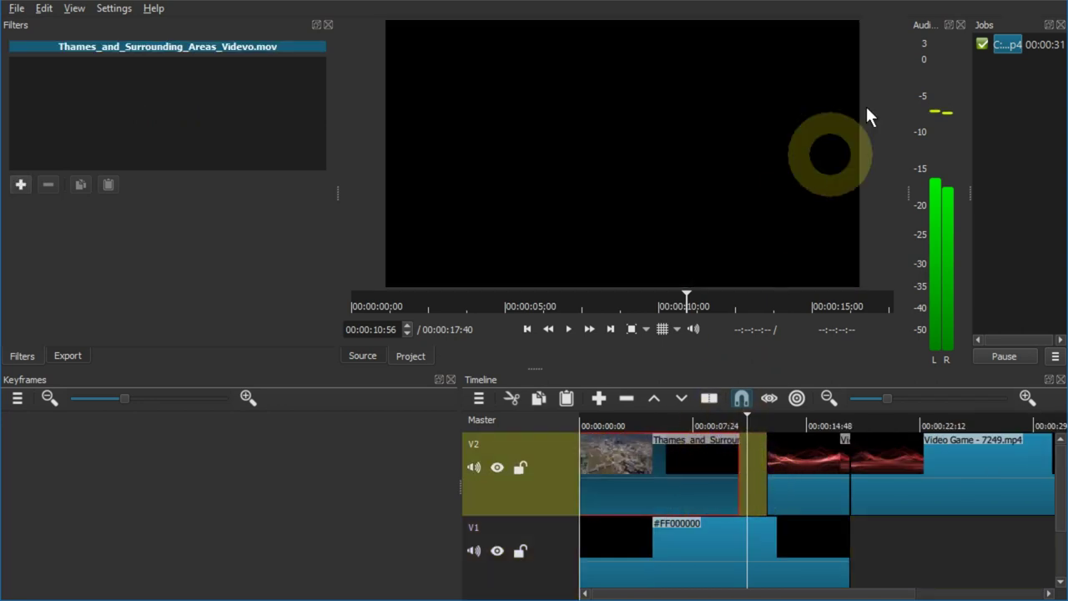
pyautogui.hotkey('ctrl', 's')
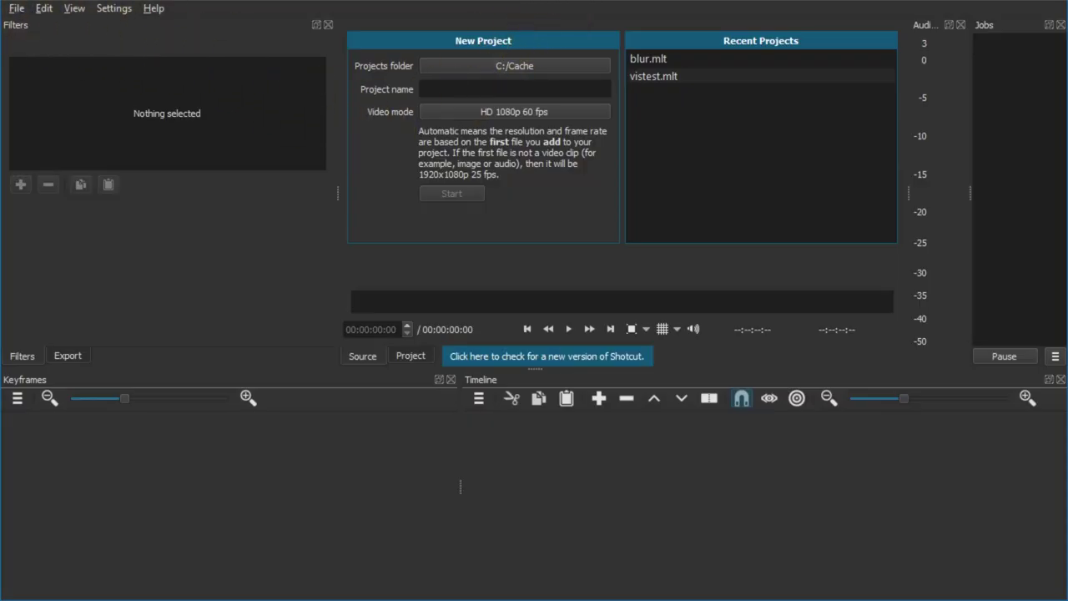
# - Reopen the Thames and Video Game project, declining to recover the auto-saved files
pyautogui.click(134, 150)
pyautogui.click(452, 189)
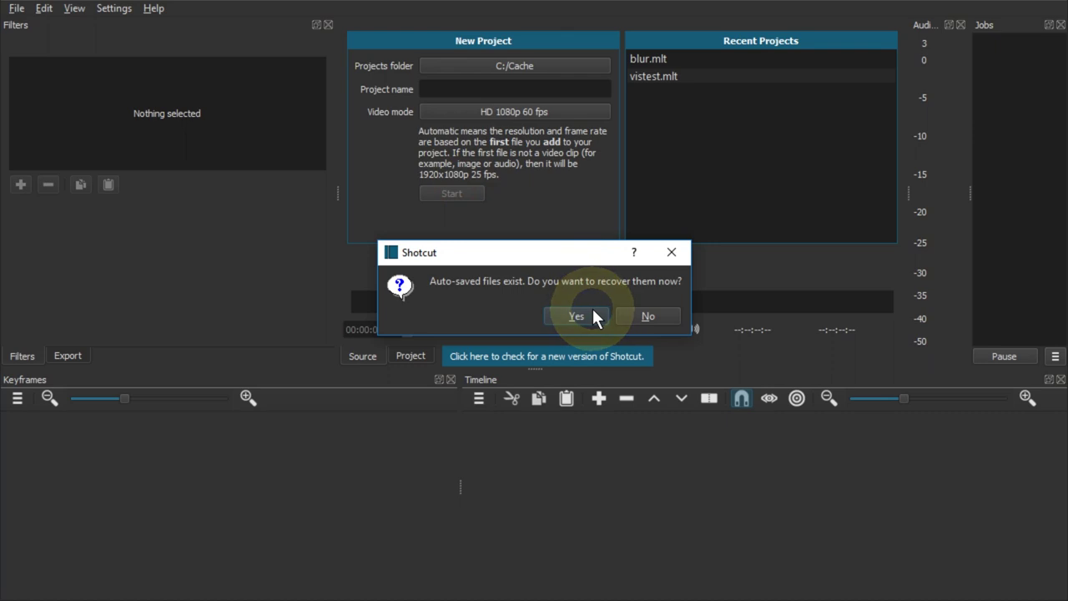
pyautogui.click(640, 315)
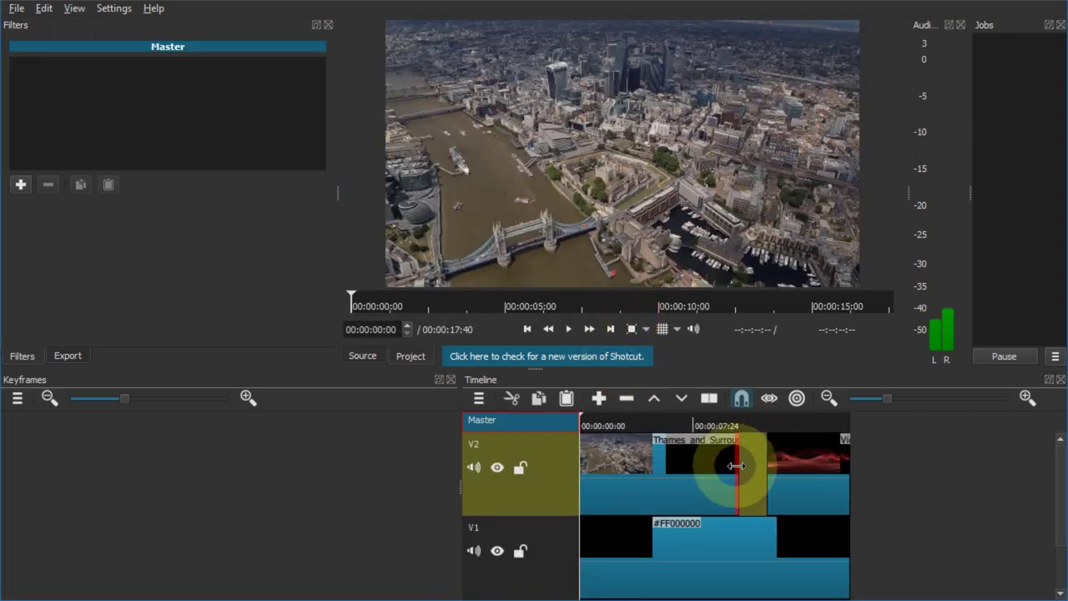
# - Enlarge the timeline, extend the Thames clip's end and trim the Video Game clip's start to the playhead
pyautogui.scroll(-1, 726, 460)
pyautogui.moveTo(706, 452)
pyautogui.mouseDown()
pyautogui.moveTo(745, 472)
pyautogui.moveTo(712, 463)
pyautogui.mouseUp()
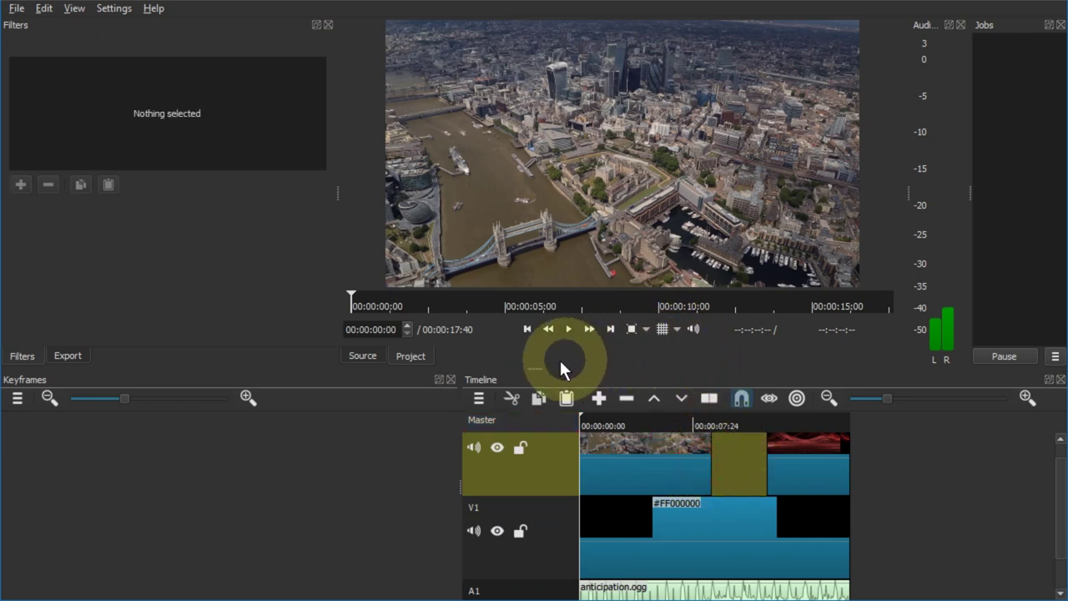
pyautogui.moveTo(534, 362); pyautogui.dragTo(530, 305)
pyautogui.scroll(3, 715, 429)
pyautogui.scroll(-2, 822, 435)
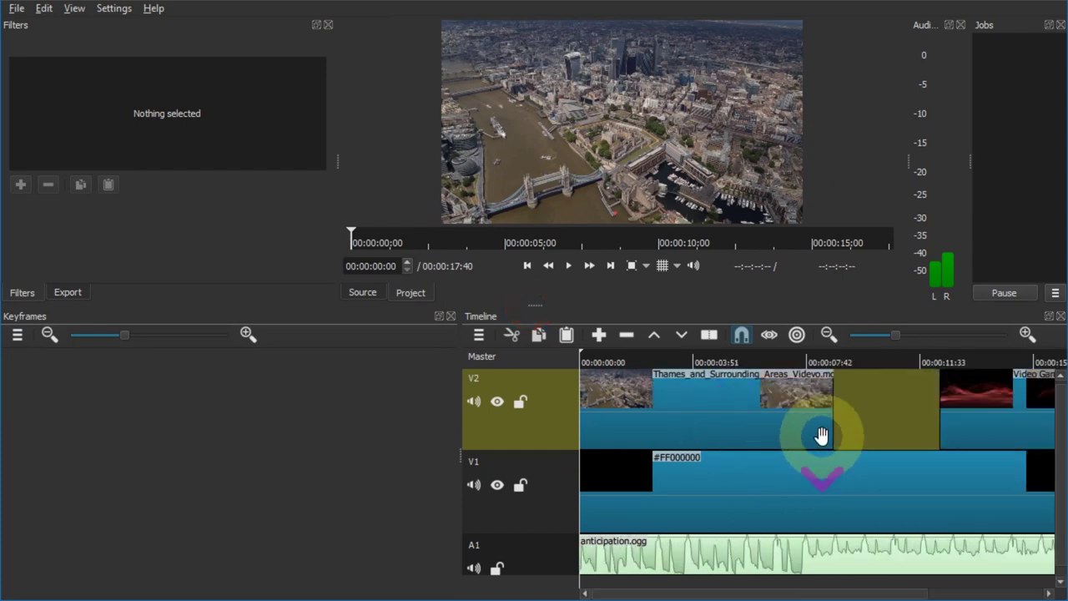
pyautogui.scroll(-2, 921, 405)
pyautogui.click(769, 419)
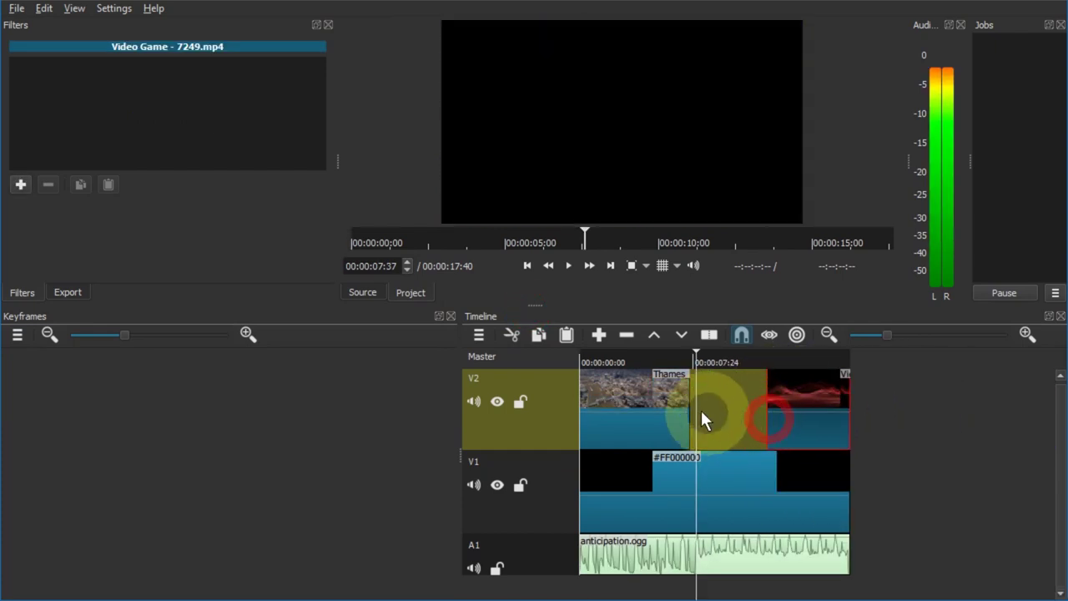
pyautogui.click(697, 412)
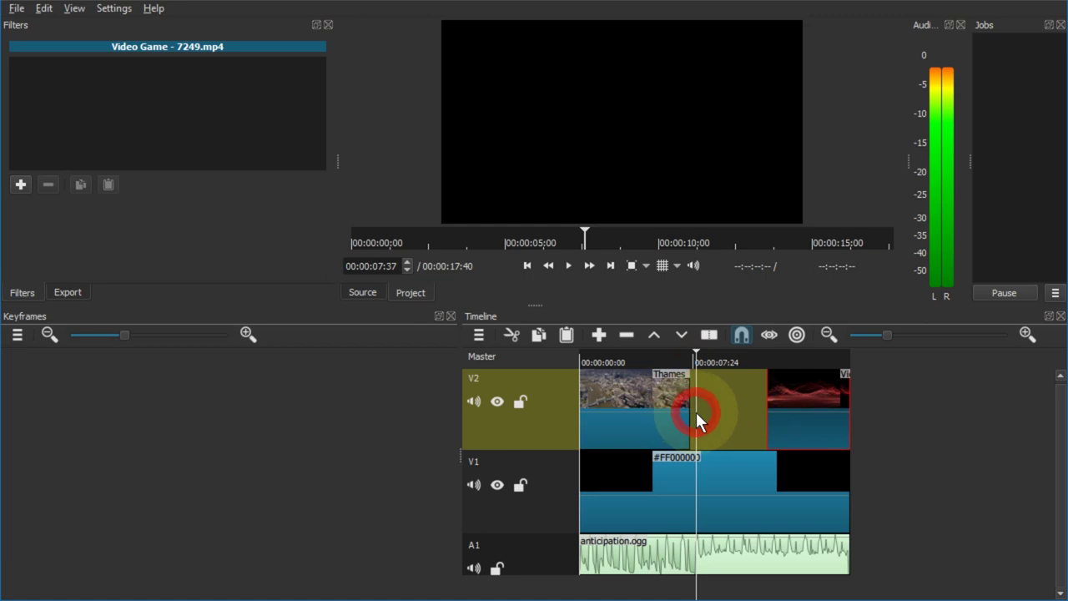
pyautogui.moveTo(697, 413)
pyautogui.mouseDown()
pyautogui.moveTo(773, 402)
pyautogui.moveTo(656, 402)
pyautogui.moveTo(698, 404)
pyautogui.mouseUp()
pyautogui.click(664, 361)
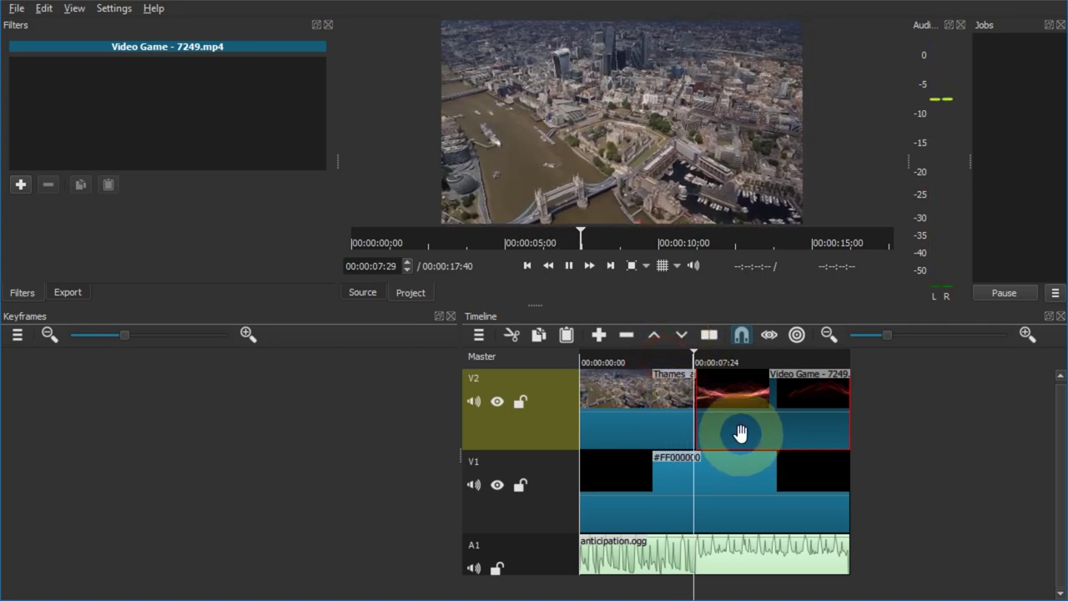
pyautogui.press('space')
pyautogui.scroll(1, 856, 388)
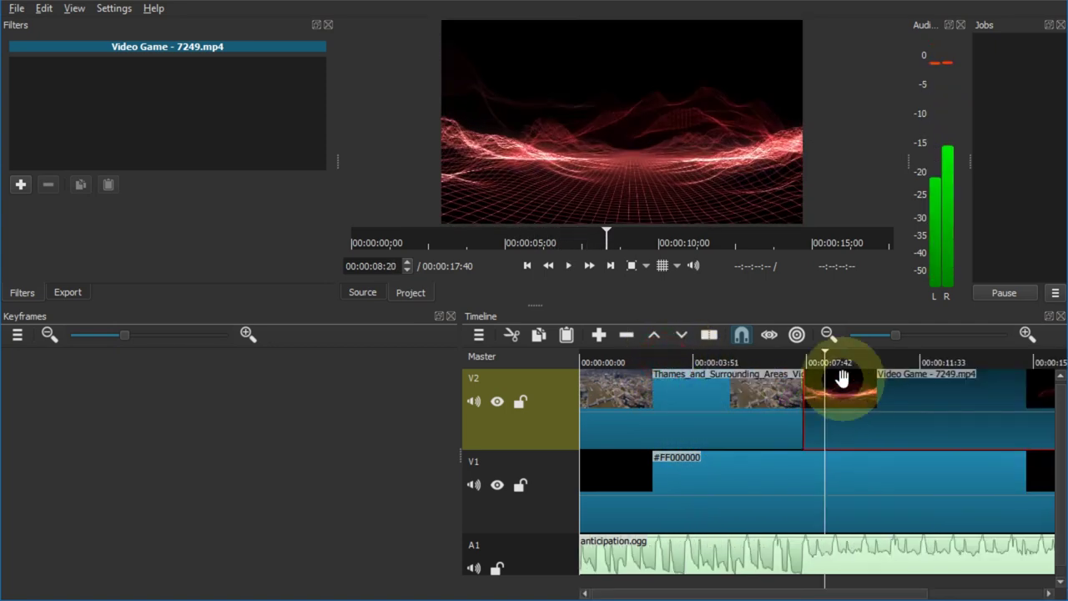
# - Split the Thames clip at 06:03 and select the Video Game clip at about 09:08
pyautogui.click(755, 363)
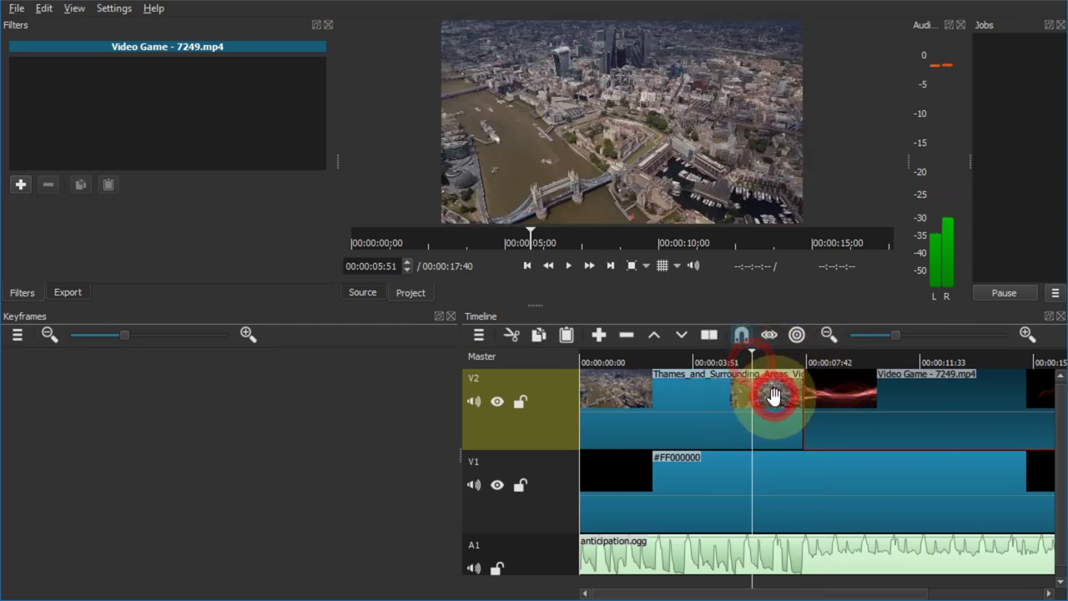
pyautogui.click(758, 372)
pyautogui.press('s')
pyautogui.moveTo(812, 359); pyautogui.dragTo(848, 361)
pyautogui.click(842, 396)
# - Split the Video Game clip at the playhead and add a Blur filter to the short Thames piece
pyautogui.press('s')
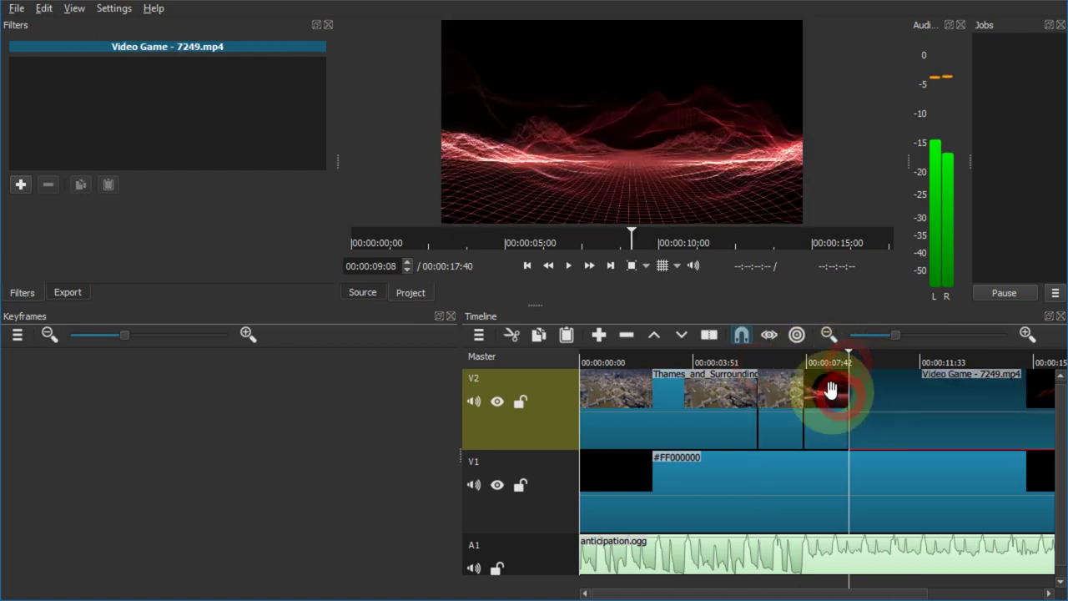
pyautogui.click(784, 392)
pyautogui.click(21, 184)
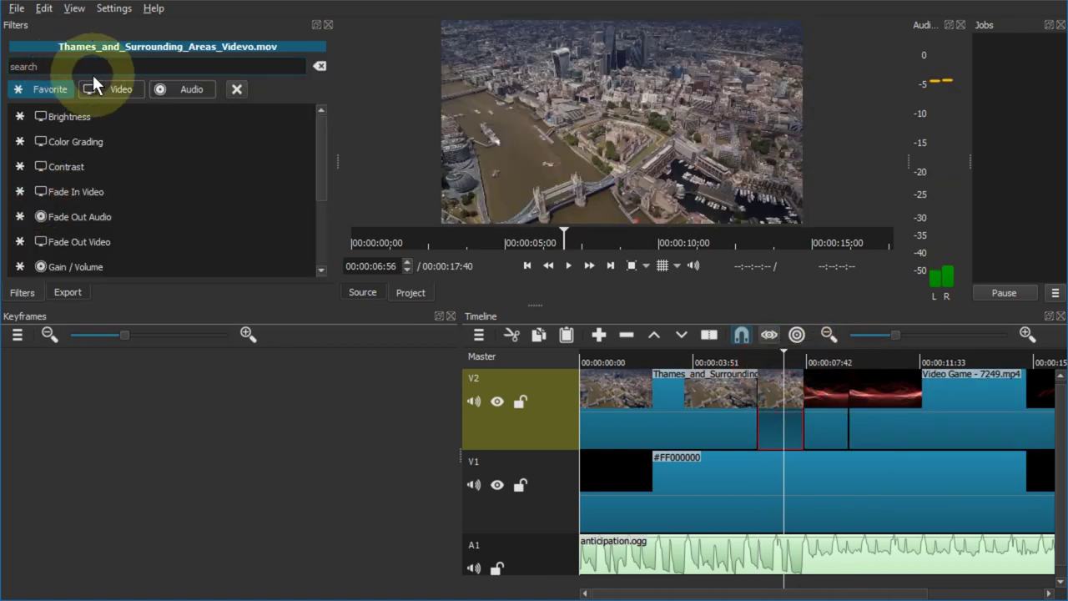
pyautogui.write('blur')
pyautogui.click(59, 119)
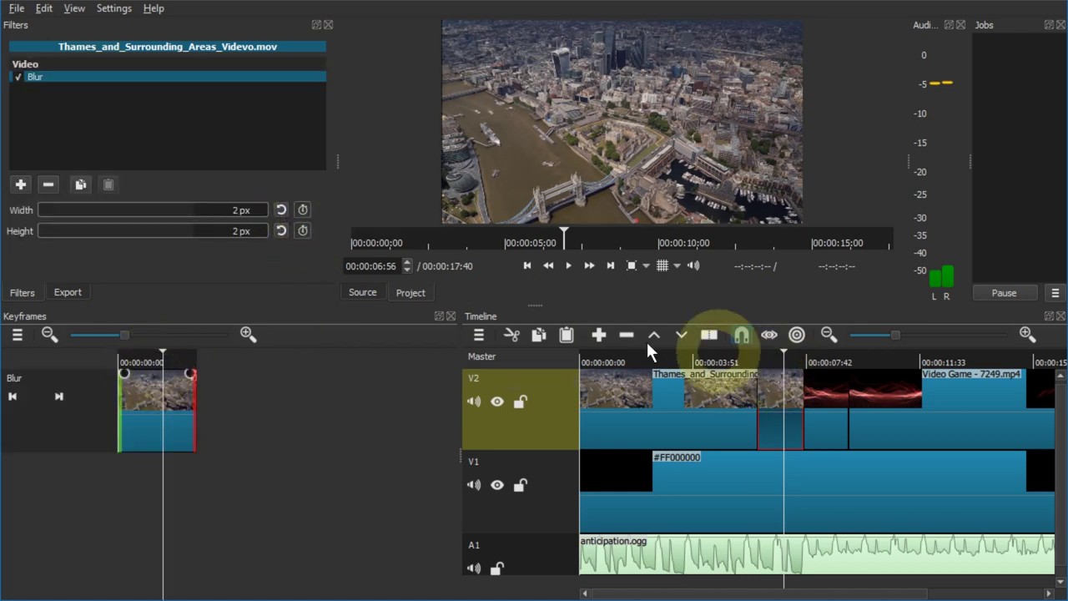
# - Keyframe the blur width and height at 25 px on the Thames piece's last frame
pyautogui.press('Down')
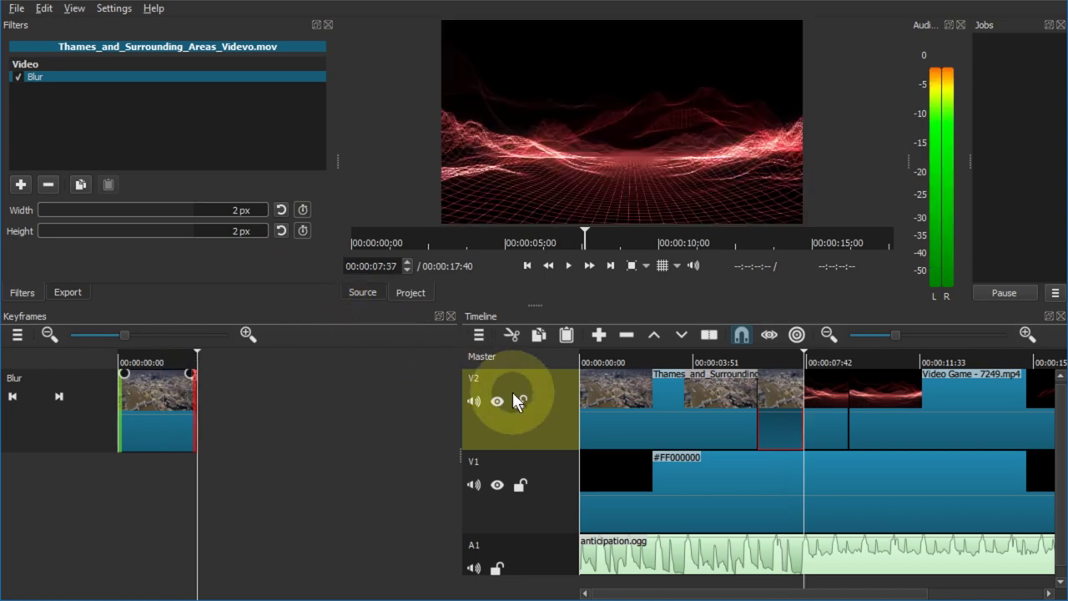
pyautogui.press('Left')
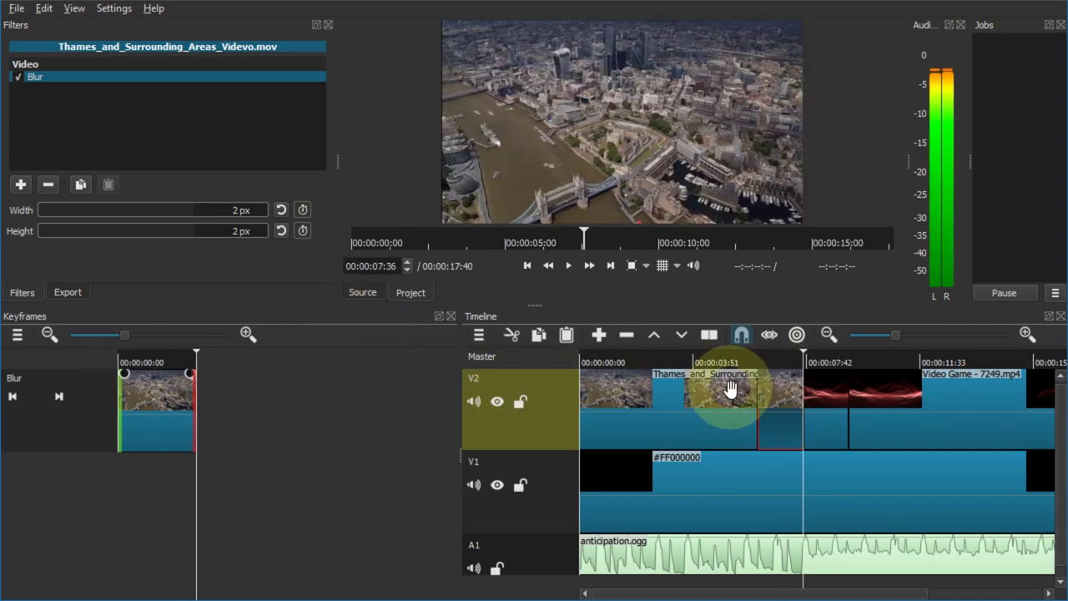
pyautogui.click(302, 210)
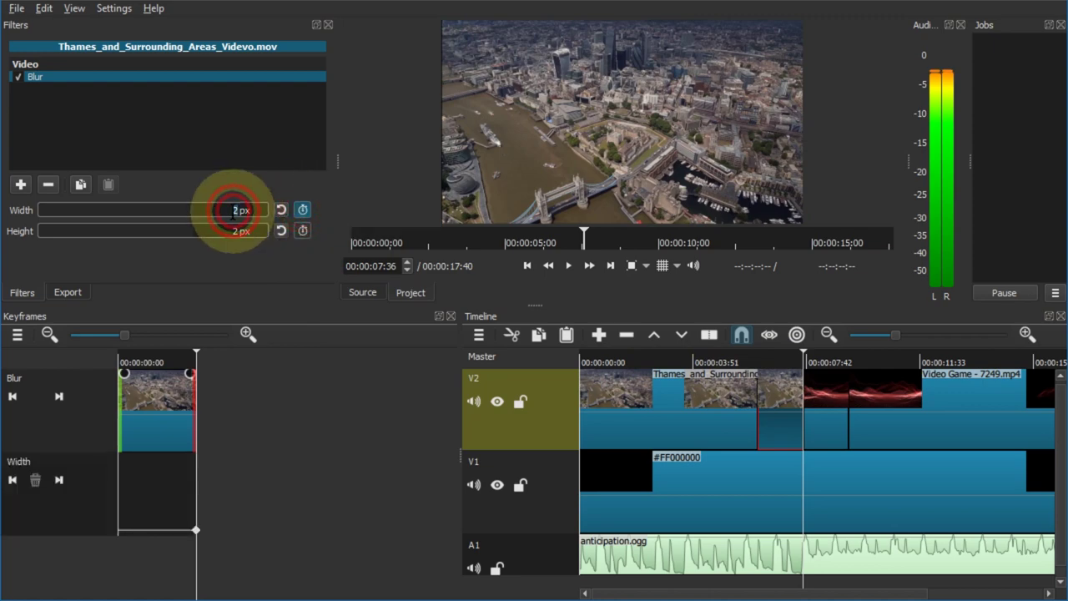
pyautogui.write('5')
pyautogui.click(302, 230)
pyautogui.click(242, 231)
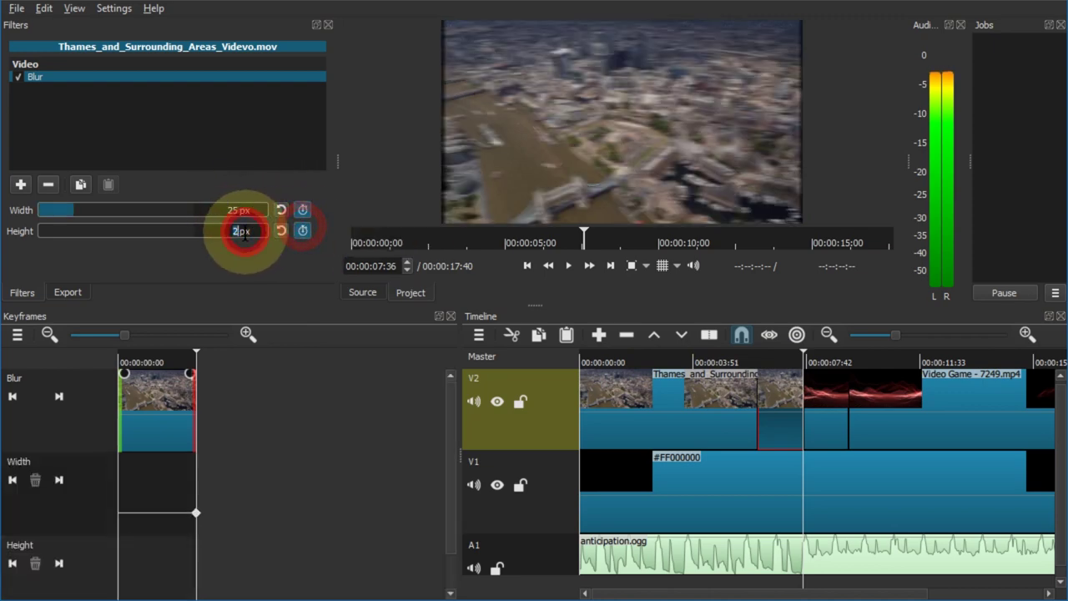
pyautogui.write('5')
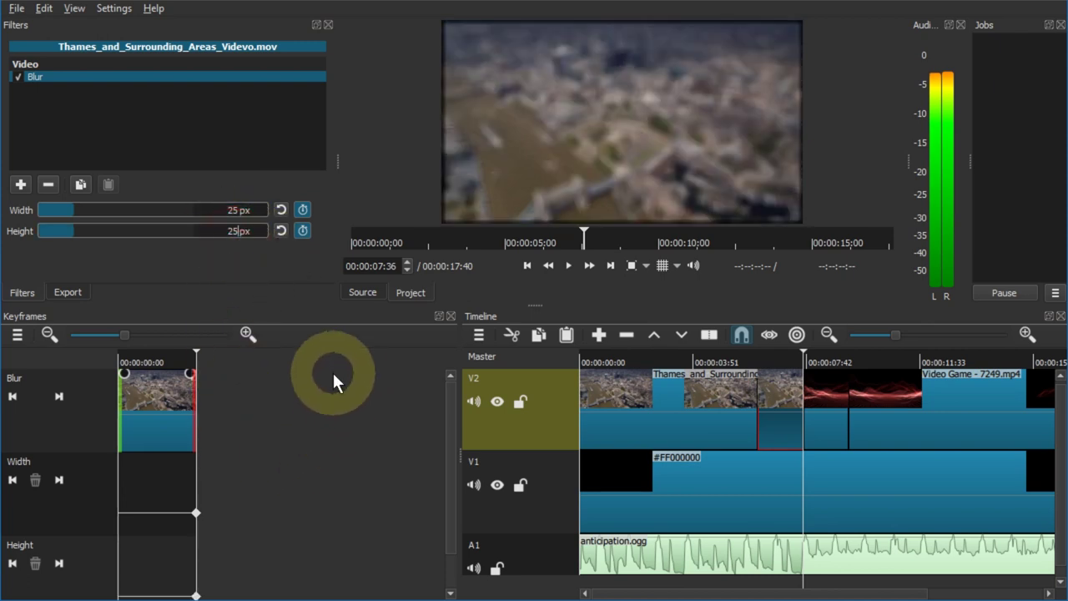
pyautogui.moveTo(534, 305); pyautogui.dragTo(544, 270)
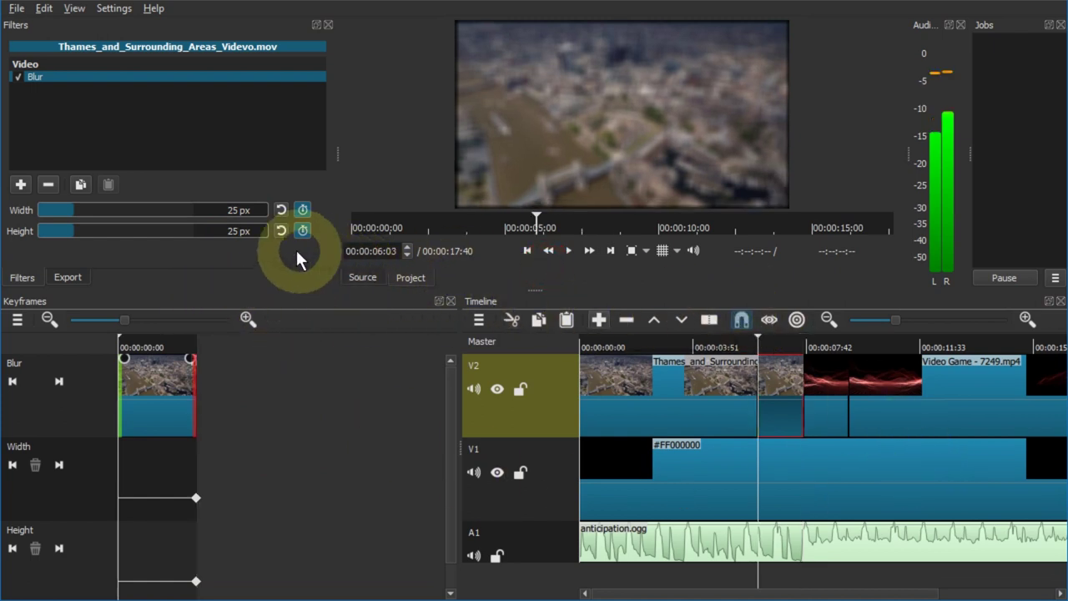
# - Set the blur width and height to 1 px at the Thames piece's first frame
pyautogui.click(201, 387)
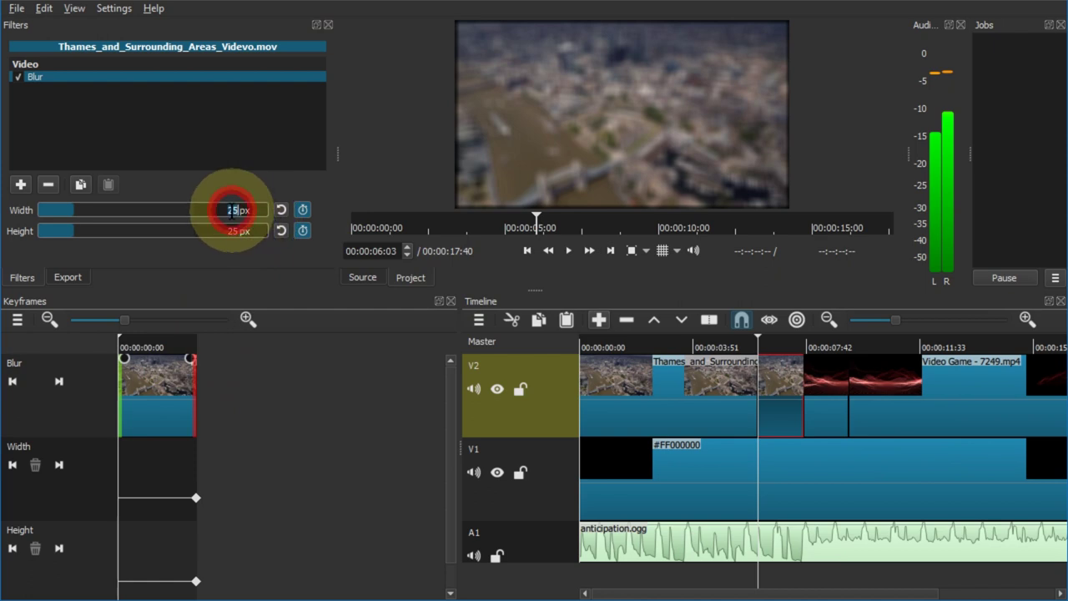
pyautogui.write('1')
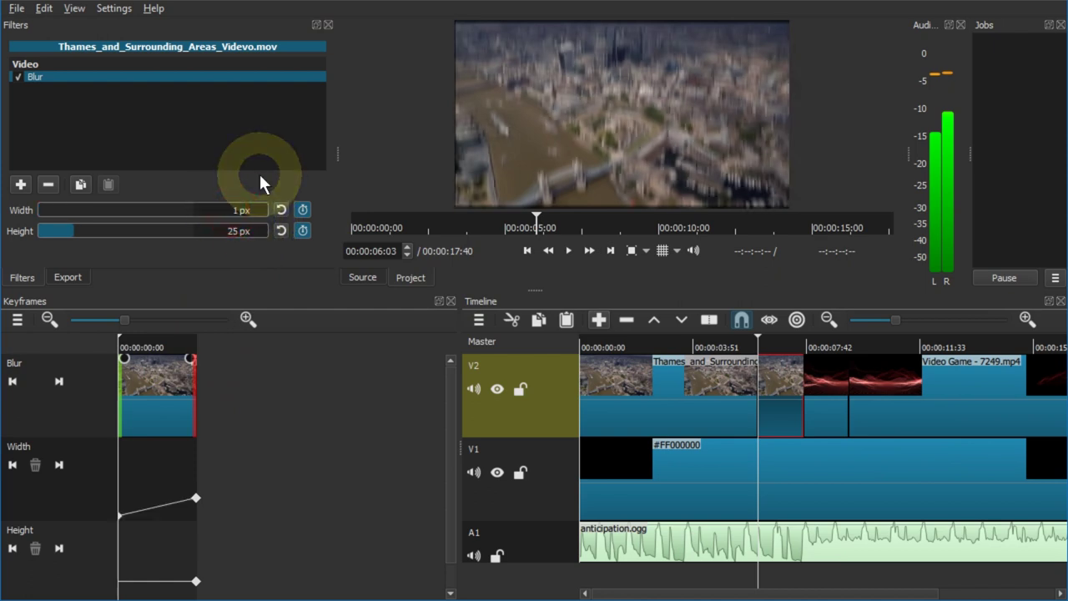
pyautogui.doubleClick(218, 231)
pyautogui.write('0')
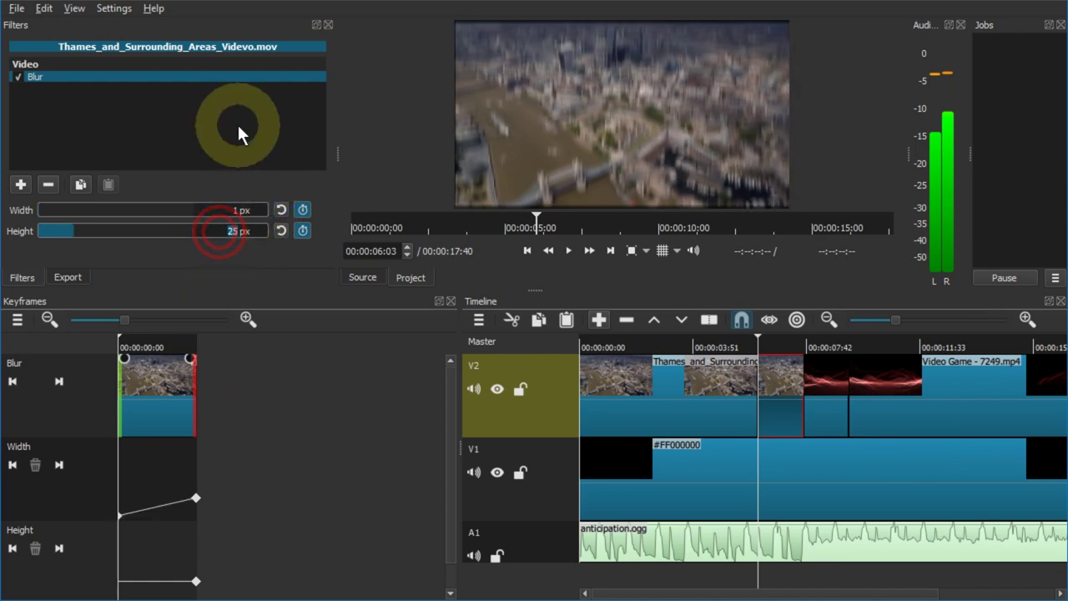
pyautogui.press('Return')
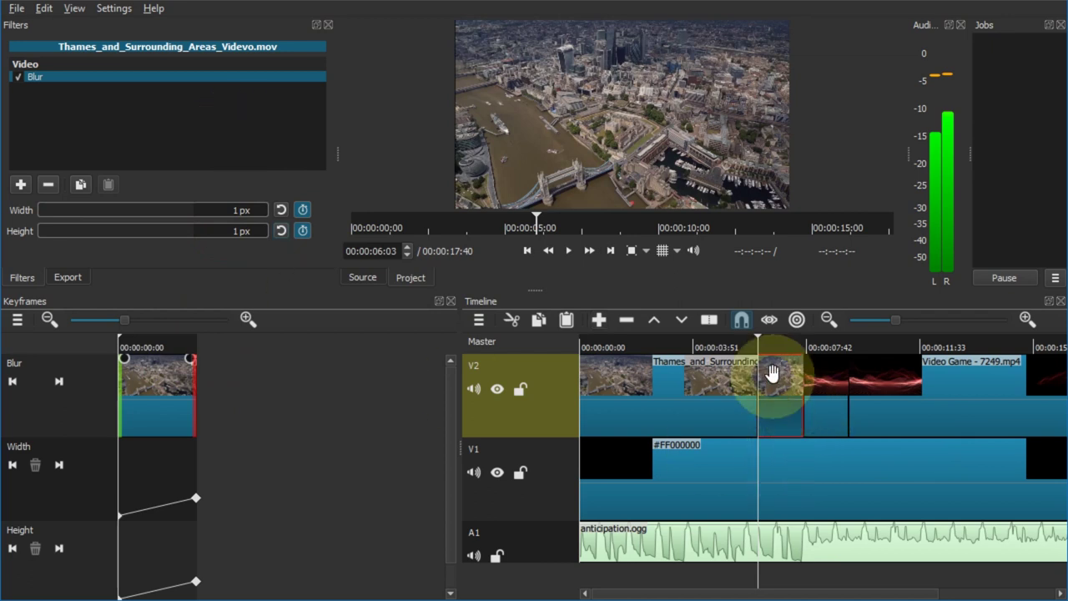
# - Preview the blur ramp into the red Video Game piece
pyautogui.click(743, 345)
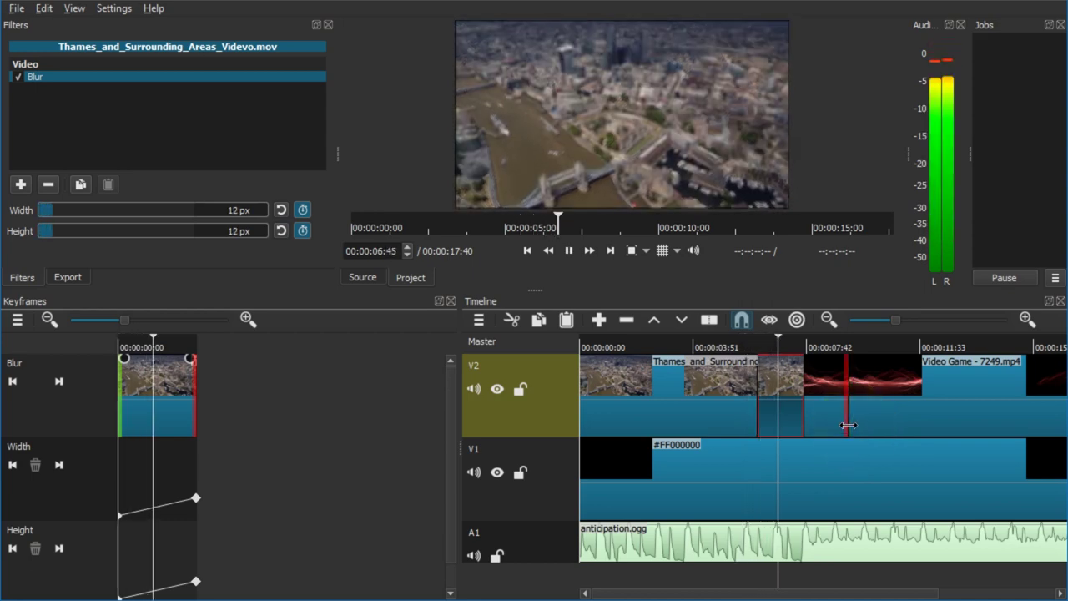
pyautogui.press('space')
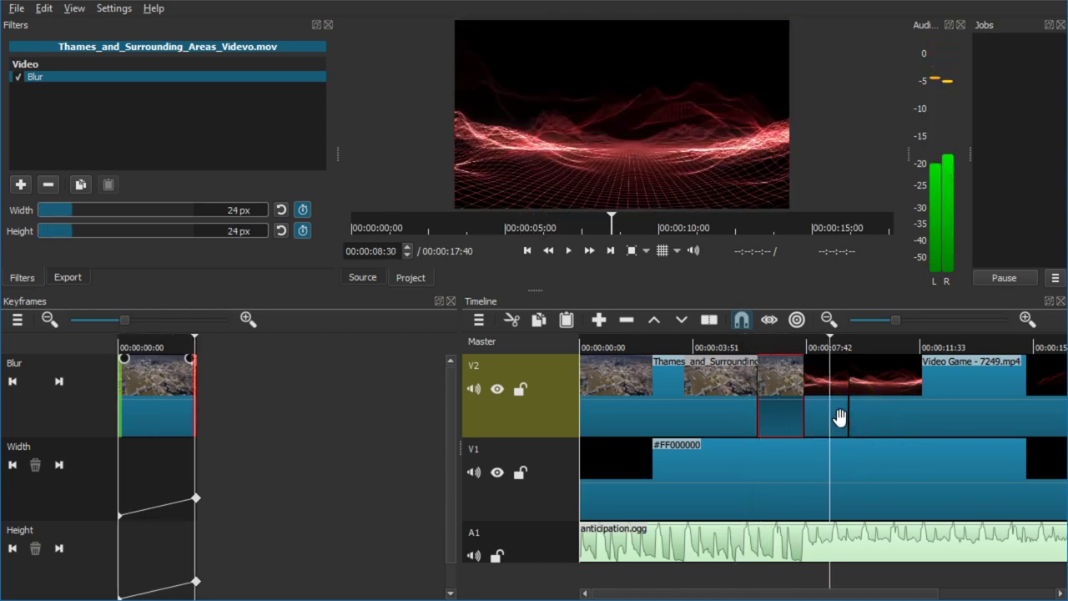
pyautogui.click(823, 380)
pyautogui.click(780, 347)
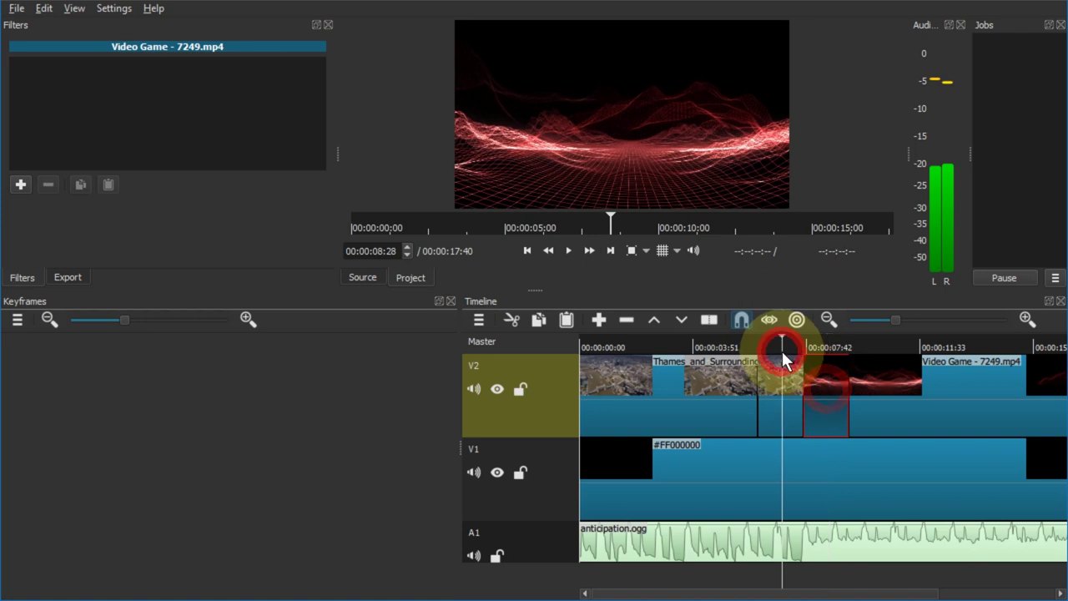
# - Add an Opacity filter beneath Blur on the blurred Thames piece
pyautogui.click(782, 396)
pyautogui.click(21, 183)
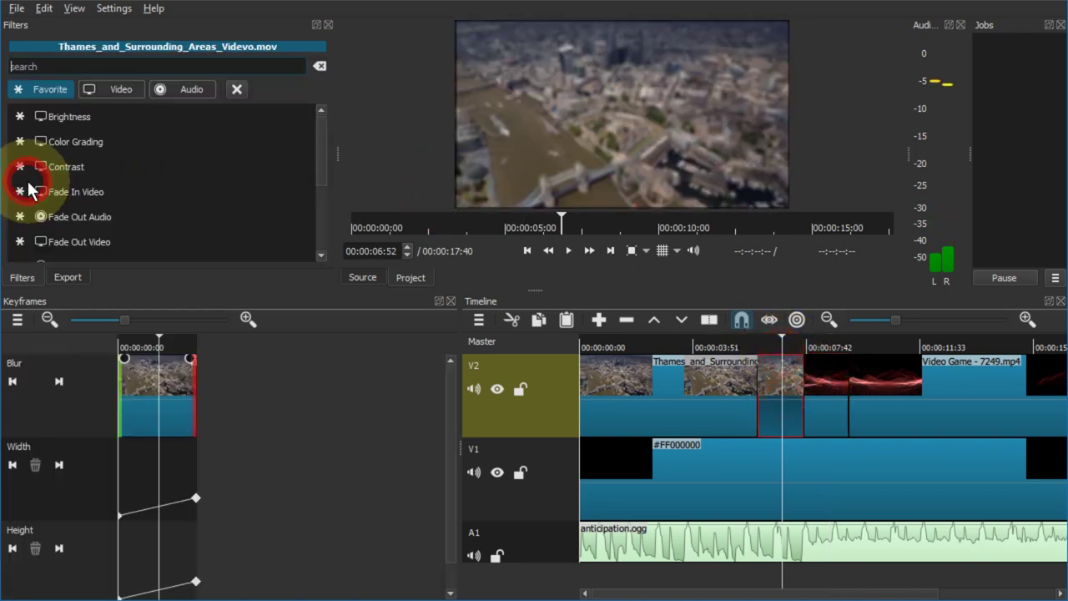
pyautogui.click(197, 64)
pyautogui.write('opac')
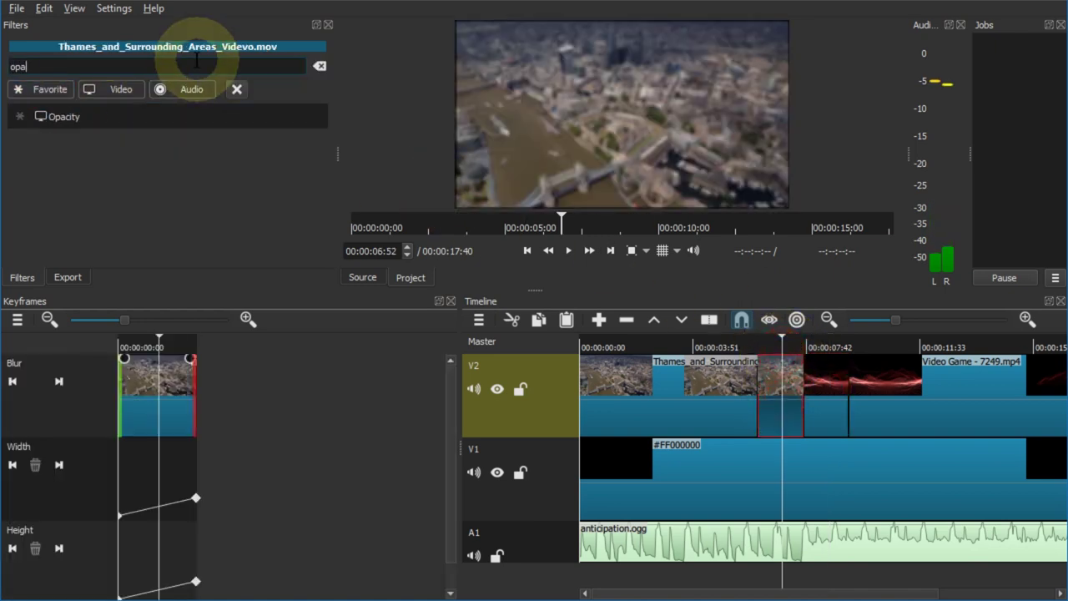
pyautogui.click(75, 115)
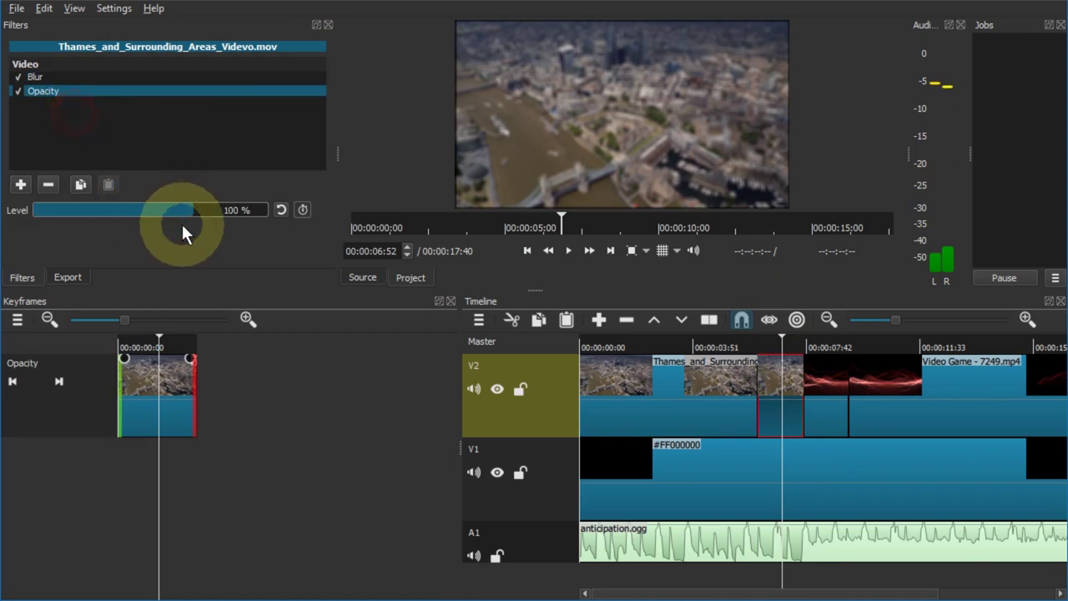
# - Keyframe the opacity level at 20% on the piece's last frame and 100% at its start
pyautogui.click(292, 322)
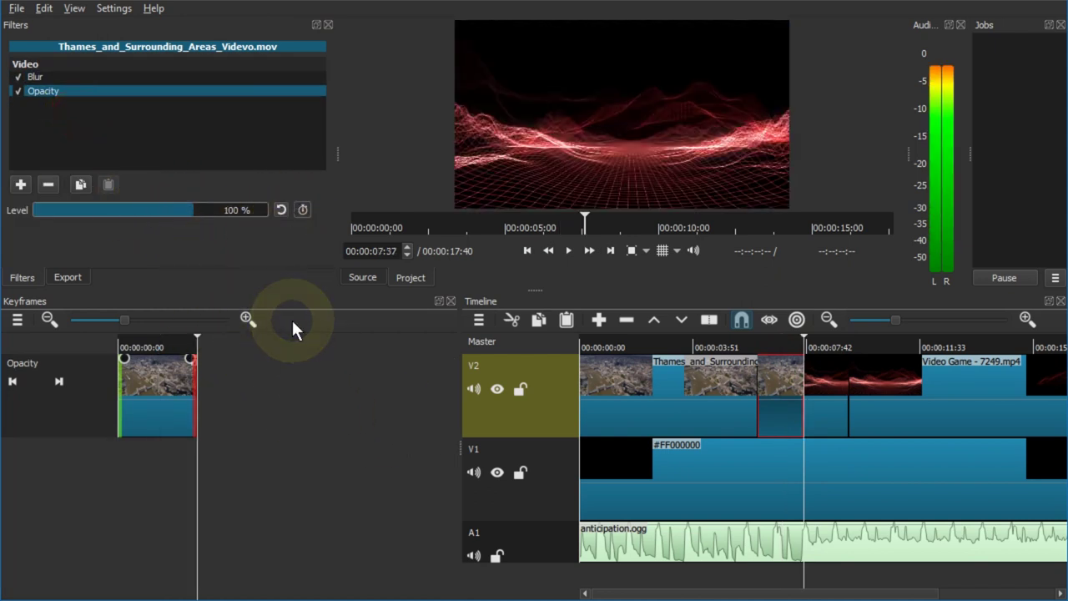
pyautogui.press('Left')
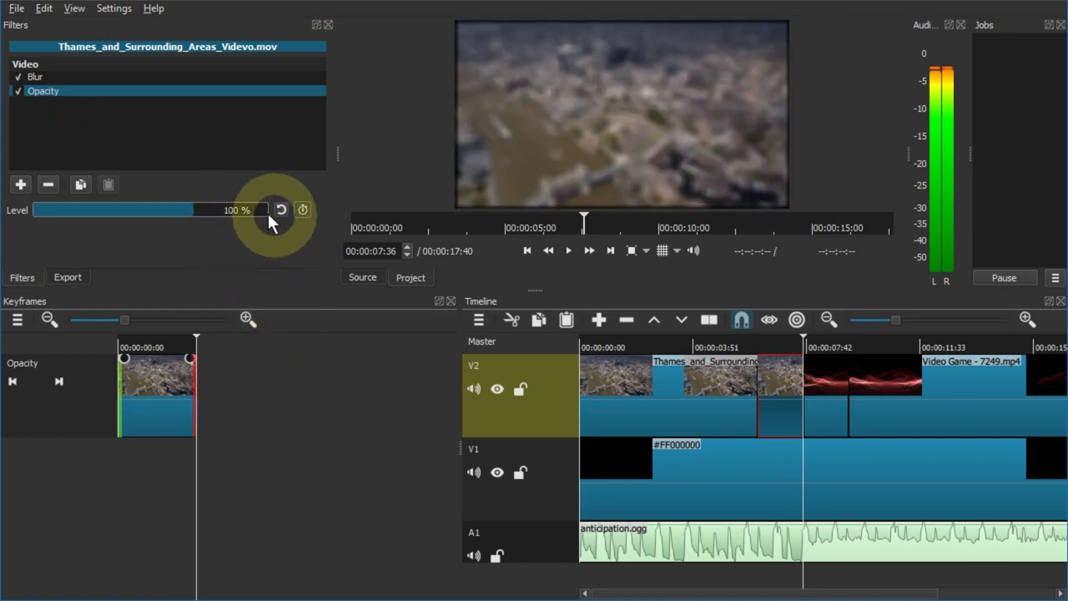
pyautogui.doubleClick(223, 209)
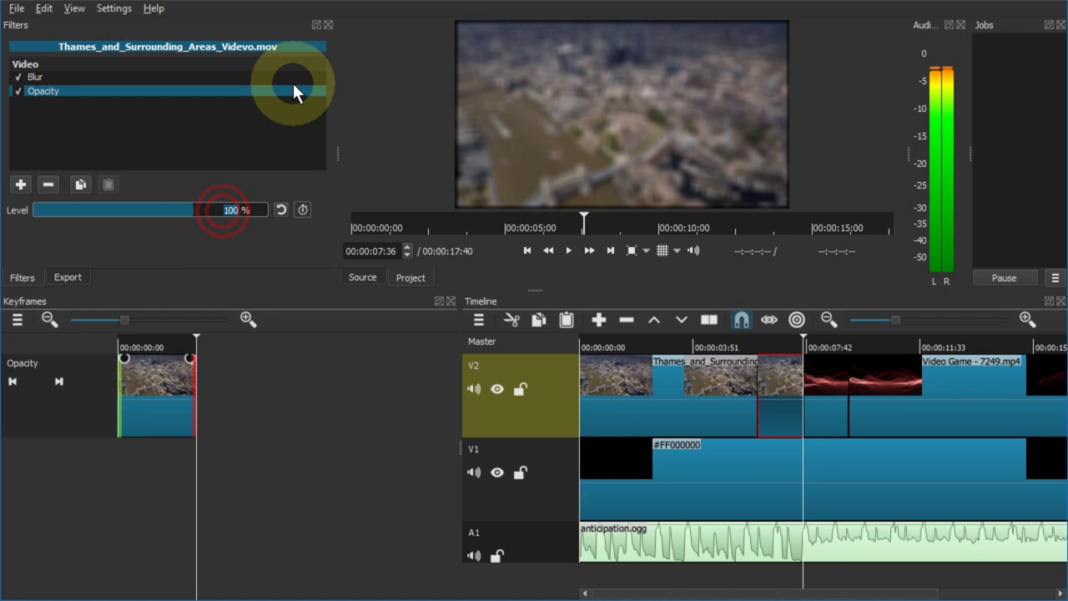
pyautogui.write('20')
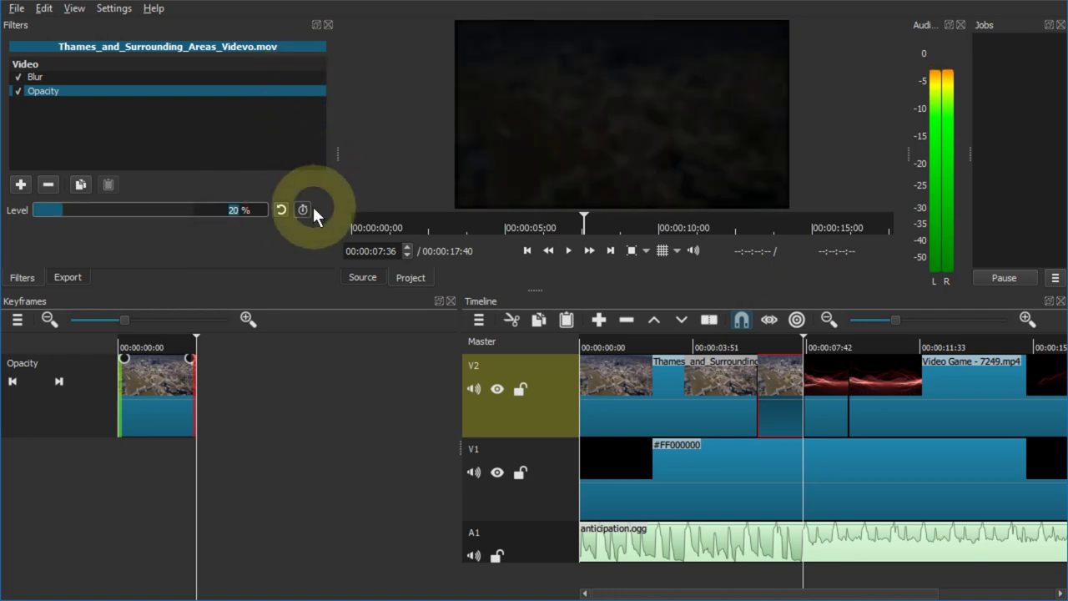
pyautogui.click(300, 211)
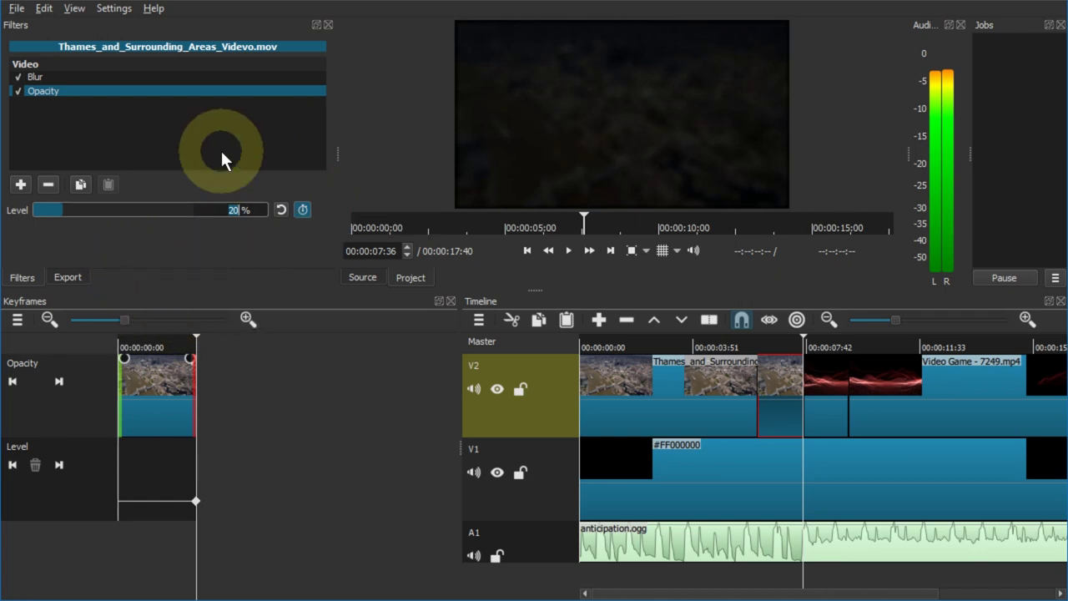
pyautogui.press('Up')
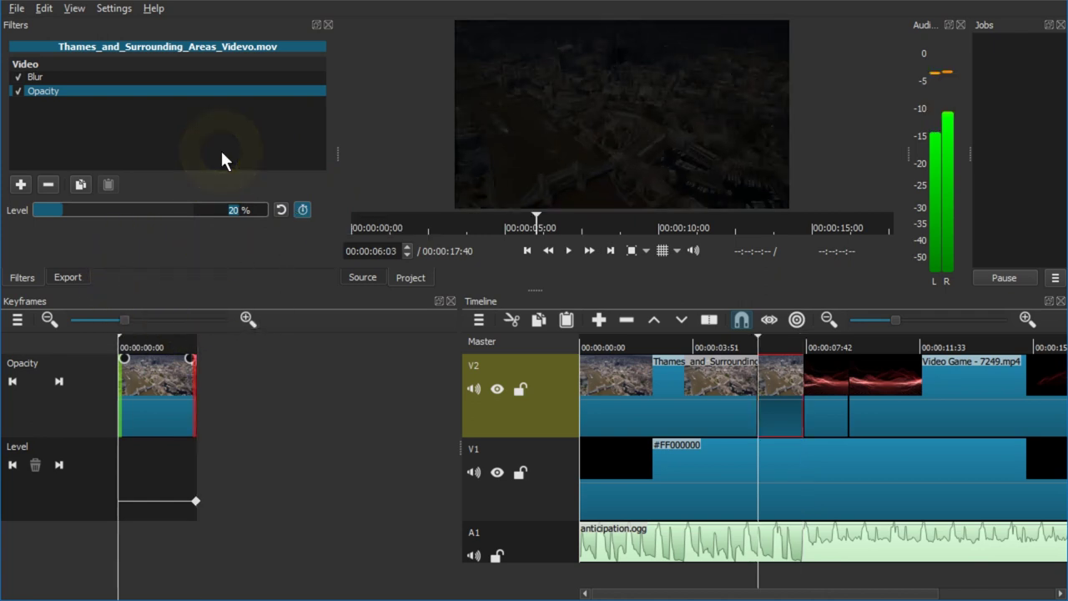
pyautogui.press('Up')
pyautogui.click(236, 211)
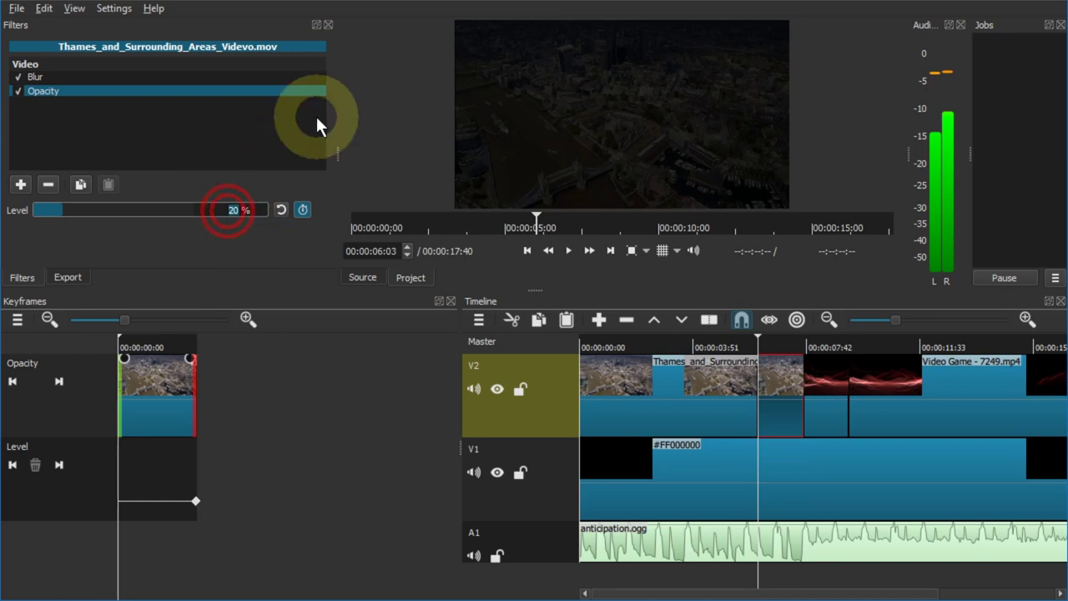
pyautogui.write('100')
pyautogui.click(390, 421)
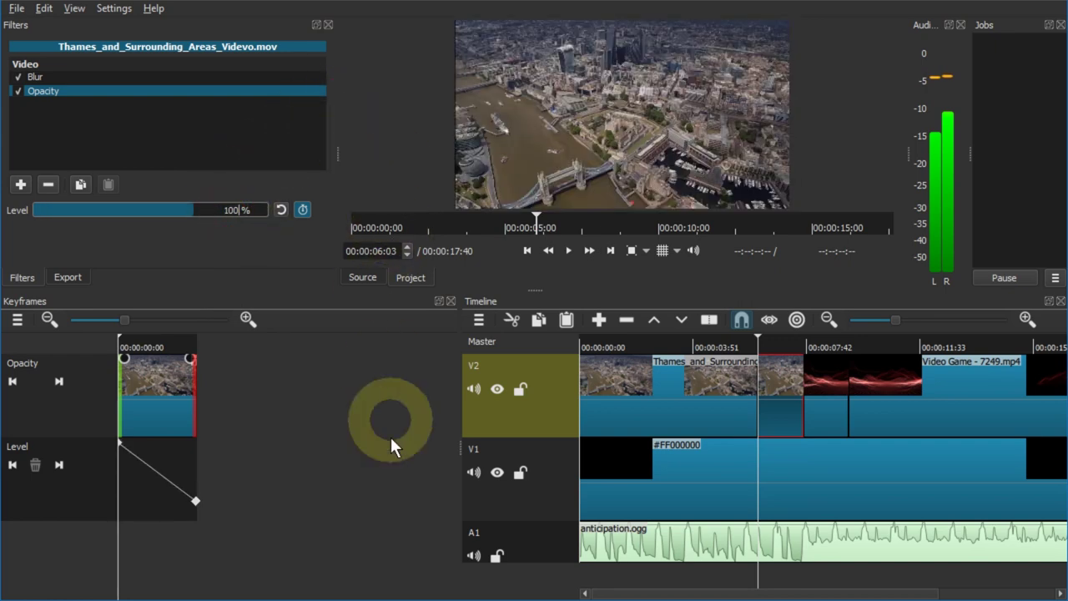
pyautogui.click(310, 442)
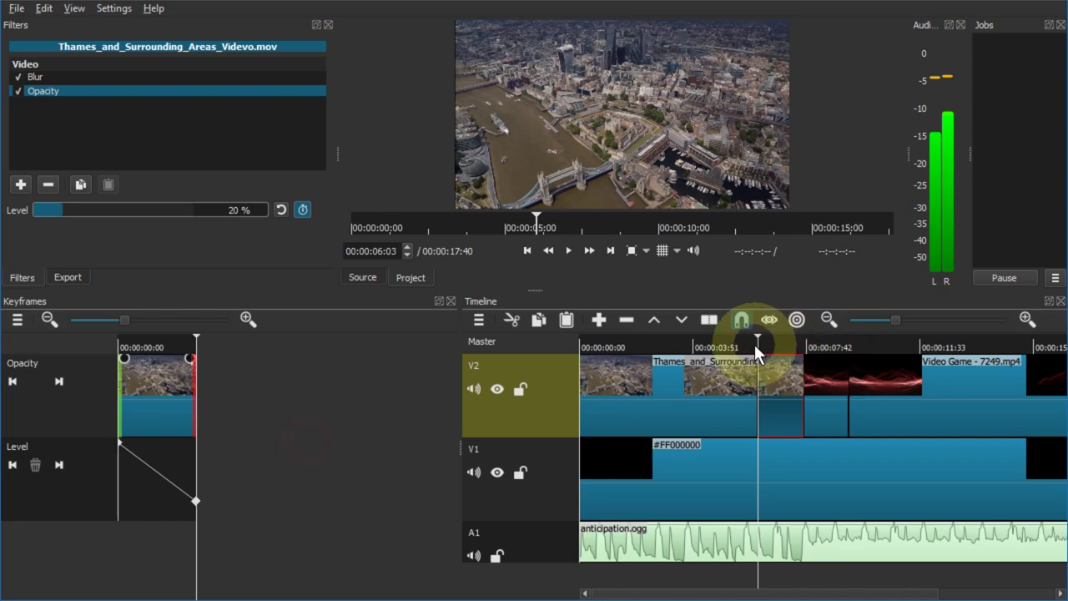
# - Preview the fade-out from 05:27 and select the first Video Game piece
pyautogui.moveTo(754, 344); pyautogui.dragTo(739, 347)
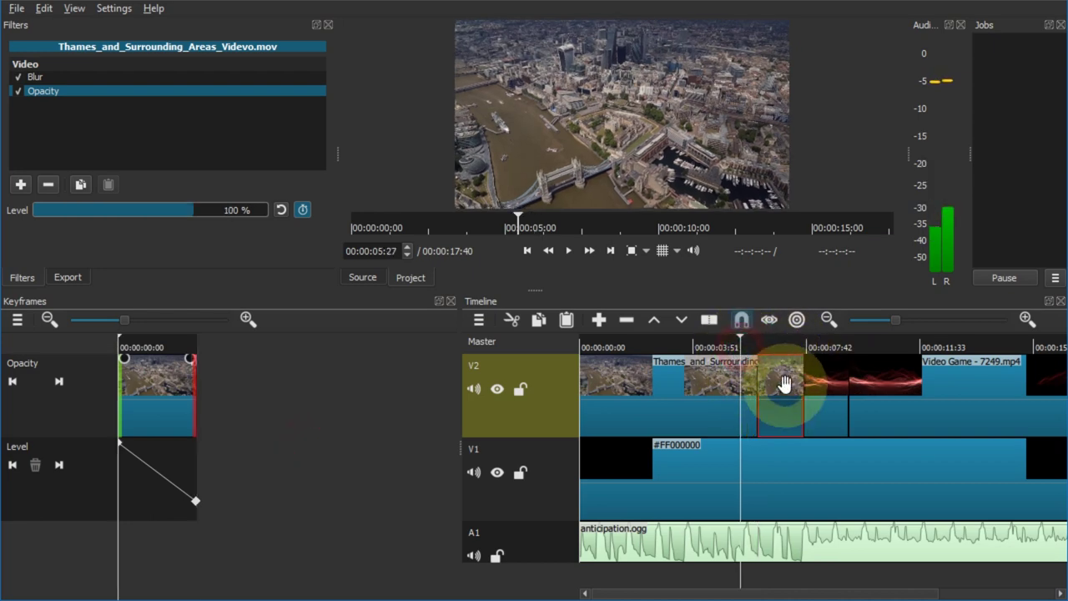
pyautogui.press('space')
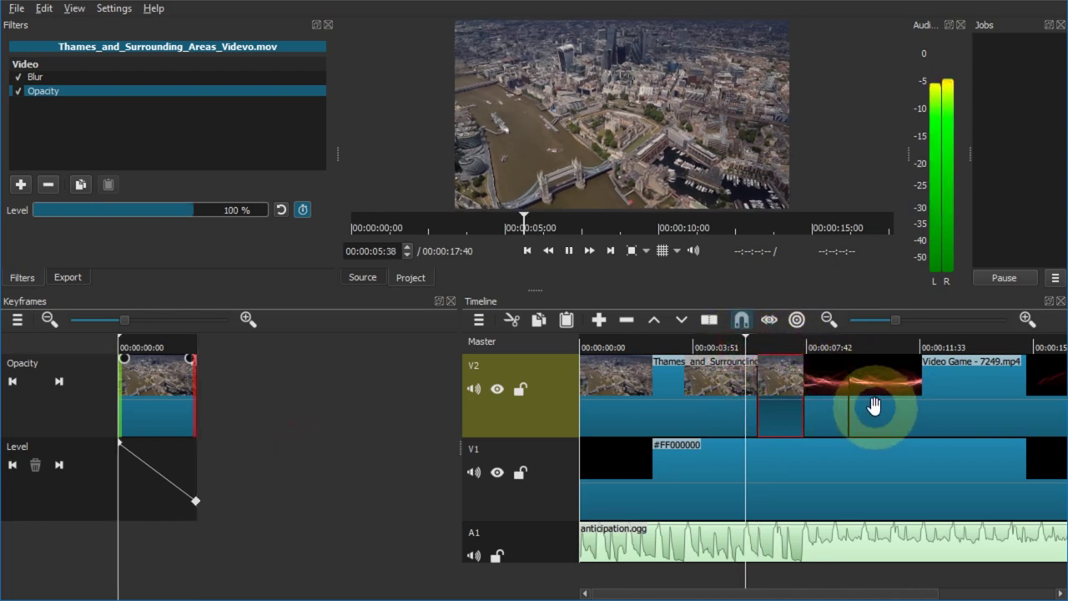
pyautogui.click(833, 382)
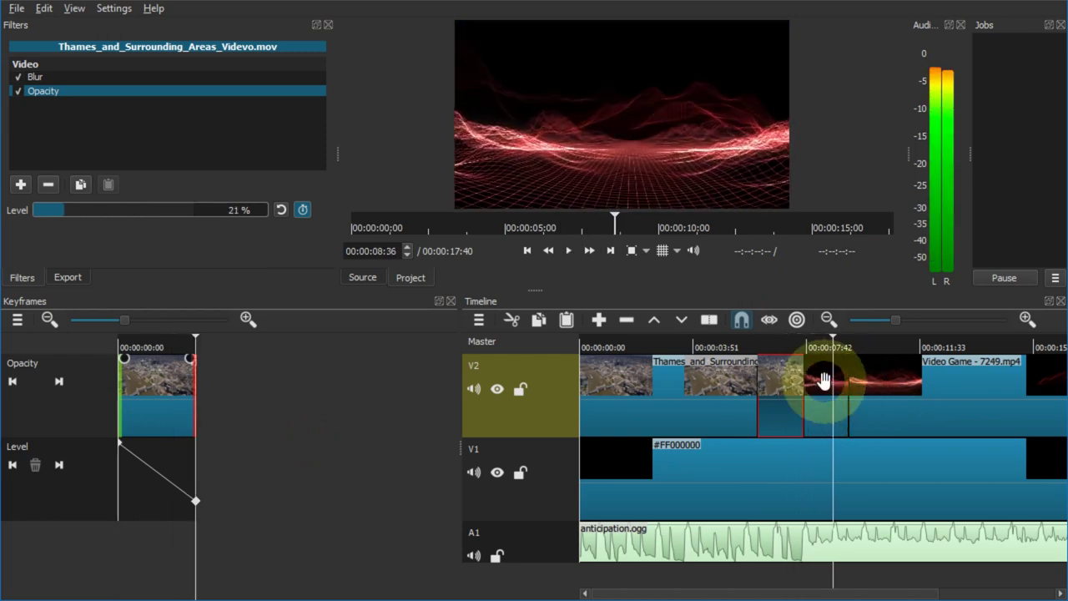
# - Add a Blur filter to the Video Game opening piece, keyframing width and height at 25 px
pyautogui.click(19, 186)
pyautogui.write('blur')
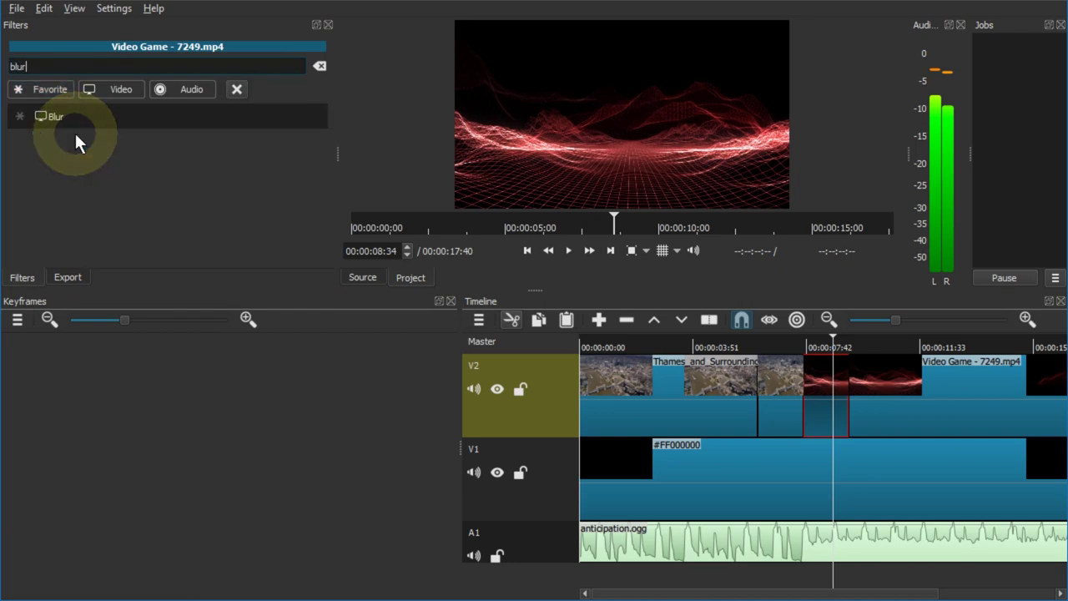
pyautogui.click(60, 121)
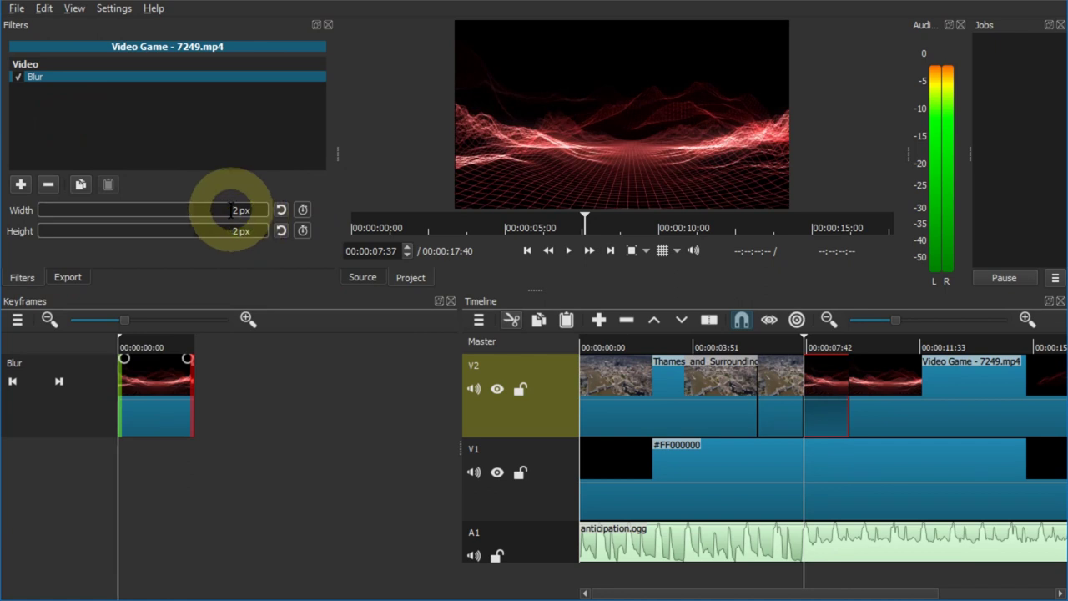
pyautogui.write('5')
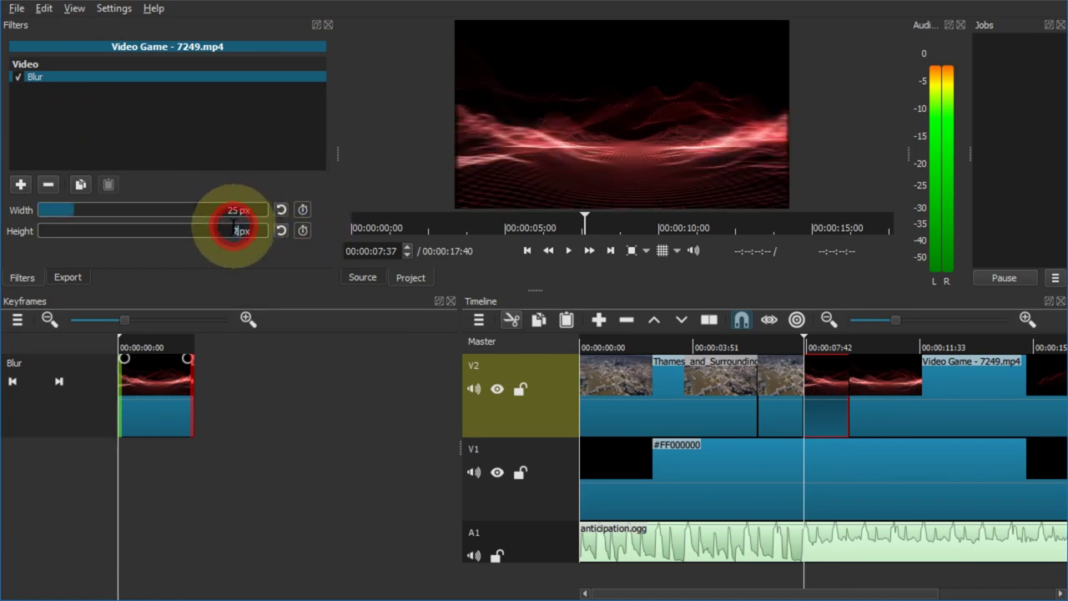
pyautogui.click(302, 209)
pyautogui.write('5')
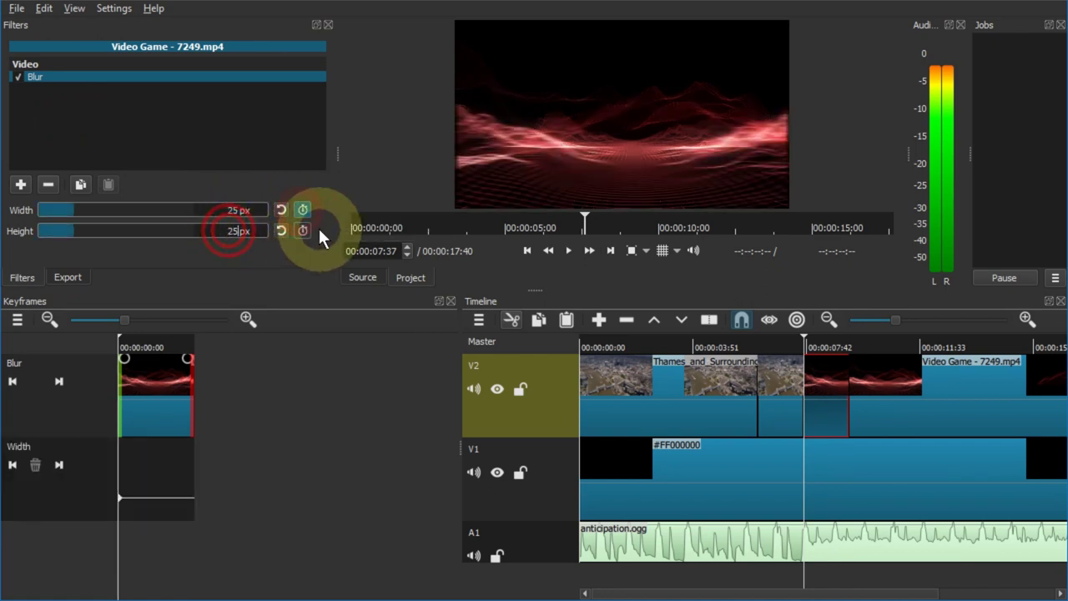
pyautogui.click(302, 231)
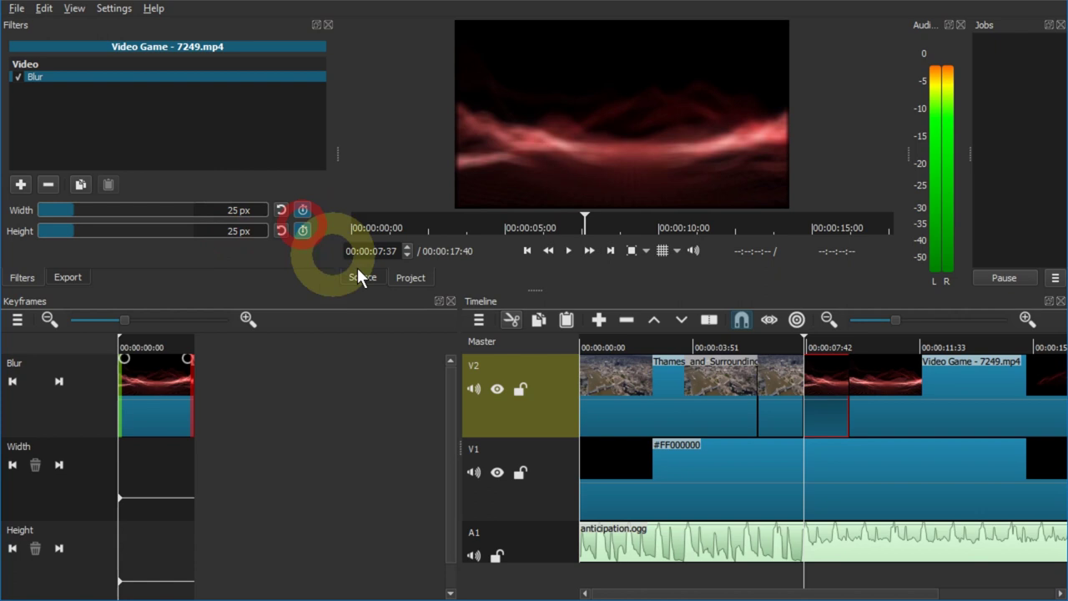
pyautogui.click(848, 400)
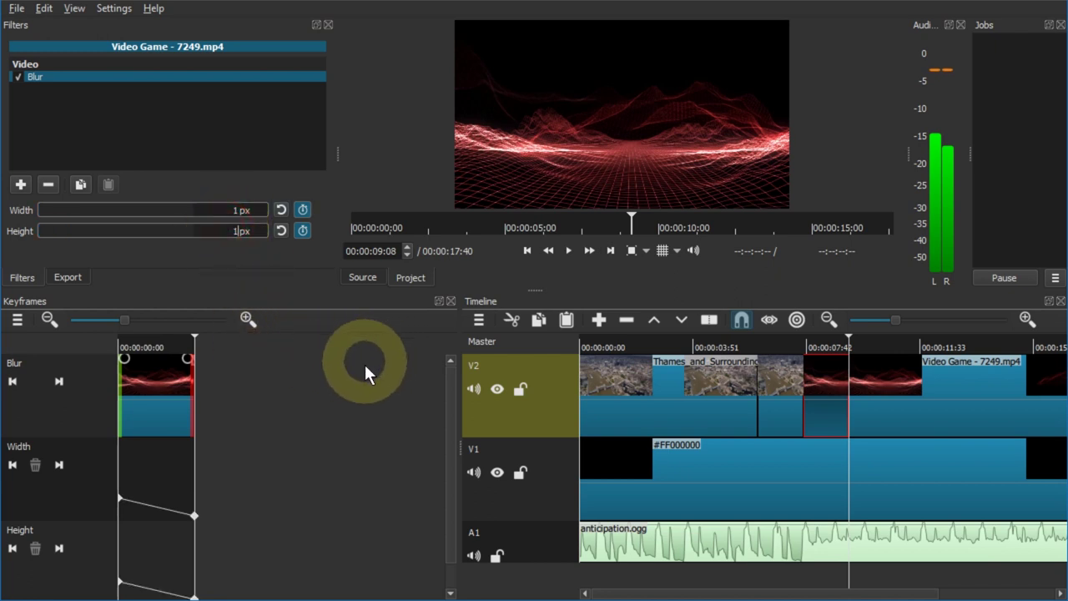
# - Add an Opacity filter to the Video Game opening piece, keyframing Level to 20% at its start
pyautogui.click(21, 184)
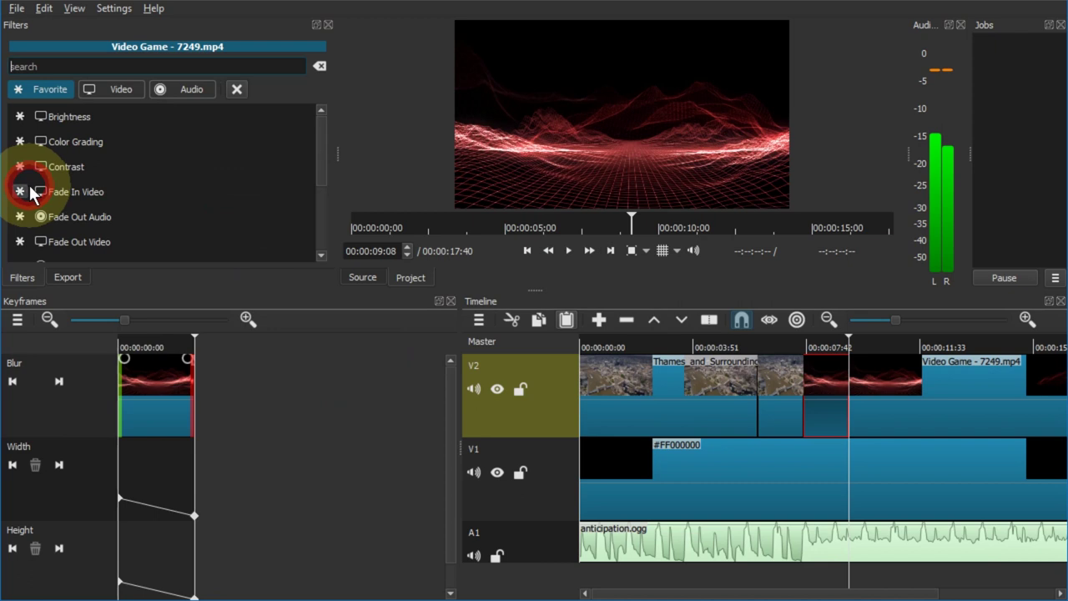
pyautogui.write('op')
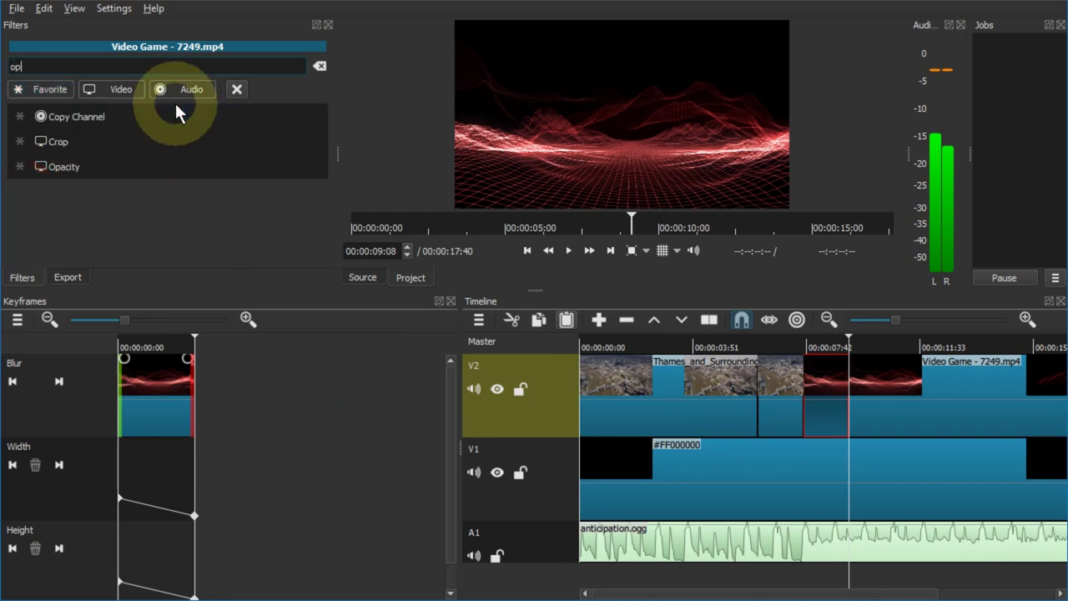
pyautogui.write('aci')
pyautogui.click(117, 115)
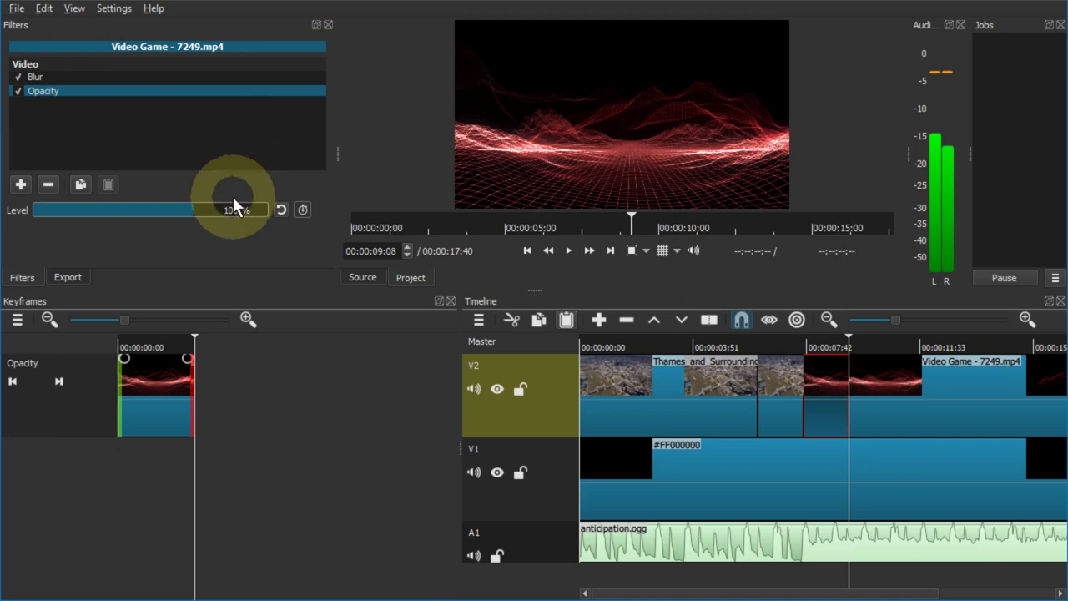
pyautogui.click(303, 210)
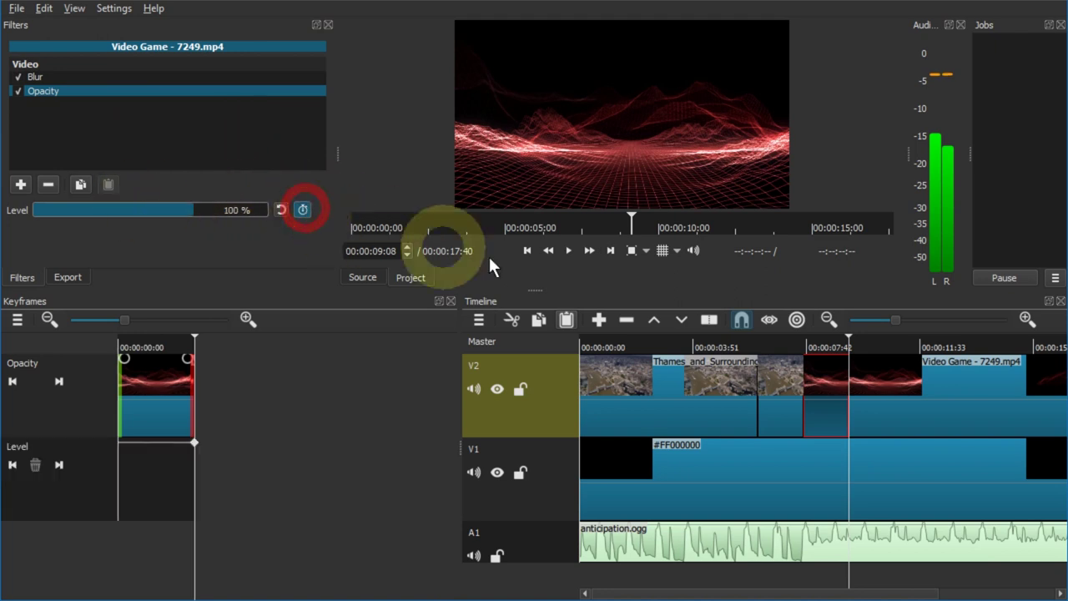
pyautogui.press('Up')
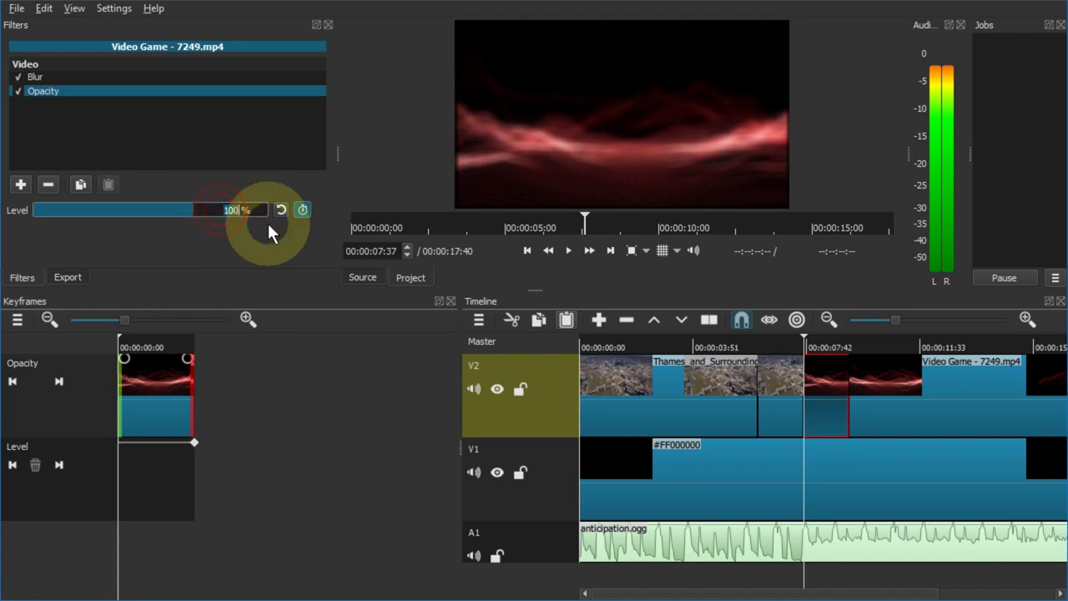
pyautogui.write('20')
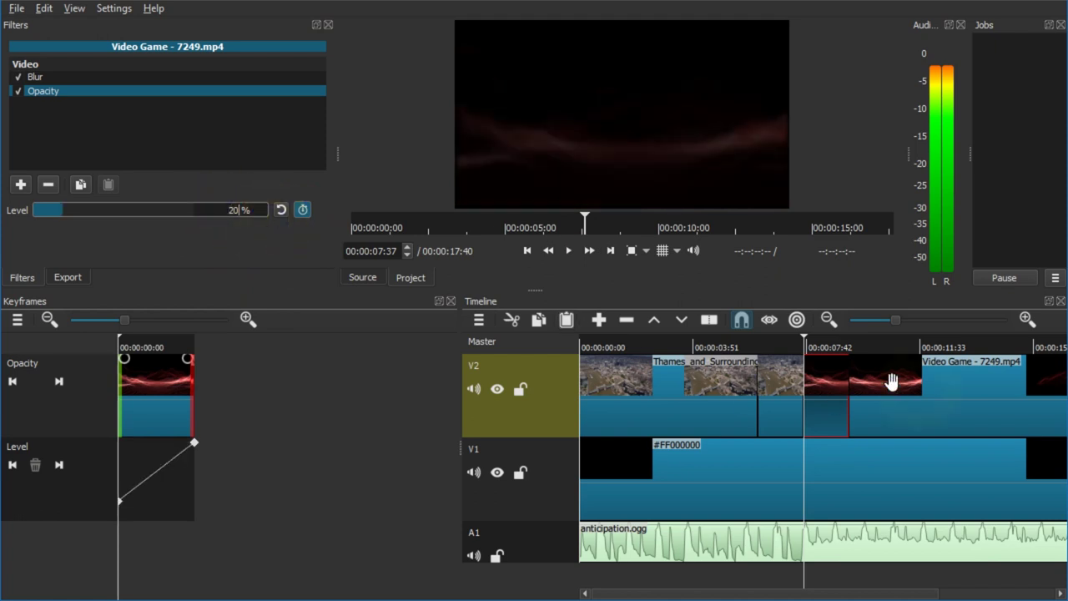
pyautogui.click(740, 355)
# - Preview the finished transition and bring up the Export Video settings from the File menu
pyautogui.click(738, 345)
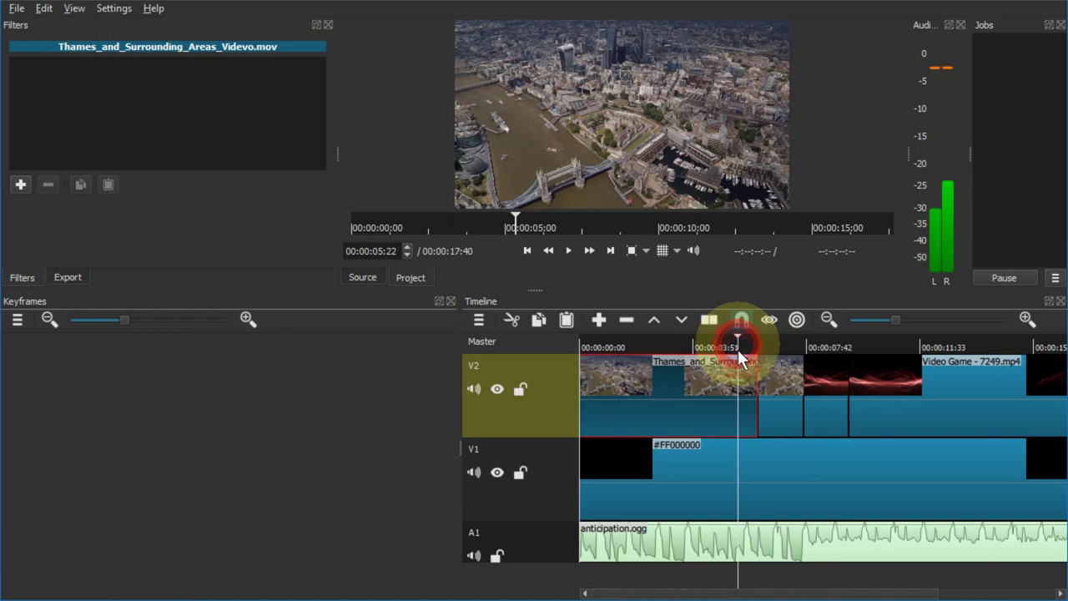
pyautogui.press('space')
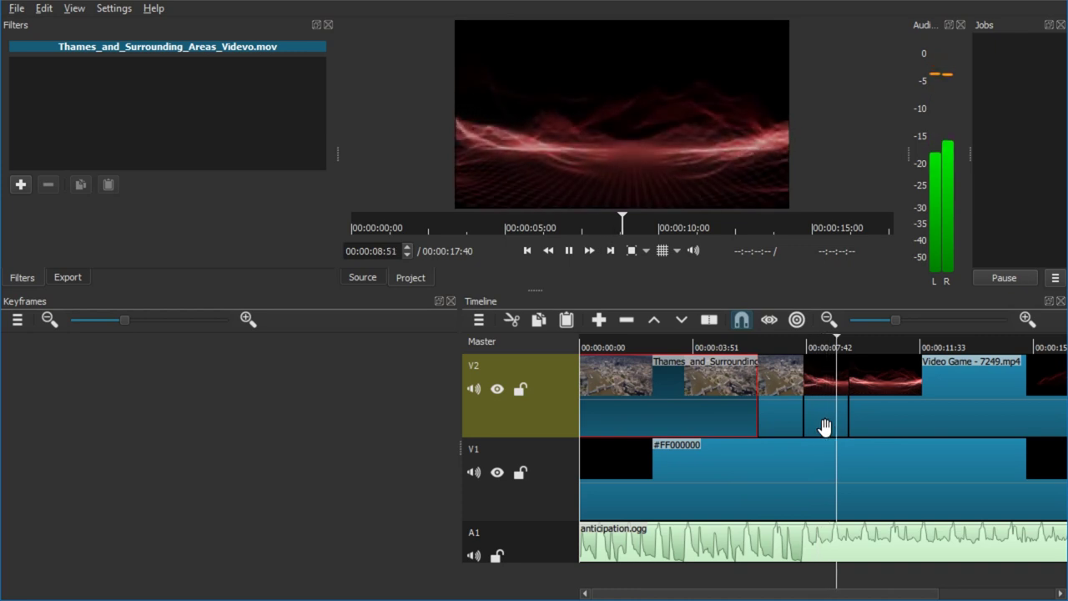
pyautogui.press('space')
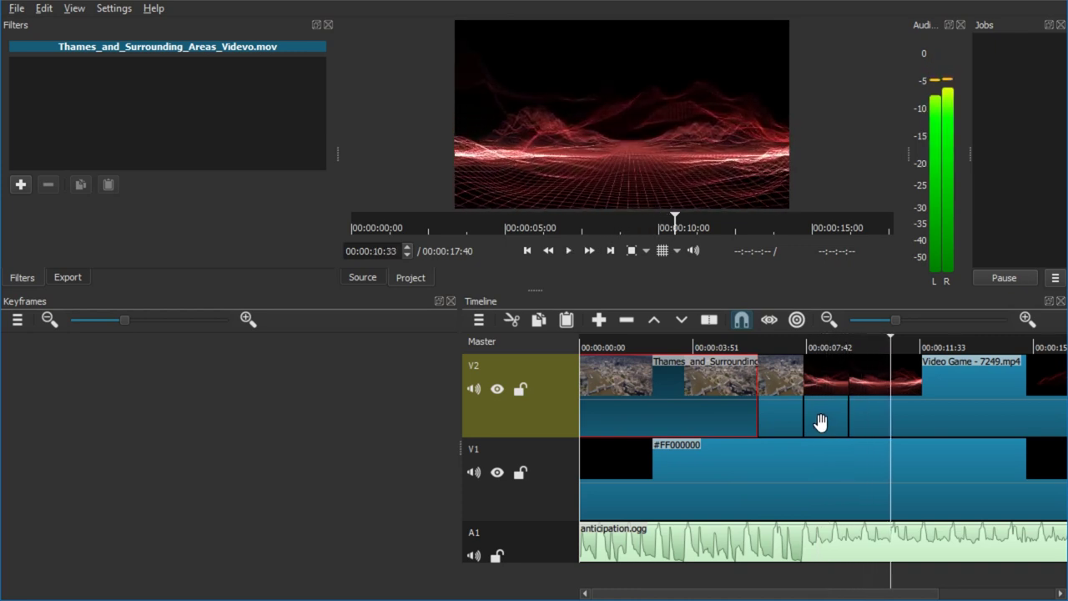
pyautogui.click(16, 8)
pyautogui.click(200, 143)
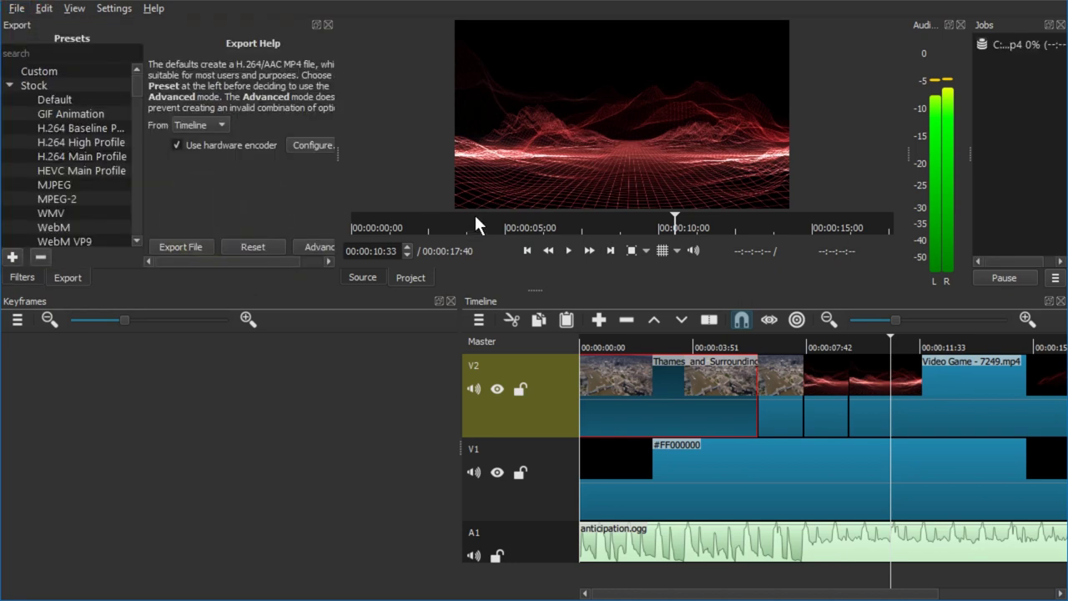
pyautogui.moveTo(457, 356); pyautogui.dragTo(288, 360)
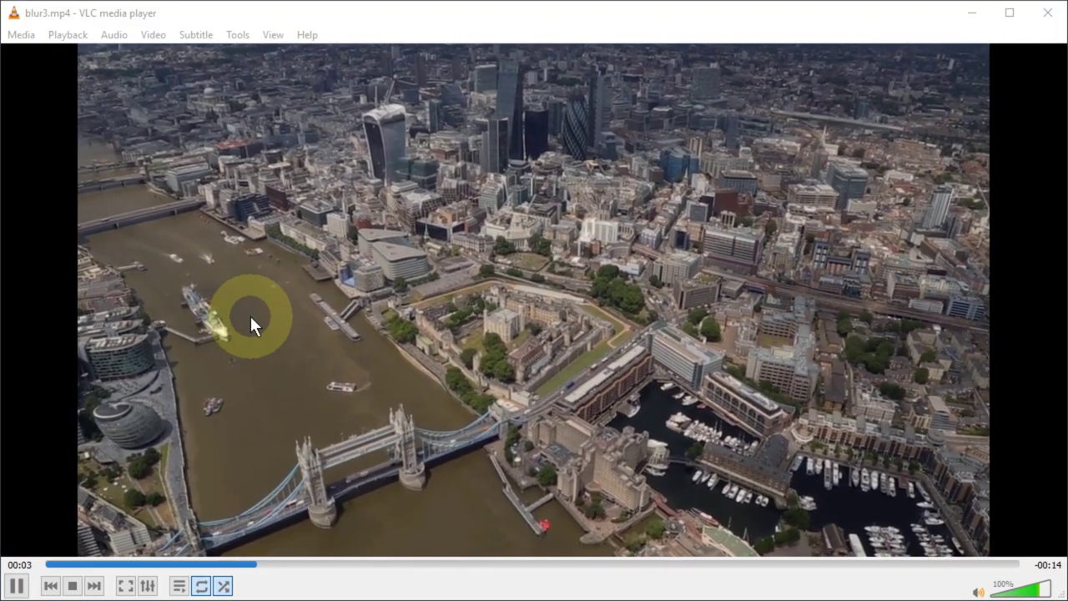
# - Start playing blur3.mp4 in VLC media player
pyautogui.click(250, 314)
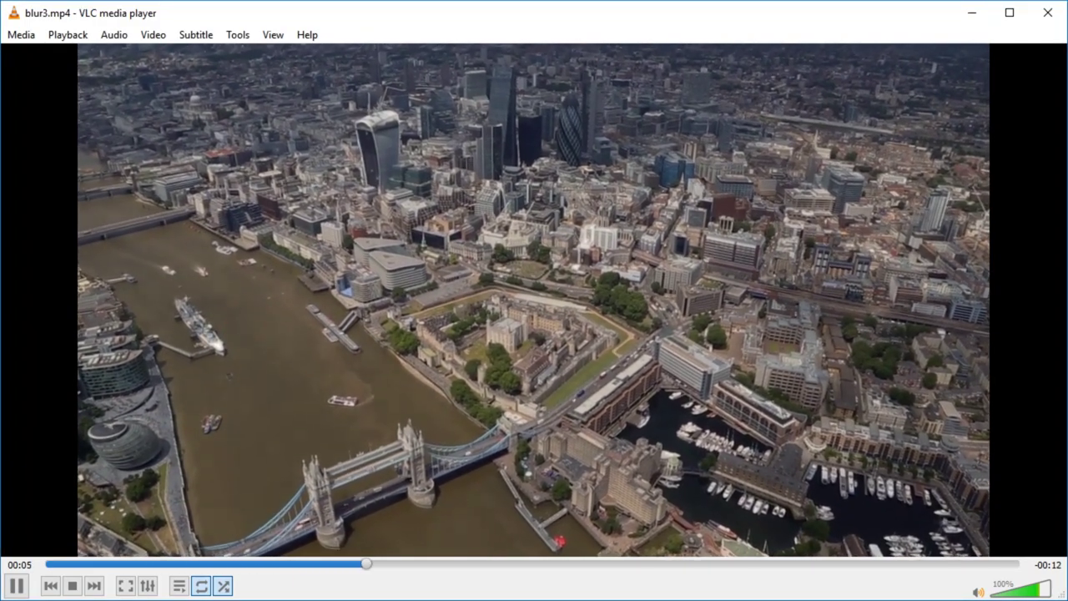